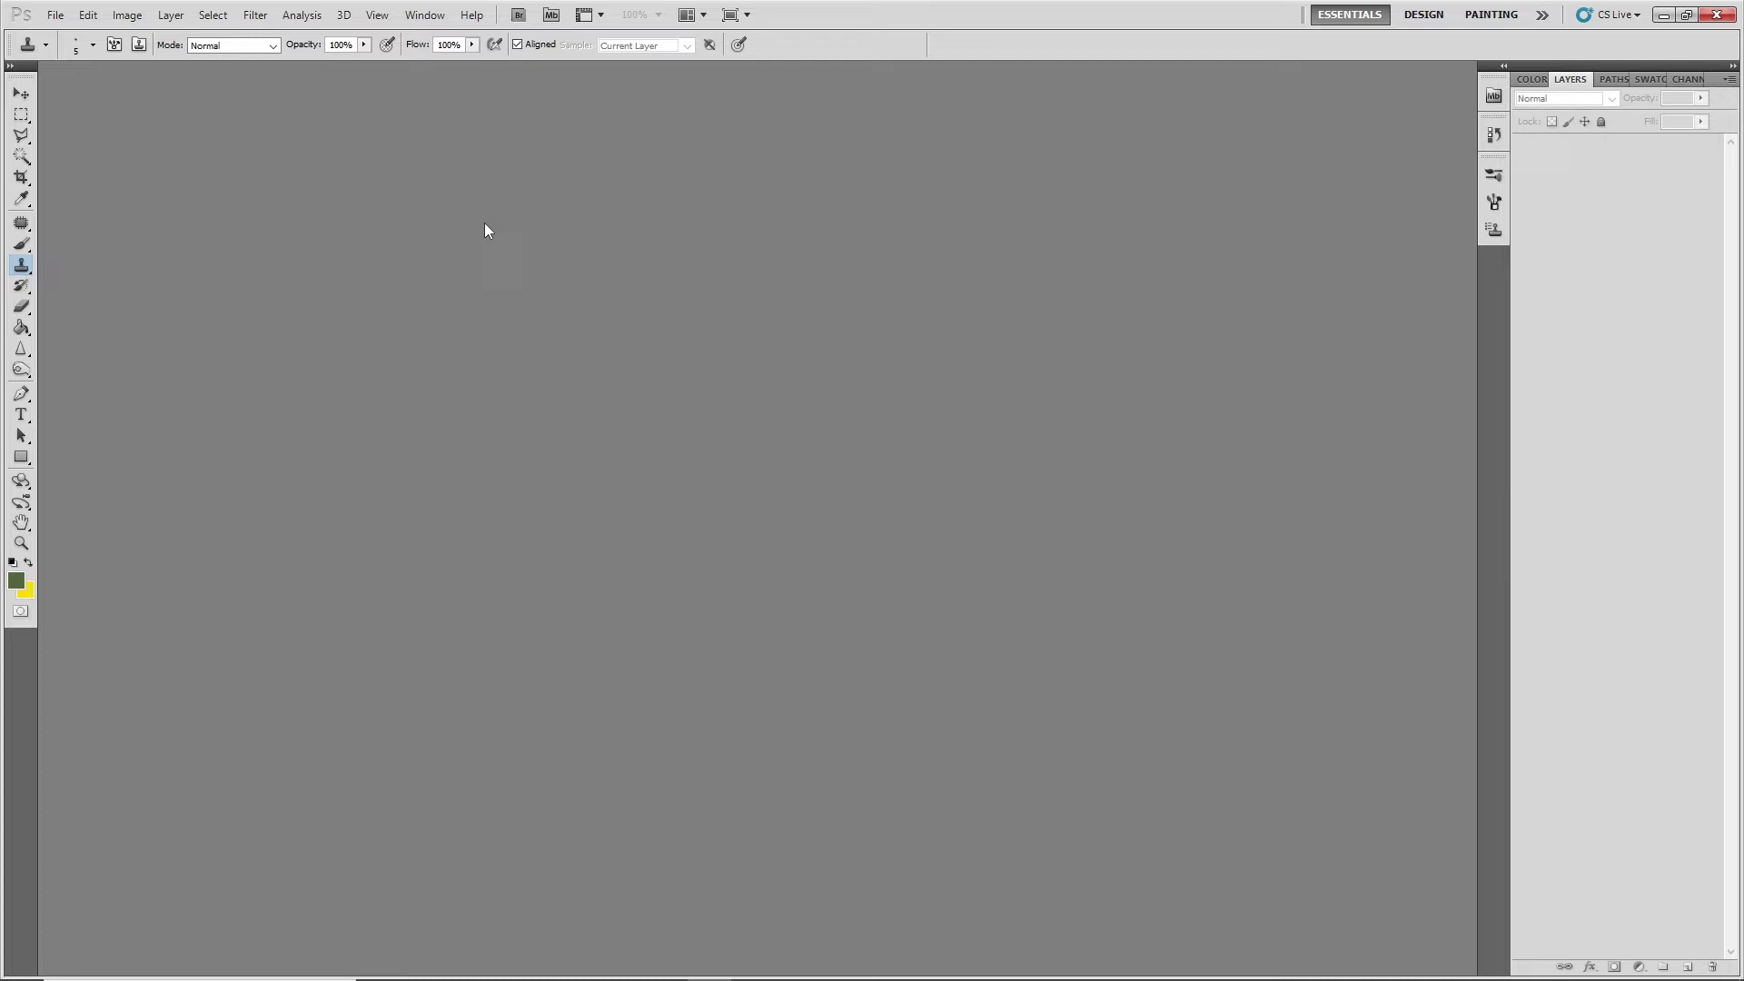
Confirm the D3D/DDS plug-in is installed via Help > About Plug-In
click(472, 15)
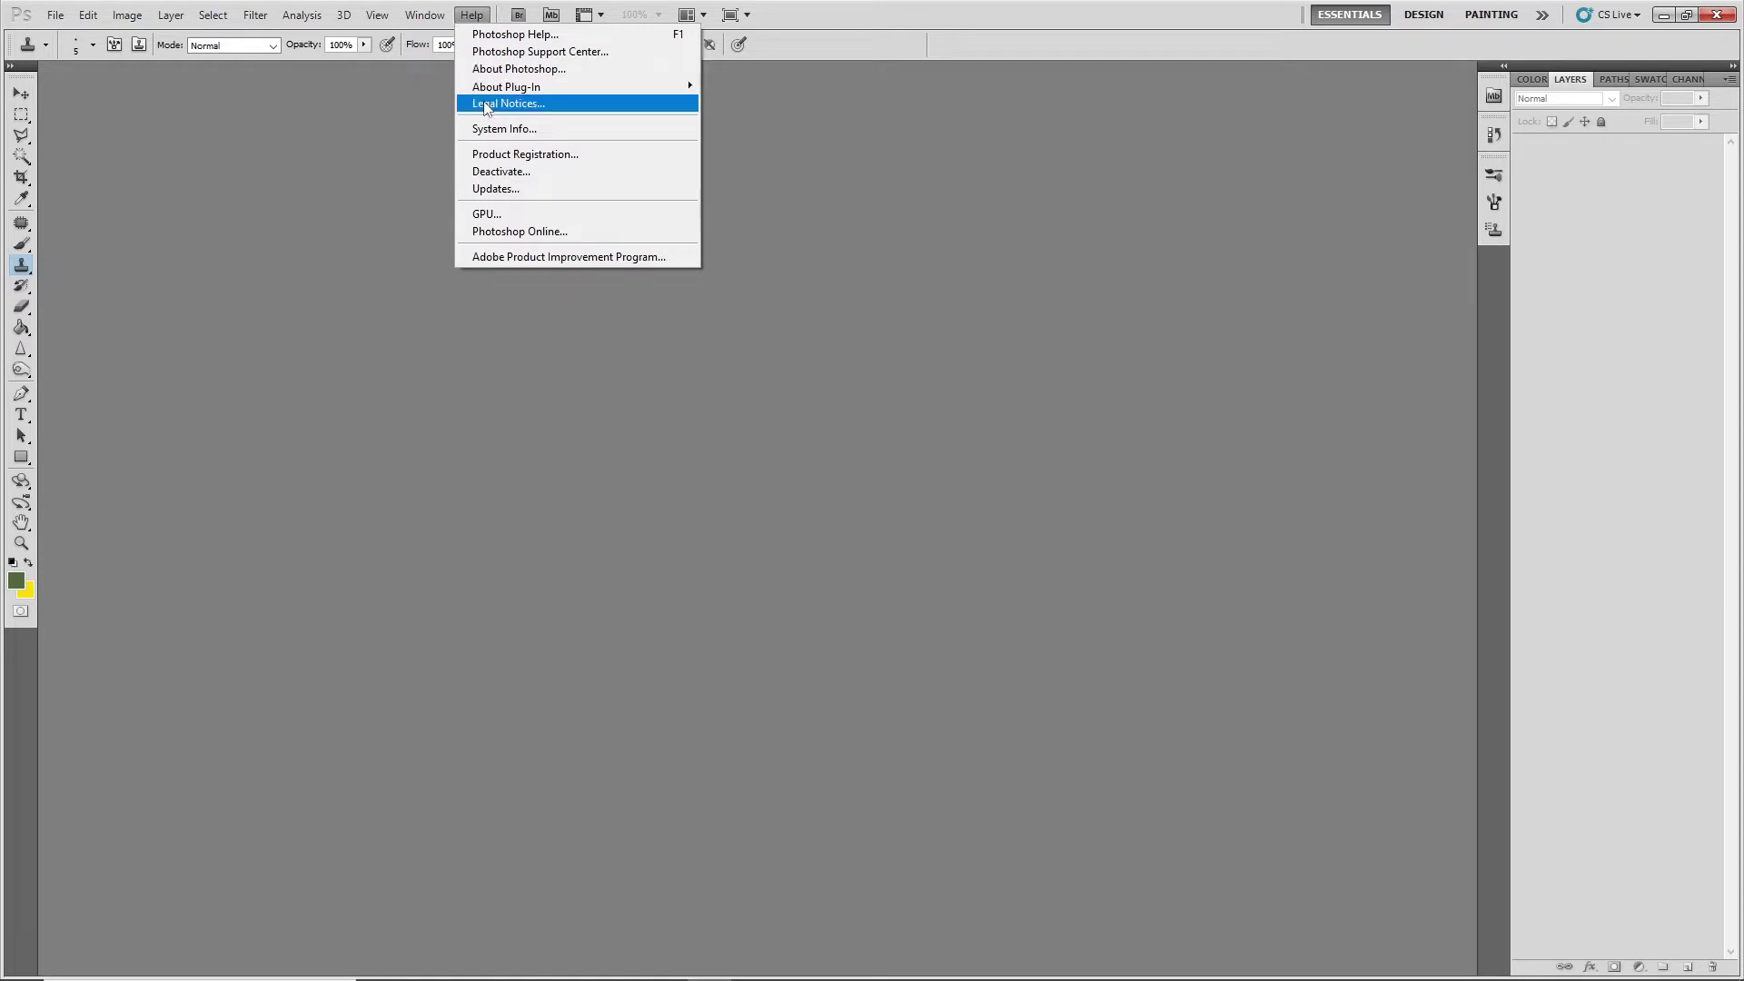
mouse_move(486, 91)
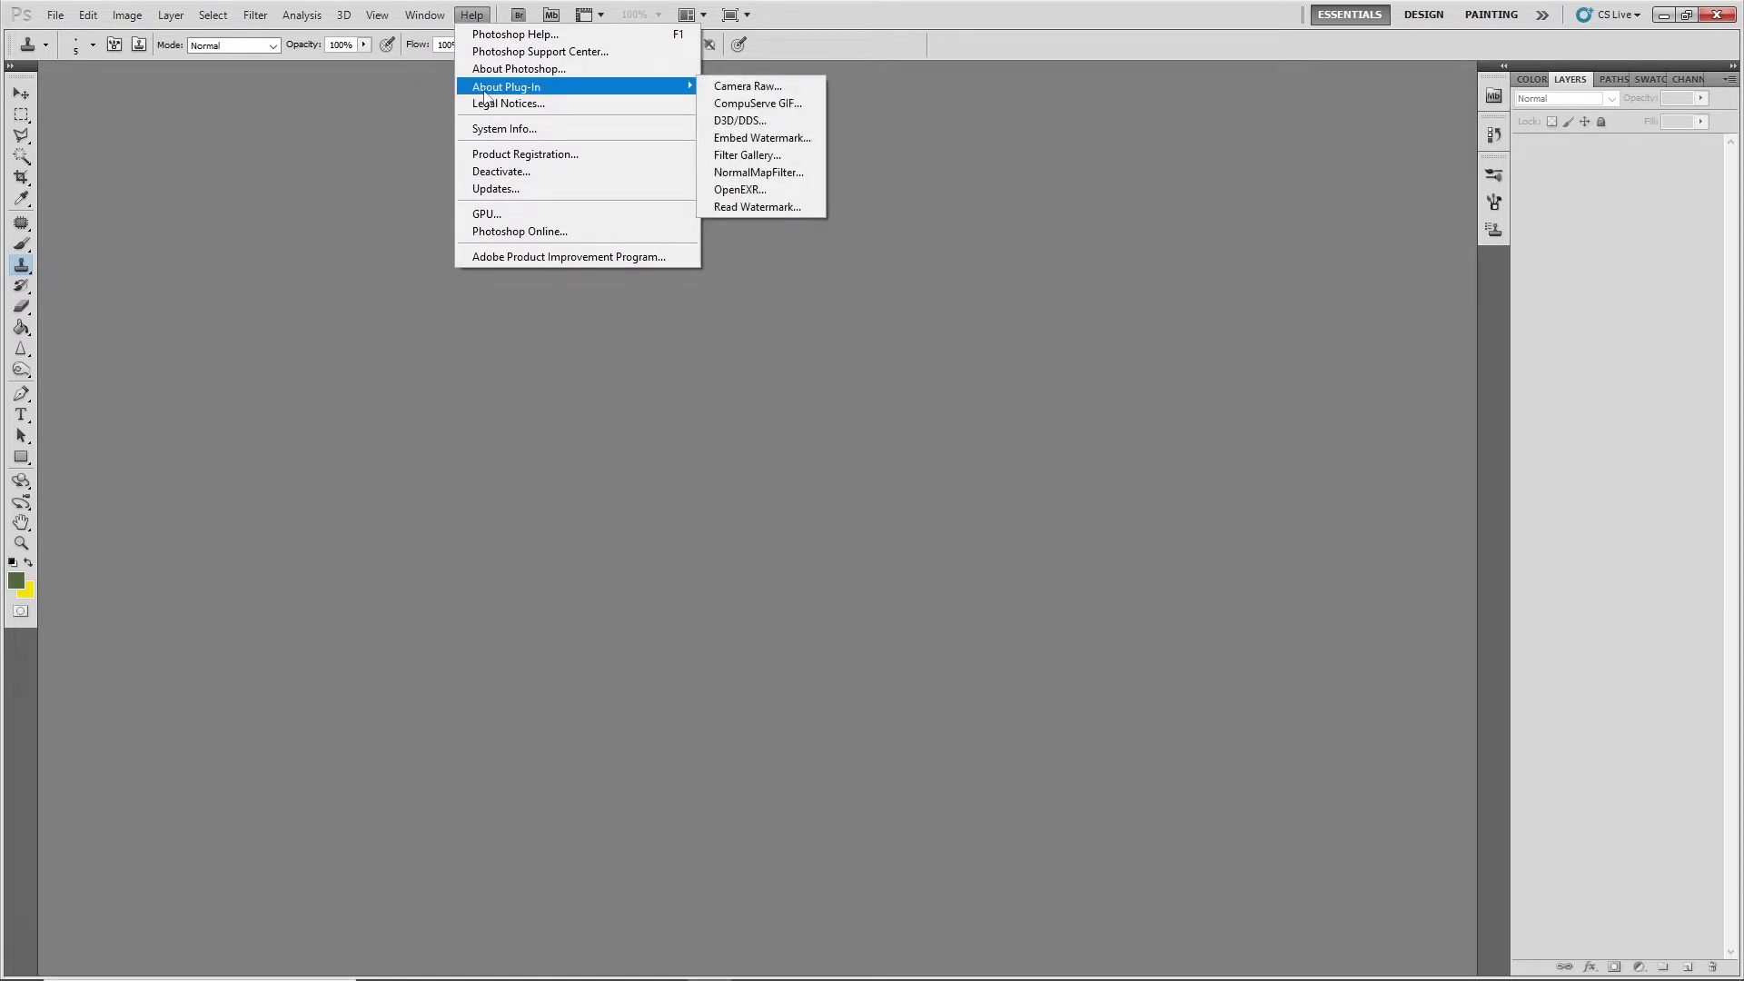
click(739, 121)
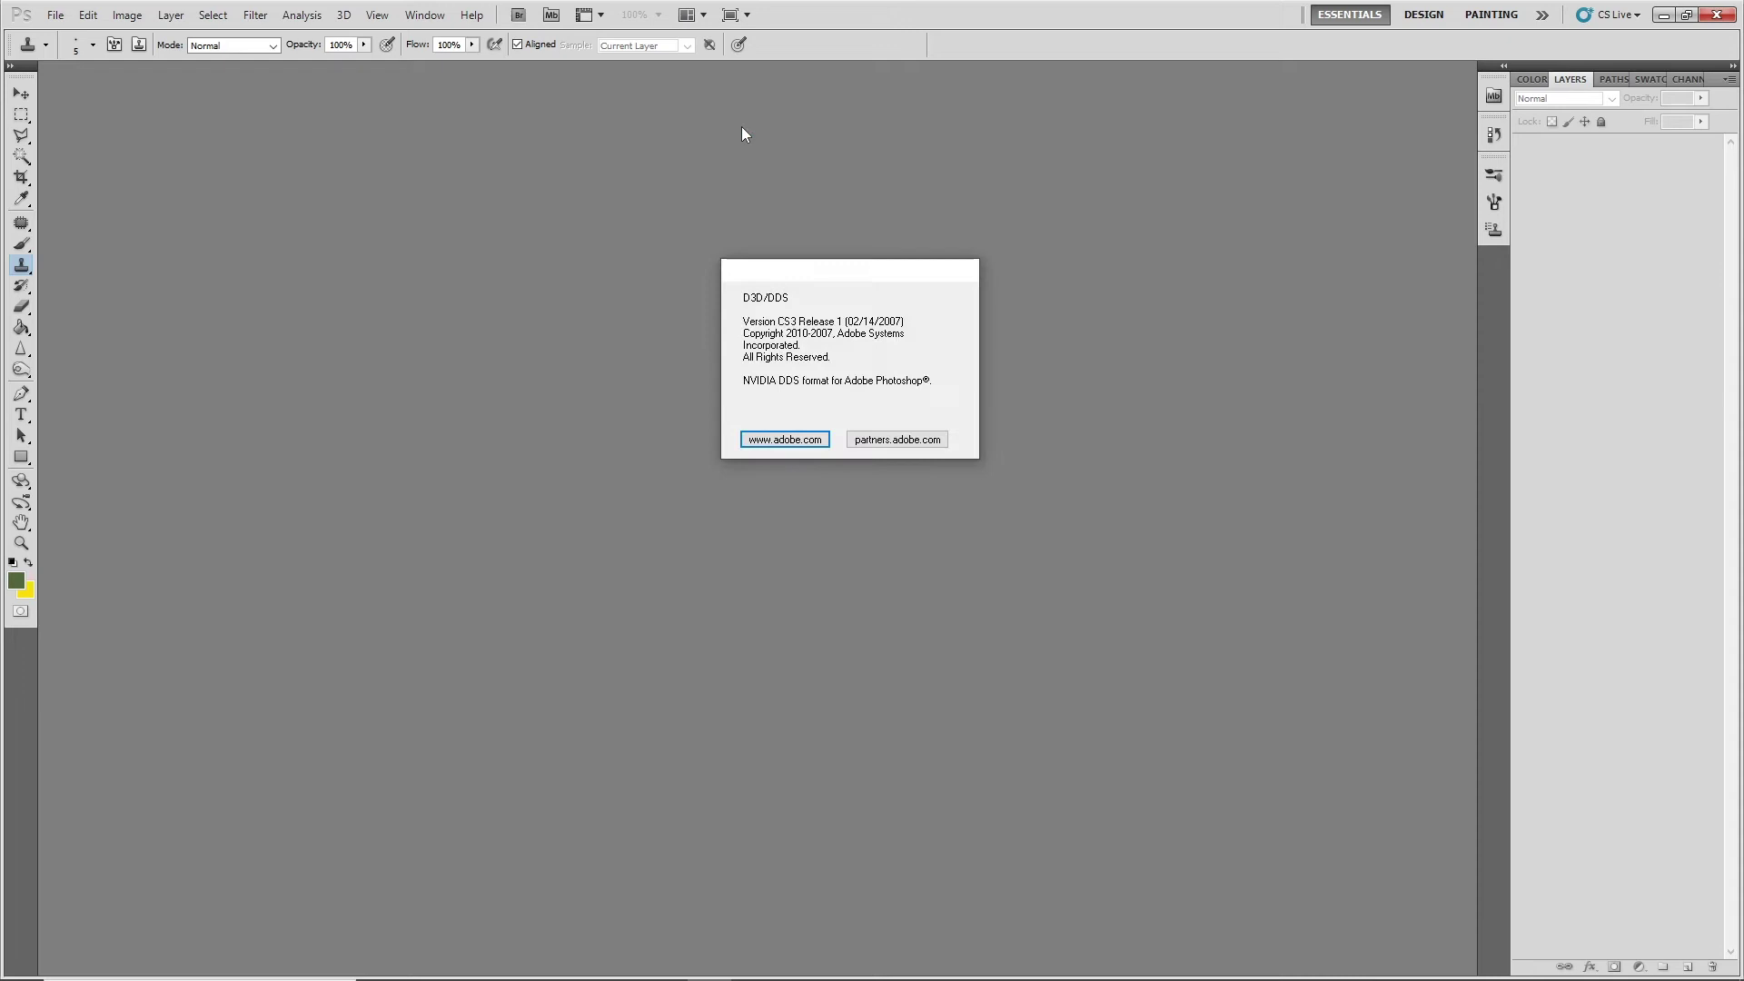
click(888, 308)
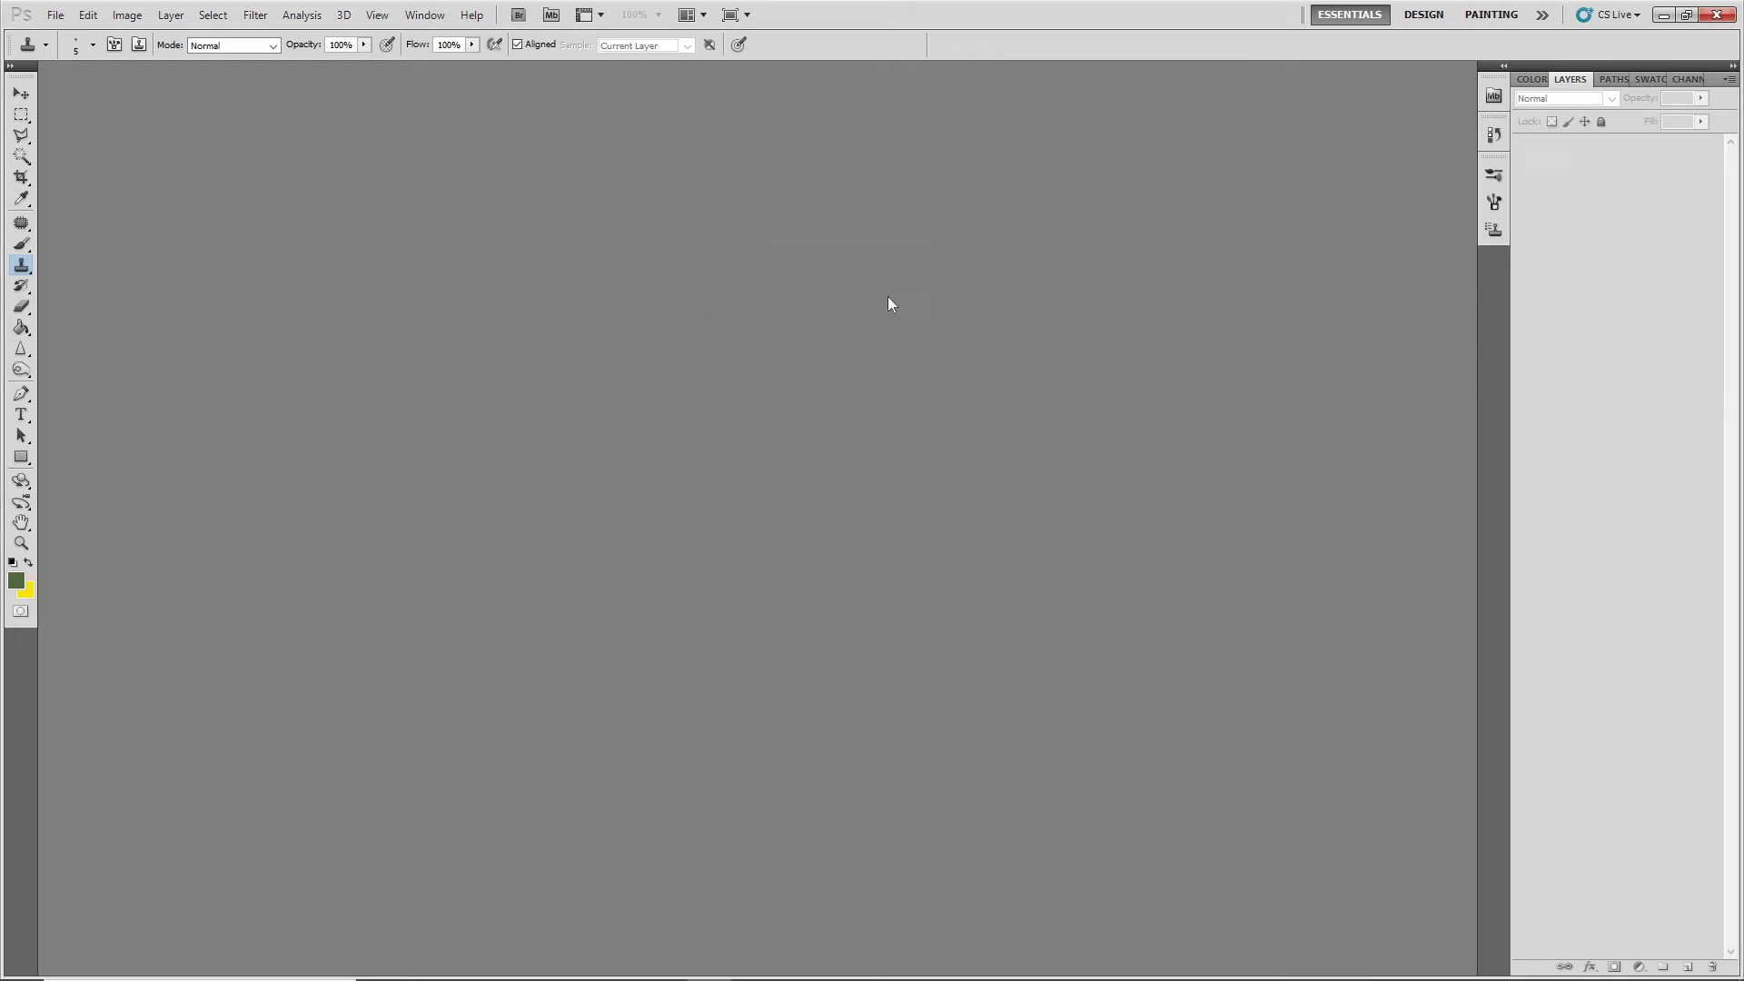
Create a new blank 2048×2048 document
click(55, 14)
click(64, 33)
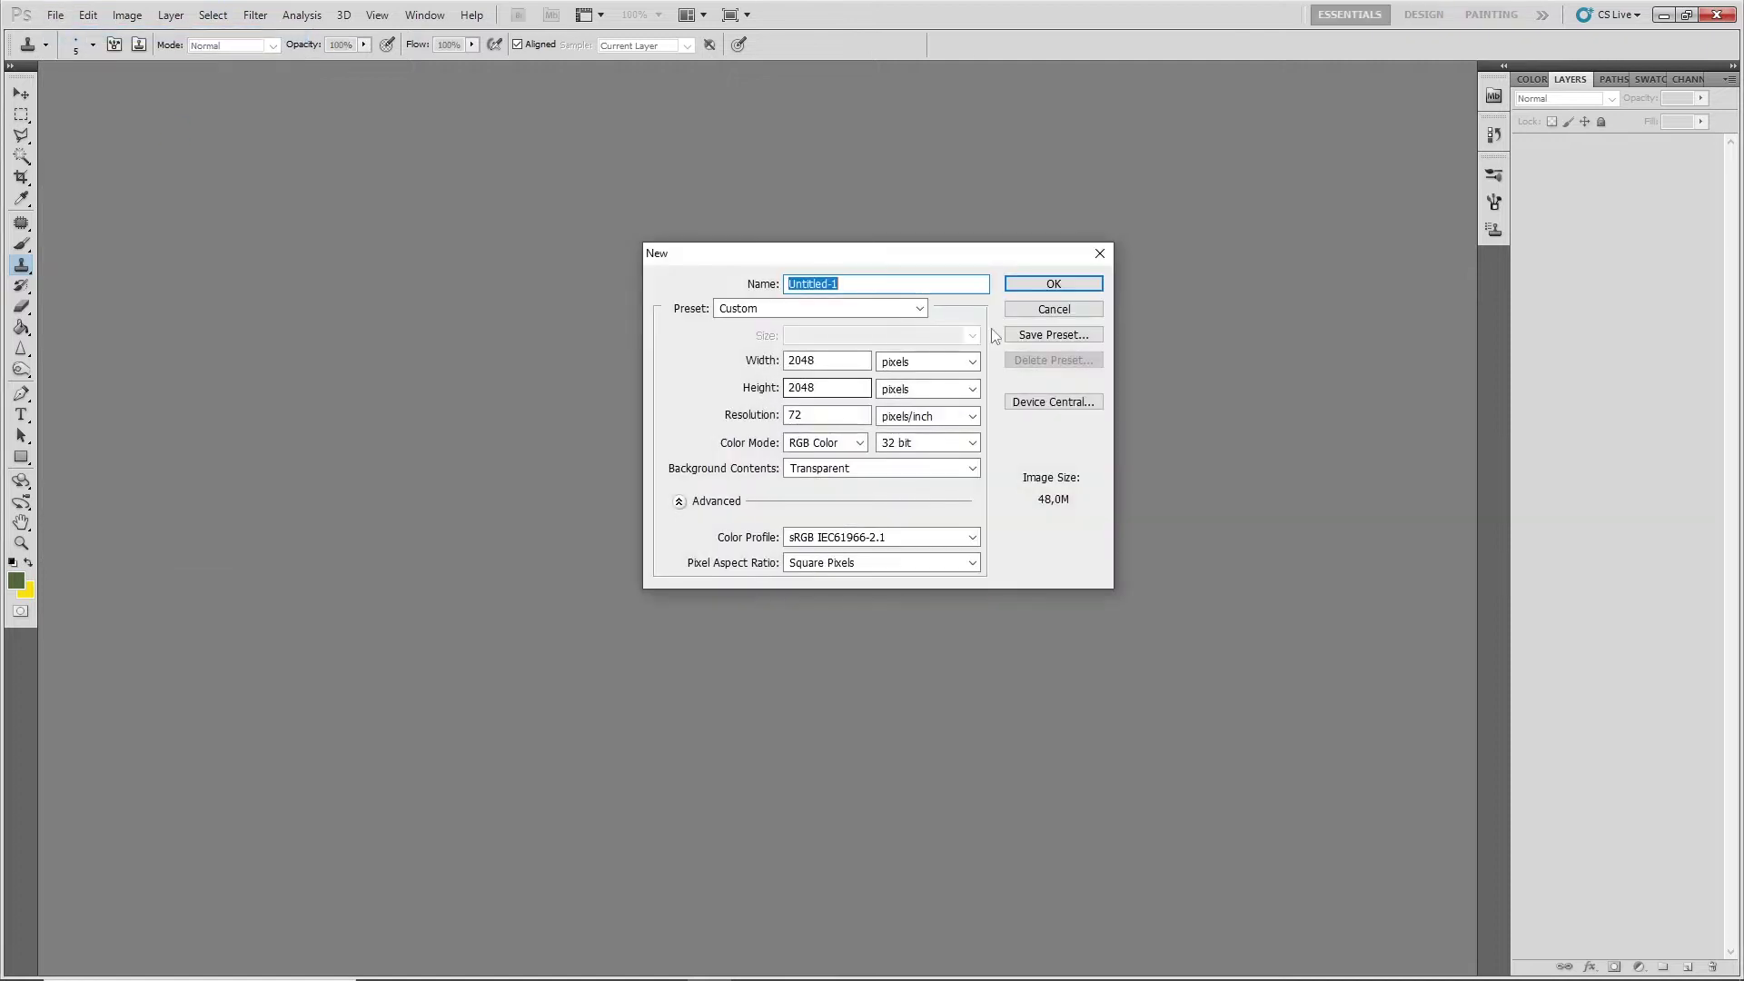
click(1035, 307)
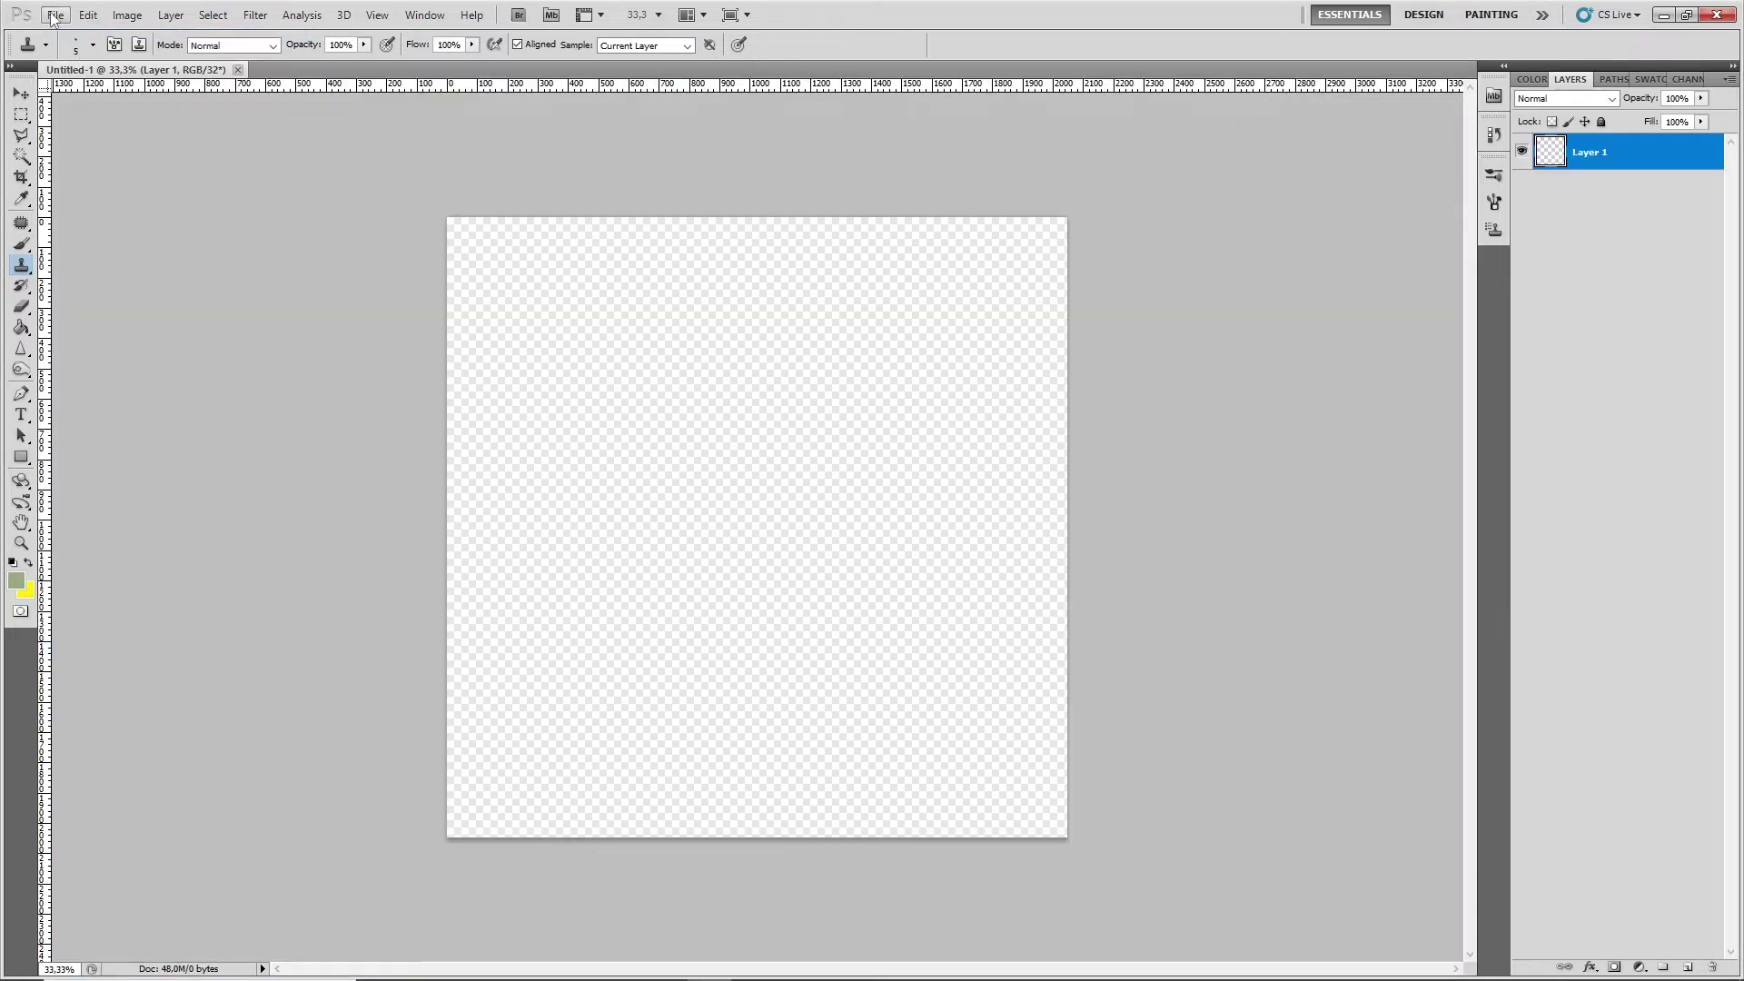
Confirm D3D/DDS is listed as a Save As format, then cancel without saving
click(55, 14)
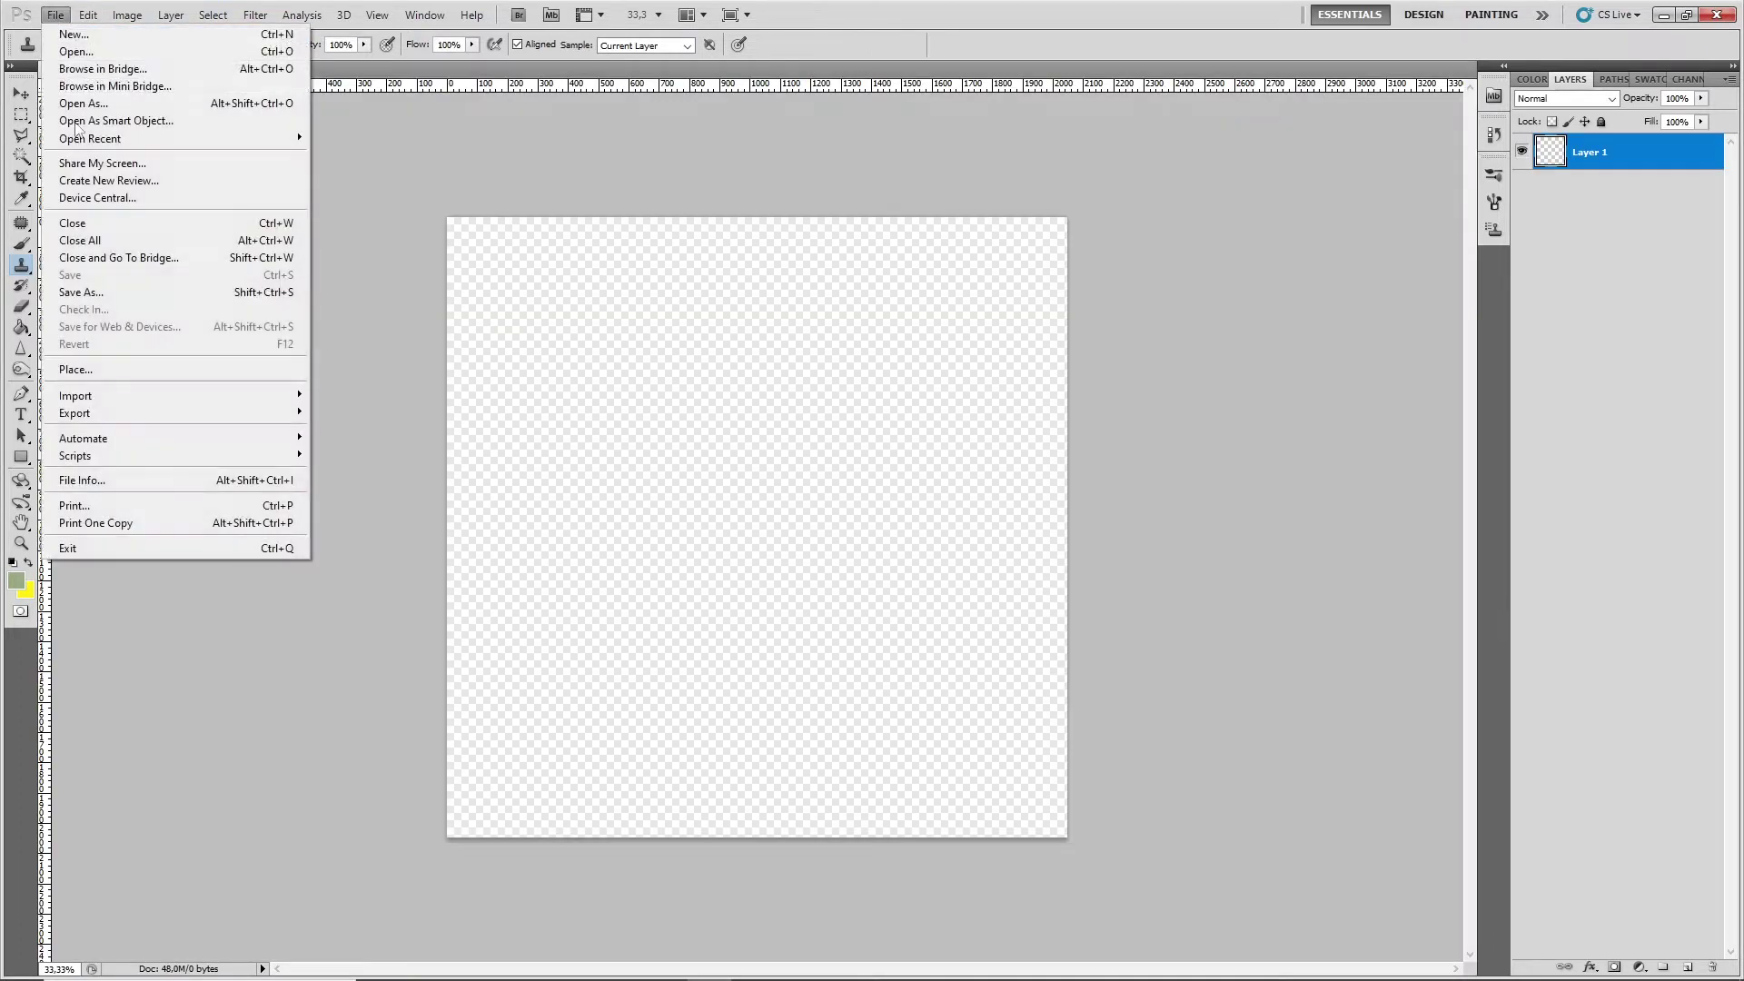
click(91, 292)
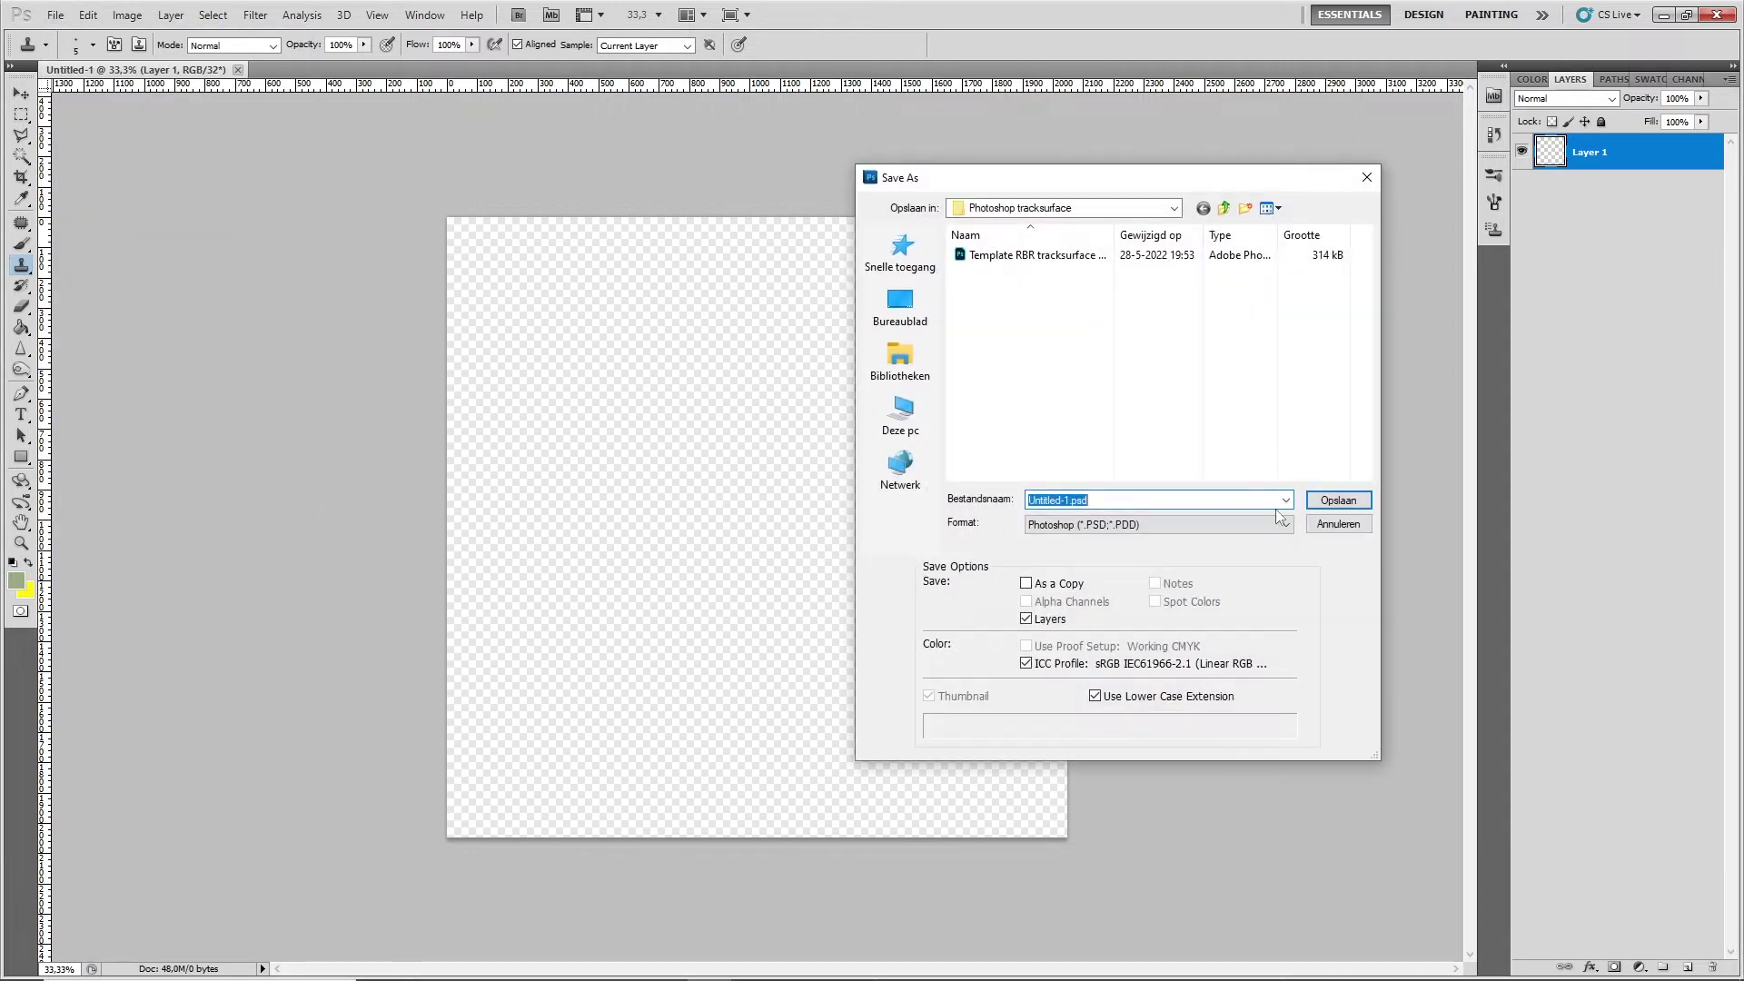
click(1242, 526)
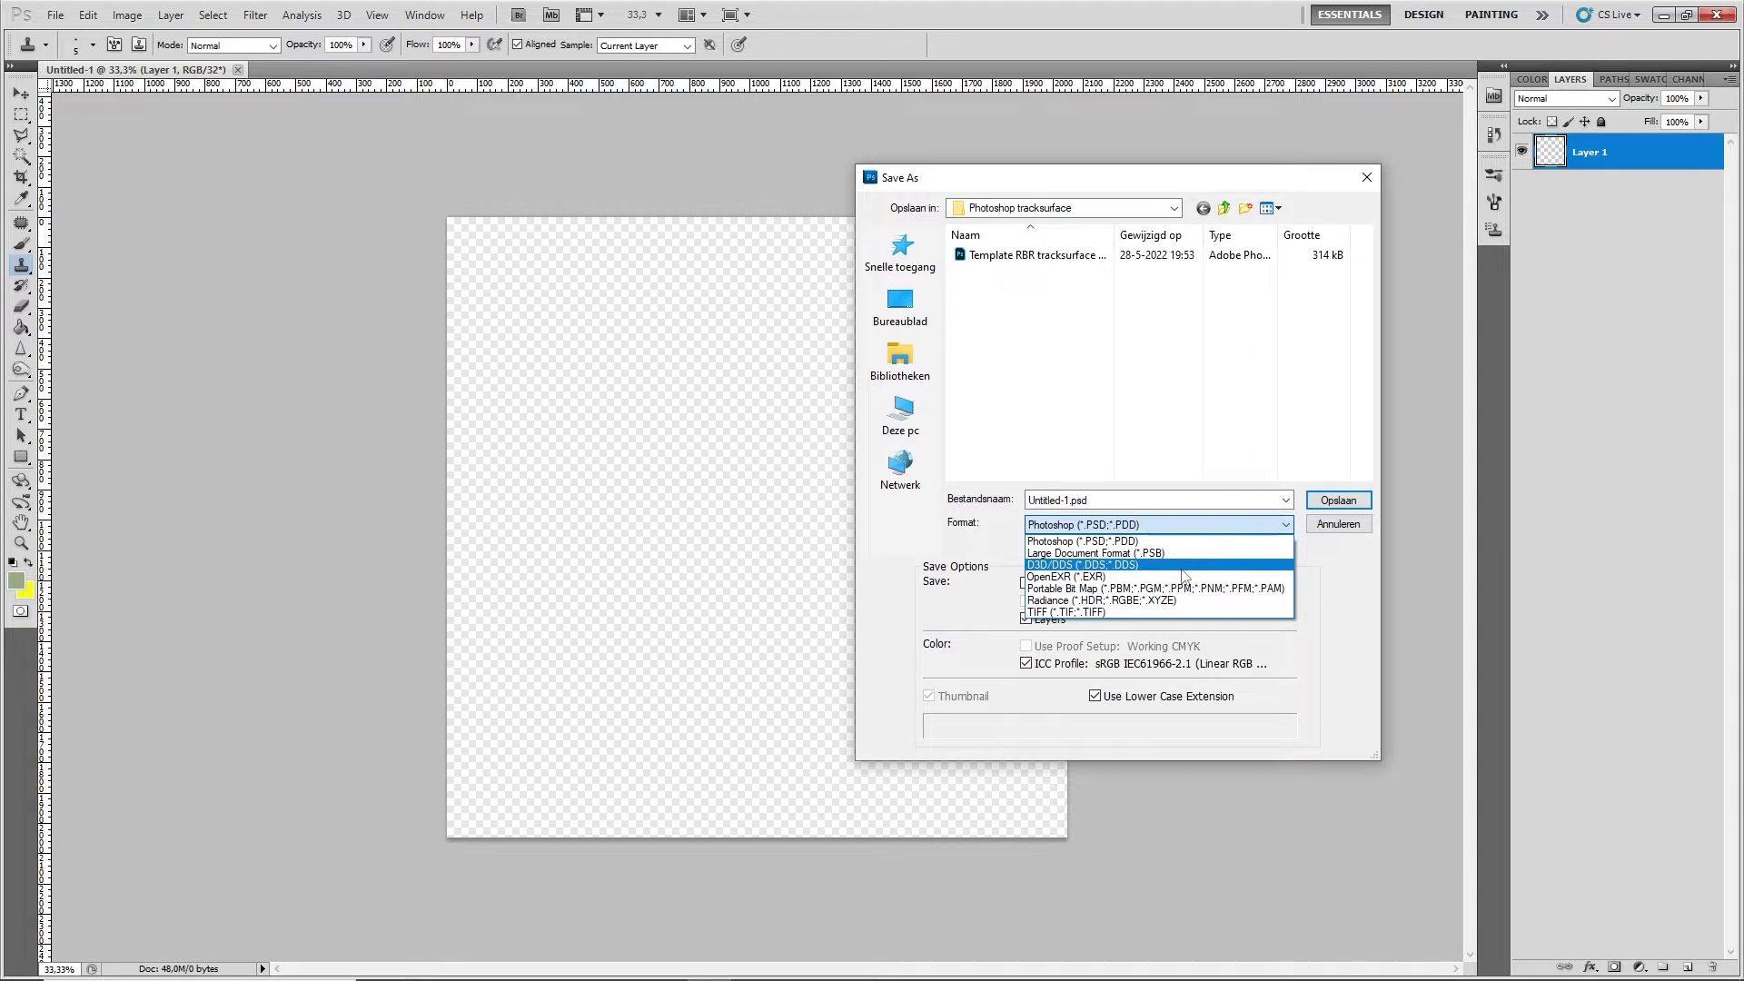
click(1332, 532)
click(1333, 525)
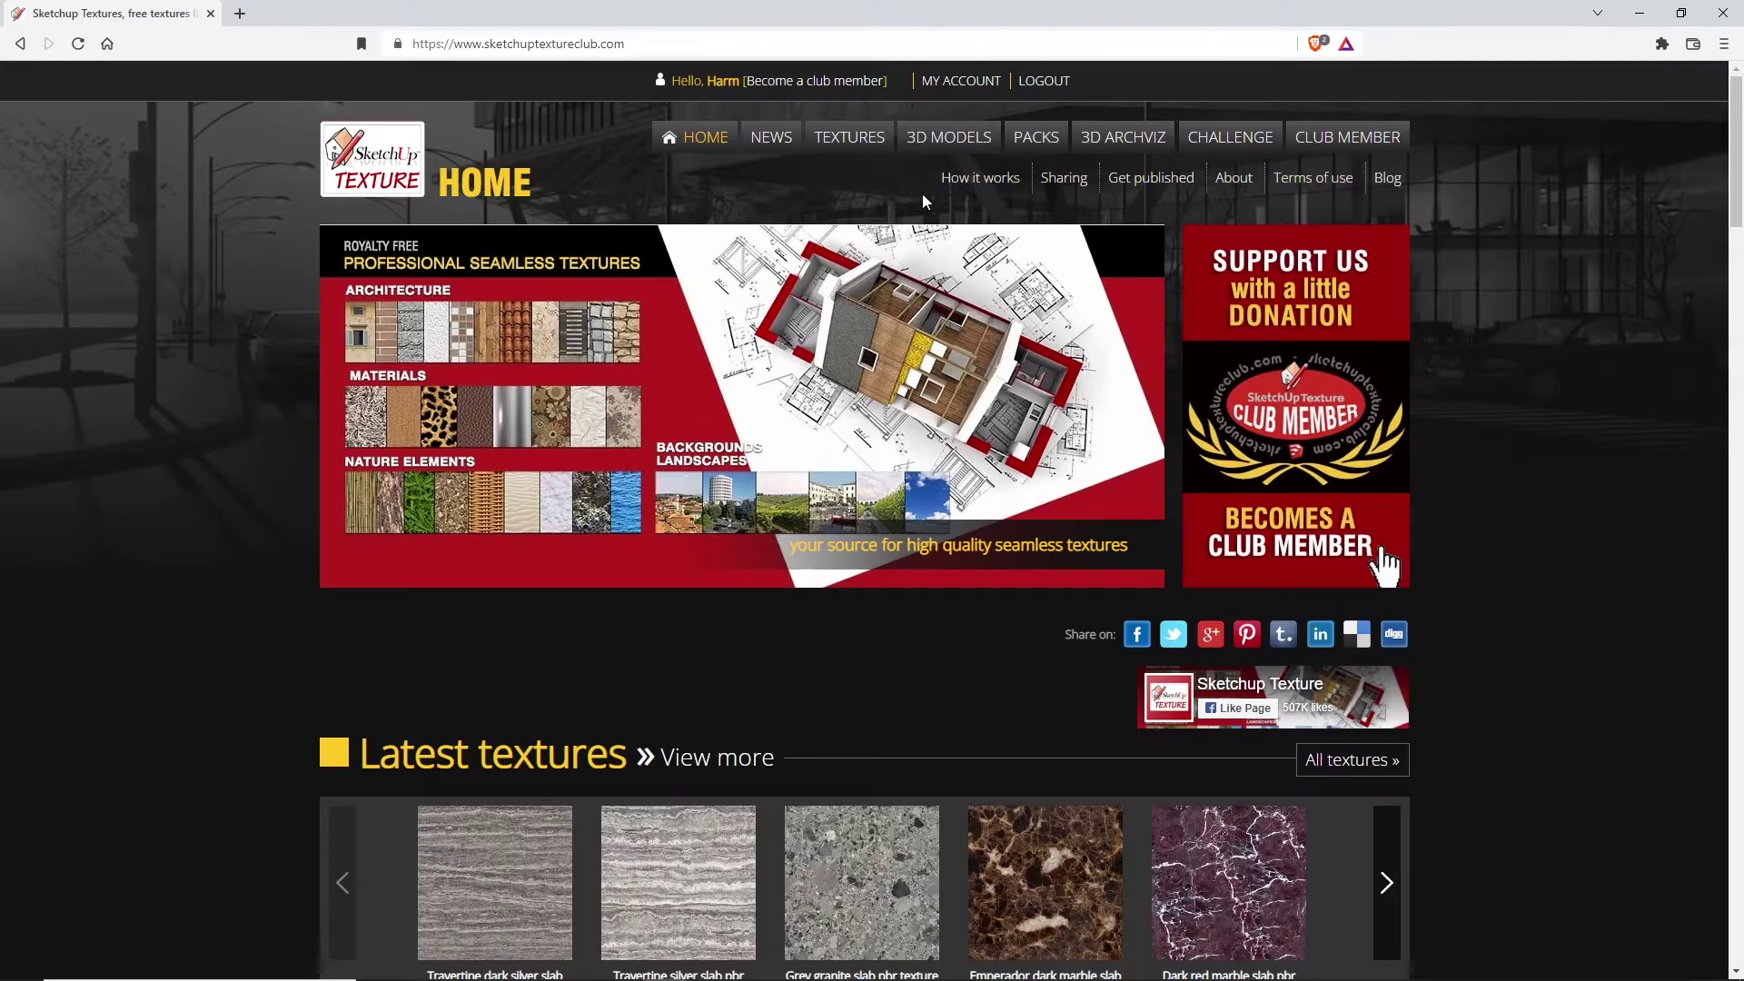
Go to the site's Textures section and open the Architecture › Roads category
click(844, 150)
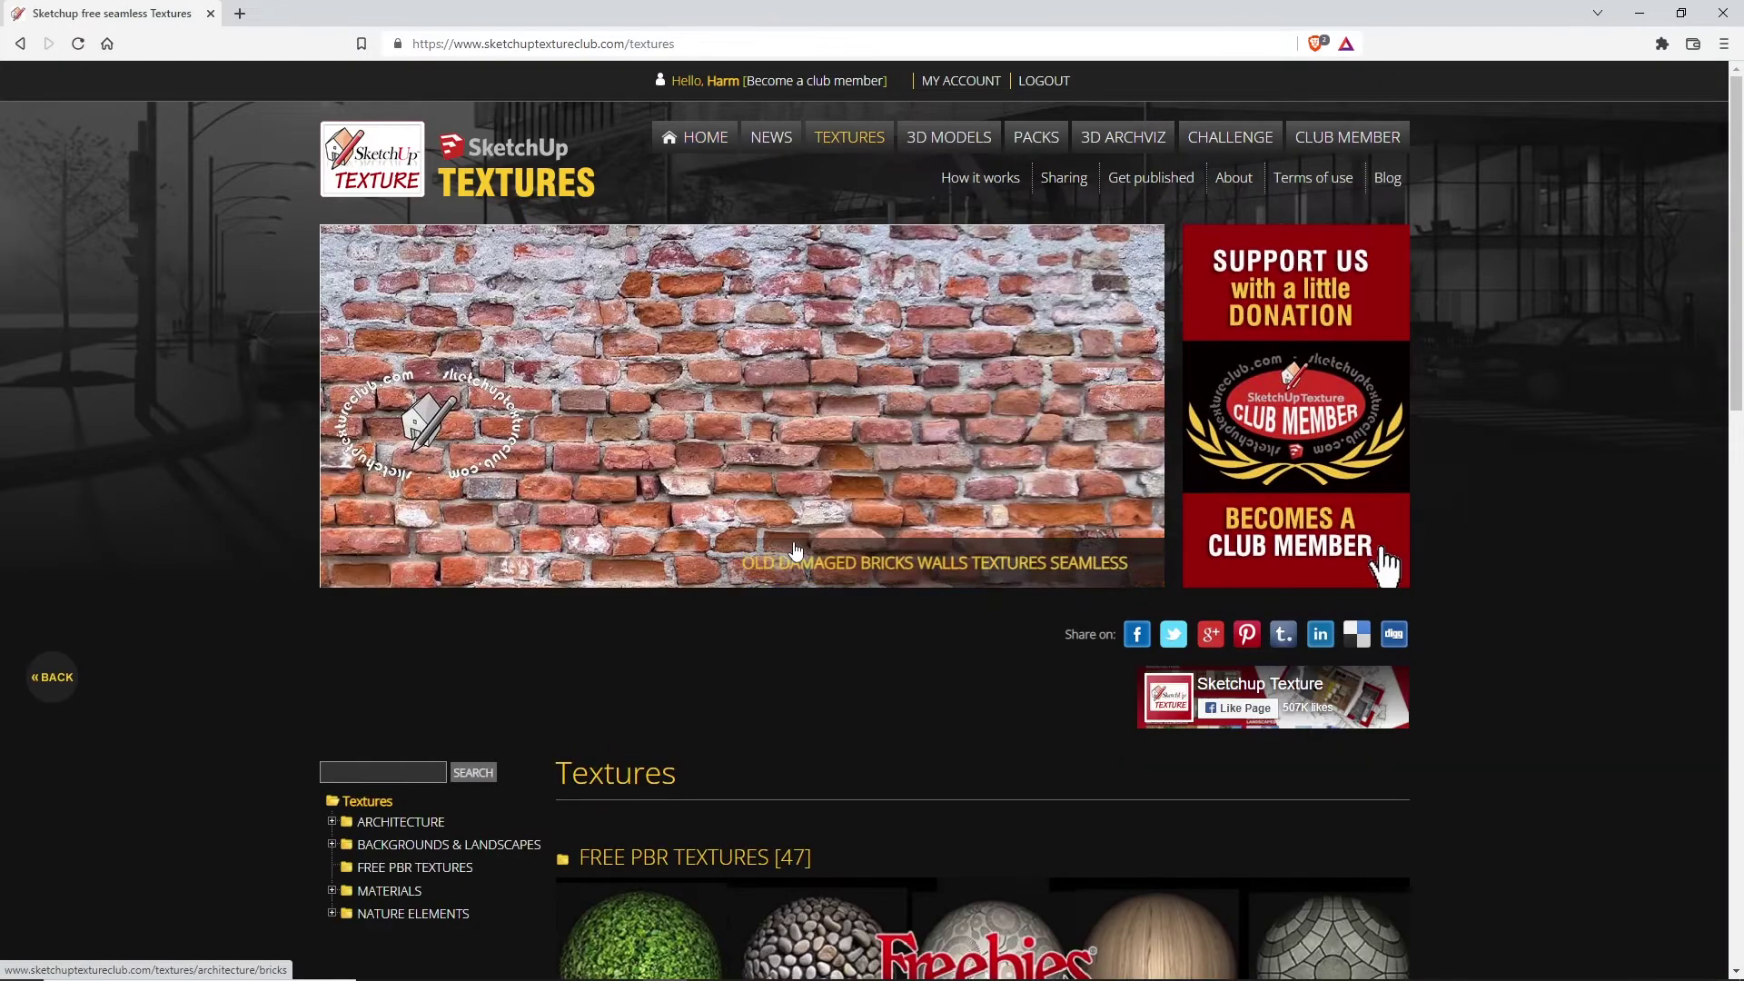
scroll(675, 660, down, 3)
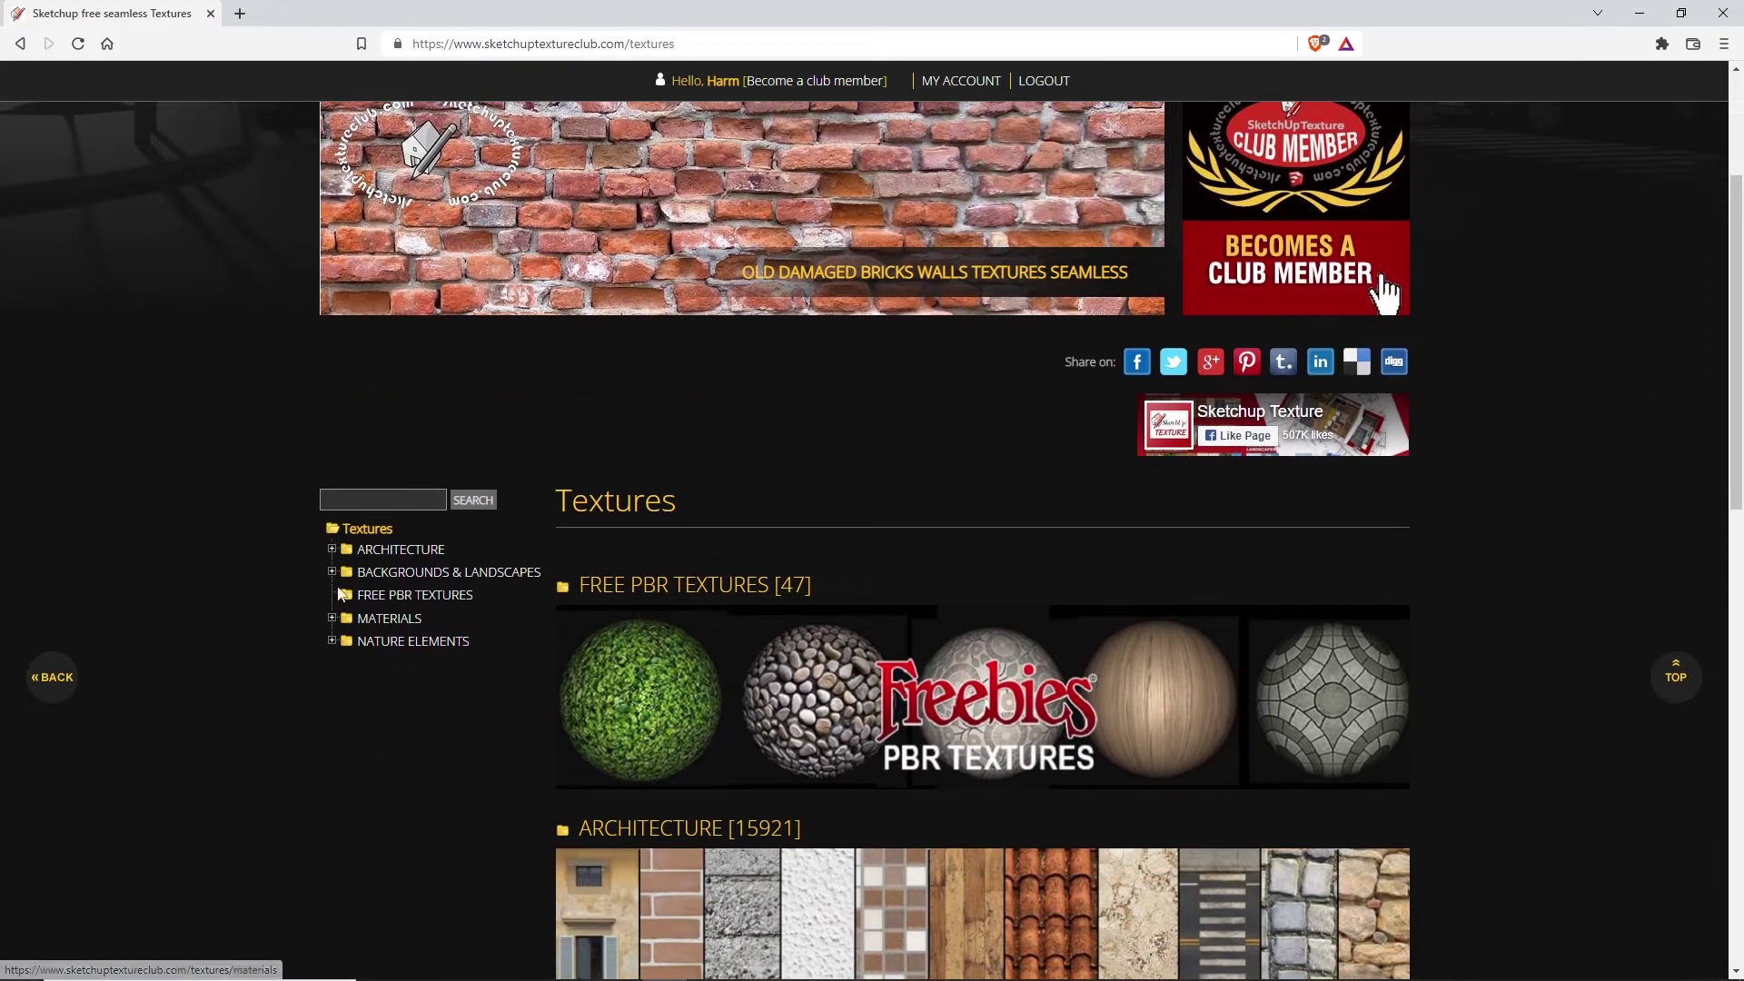
click(332, 550)
scroll(376, 639, down, 3)
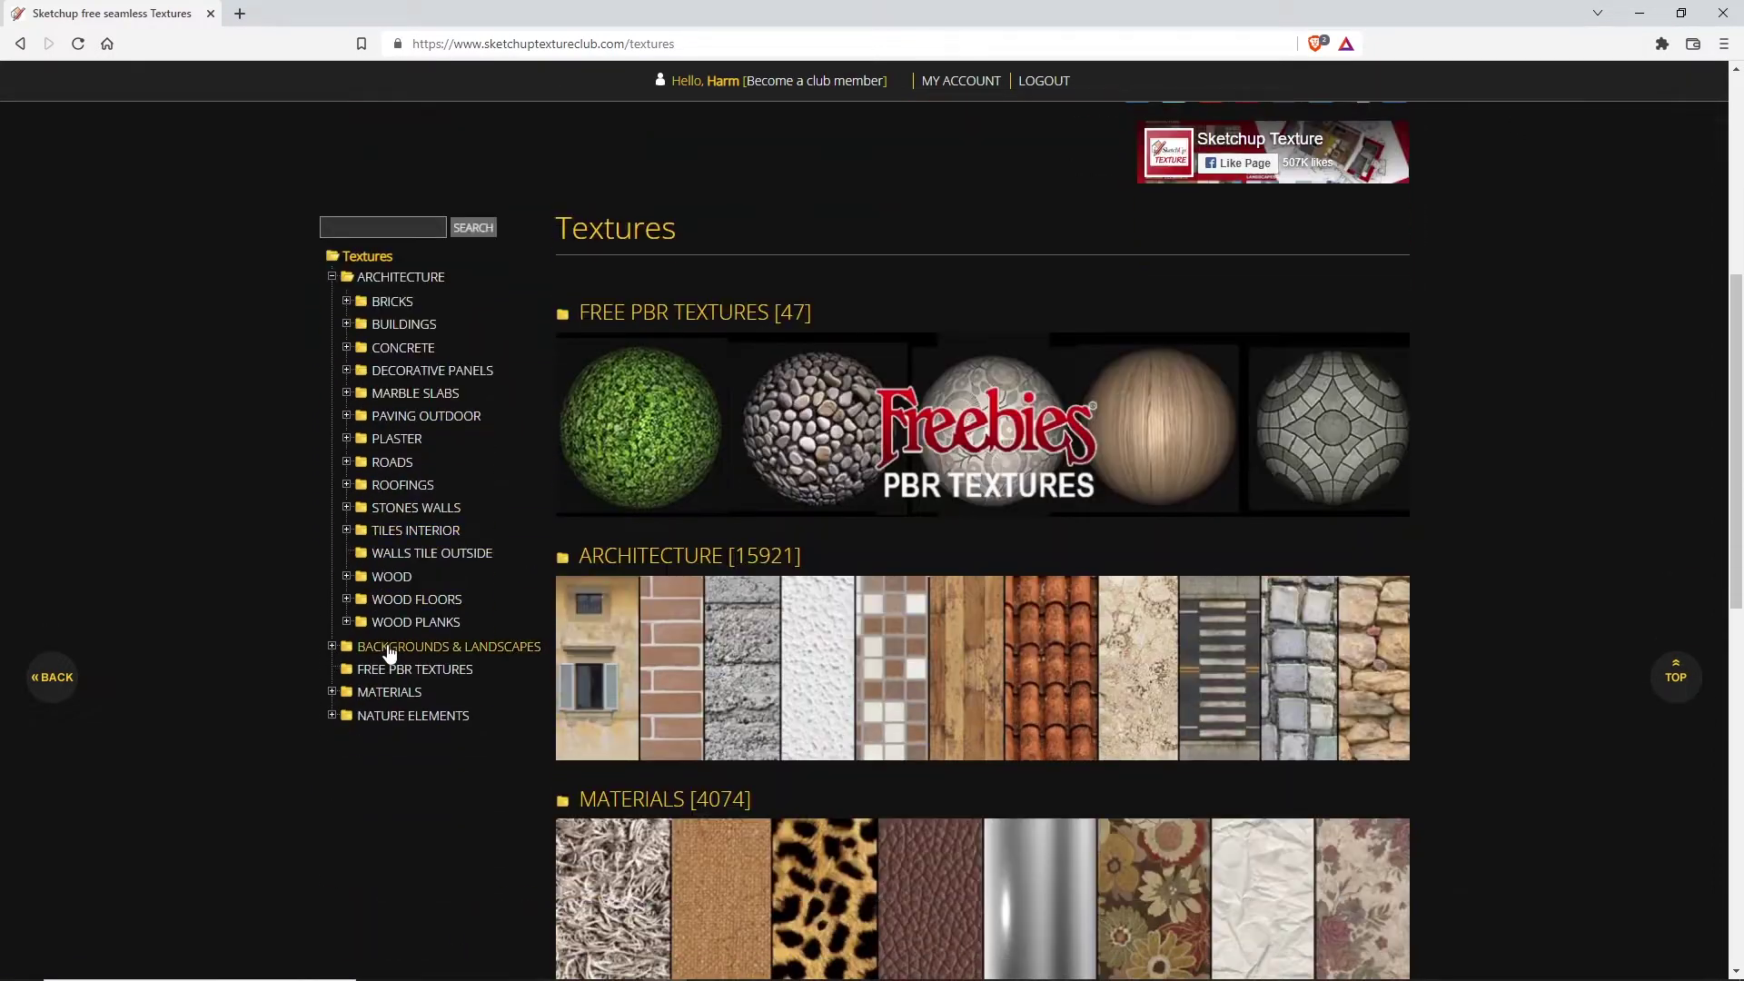
click(399, 467)
scroll(444, 636, down, 2)
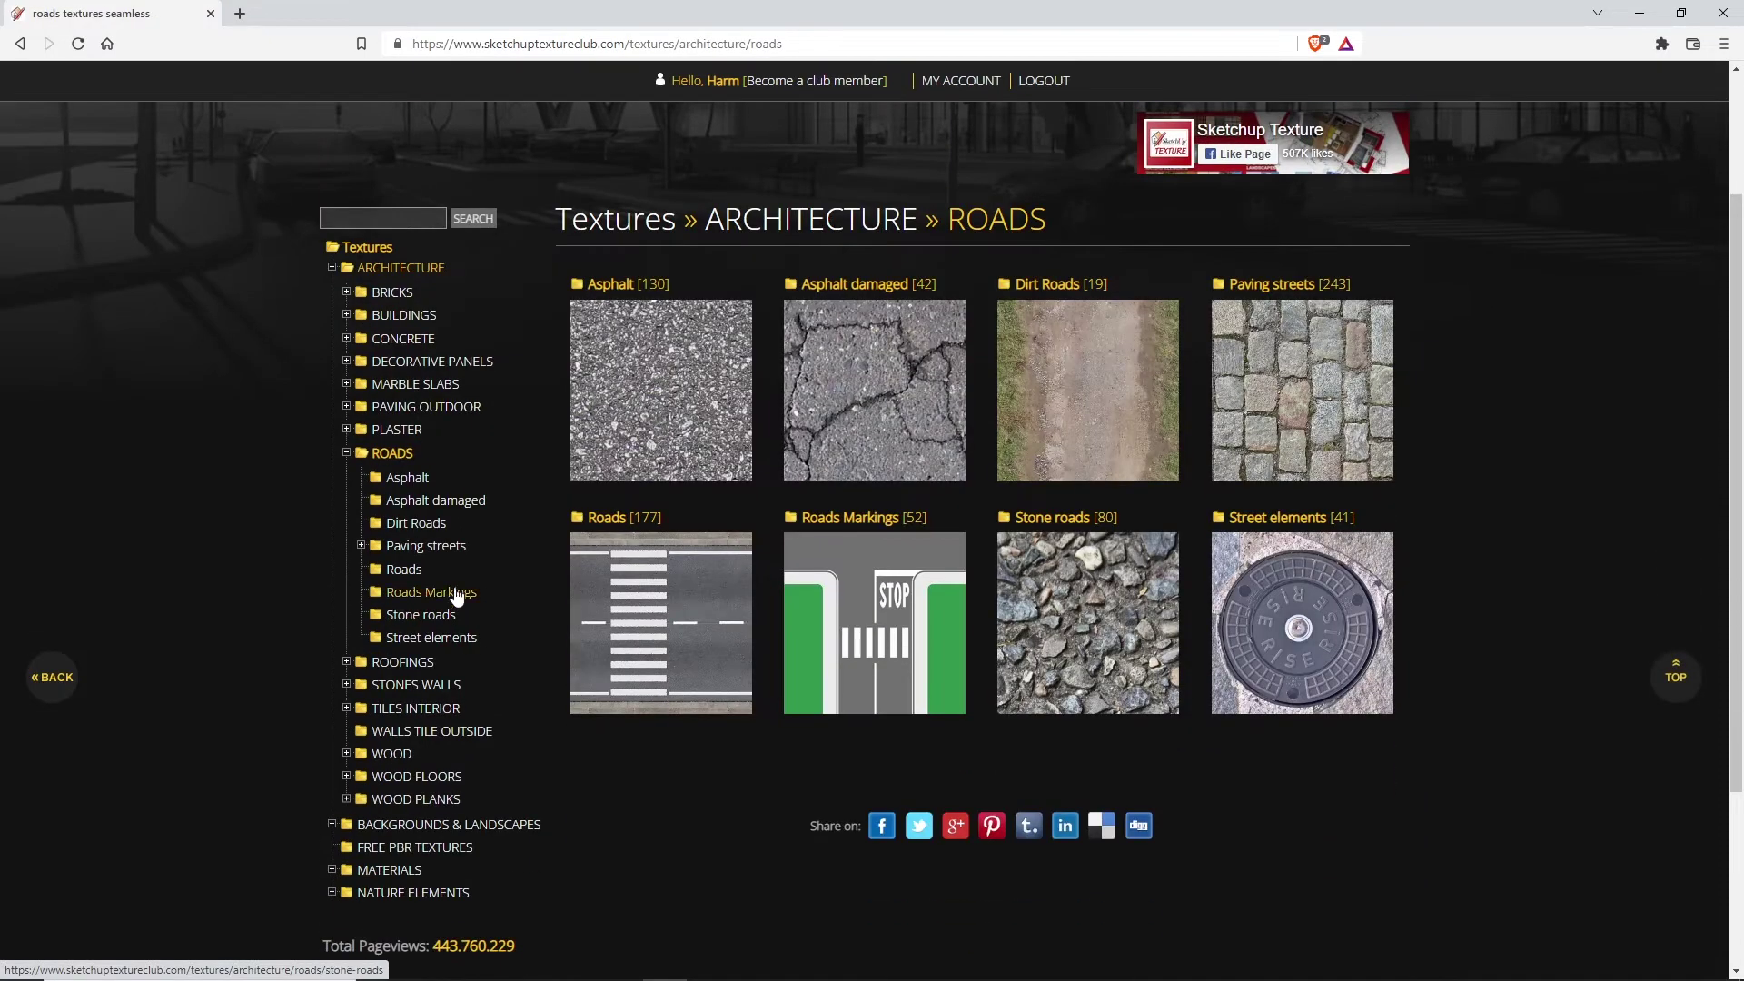
Open the Asphalt › Roads subcategory and browse its road texture thumbnails
click(418, 481)
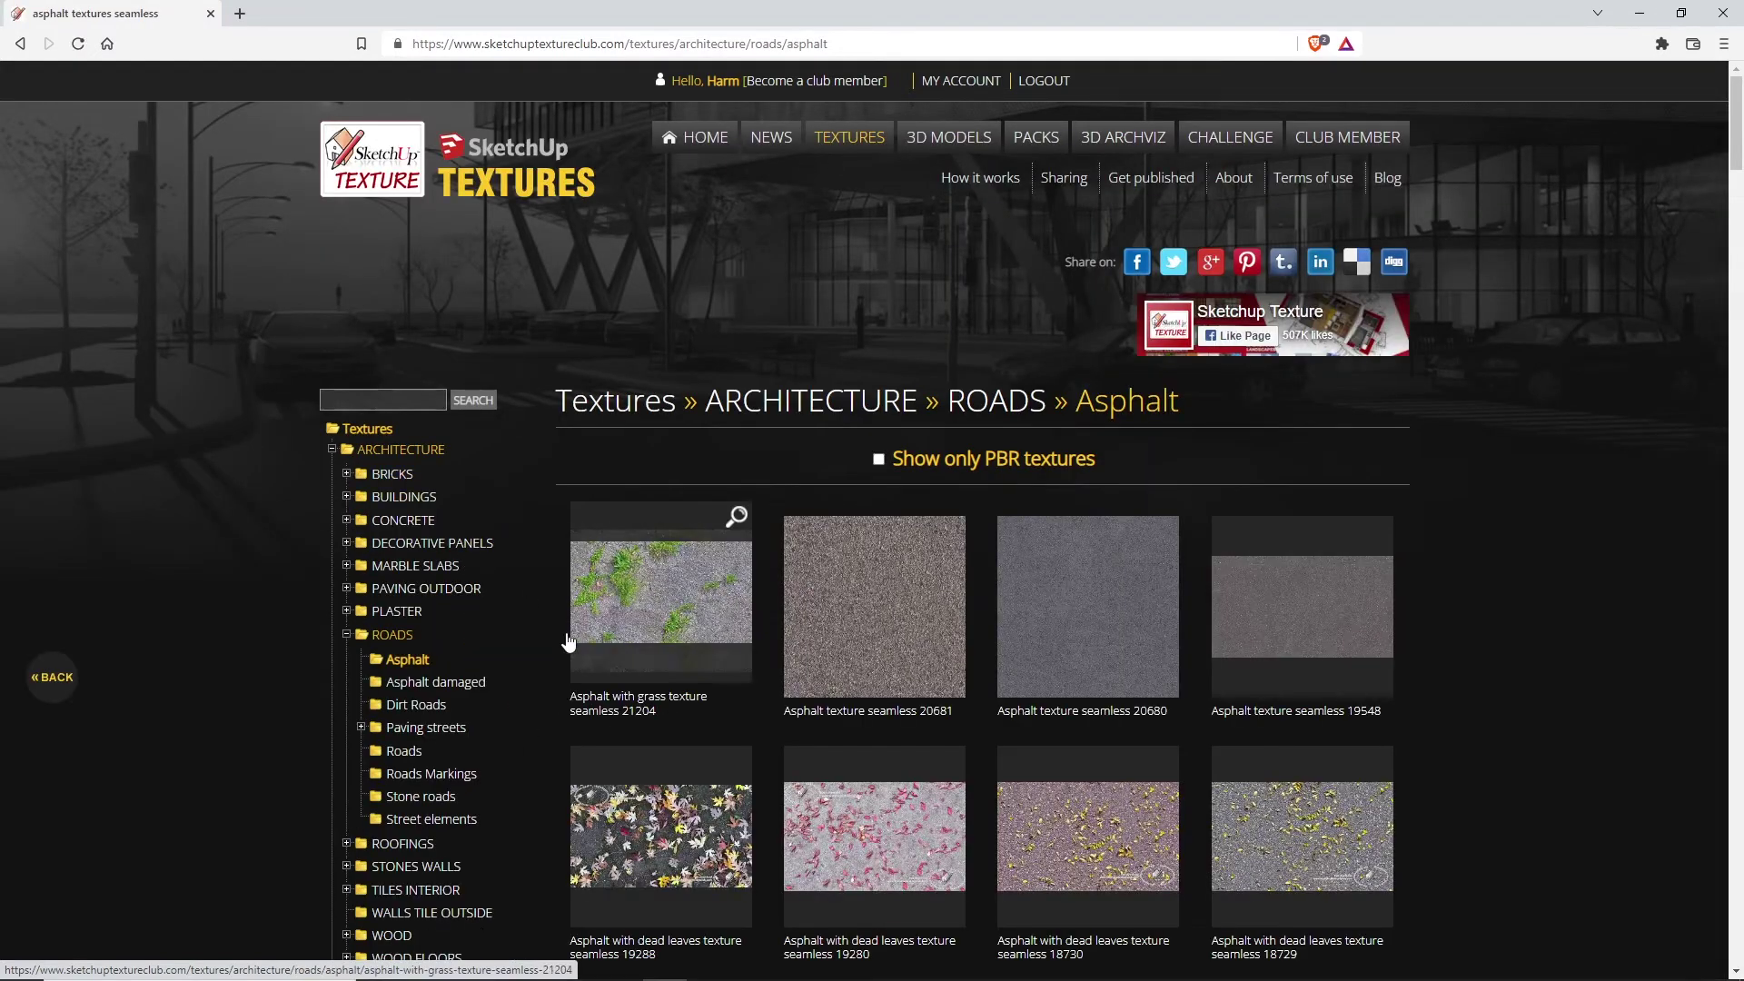
scroll(444, 603, down, 2)
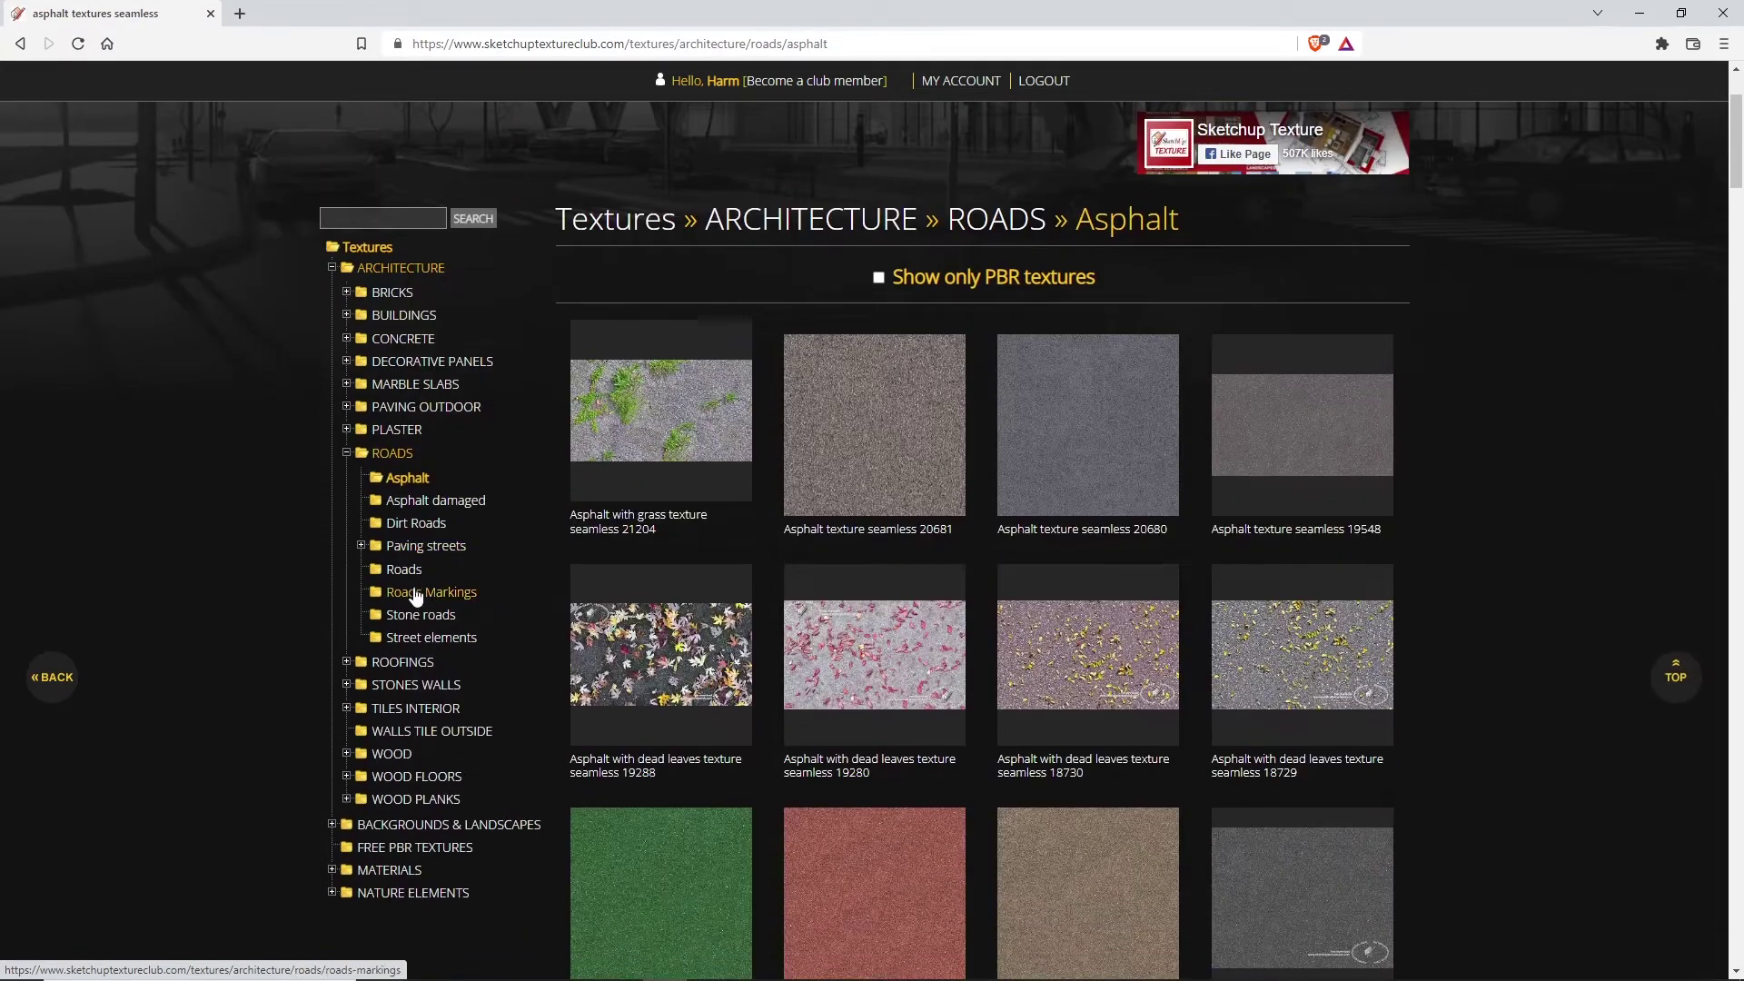
click(407, 570)
scroll(1518, 661, down, 1)
scroll(1518, 657, down, 2)
scroll(1367, 610, down, 1)
scroll(1367, 610, down, 14)
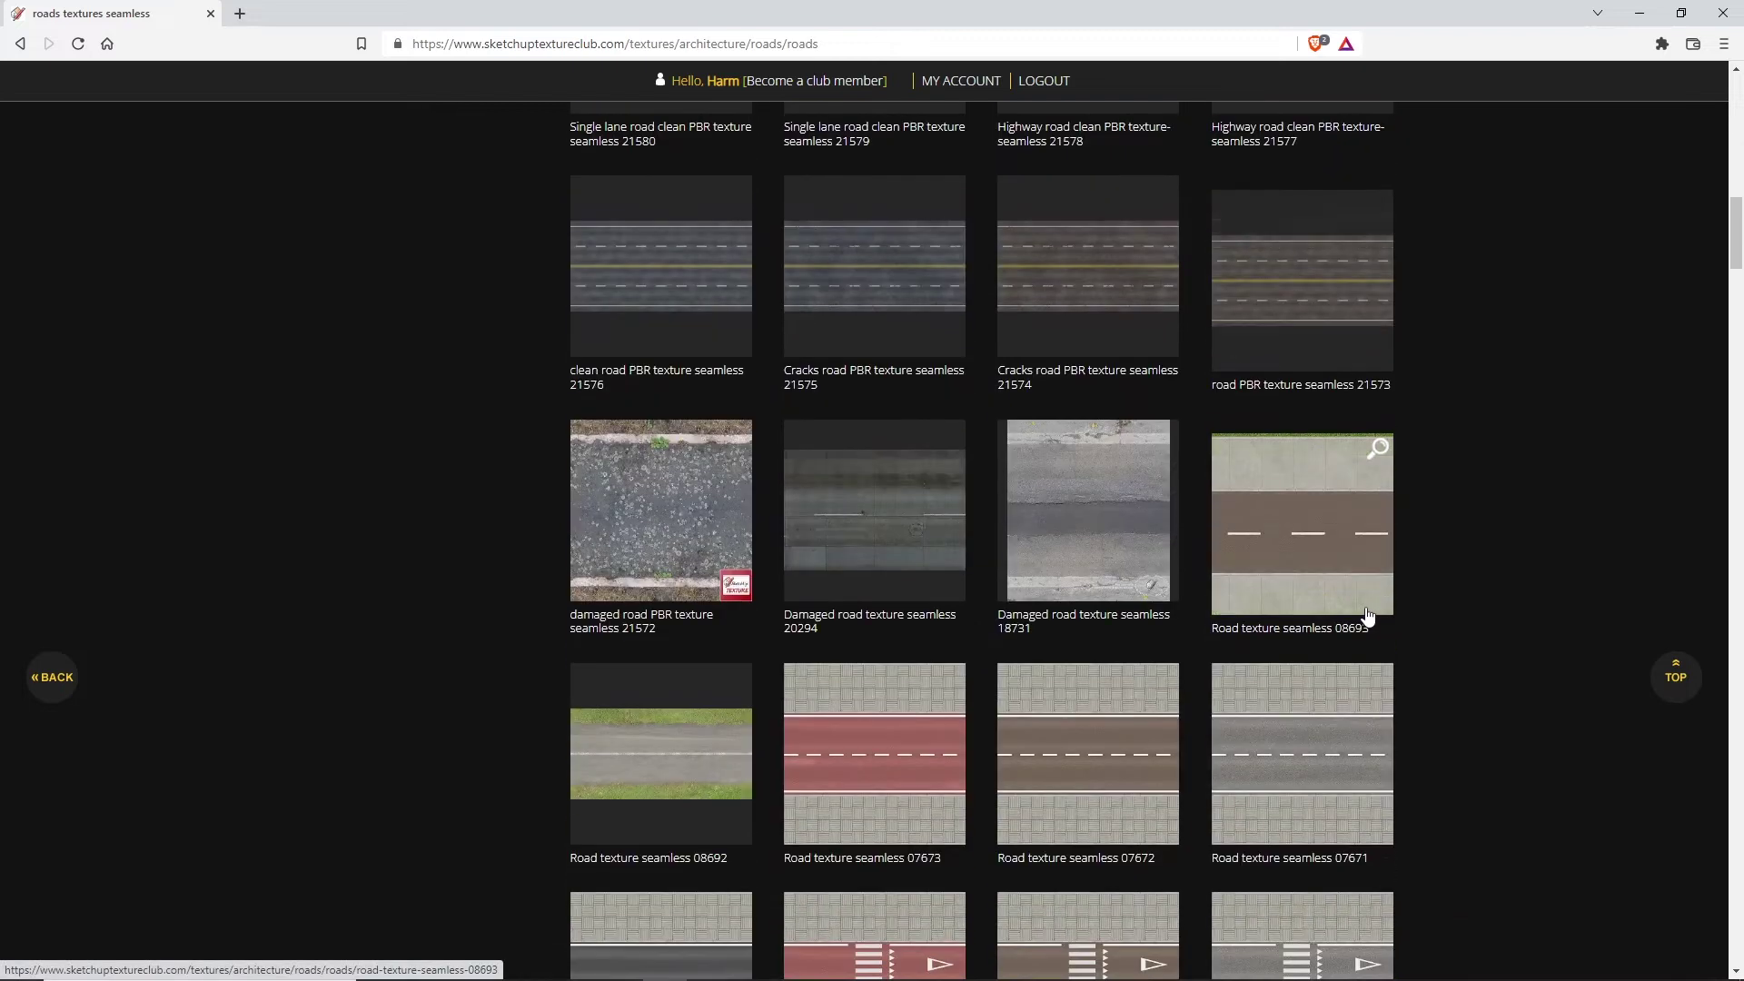
scroll(1367, 615, down, 5)
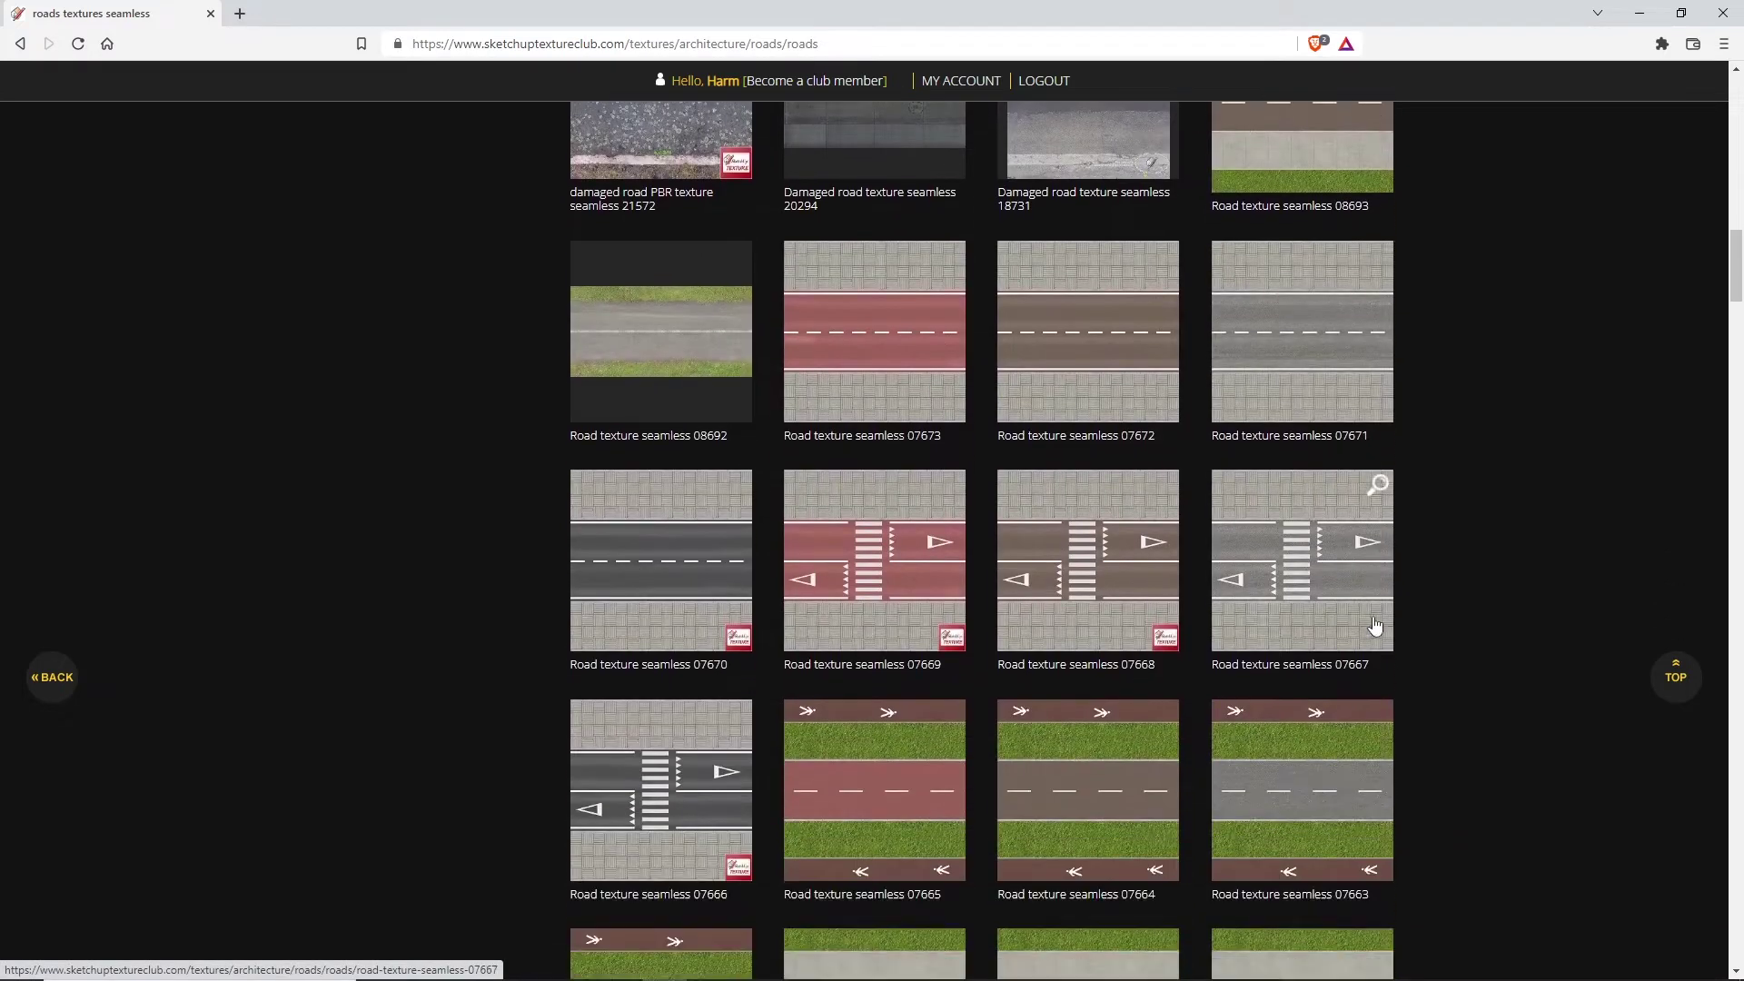
scroll(1376, 624, down, 8)
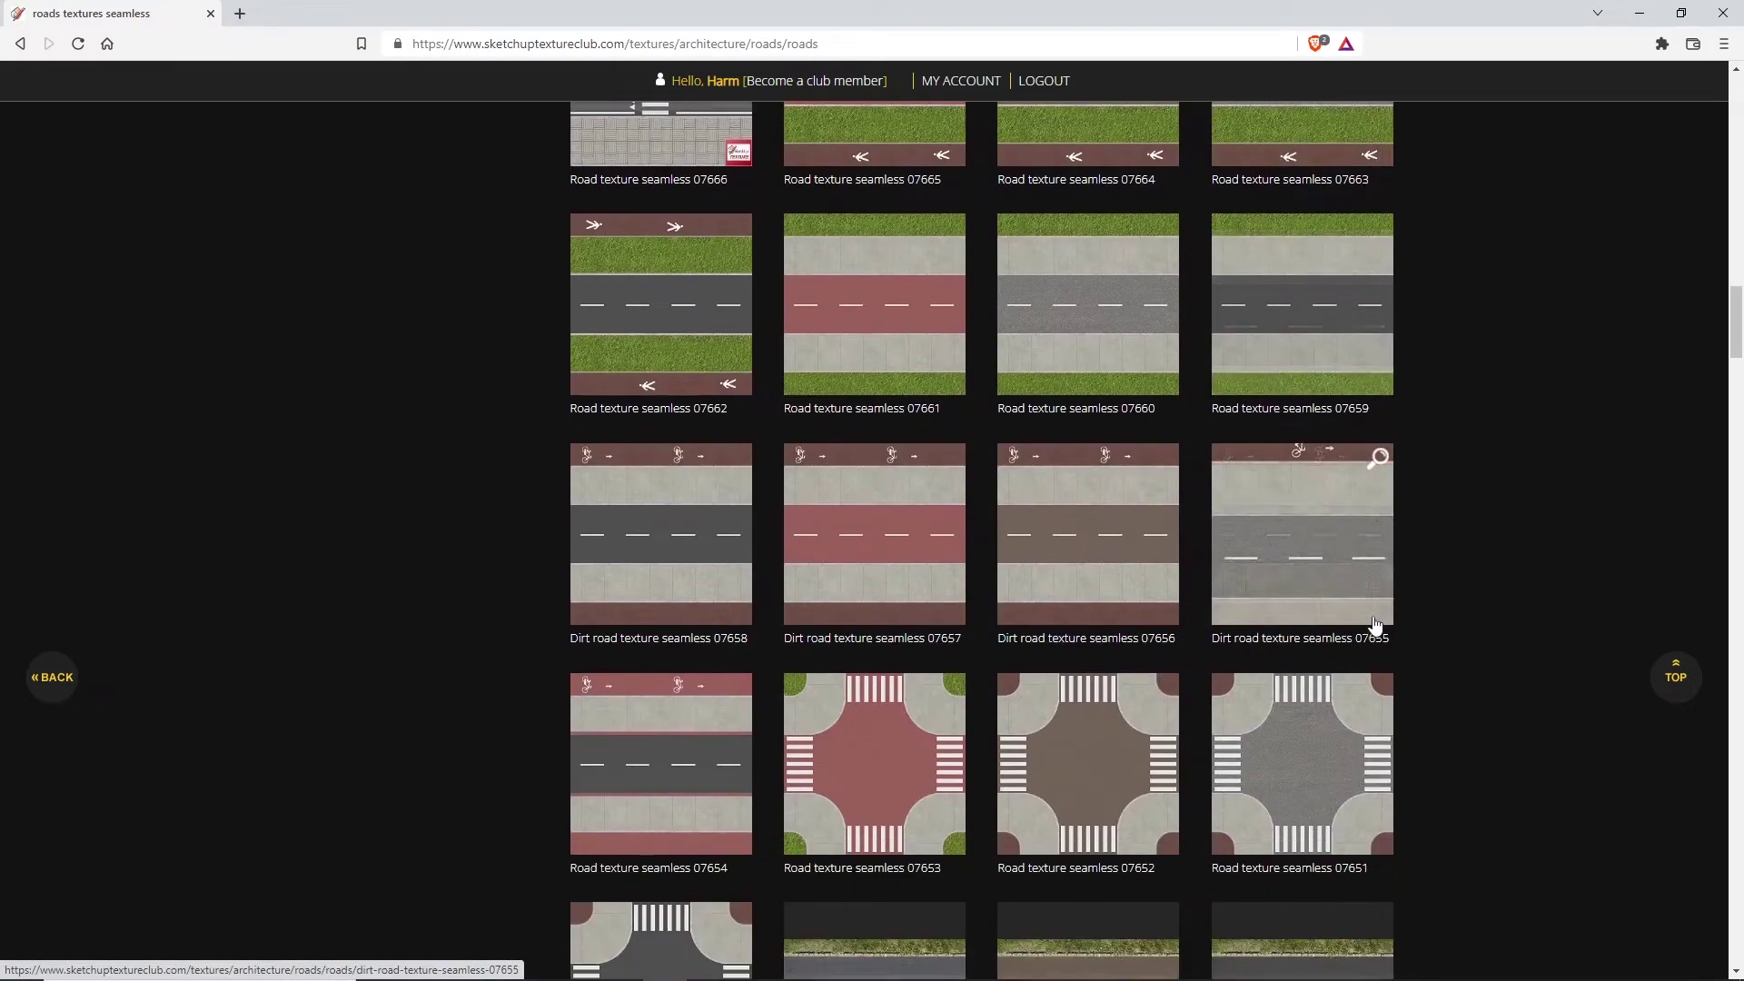
scroll(1373, 620, down, 2)
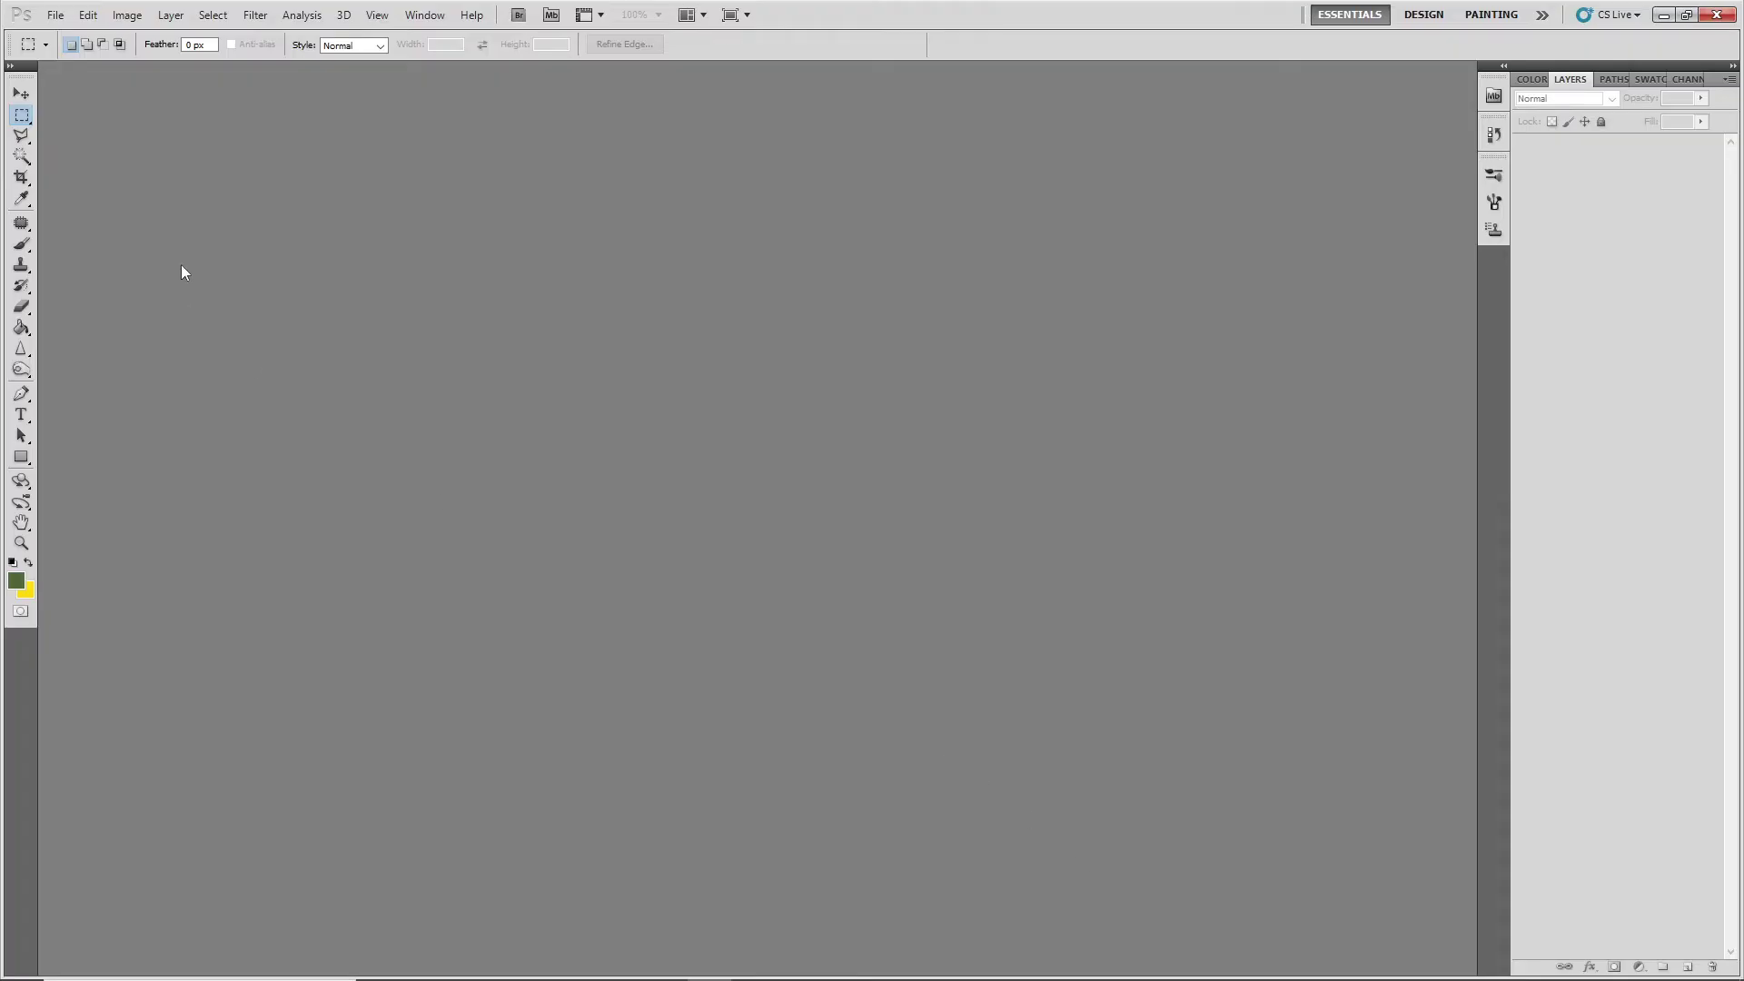
Create a transparent 2048×2048 pixel document, Untitled-1
click(56, 14)
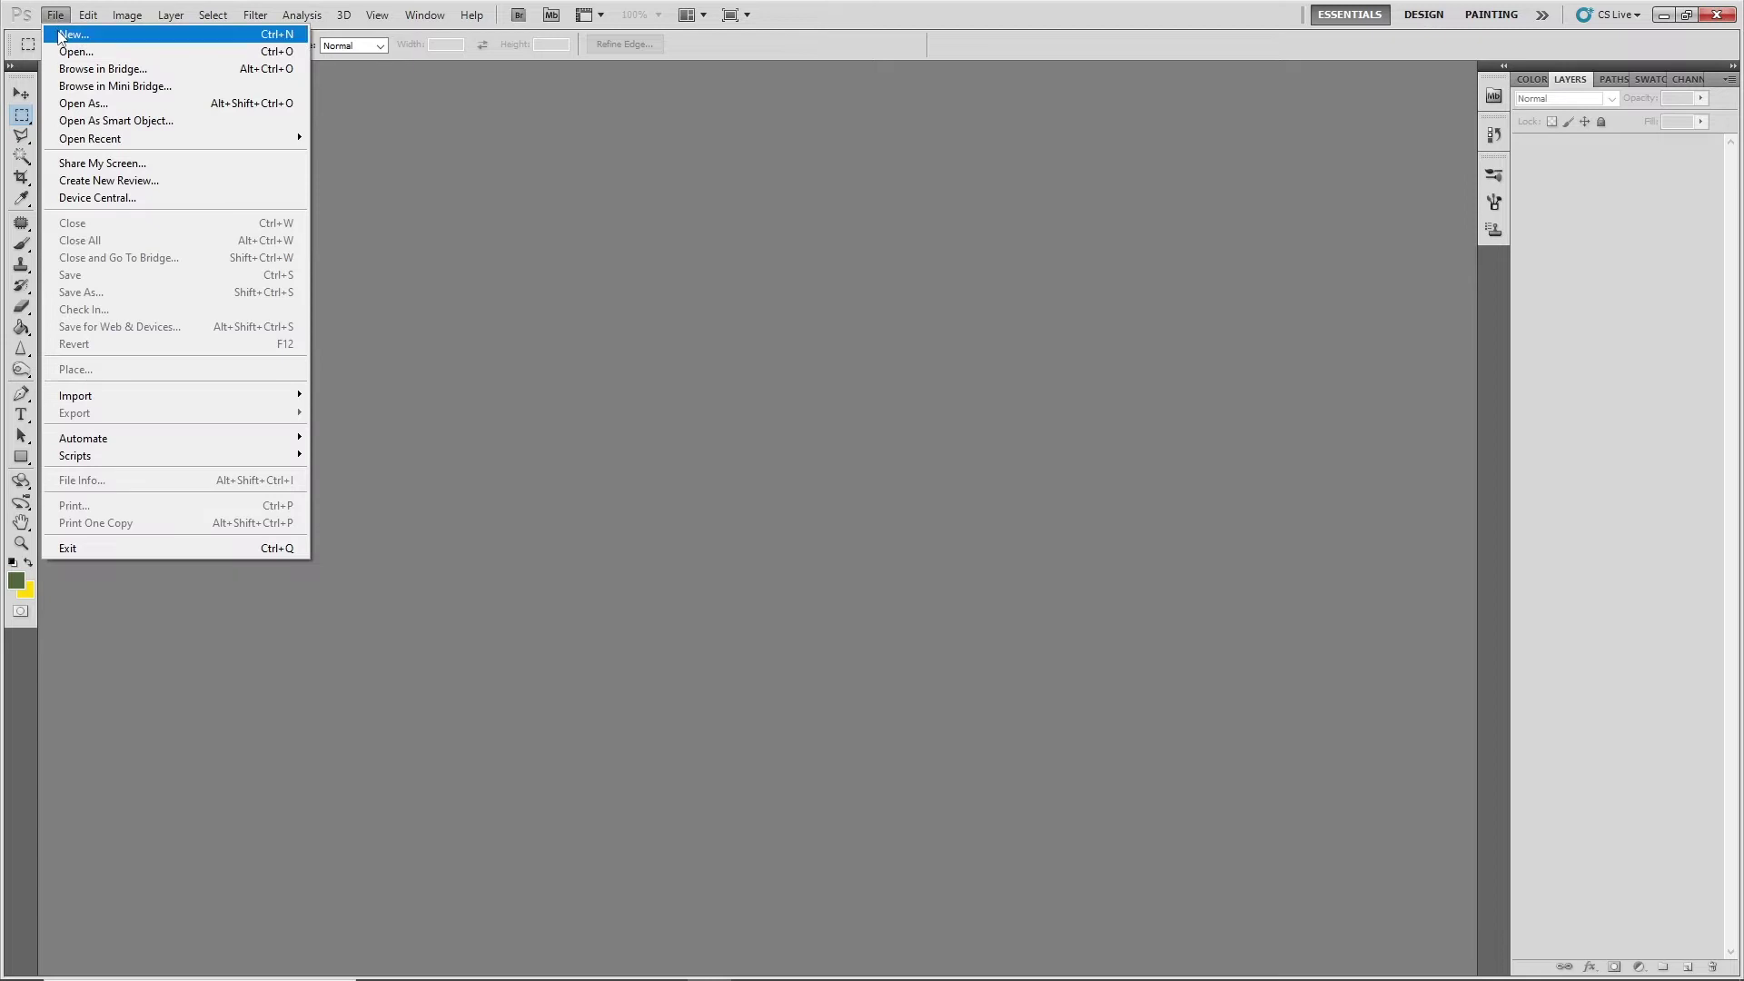
click(72, 30)
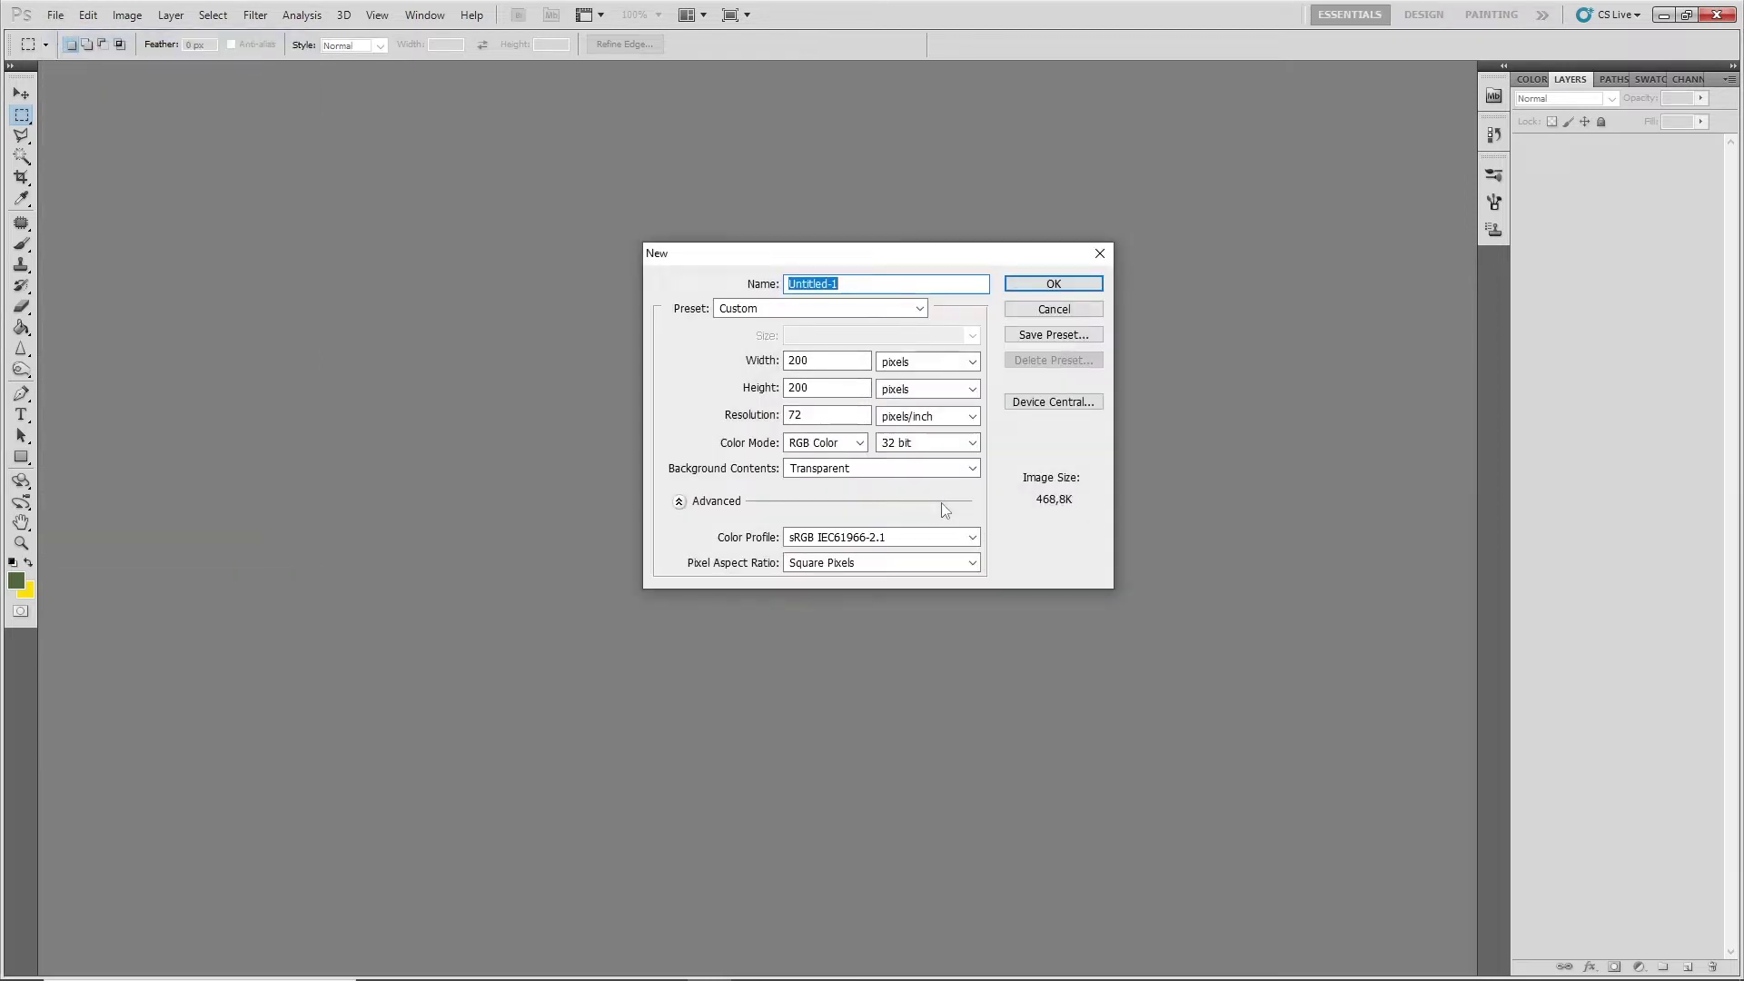
double_click(813, 361)
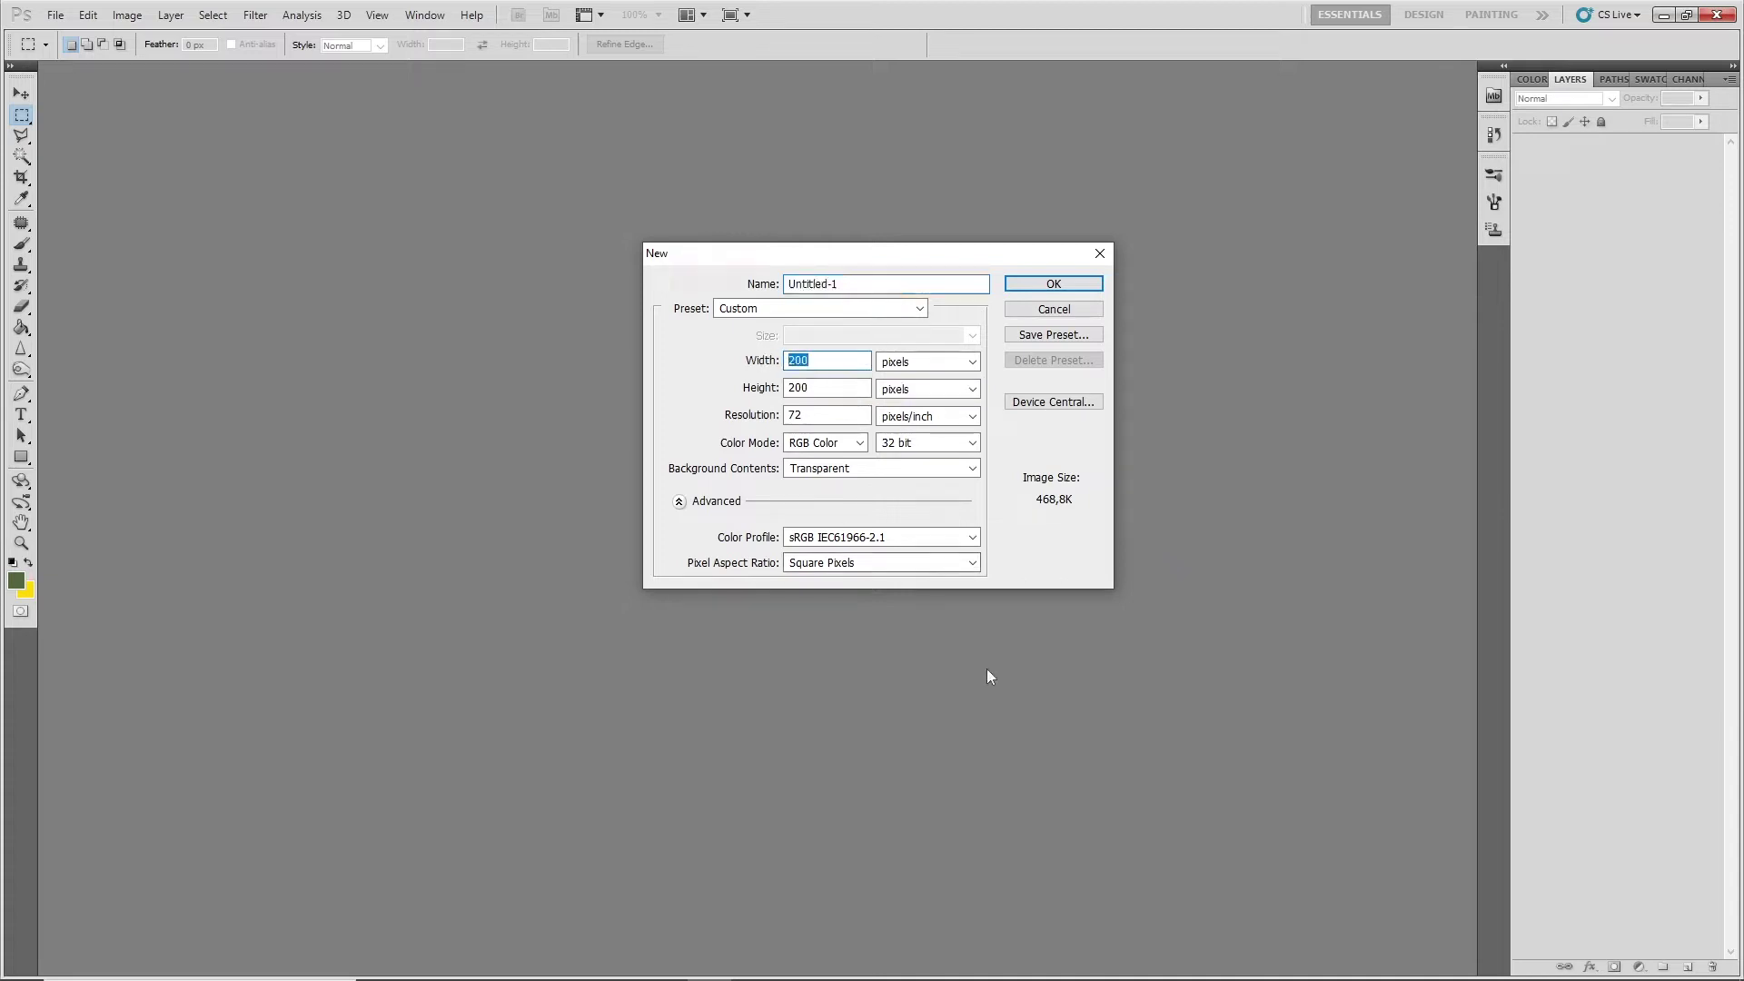
text(2048)
key(Tab)
text(2048)
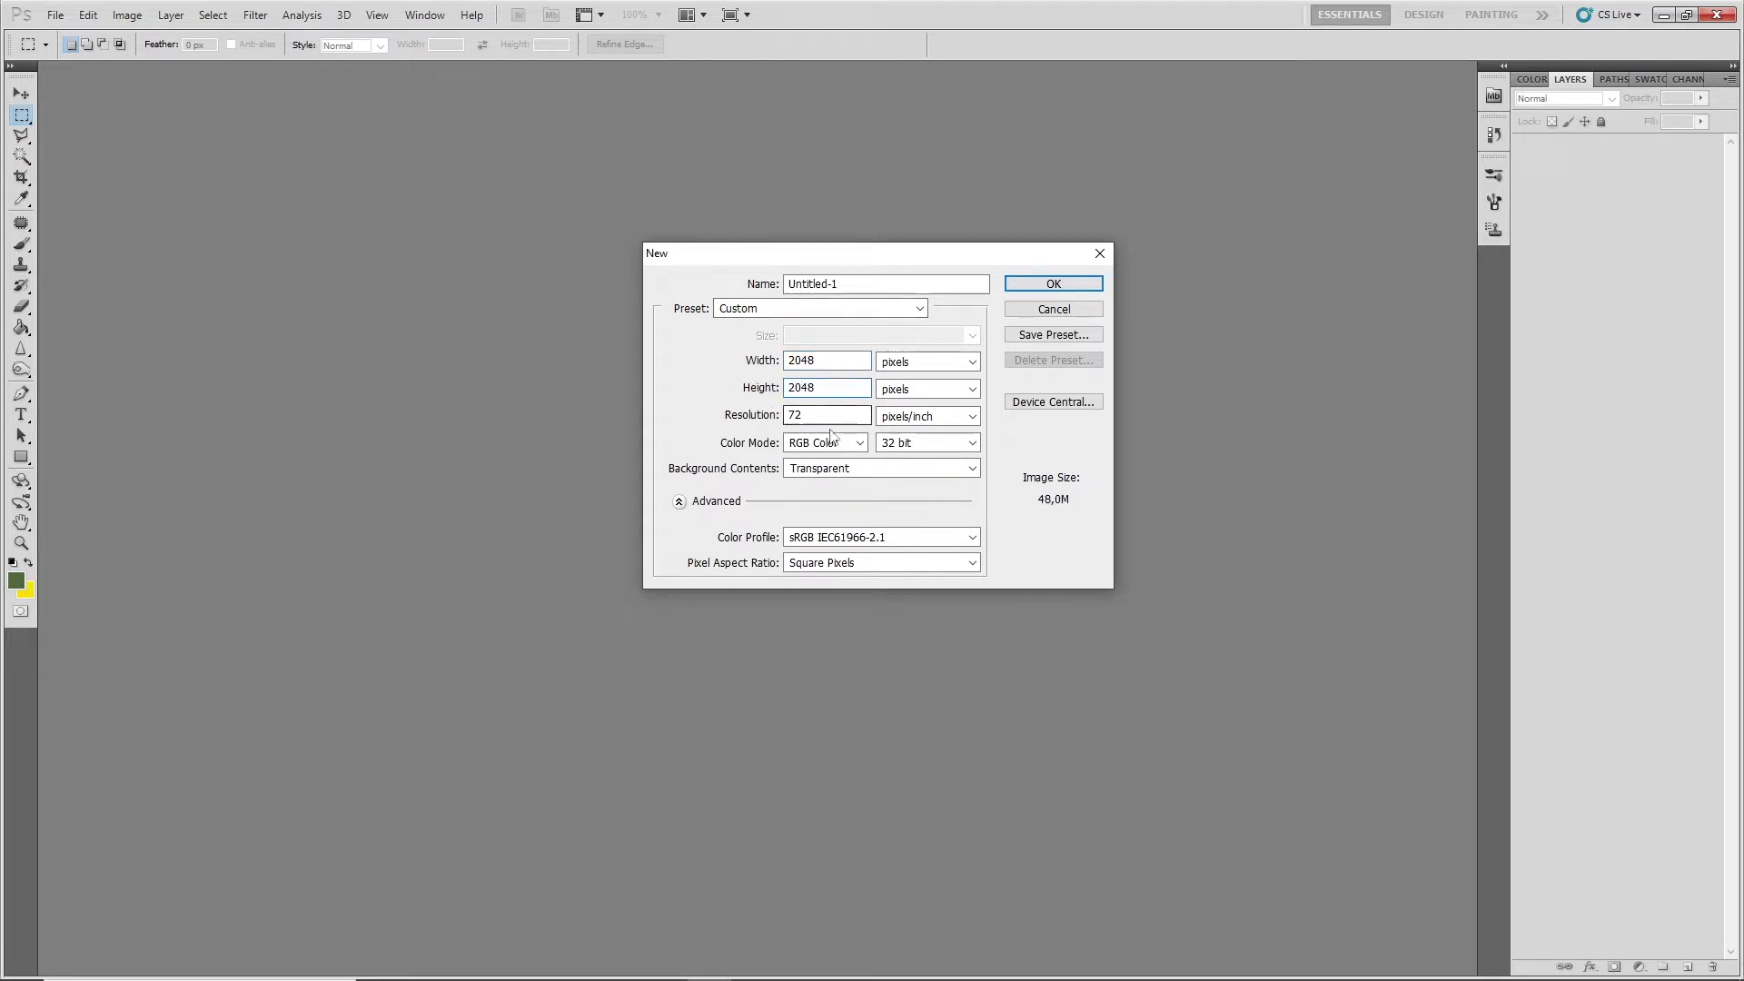
click(1073, 286)
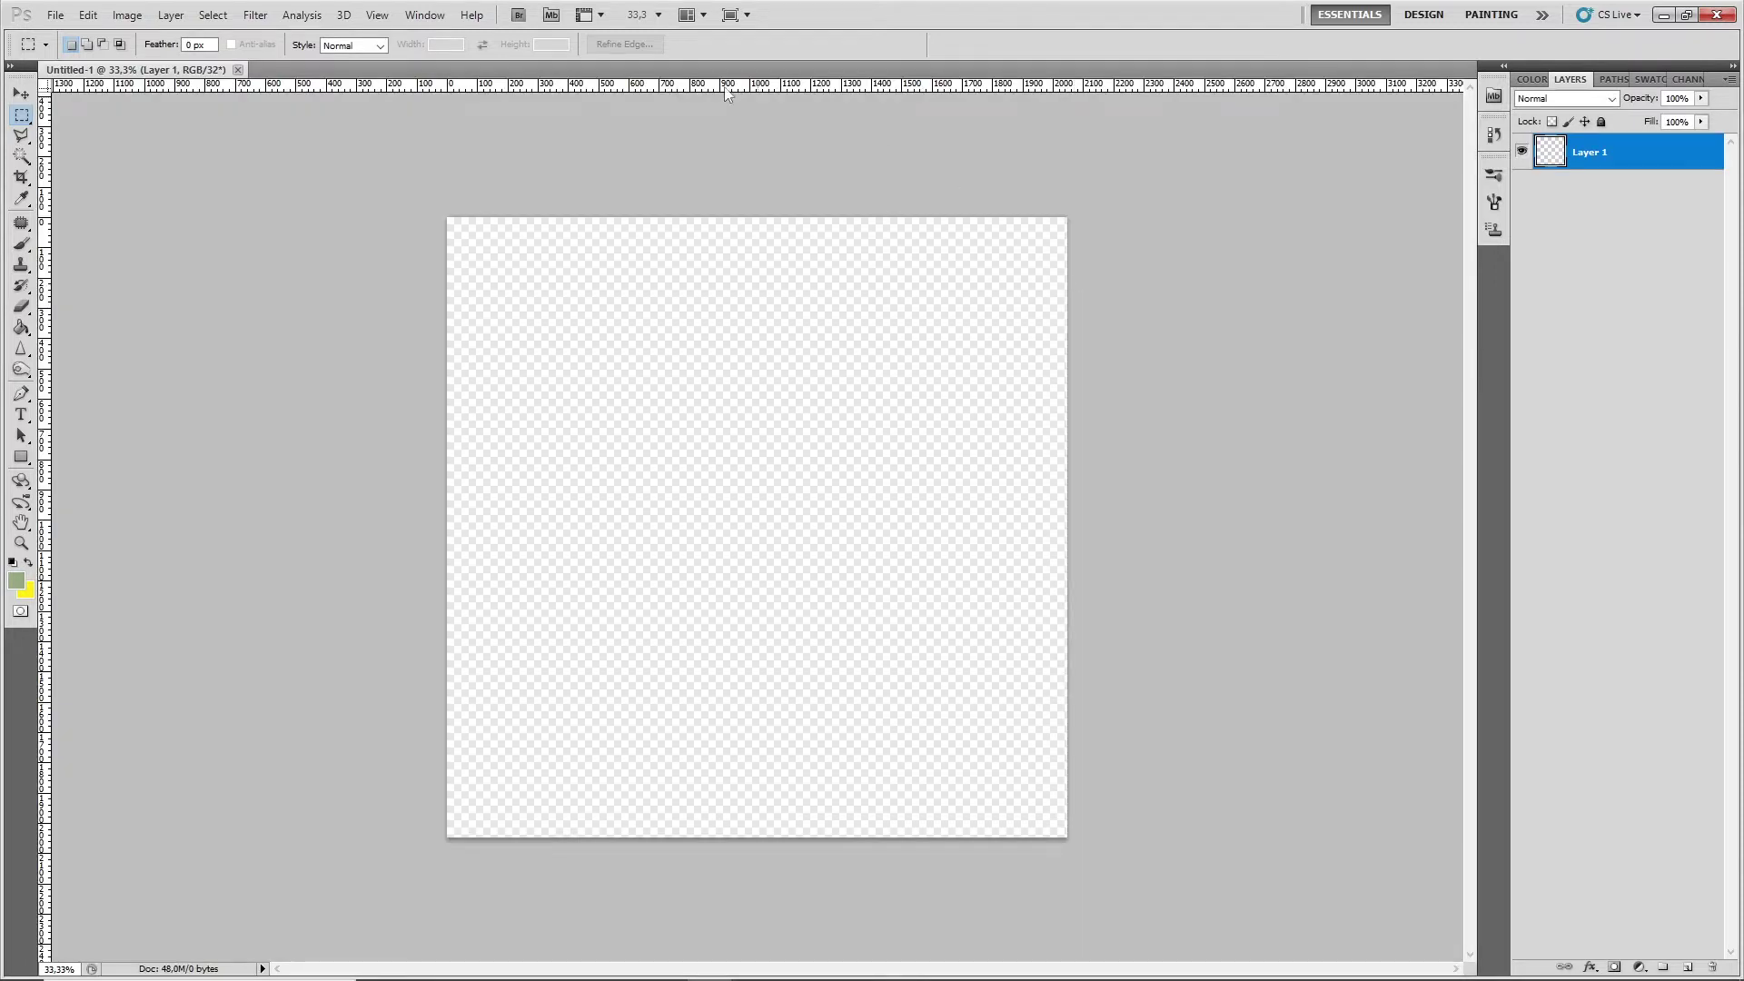
click(377, 15)
mouse_move(442, 355)
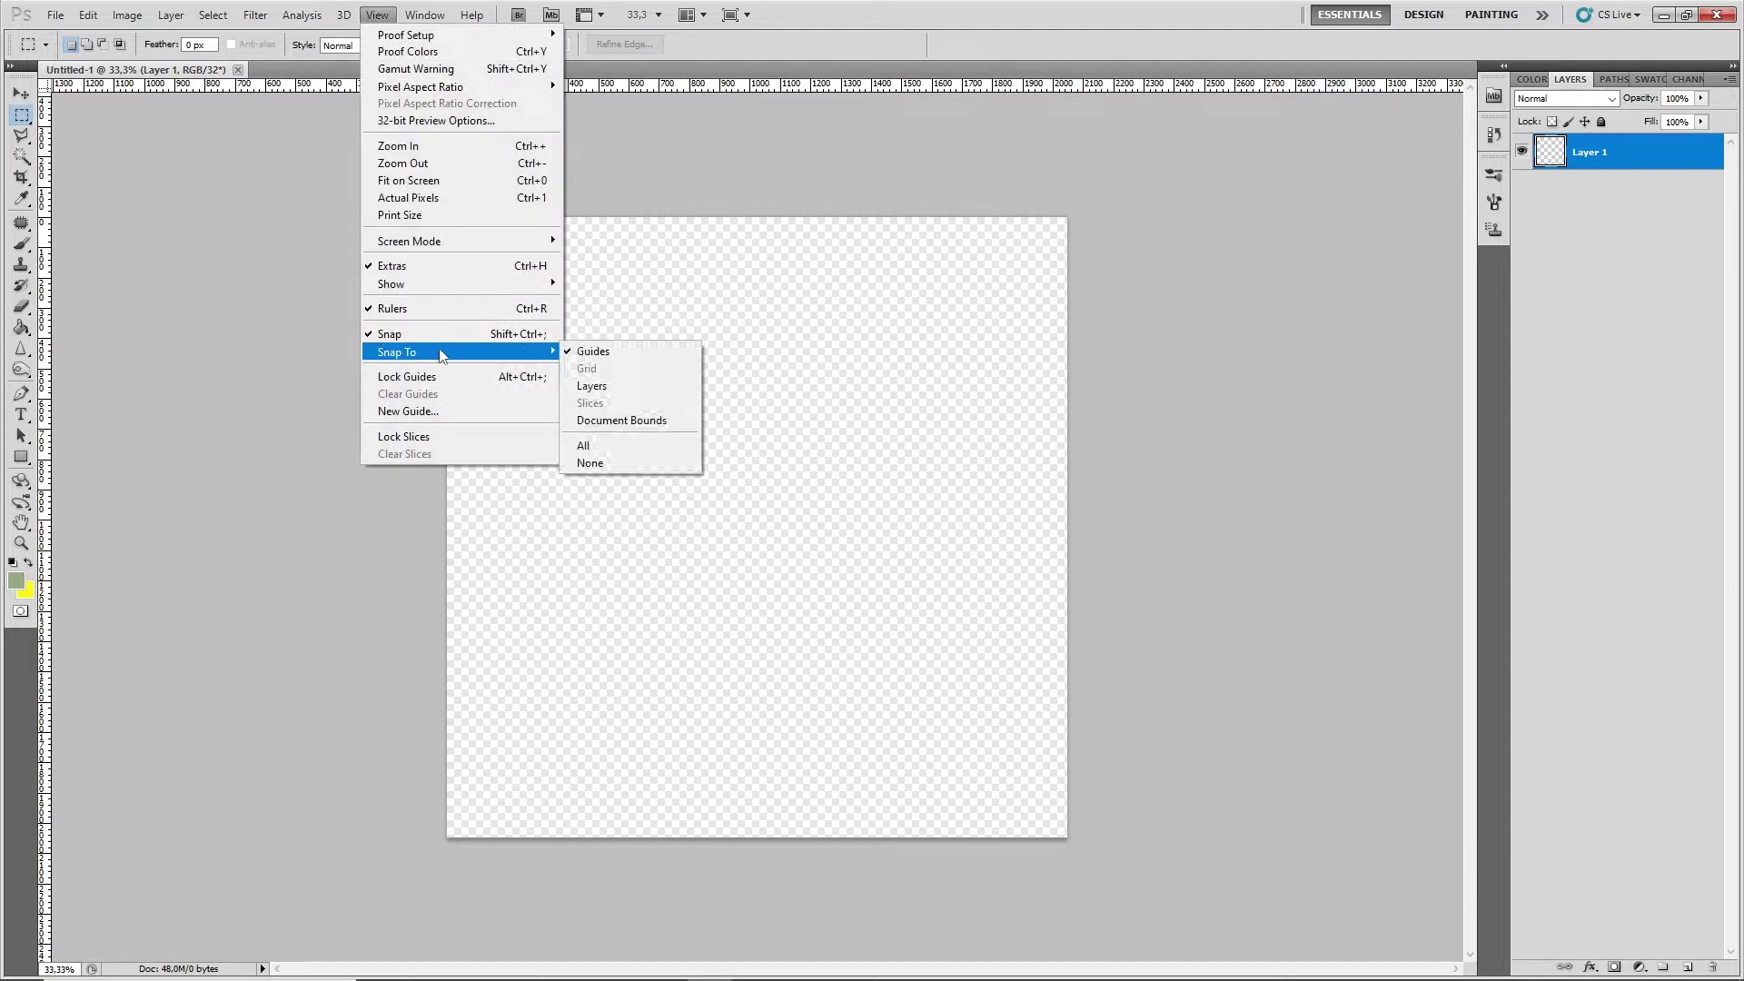
Add vertical guides at 256 px and 512 px
click(427, 409)
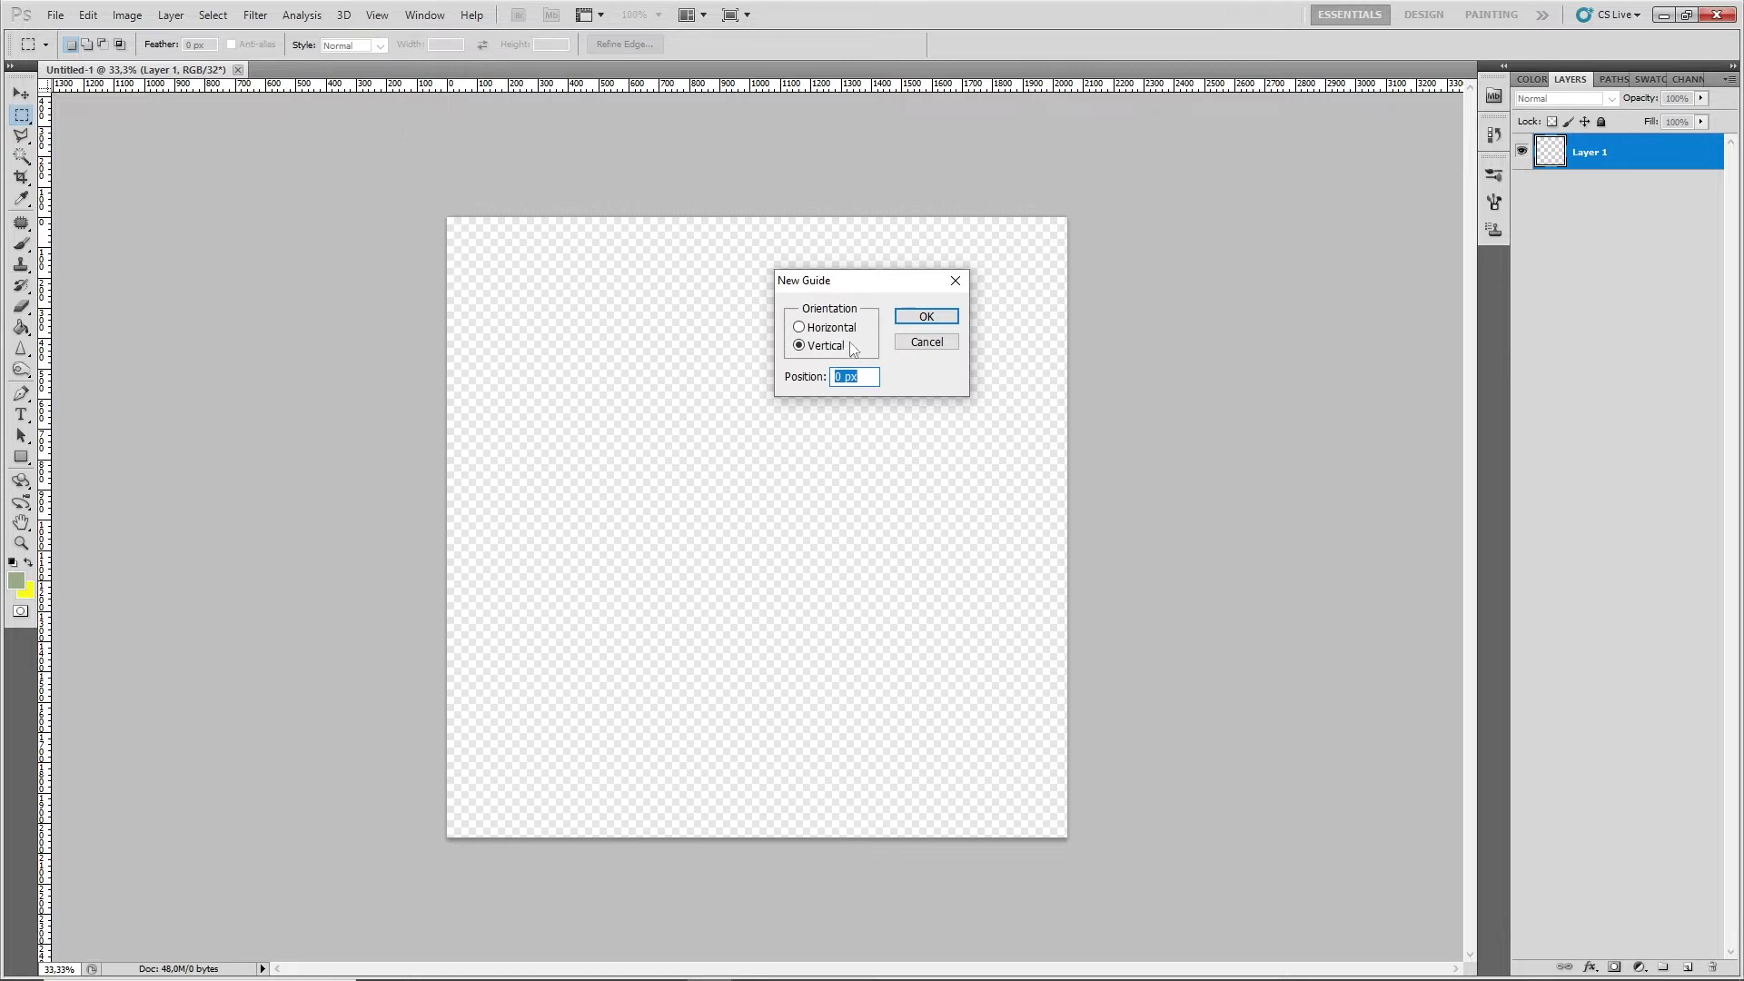
double_click(836, 376)
text(256)
click(924, 317)
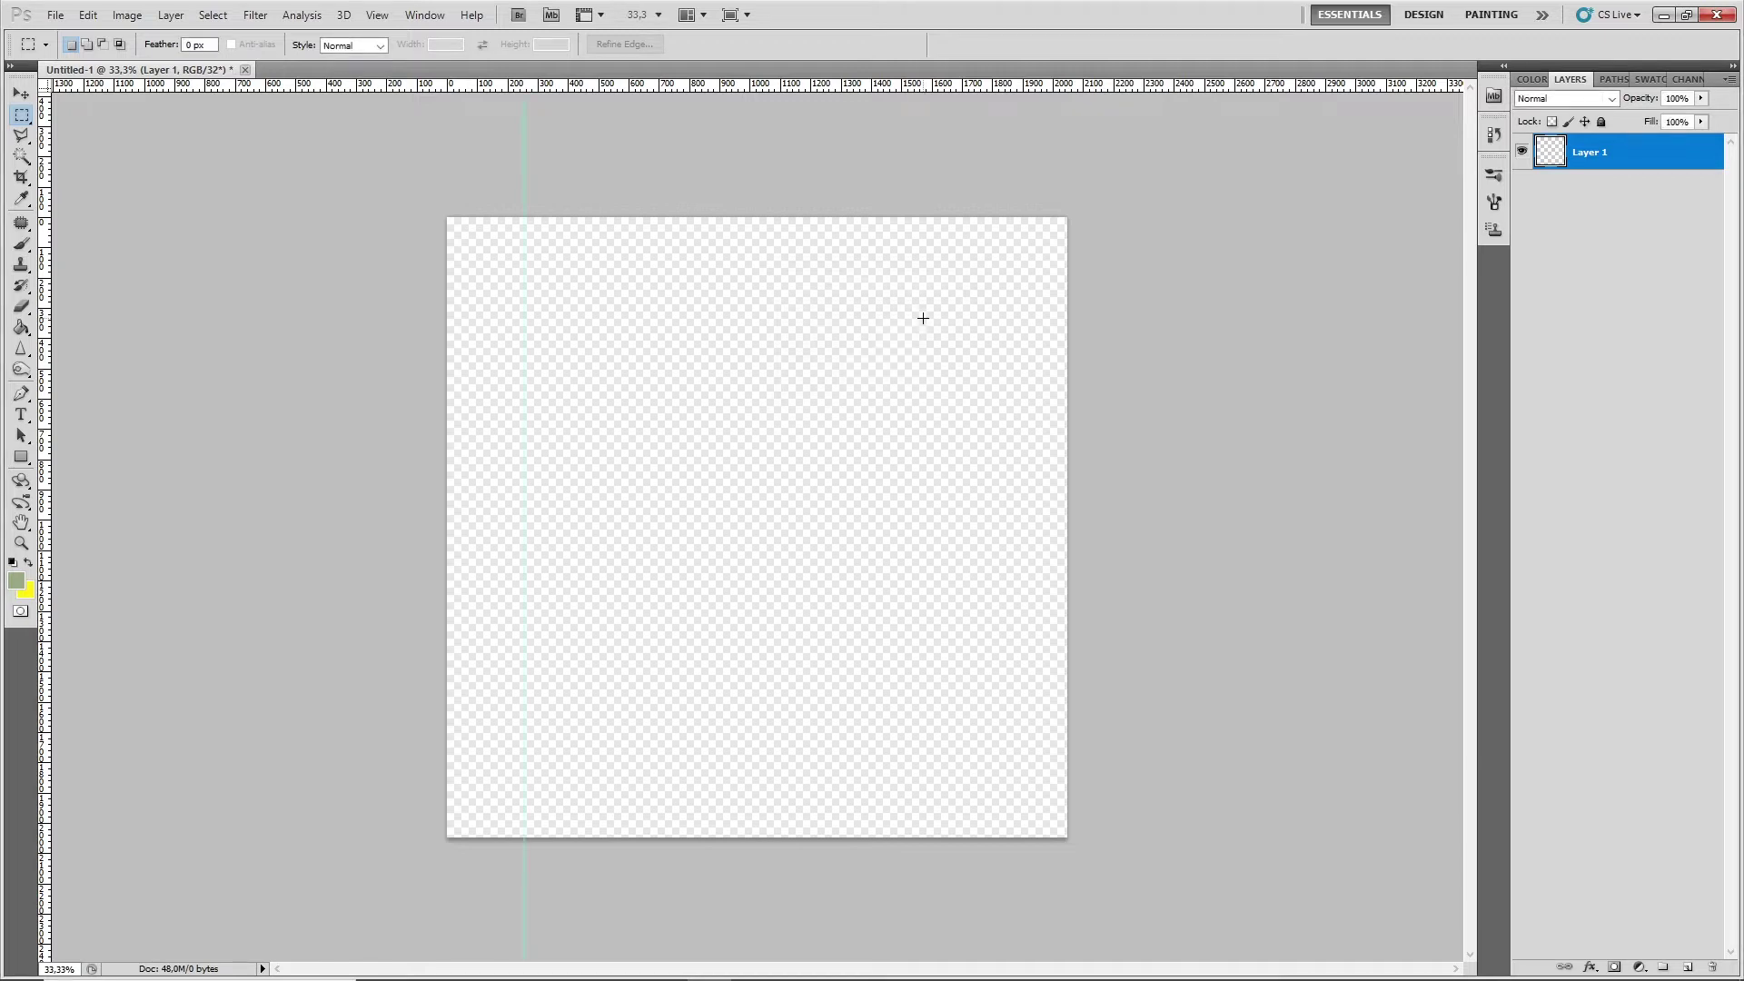
click(366, 17)
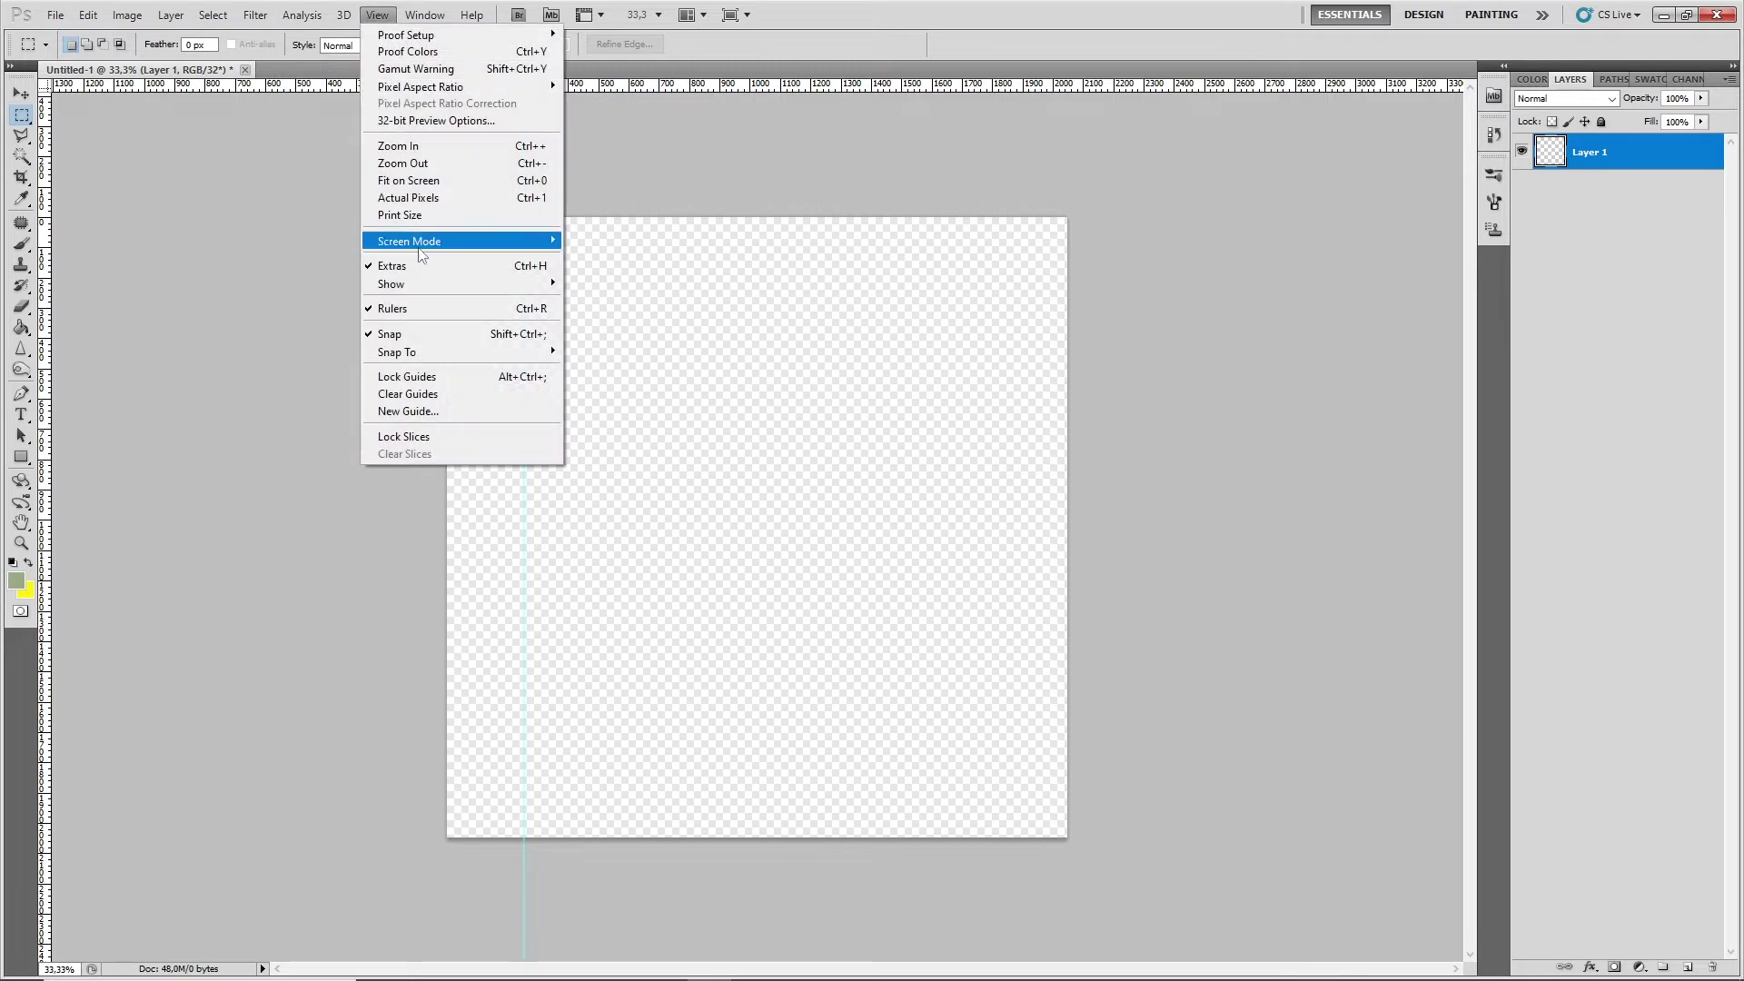
click(429, 412)
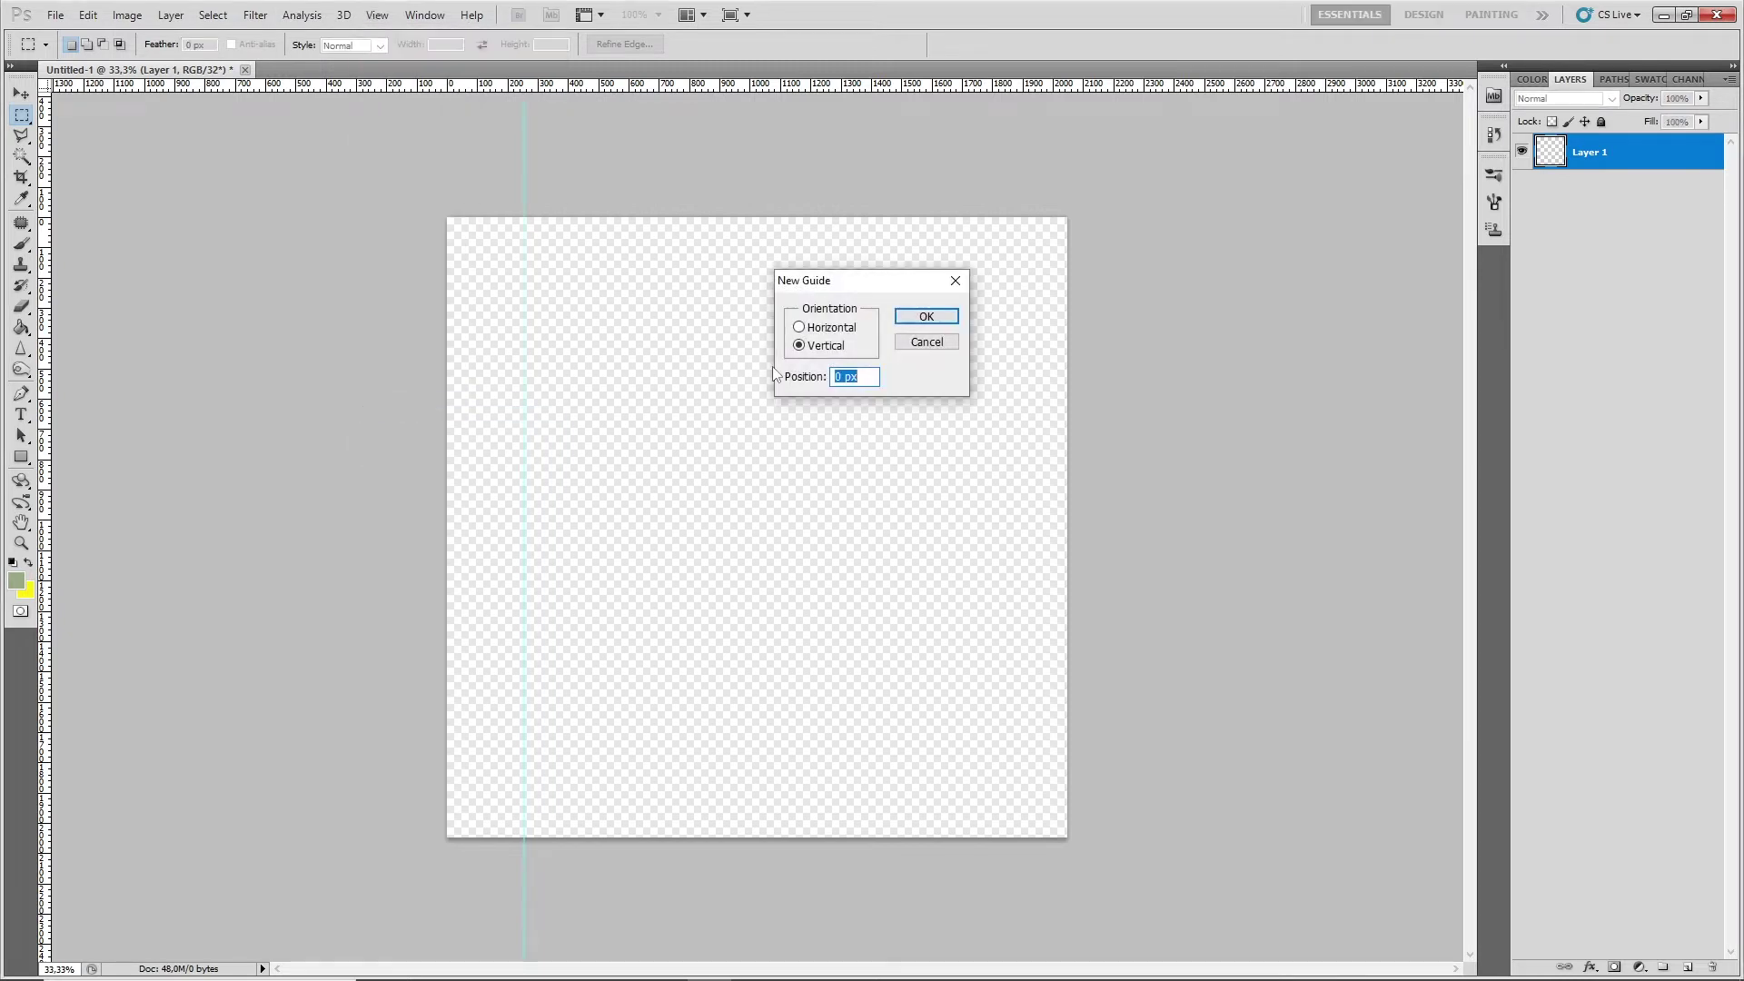
double_click(835, 376)
text(512)
click(918, 318)
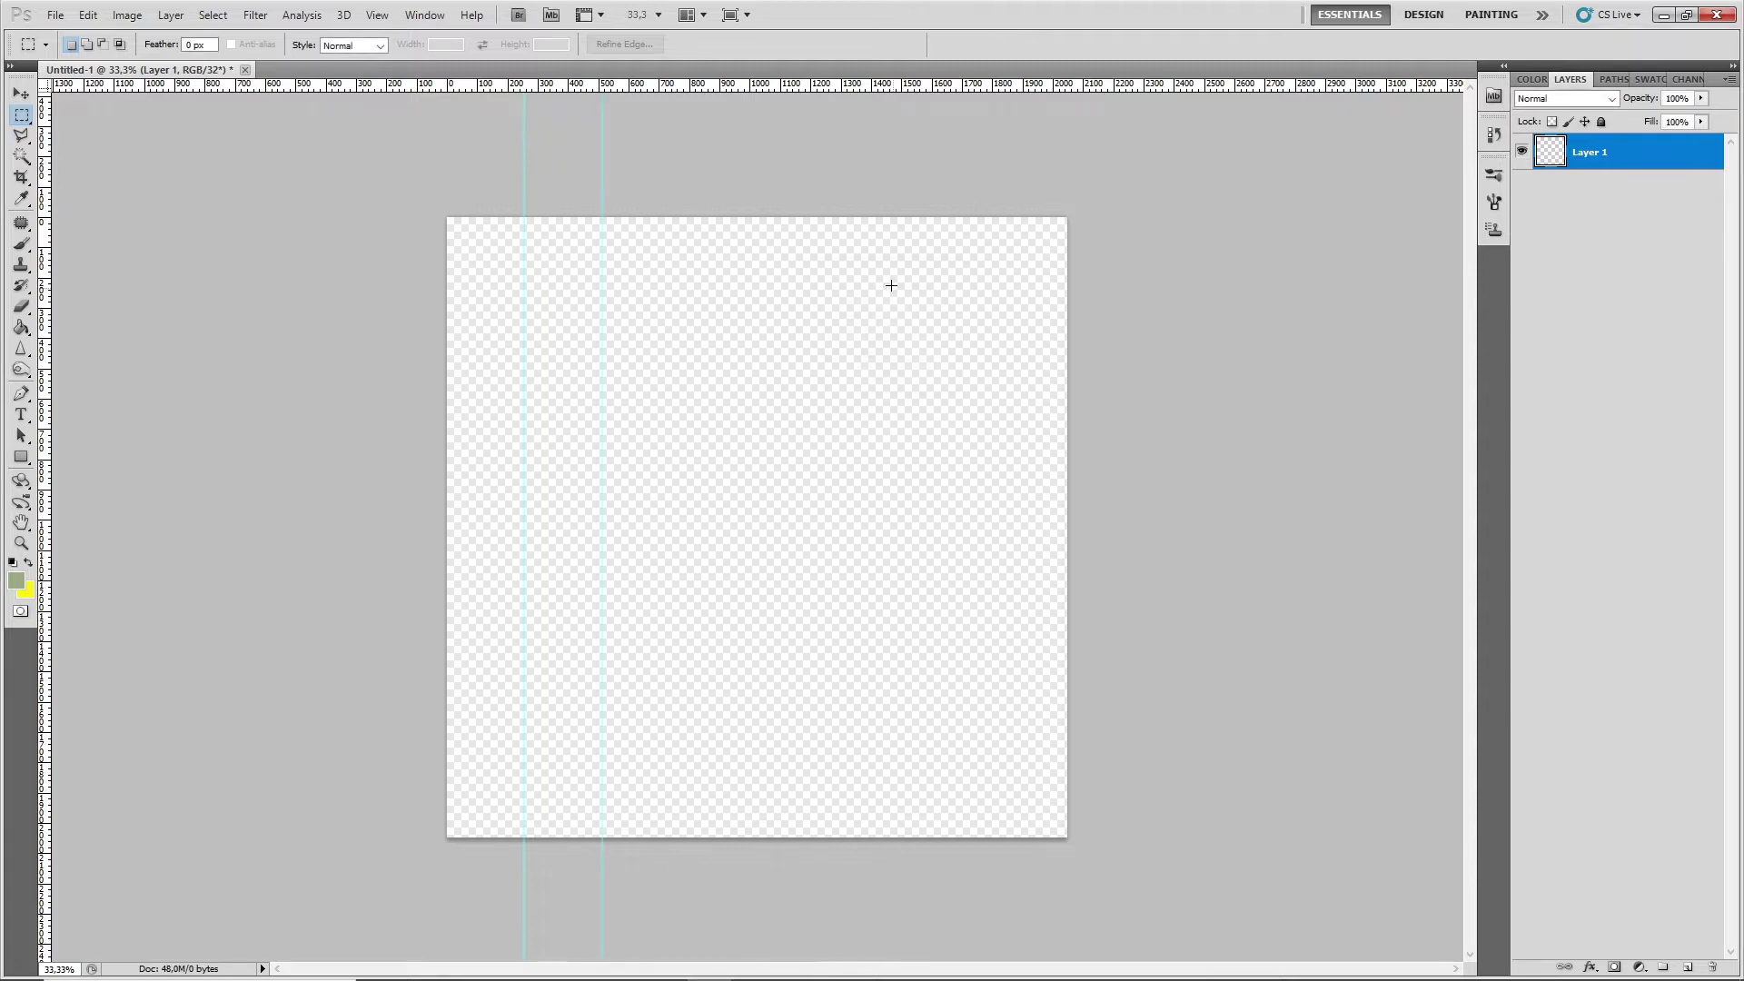
Add horizontal guides at 256 px and 512 px
click(377, 15)
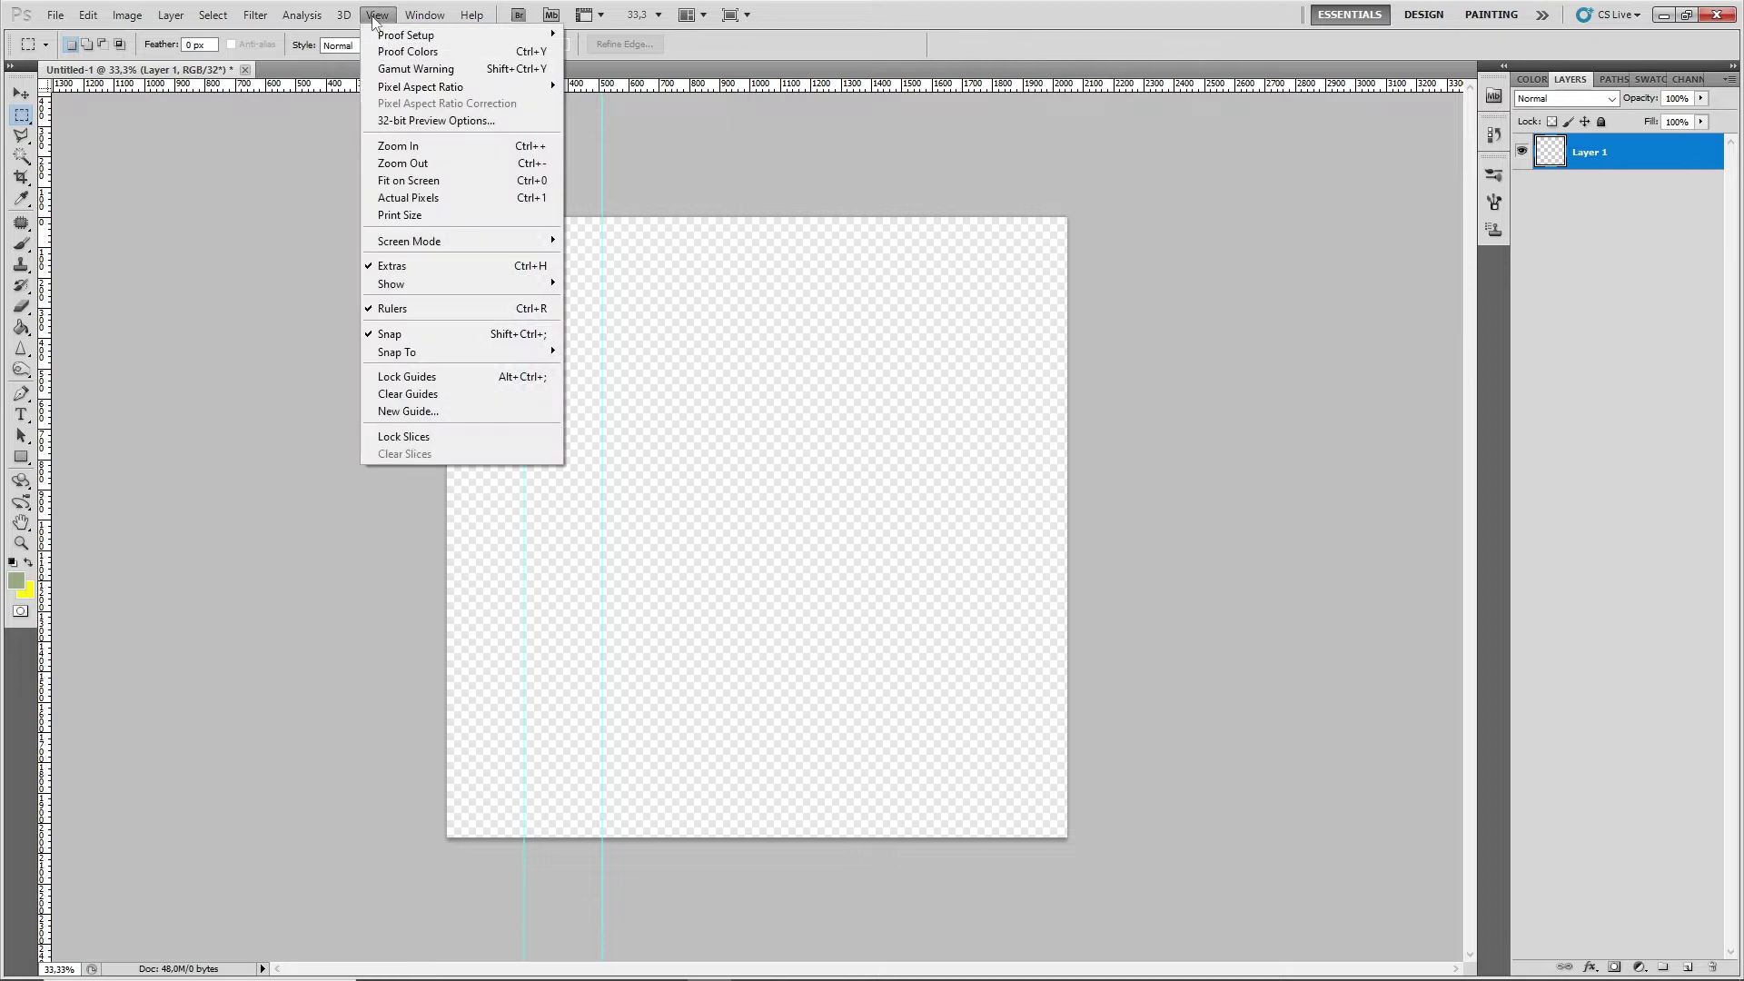
click(438, 419)
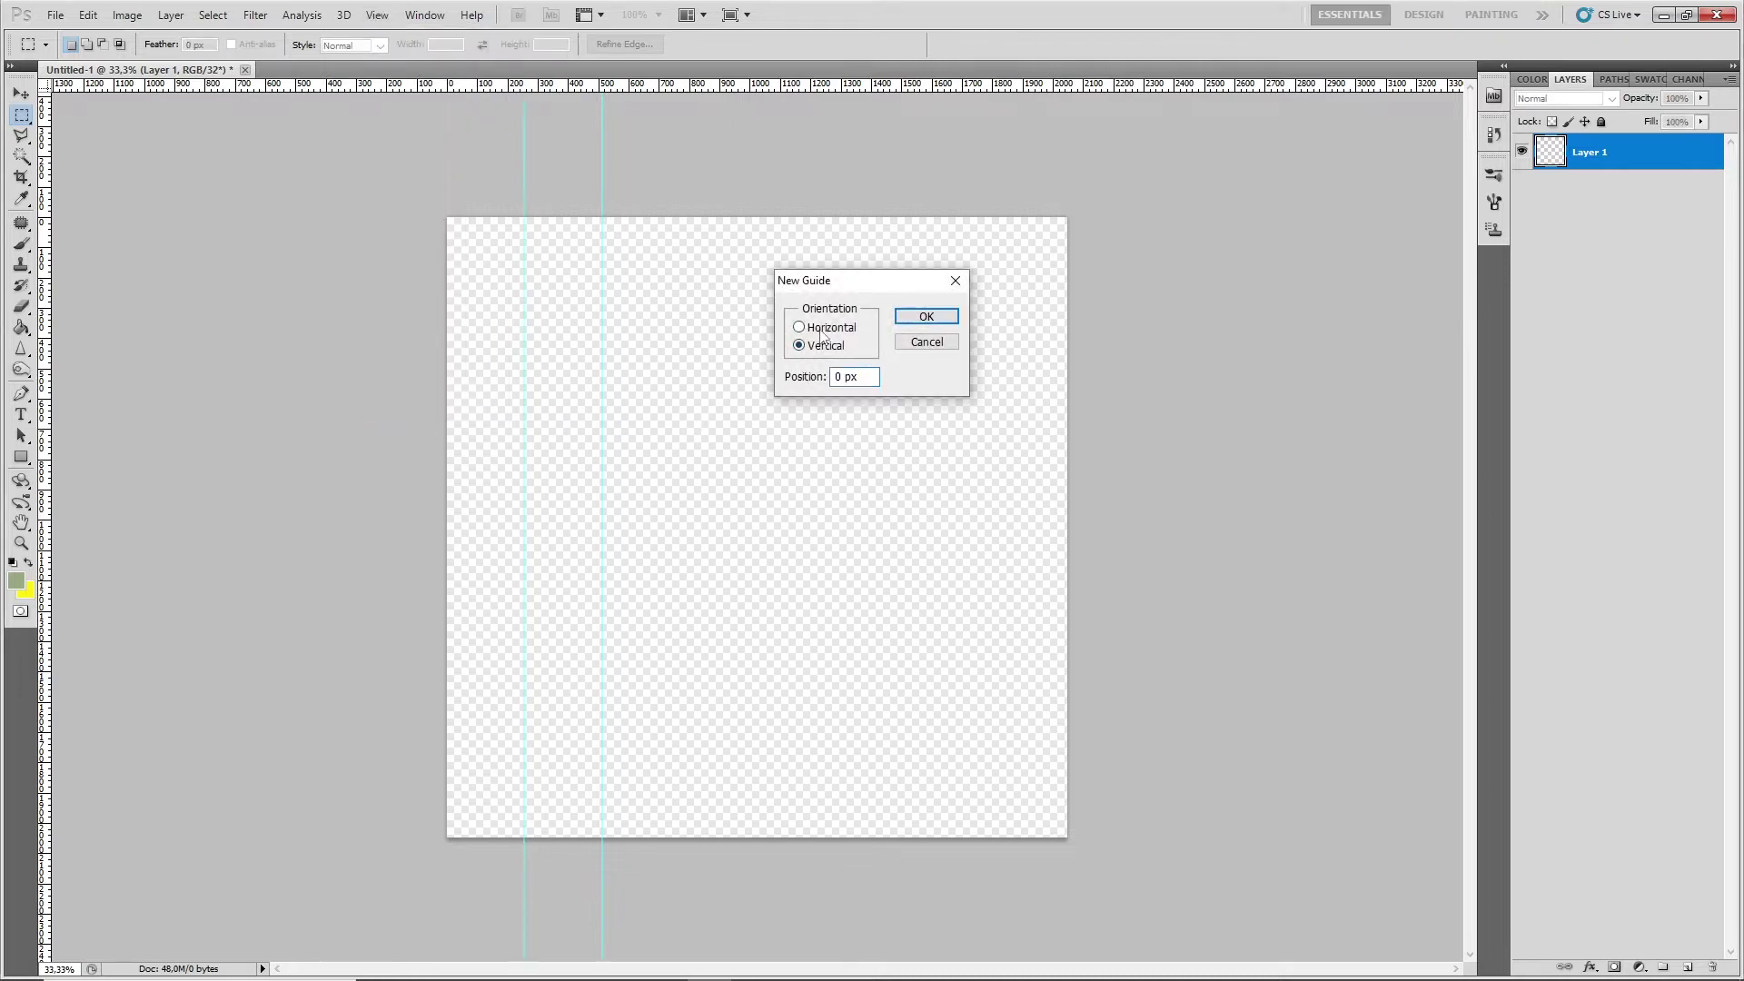
click(822, 330)
text(256)
click(922, 318)
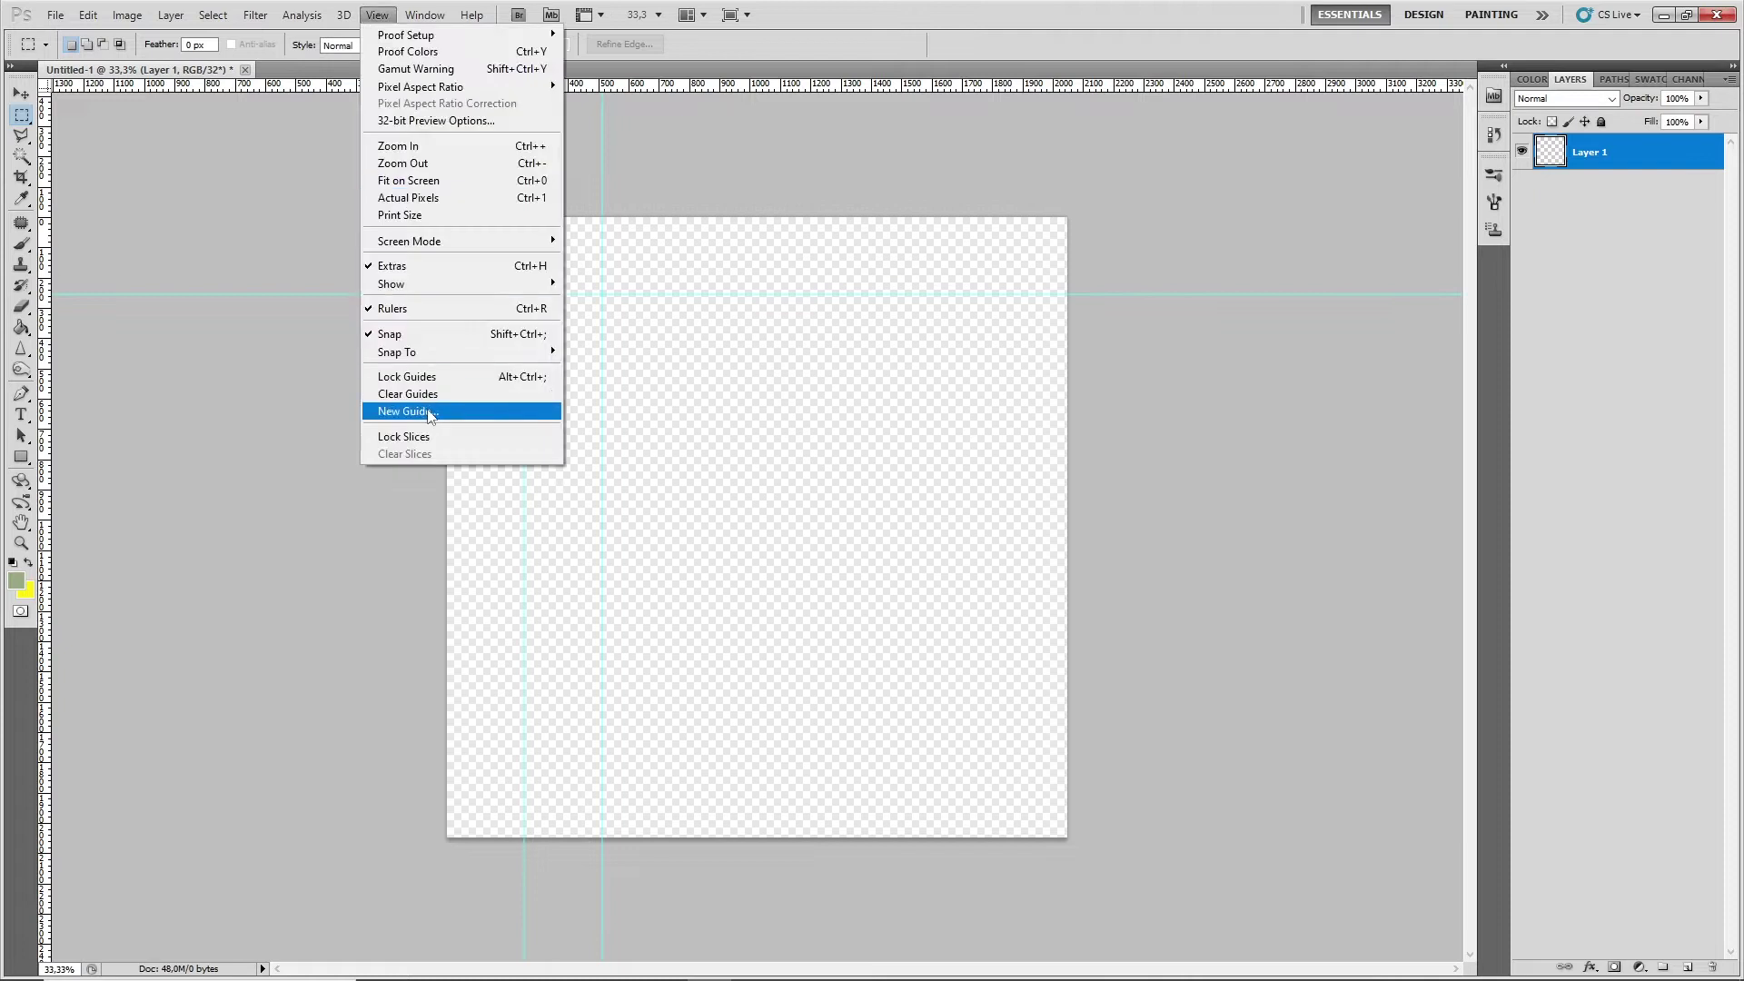
text(512)
key(Return)
Add further guides at 768, 1024, 1536 and 1792 px
key(alt+v)
key(Return)
text(768)
key(Return)
key(alt+v)
key(Return)
text(1024)
key(Return)
key(alt+v)
key(Return)
key(Return)
key(alt+v)
key(Return)
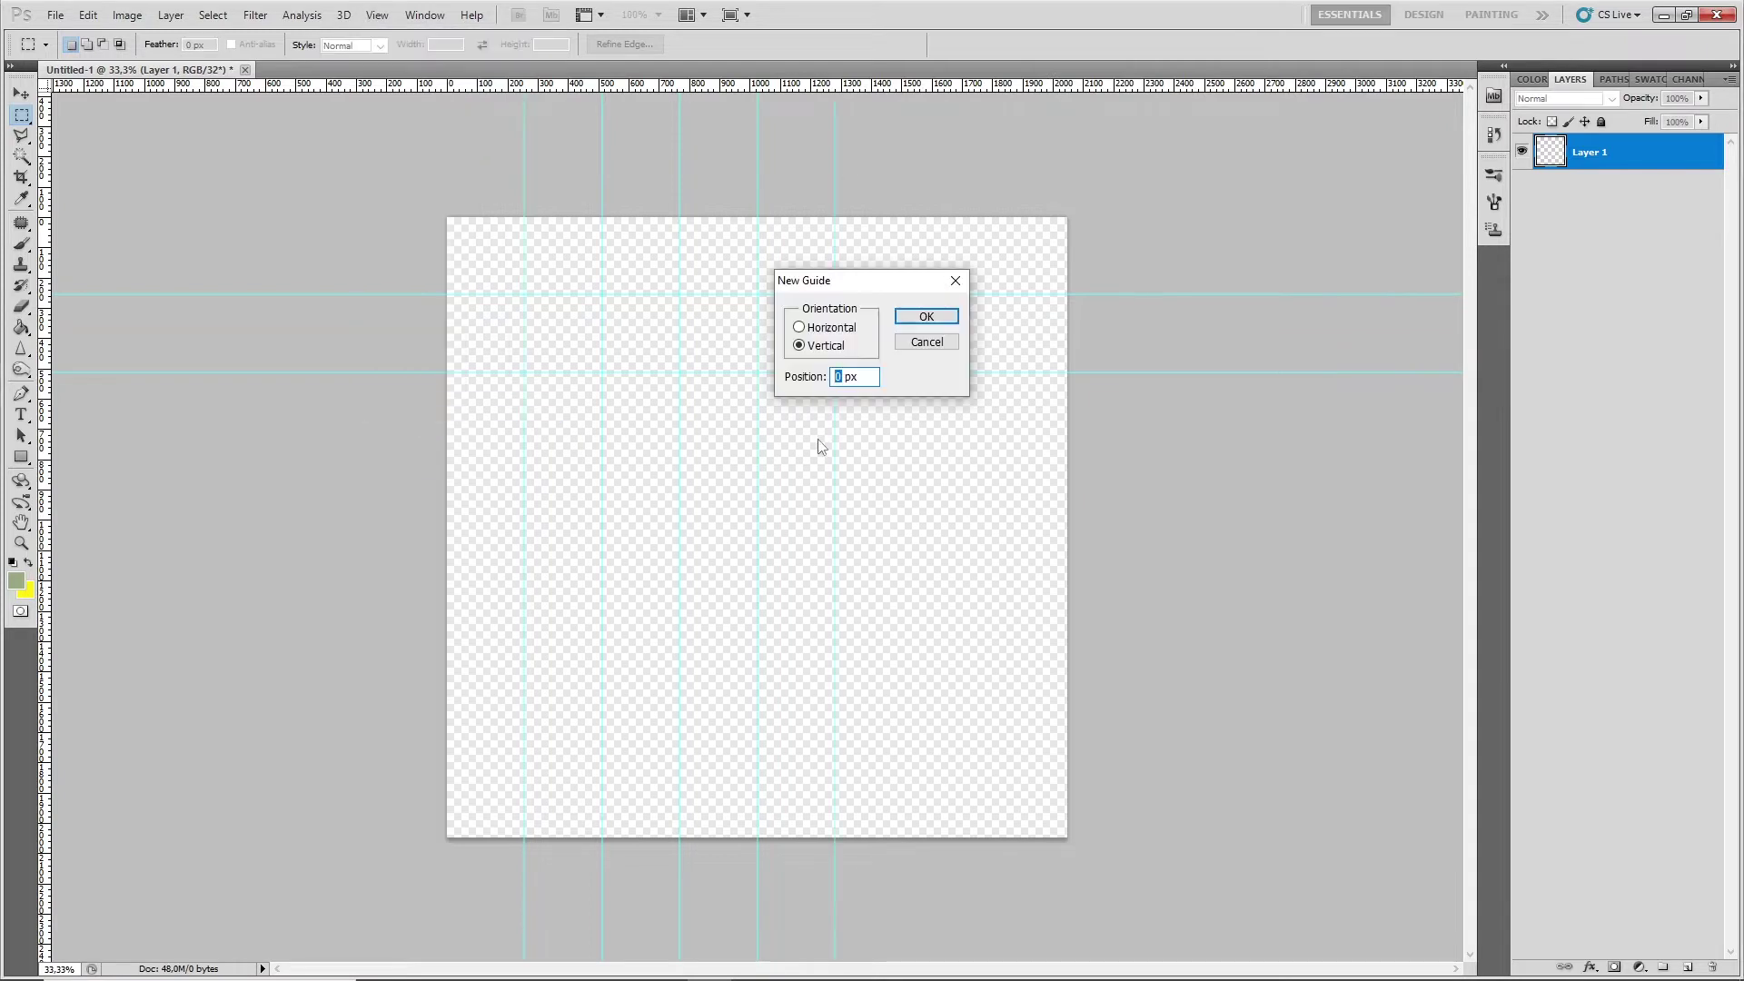
text(1536)
Add the remaining guides at 1024, 1280 and 1792 px to complete the 8×8 grid
key(Return)
key(alt+v)
key(Return)
text(1792)
key(Return)
key(alt+v)
click(417, 409)
key(Return)
key(alt+v)
text(e1024)
key(Return)
key(alt+v)
key(e)
key(alt+v)
text(1280)
key(Return)
key(alt+v)
key(e)
key(Return)
key(alt+v)
text(e1792)
key(Return)
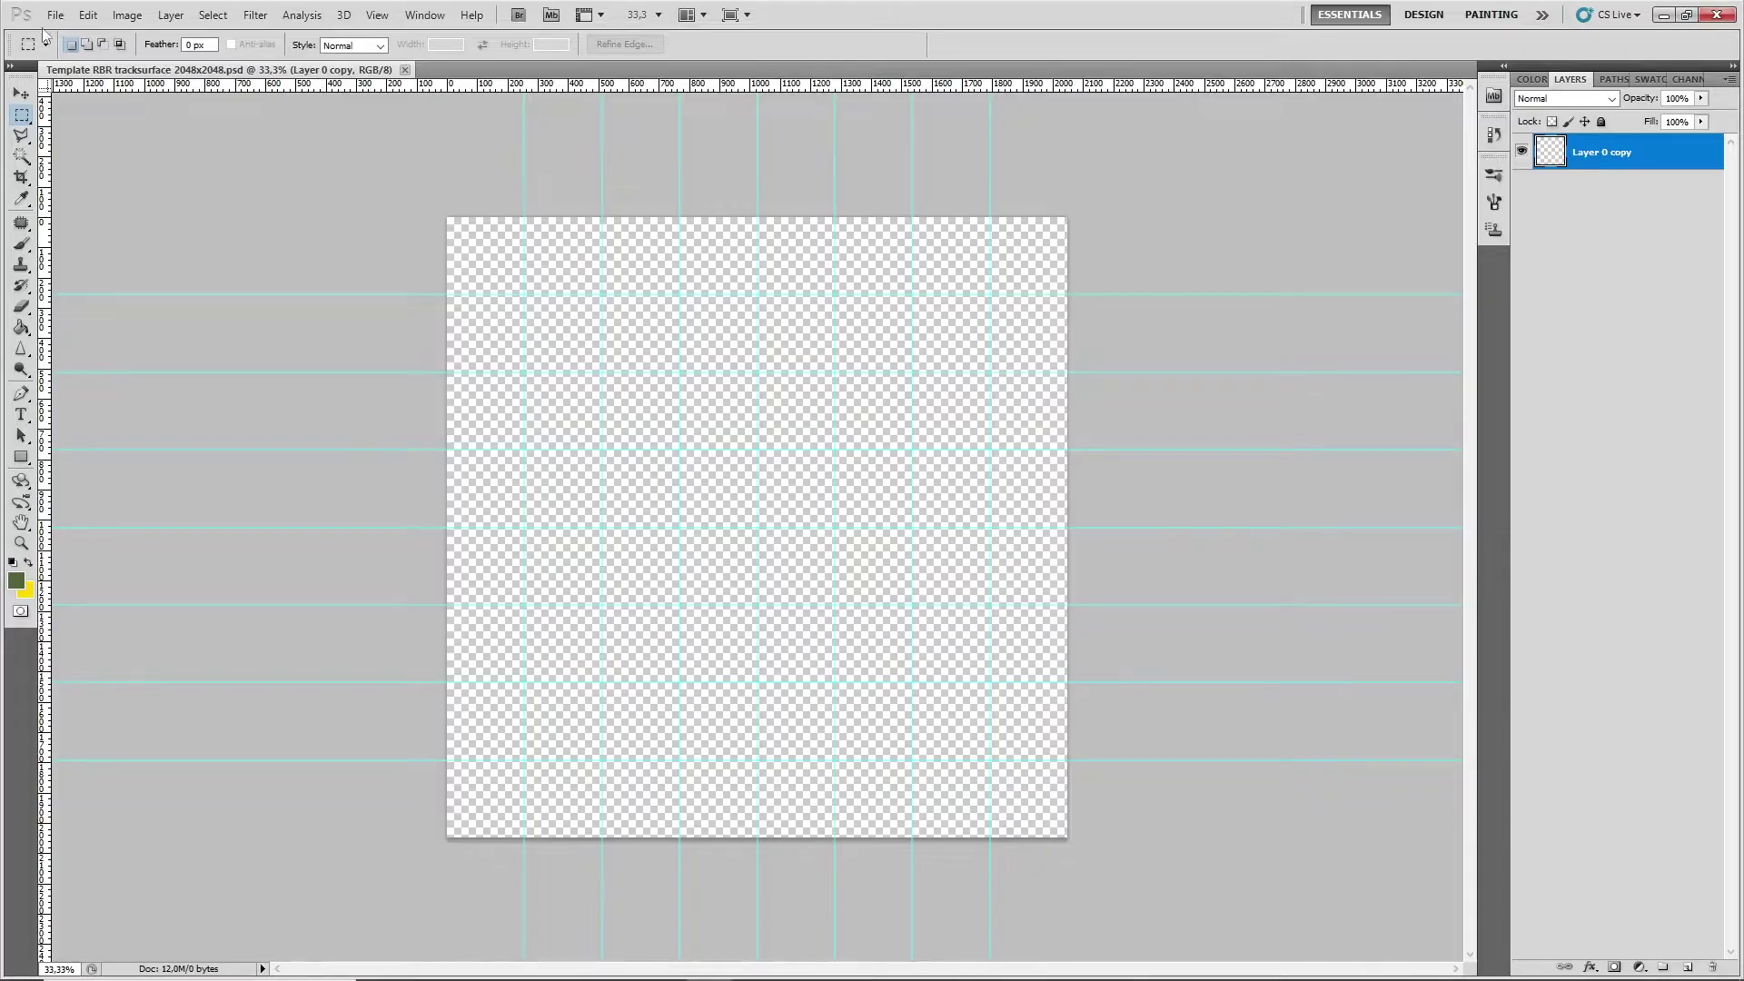
Open the green grass texture and the dirt road texture
click(54, 15)
click(73, 52)
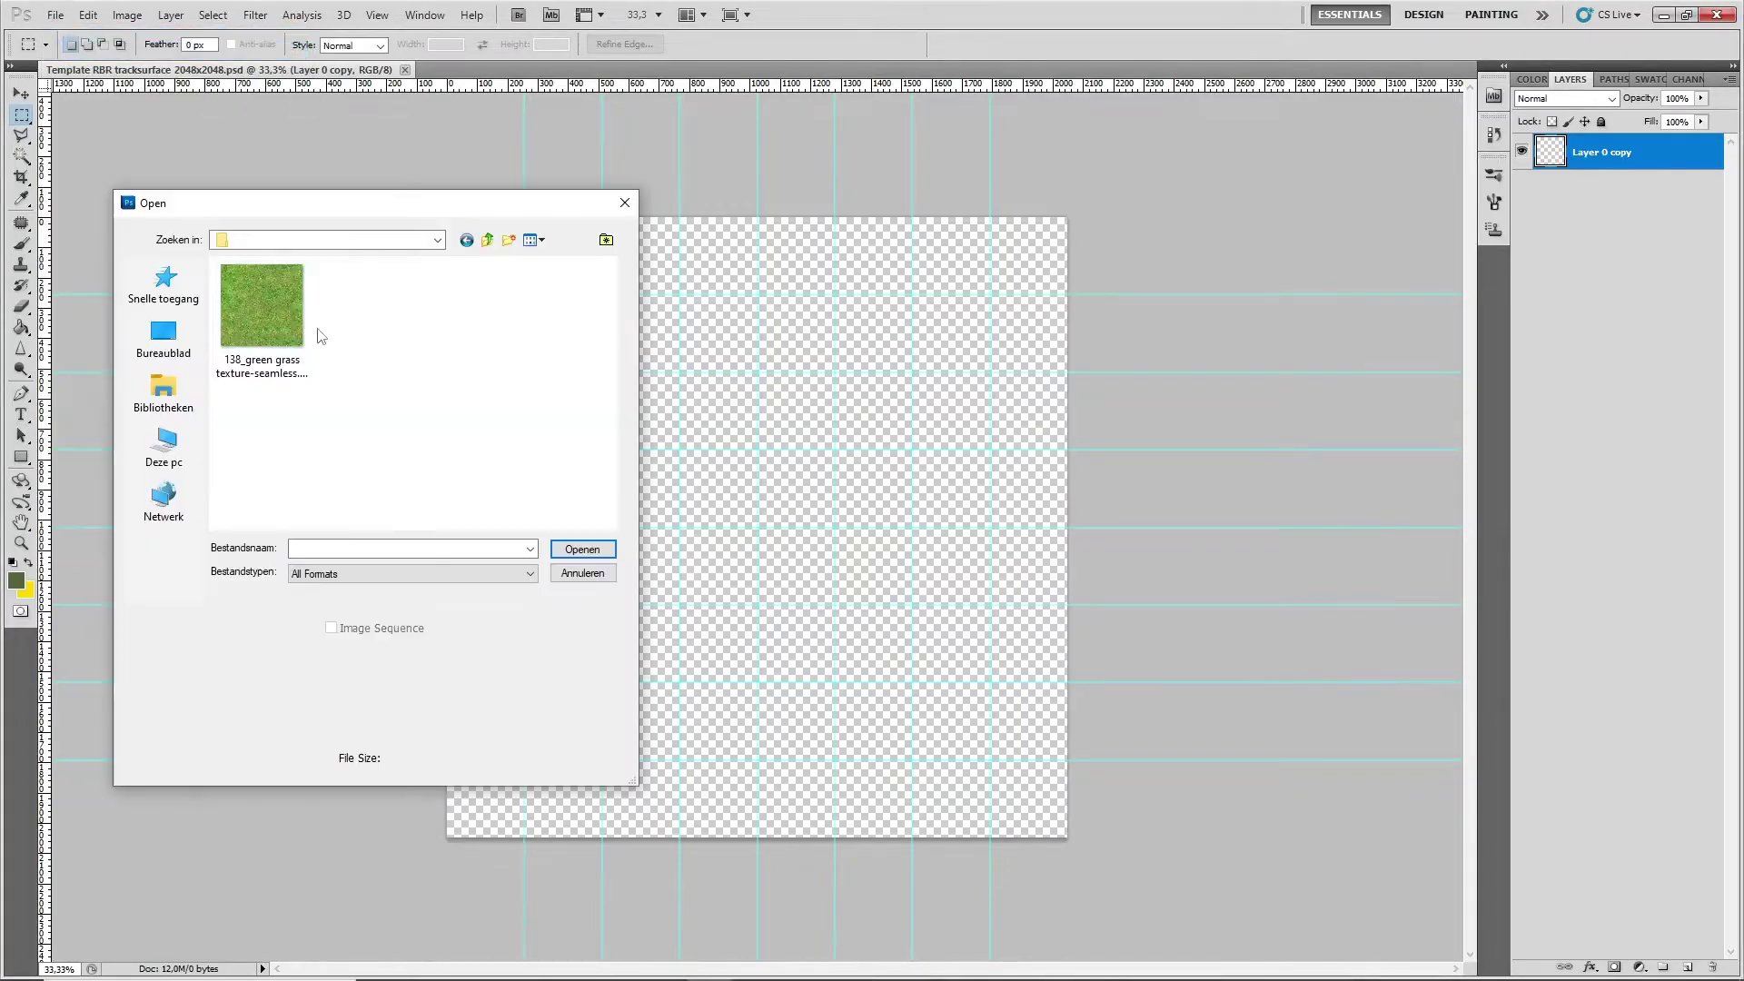
click(273, 304)
click(554, 550)
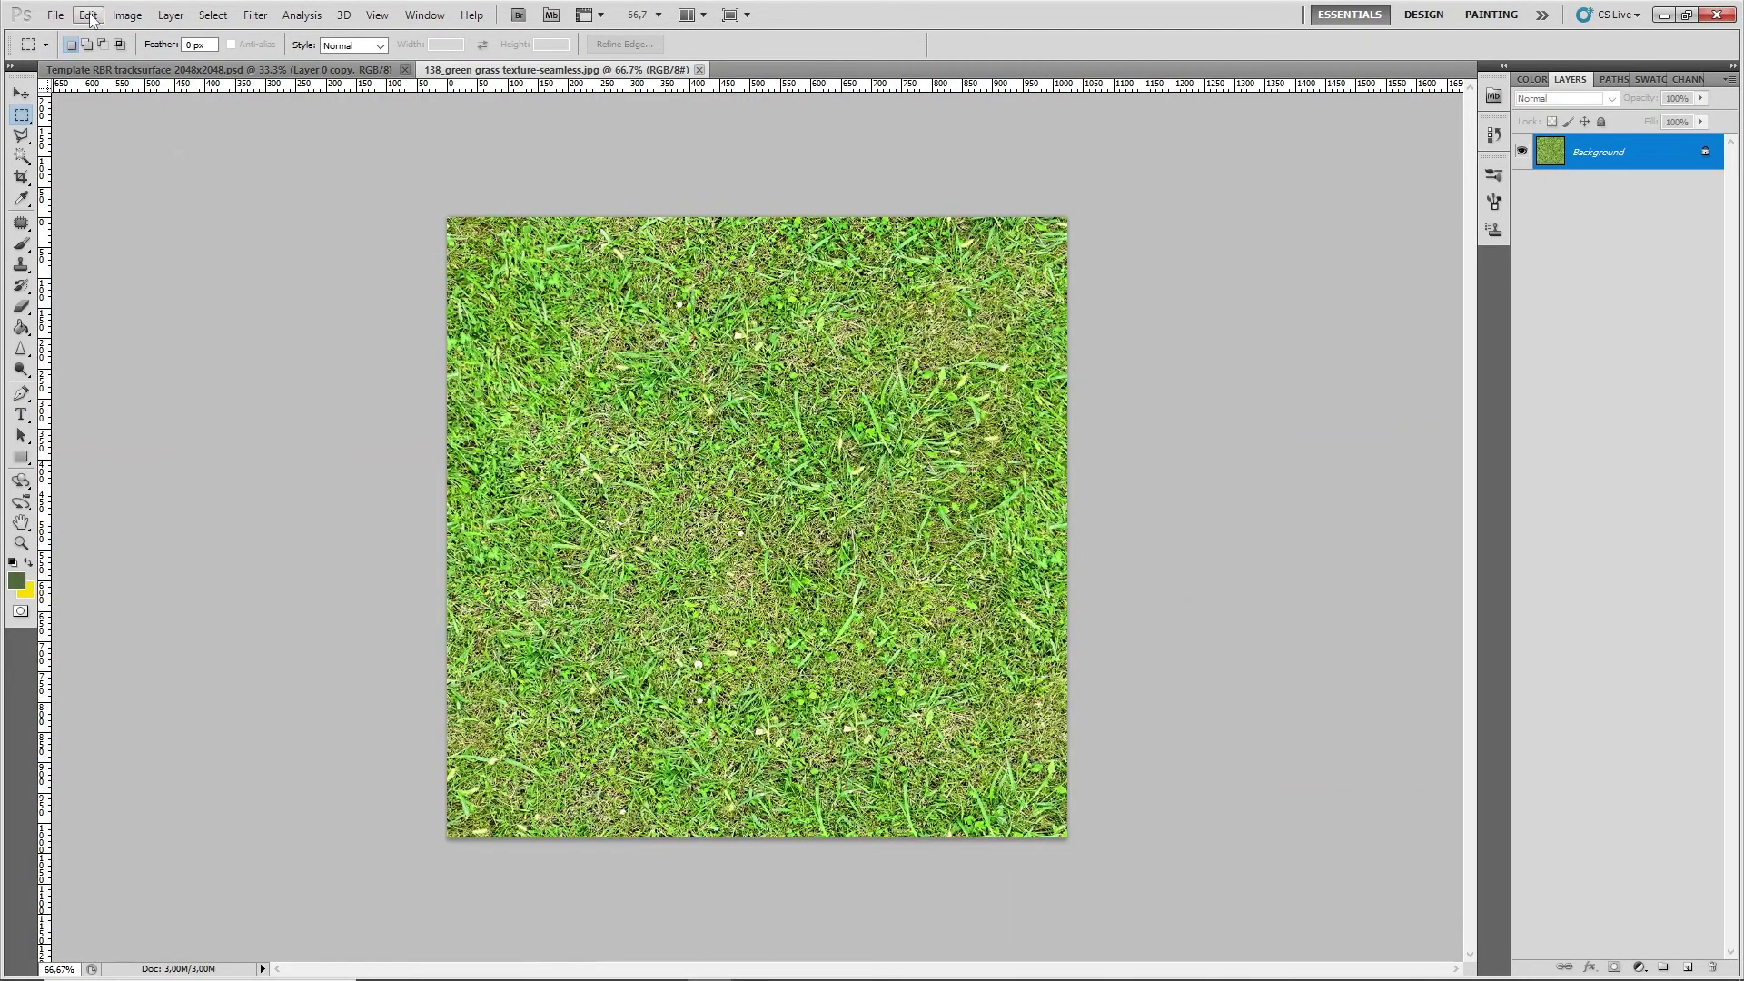
click(56, 15)
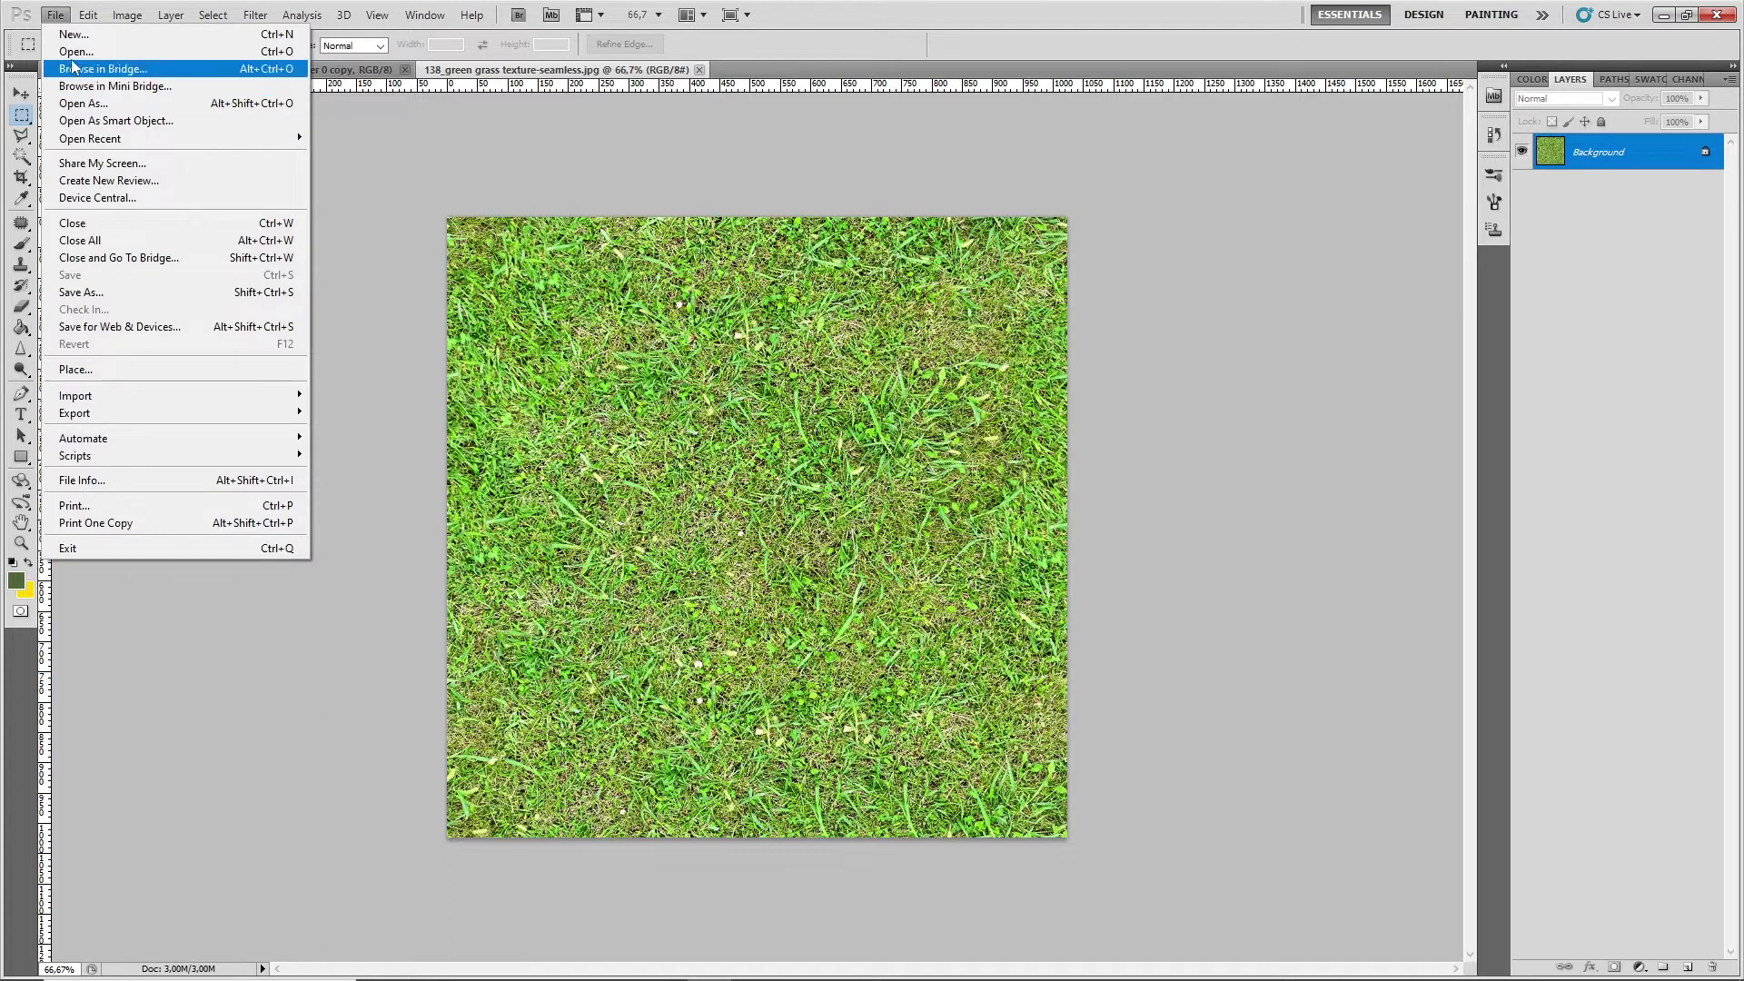
click(73, 50)
click(261, 322)
click(559, 548)
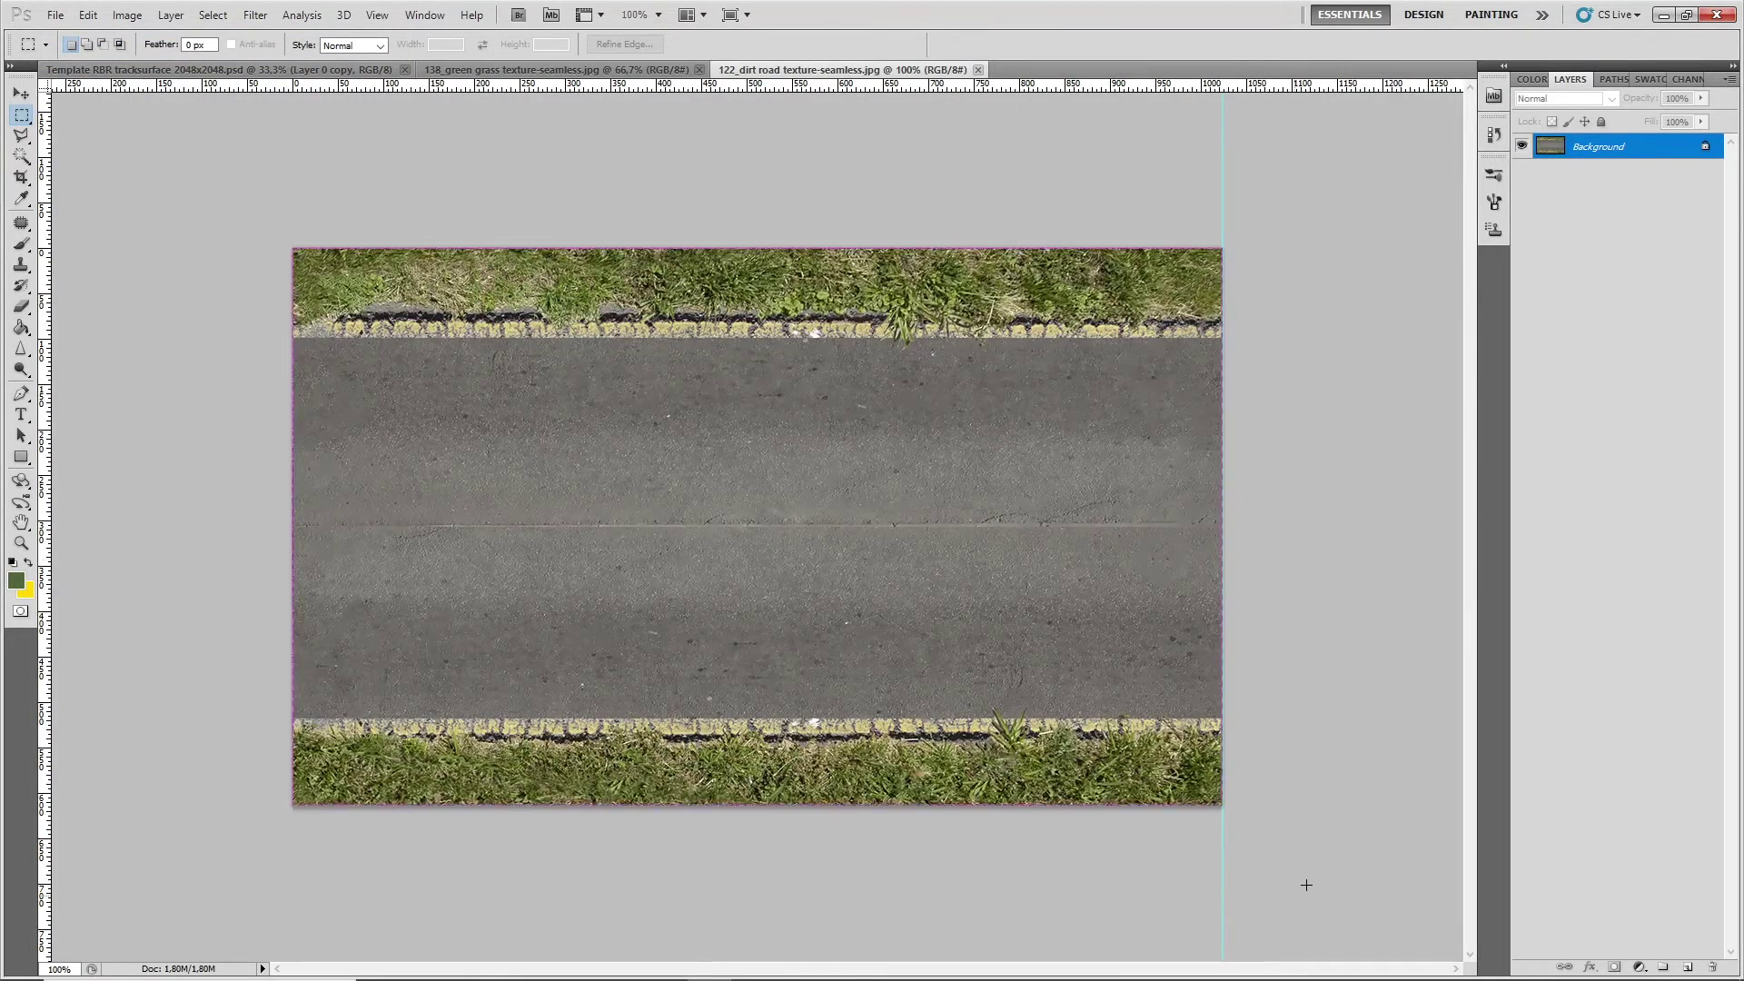
Copy the dirt road and paste it into the Template RBR tracksurface document
click(88, 15)
click(111, 137)
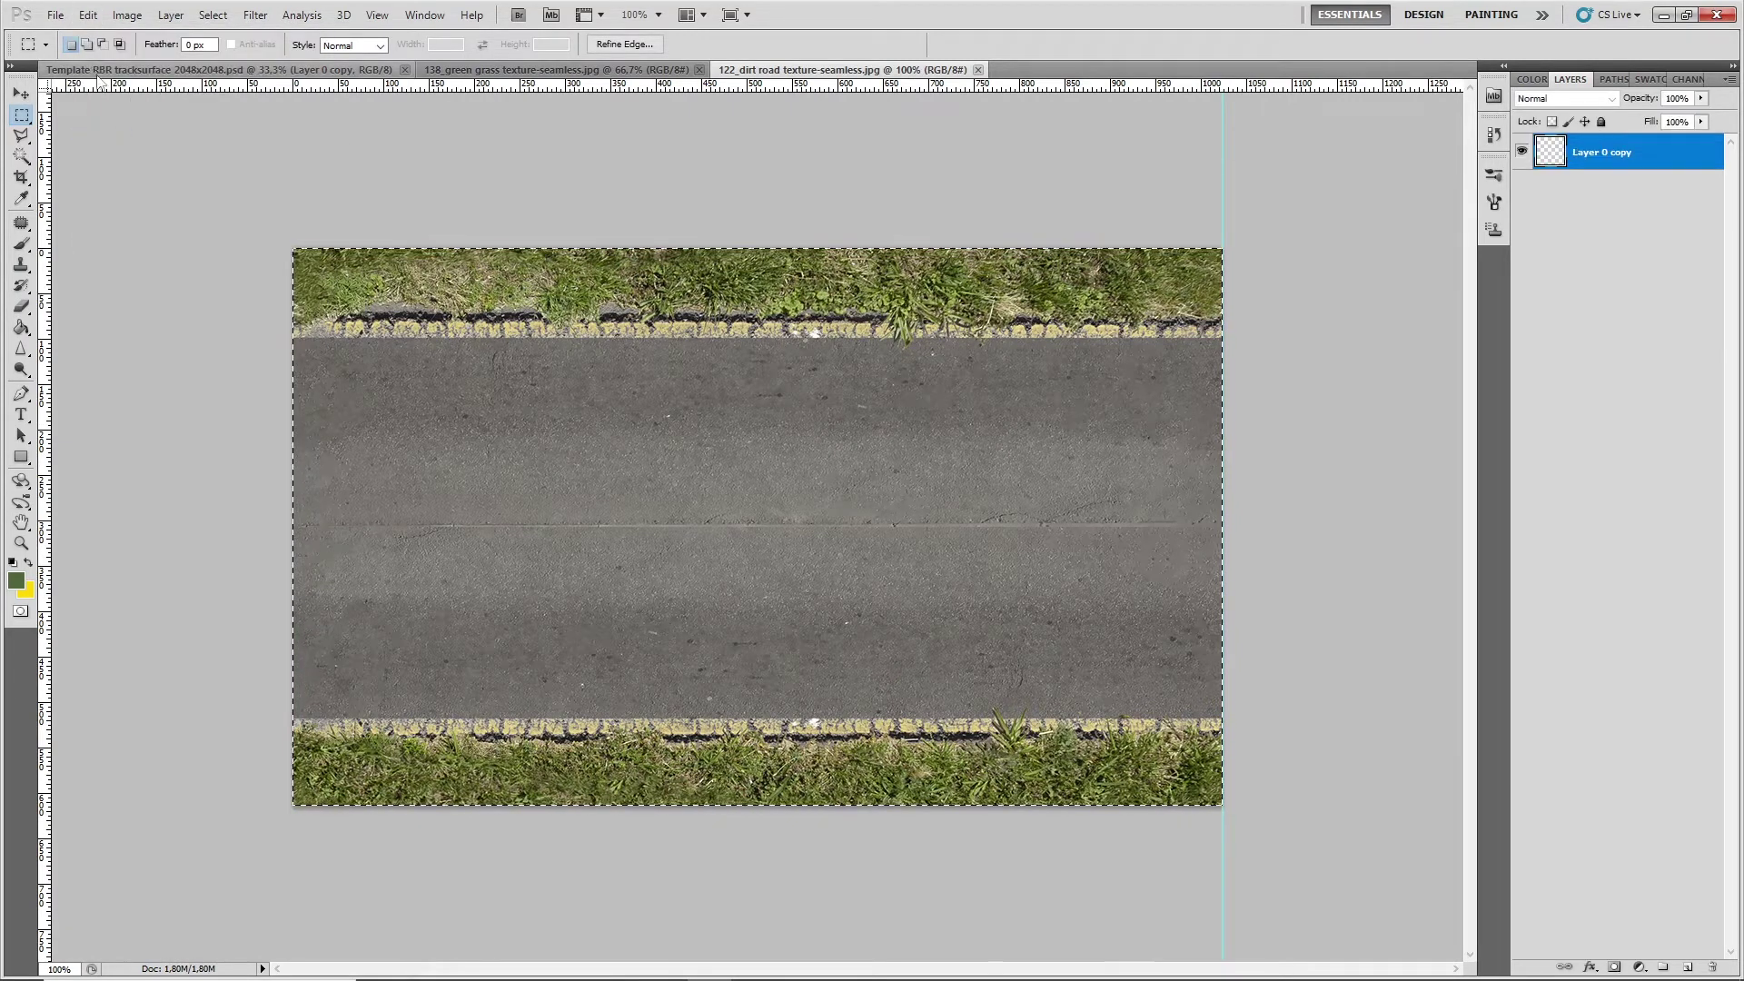
click(104, 70)
click(89, 16)
click(121, 167)
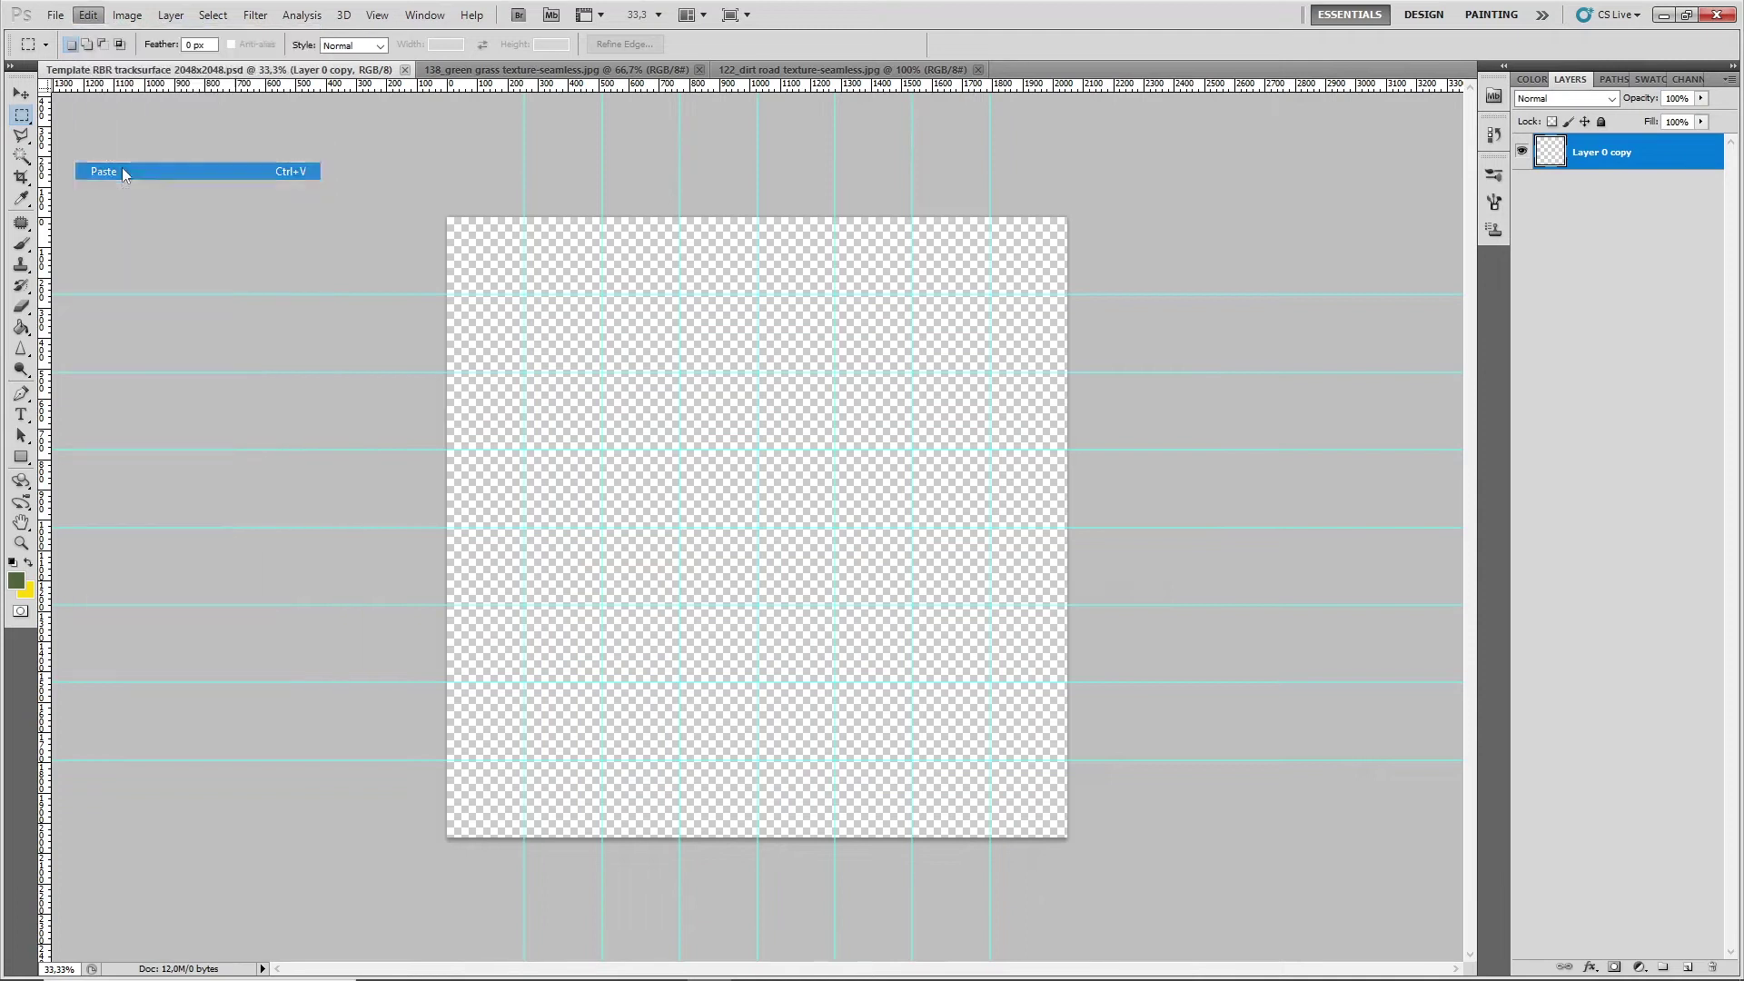
Rotate the pasted road 90° clockwise and move it up and left
key(ctrl+t)
click(88, 16)
mouse_move(138, 369)
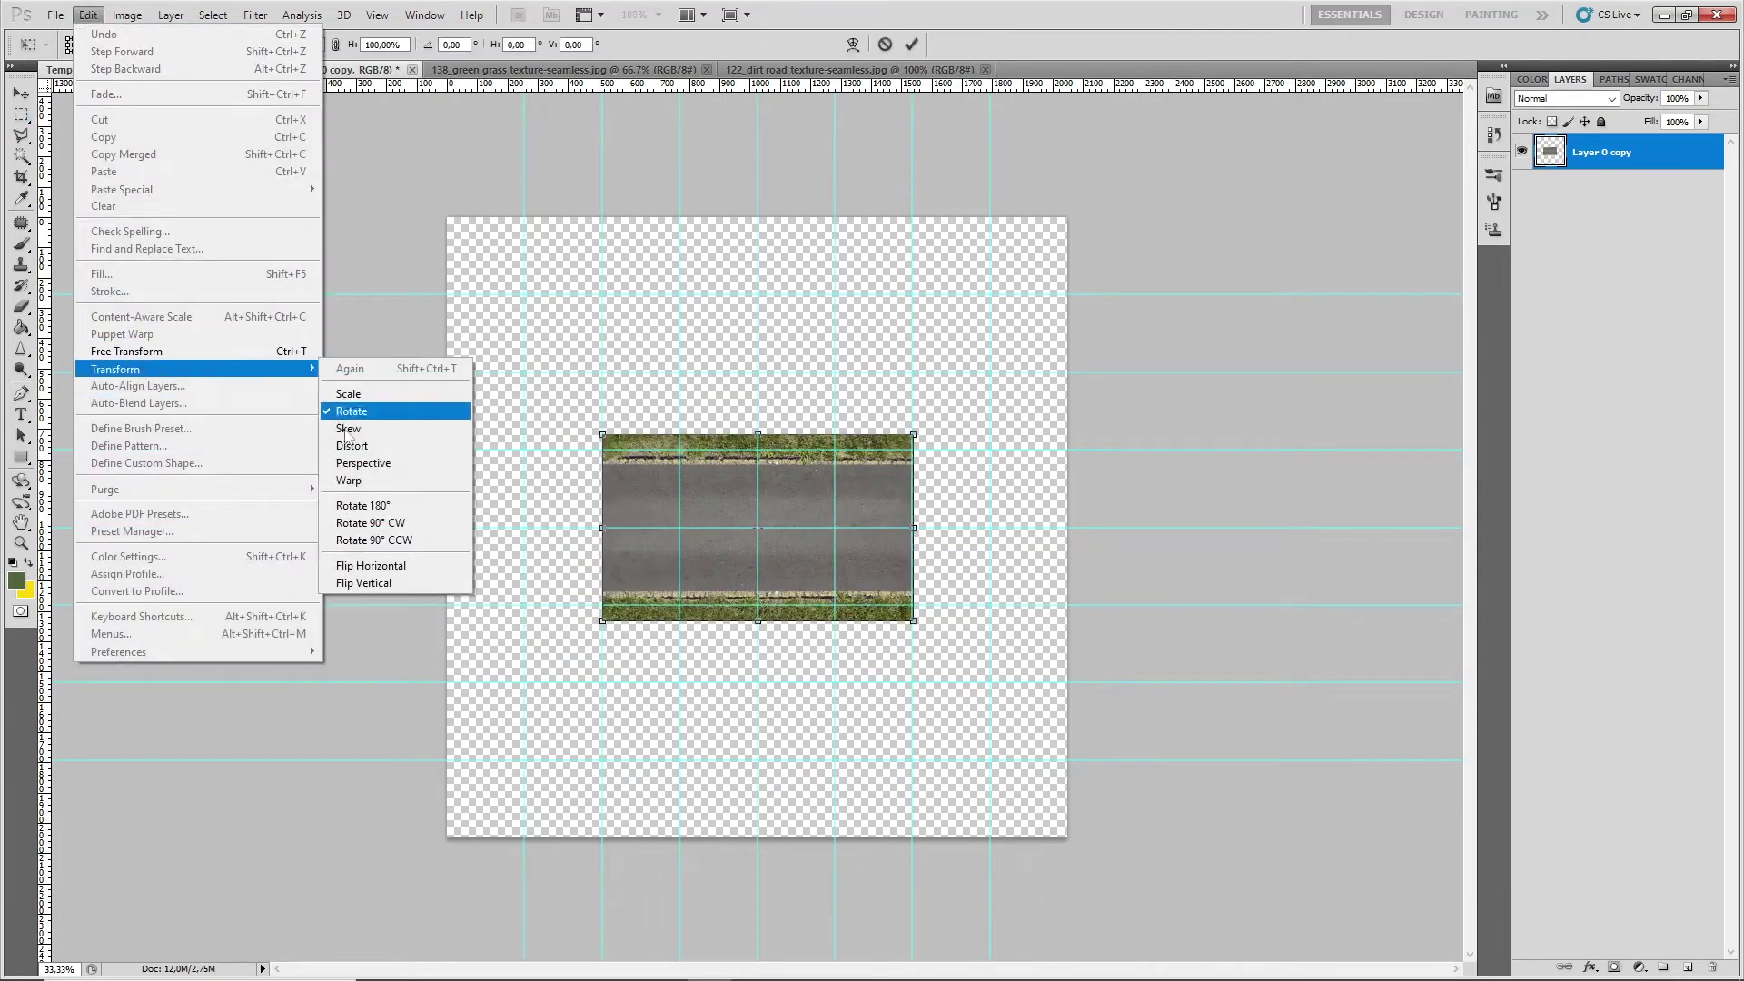
click(368, 523)
drag(740, 454, 688, 352)
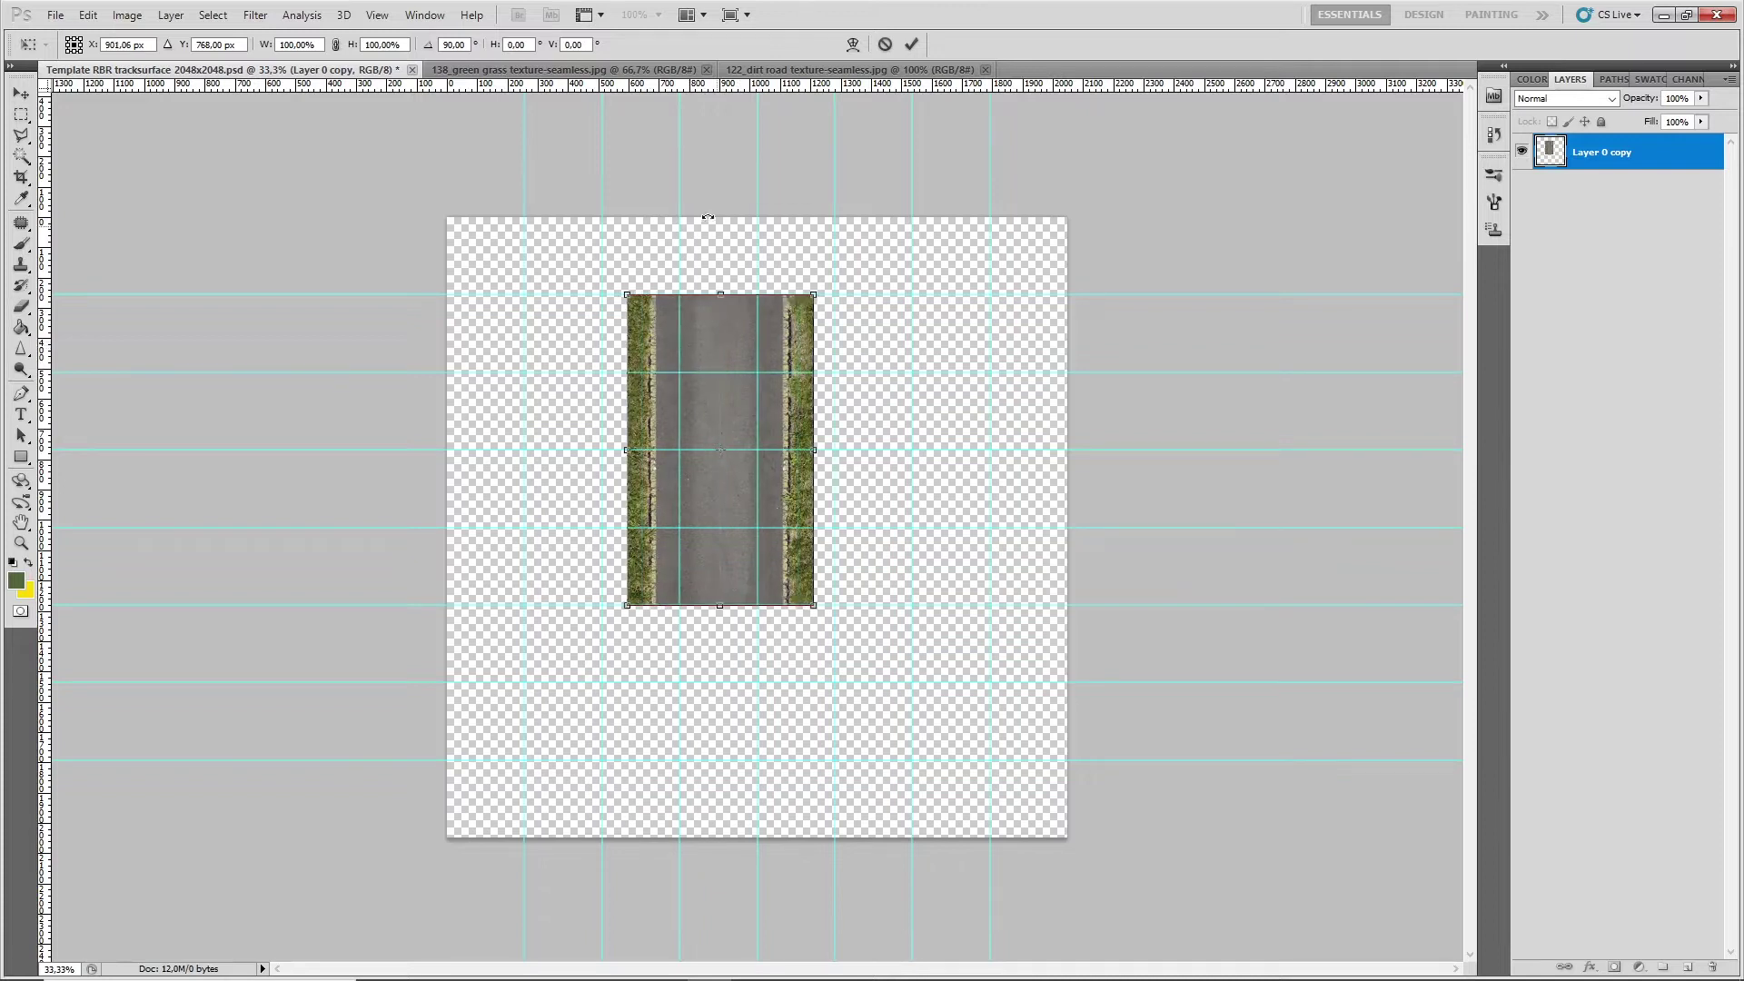
click(378, 16)
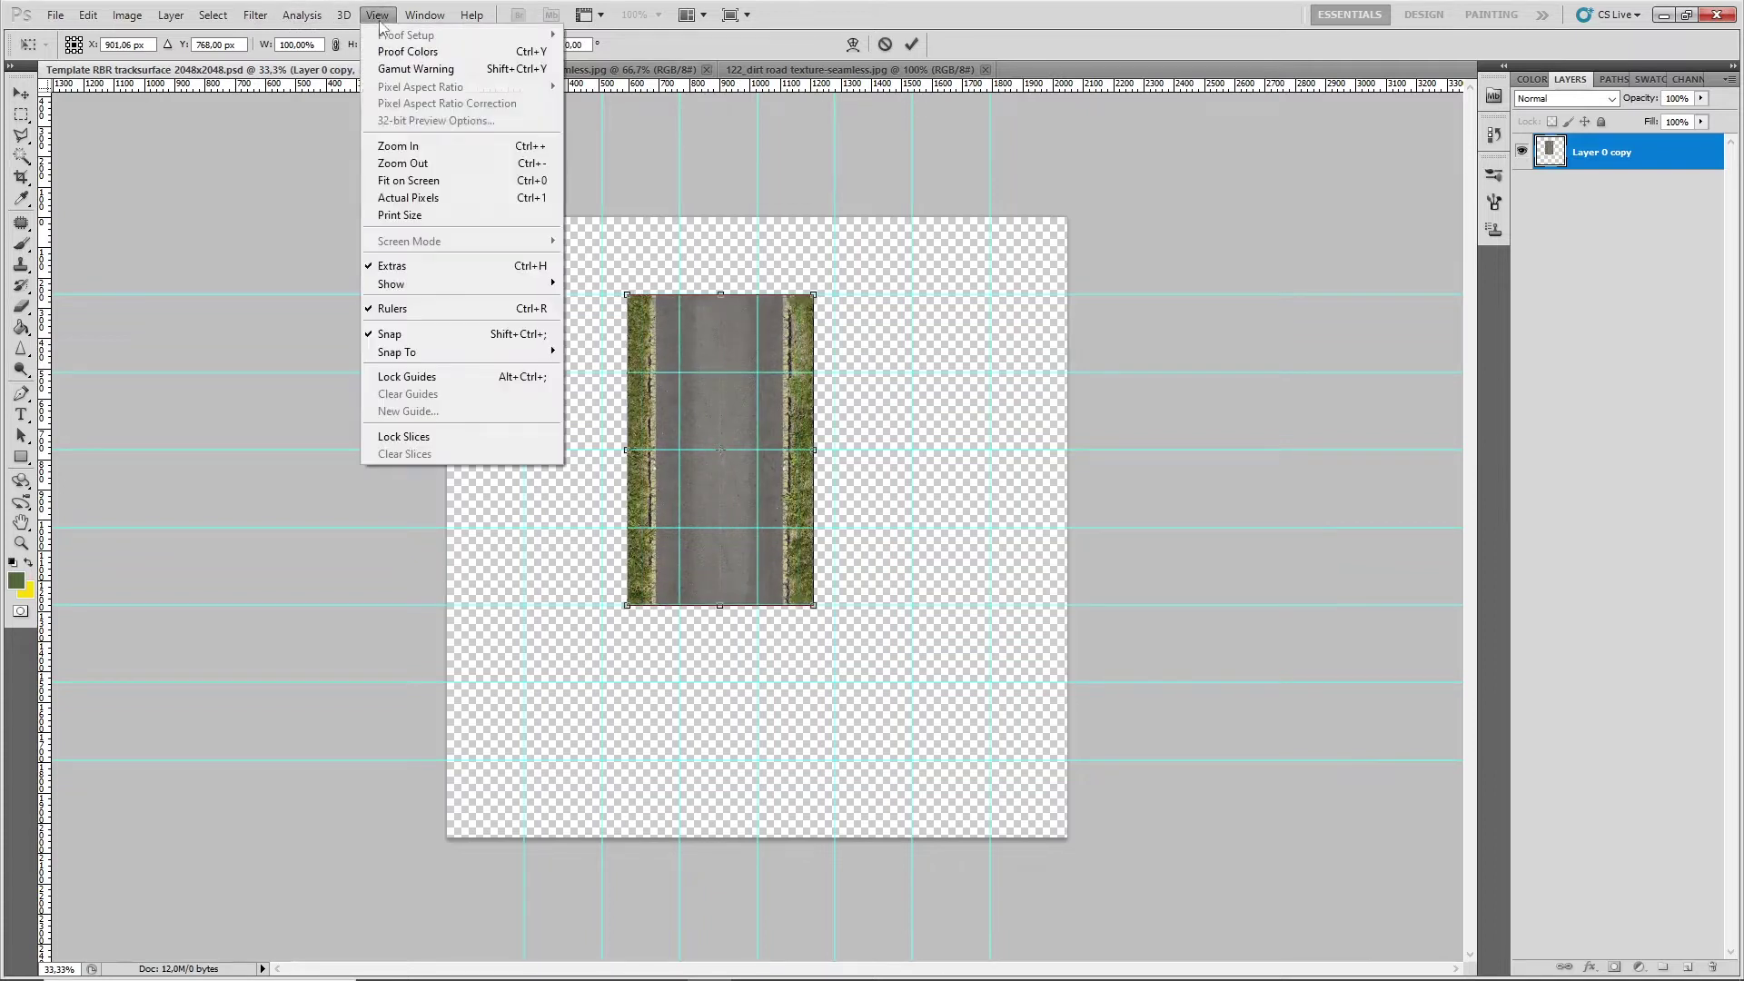
mouse_move(399, 352)
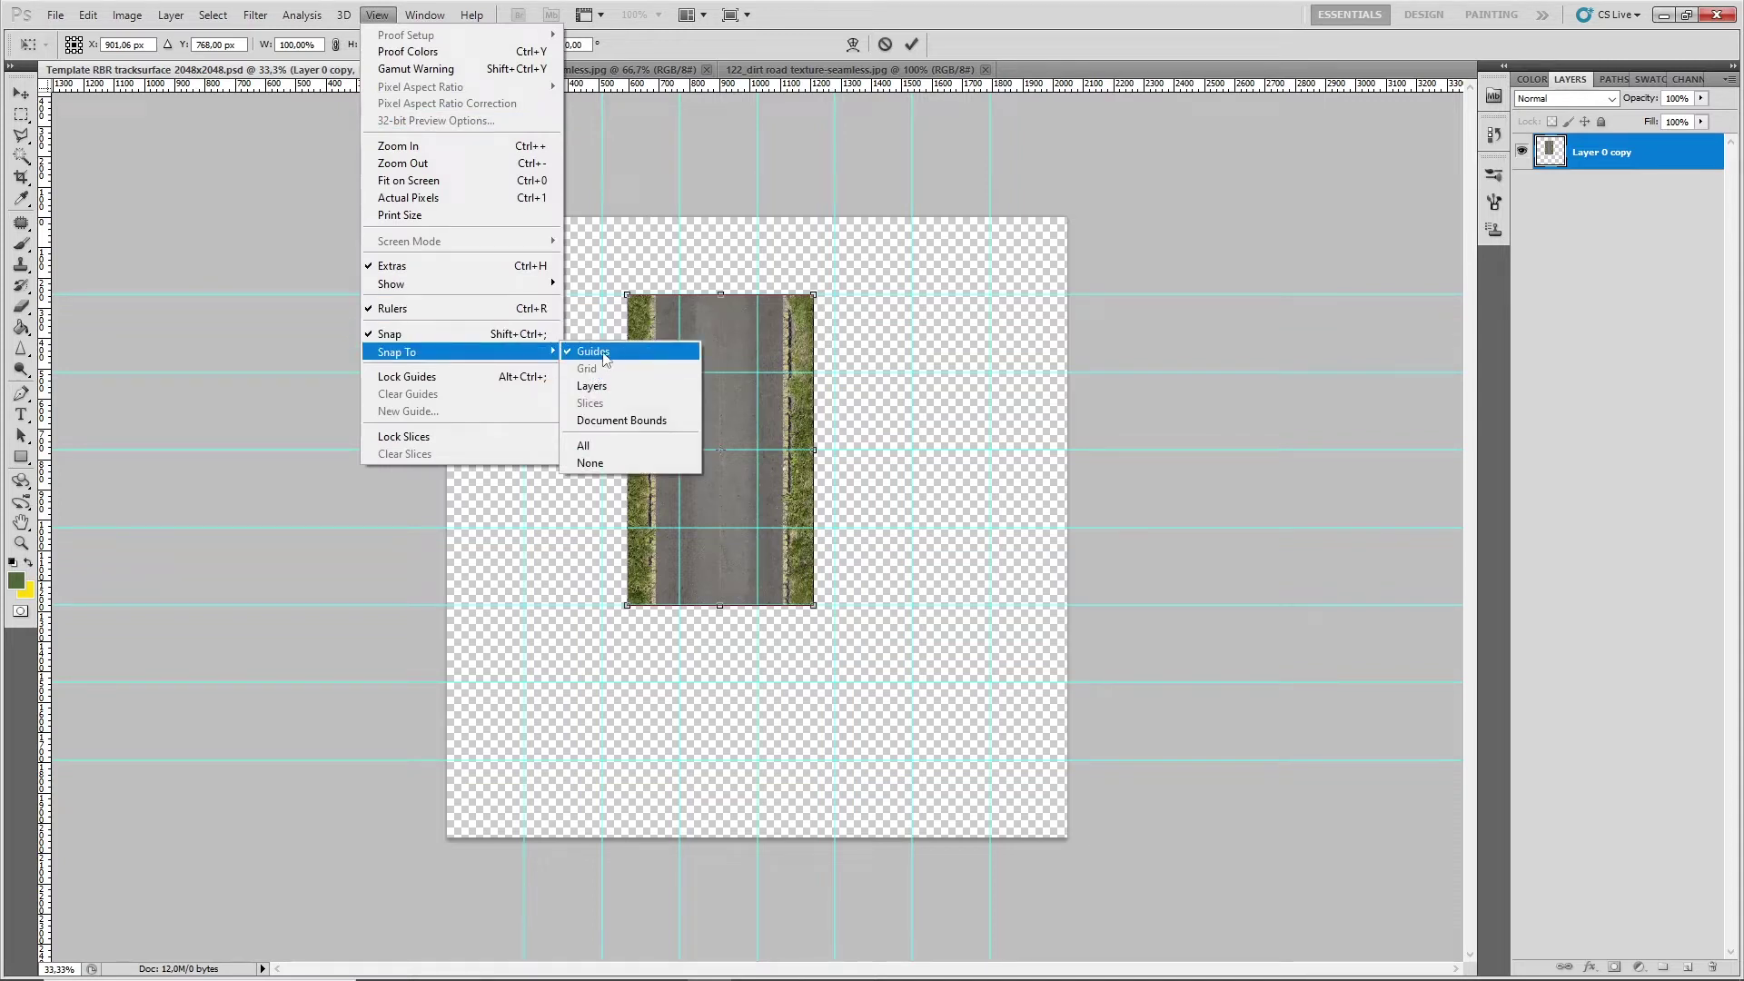
click(754, 247)
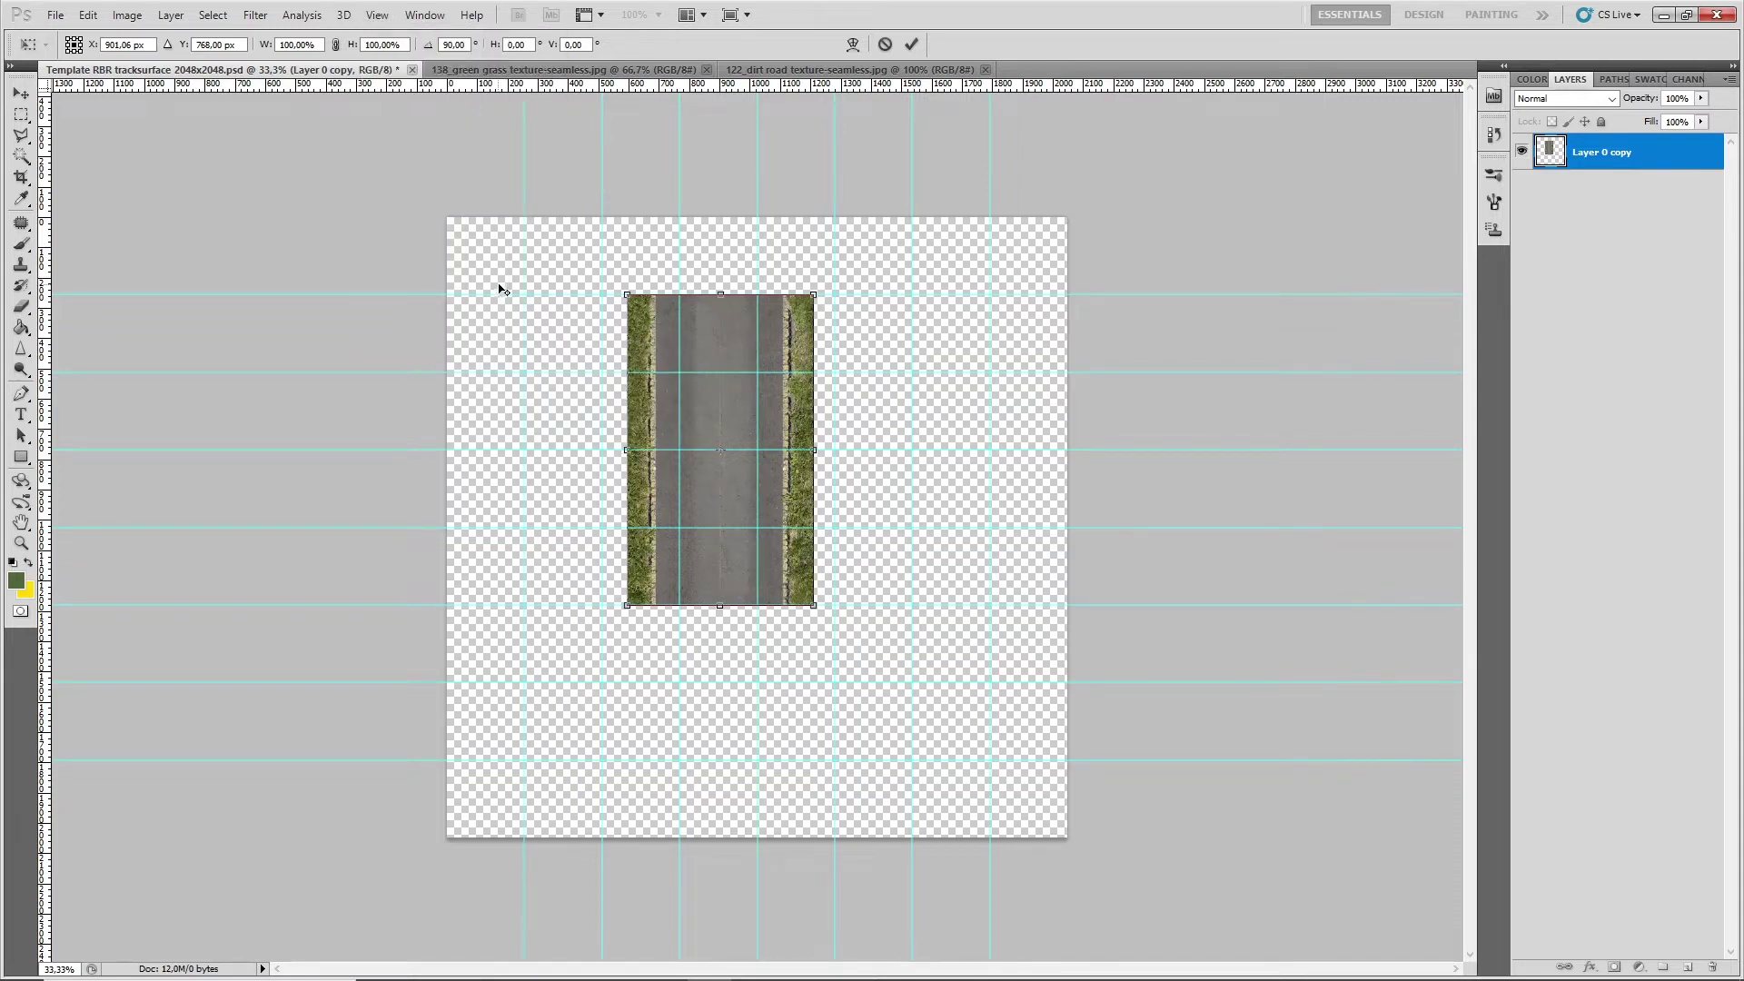
drag(502, 288, 611, 264)
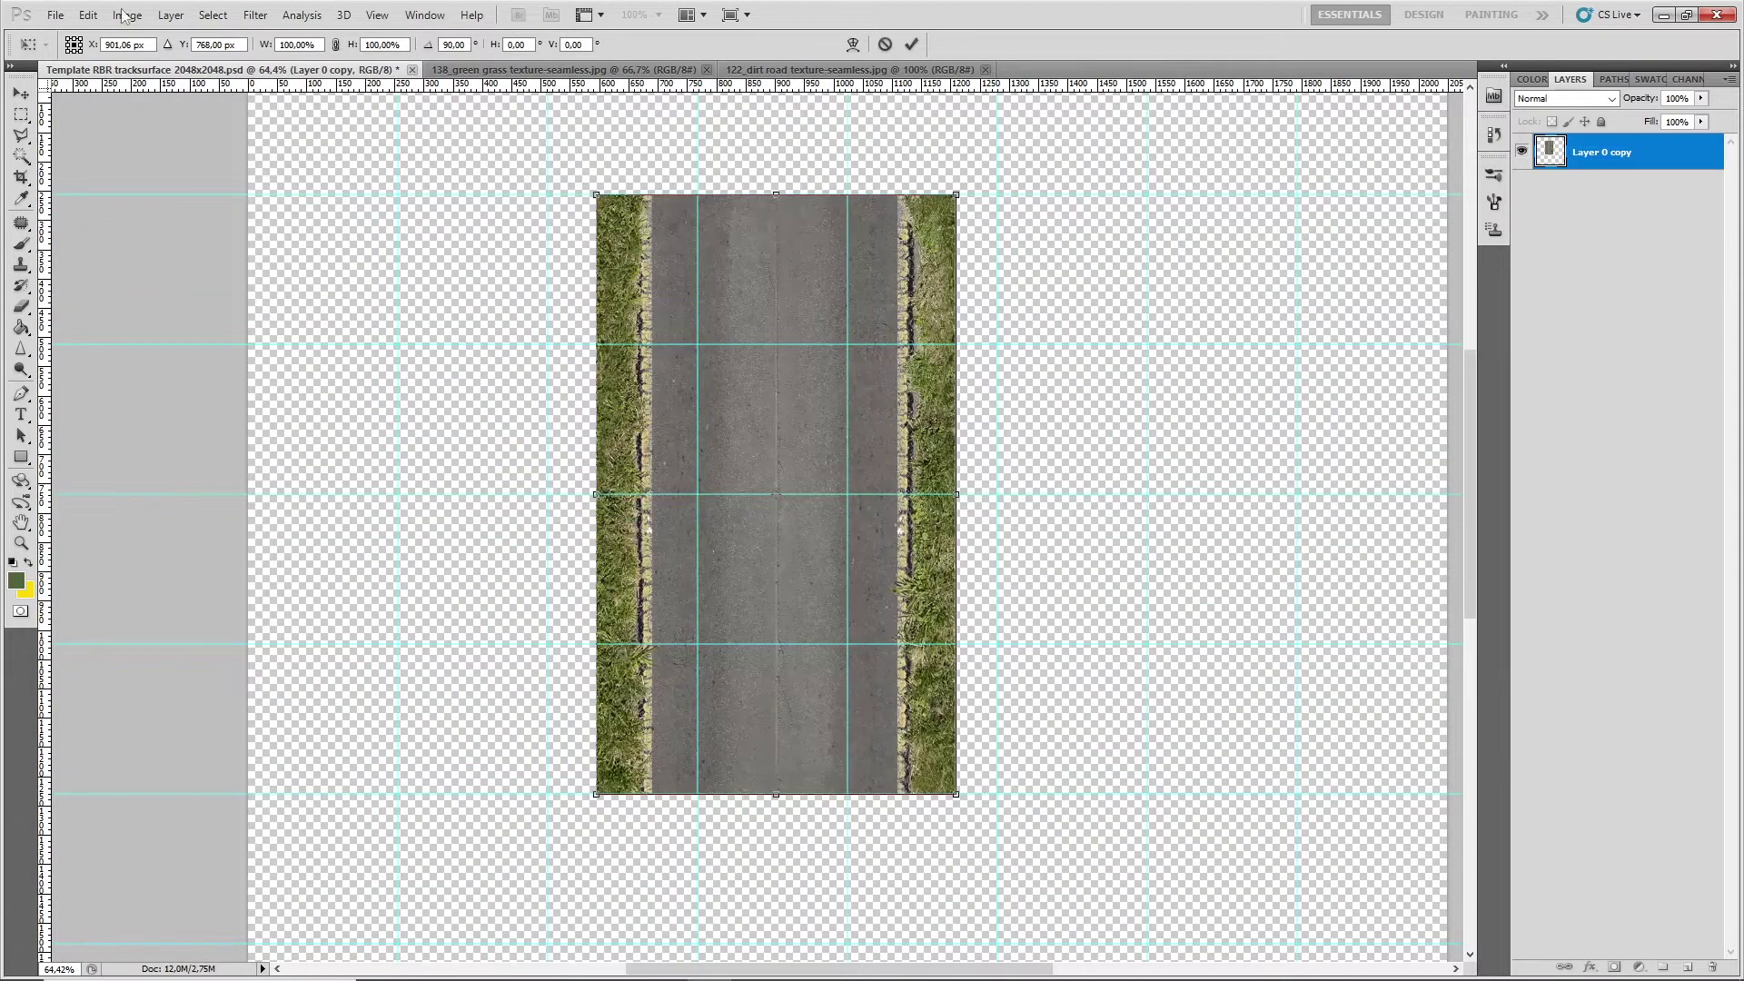
Scale the road to about 67% with its top on a guide, and apply the transform
click(90, 16)
mouse_move(209, 368)
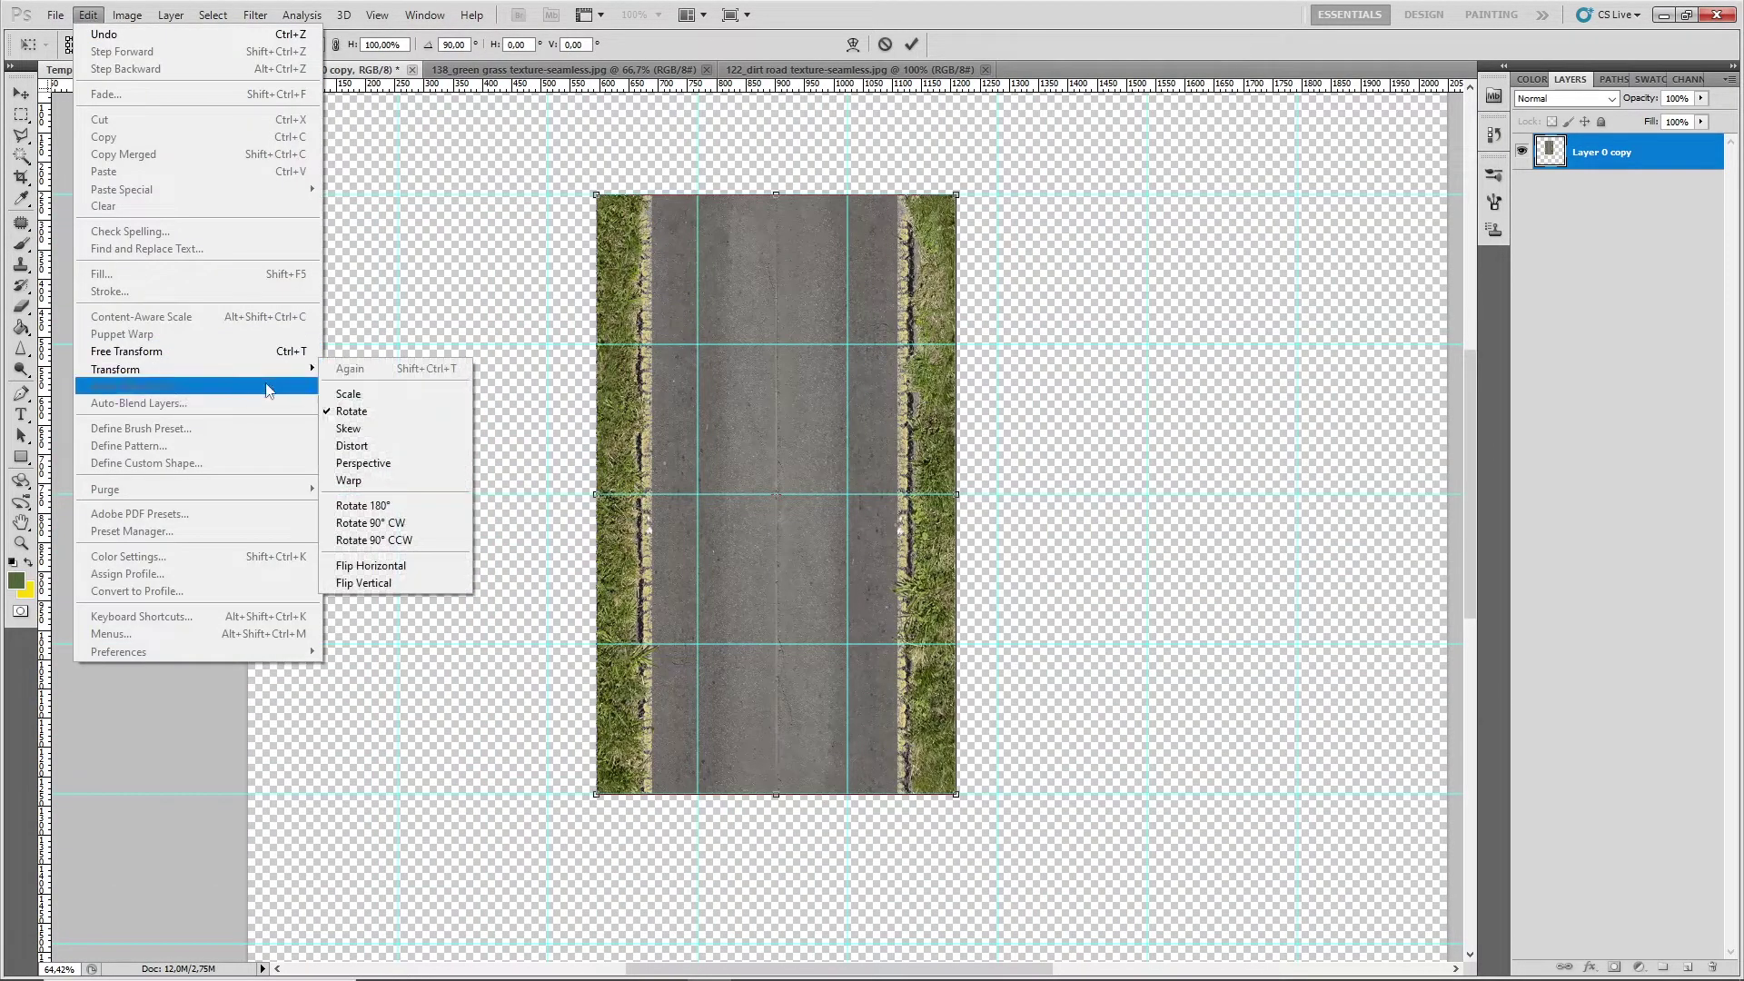
click(363, 401)
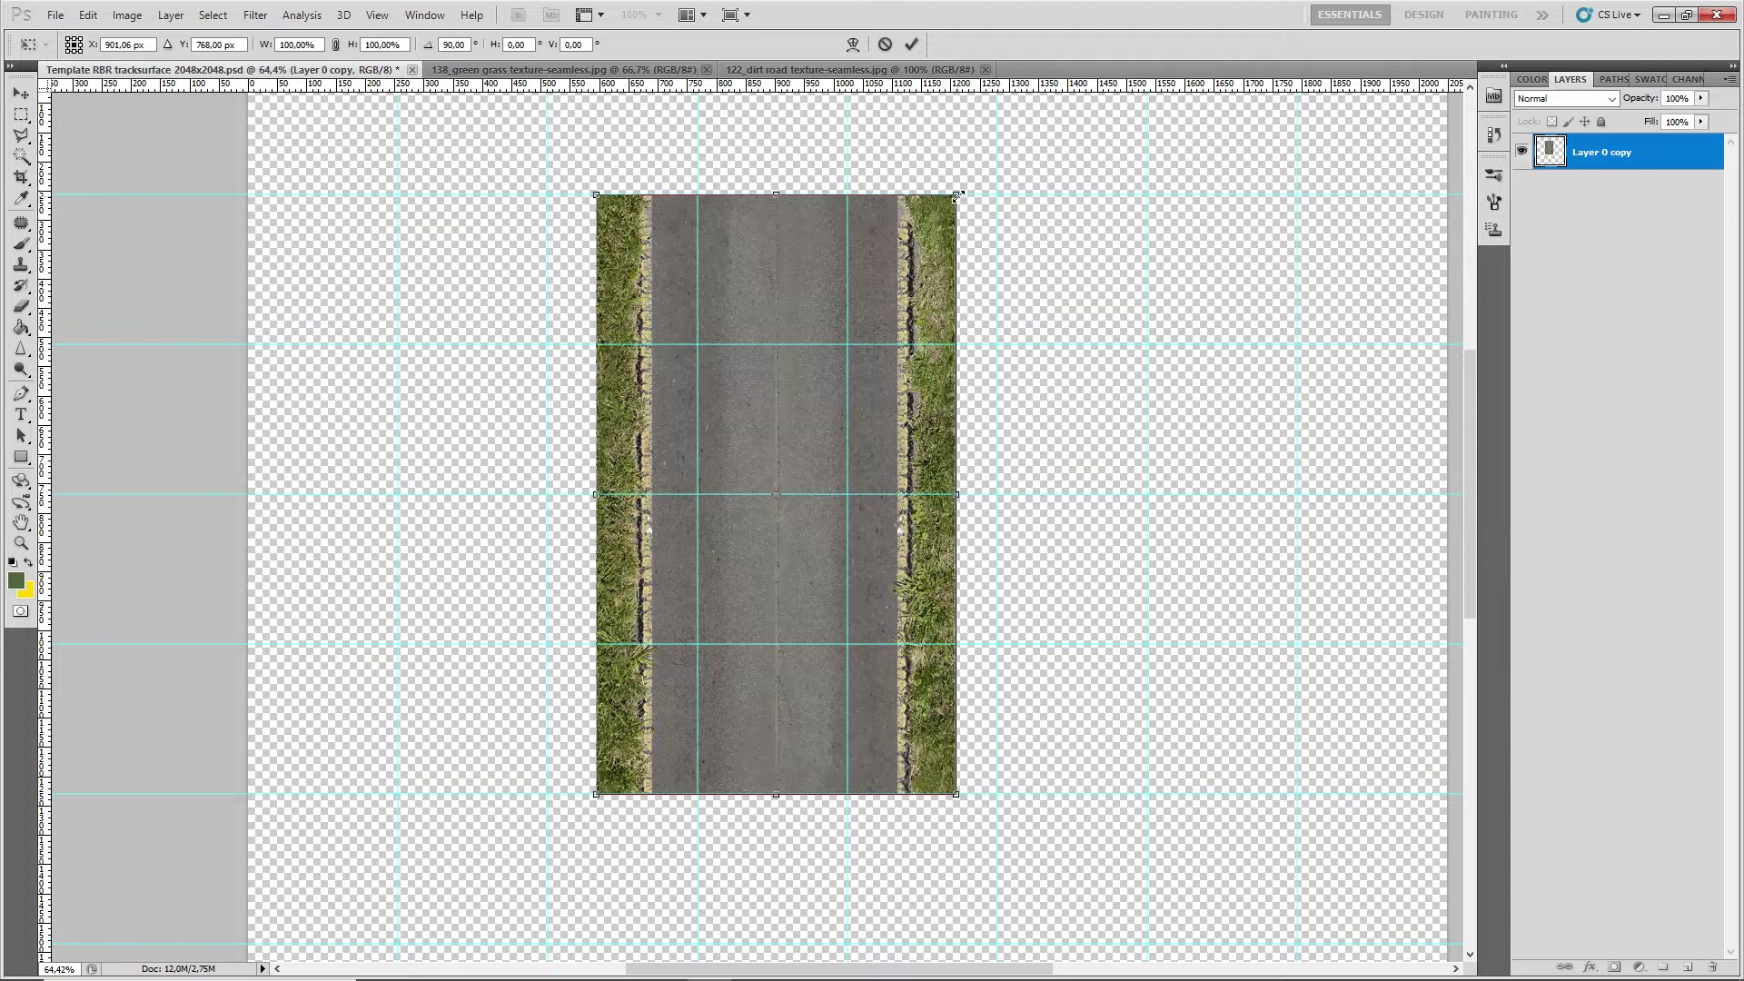
drag(958, 195, 862, 350)
drag(775, 406, 829, 248)
drag(918, 196, 867, 229)
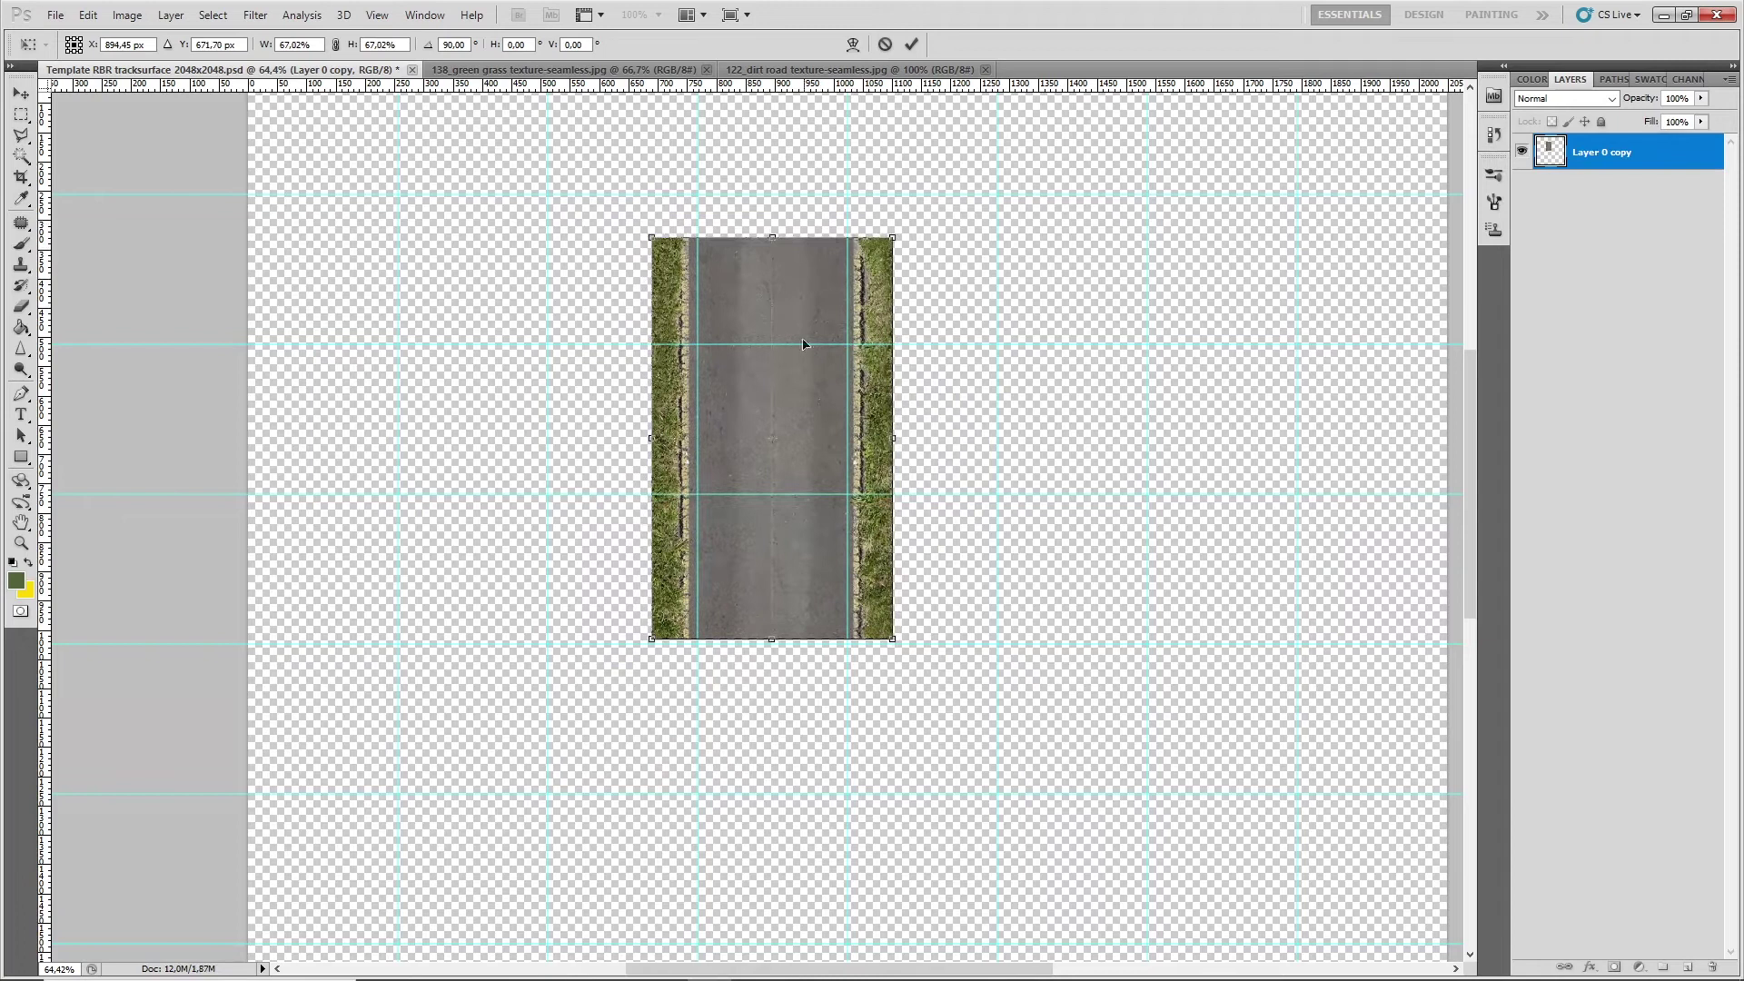
scroll(795, 353, up, 5)
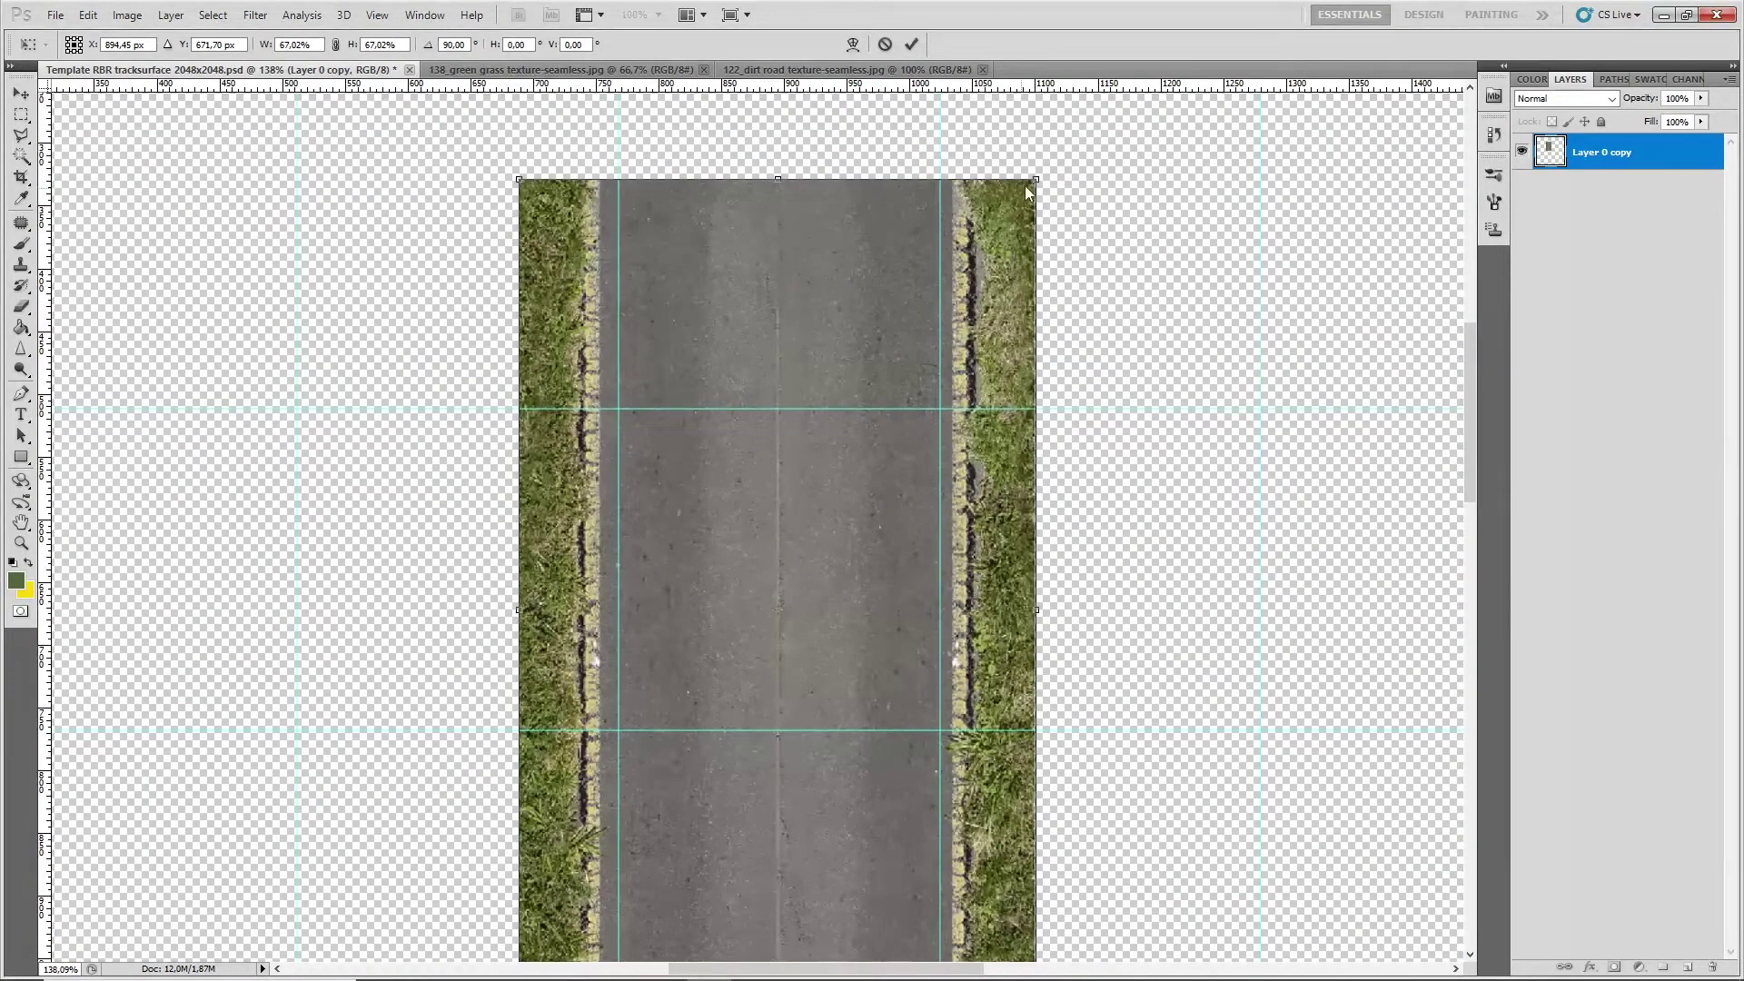
drag(824, 270, 822, 260)
scroll(690, 442, down, 2)
click(21, 114)
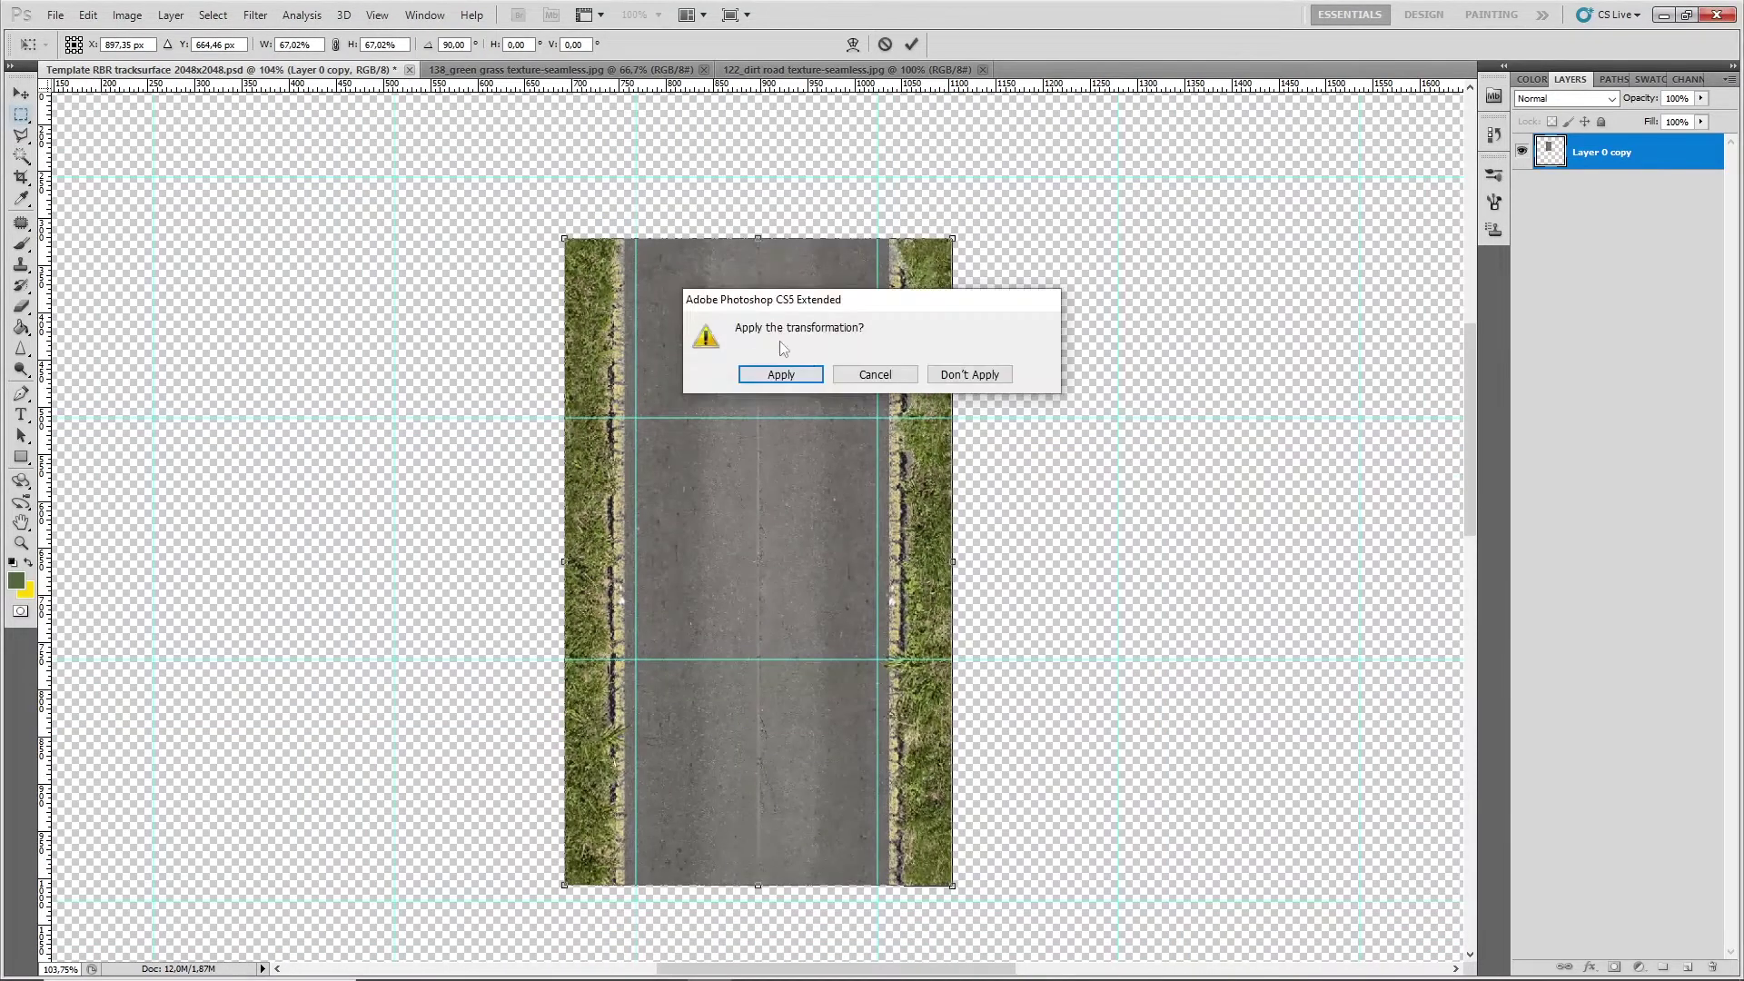
click(780, 378)
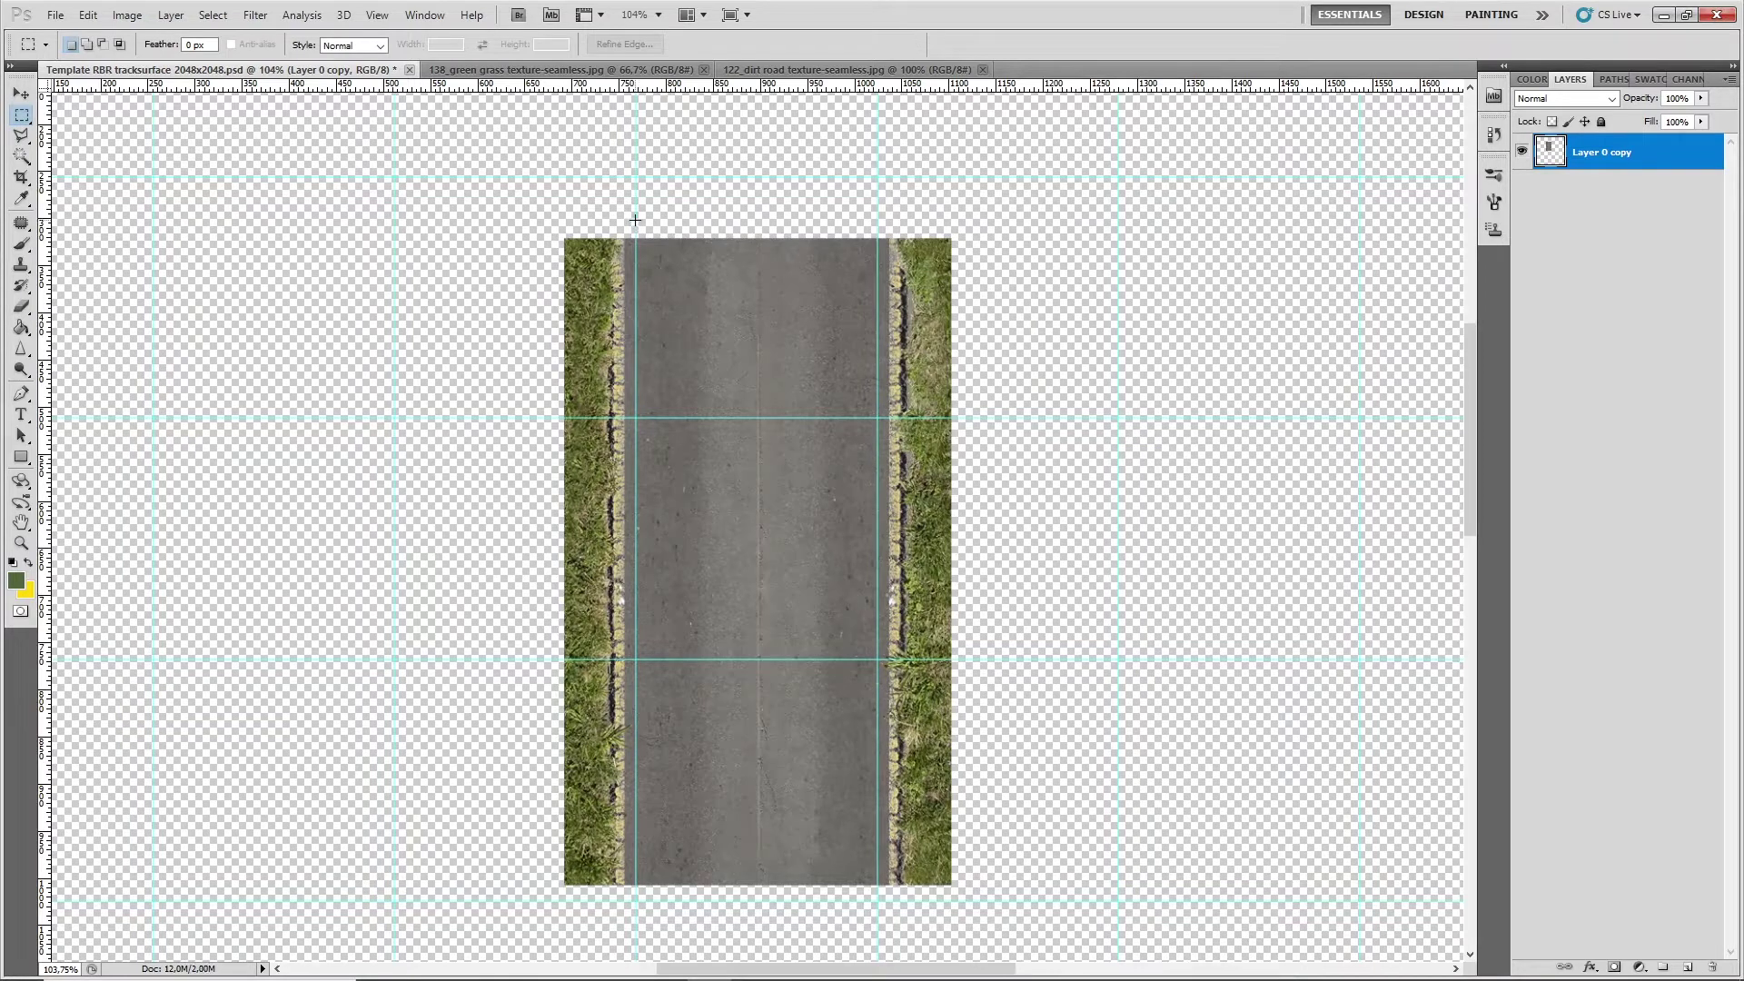
Copy the tarmac strip between the guides and paste it as a new layer
drag(810, 603, 876, 900)
click(88, 14)
click(136, 135)
click(88, 14)
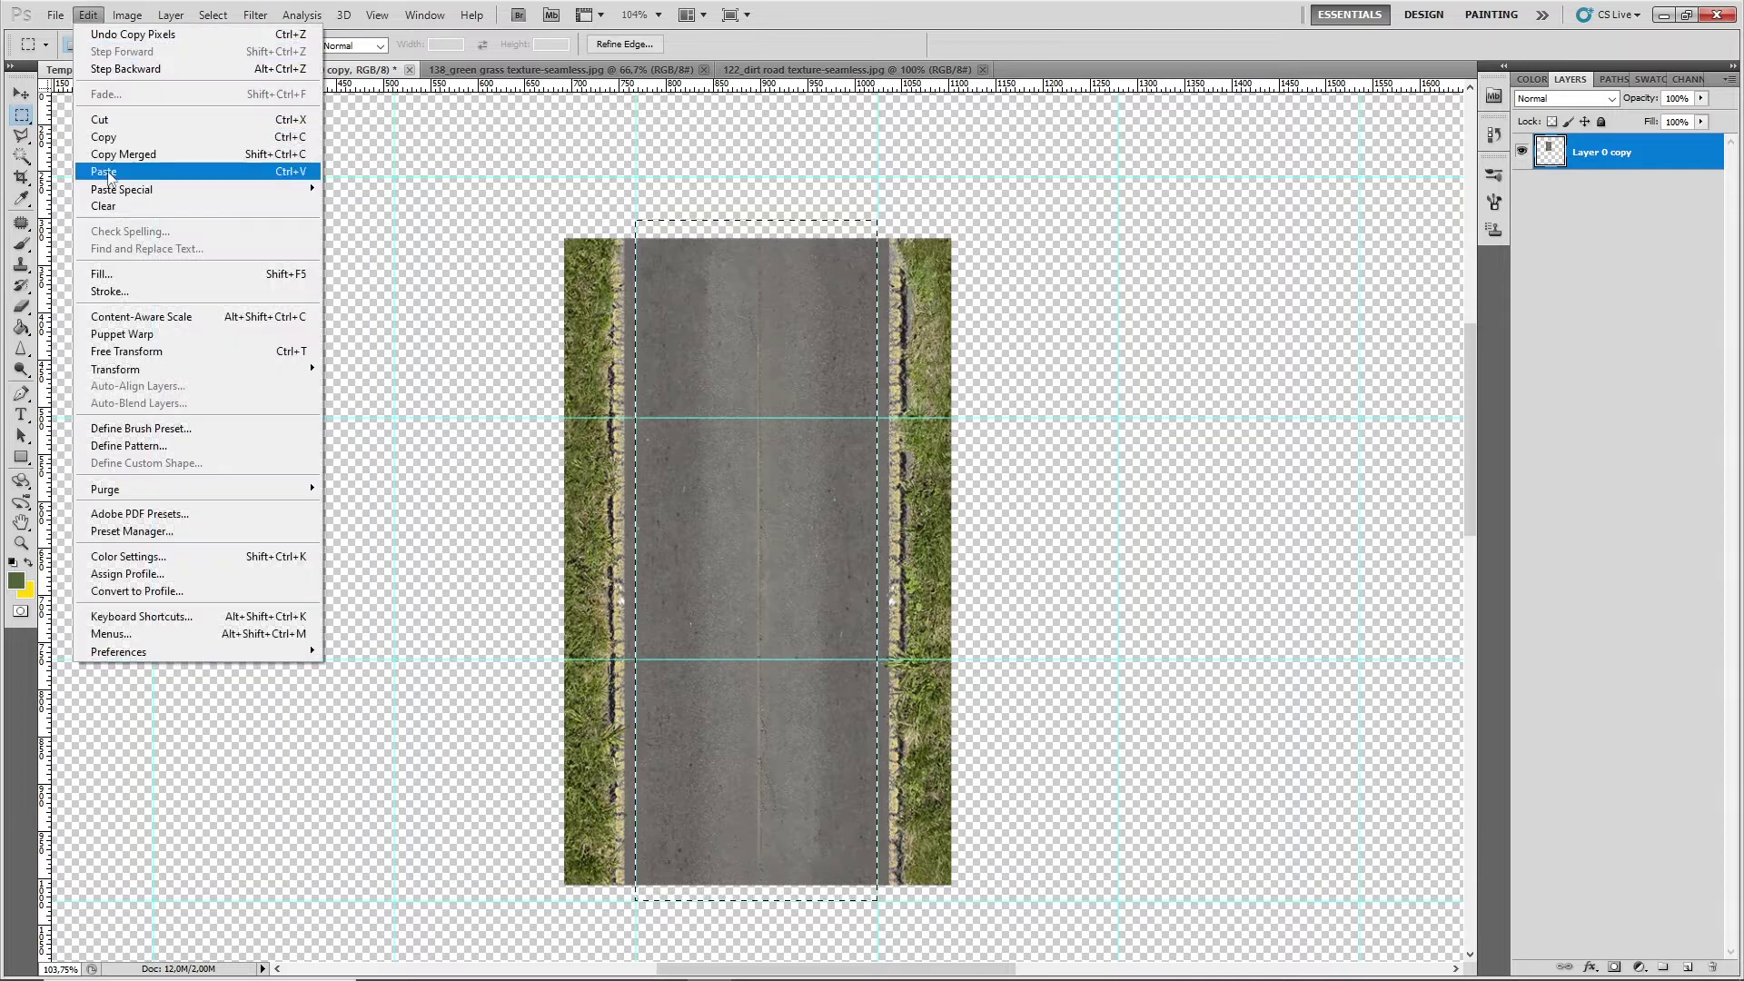
click(137, 172)
Move the tarmac layer to the canvas's top-left corner
click(22, 93)
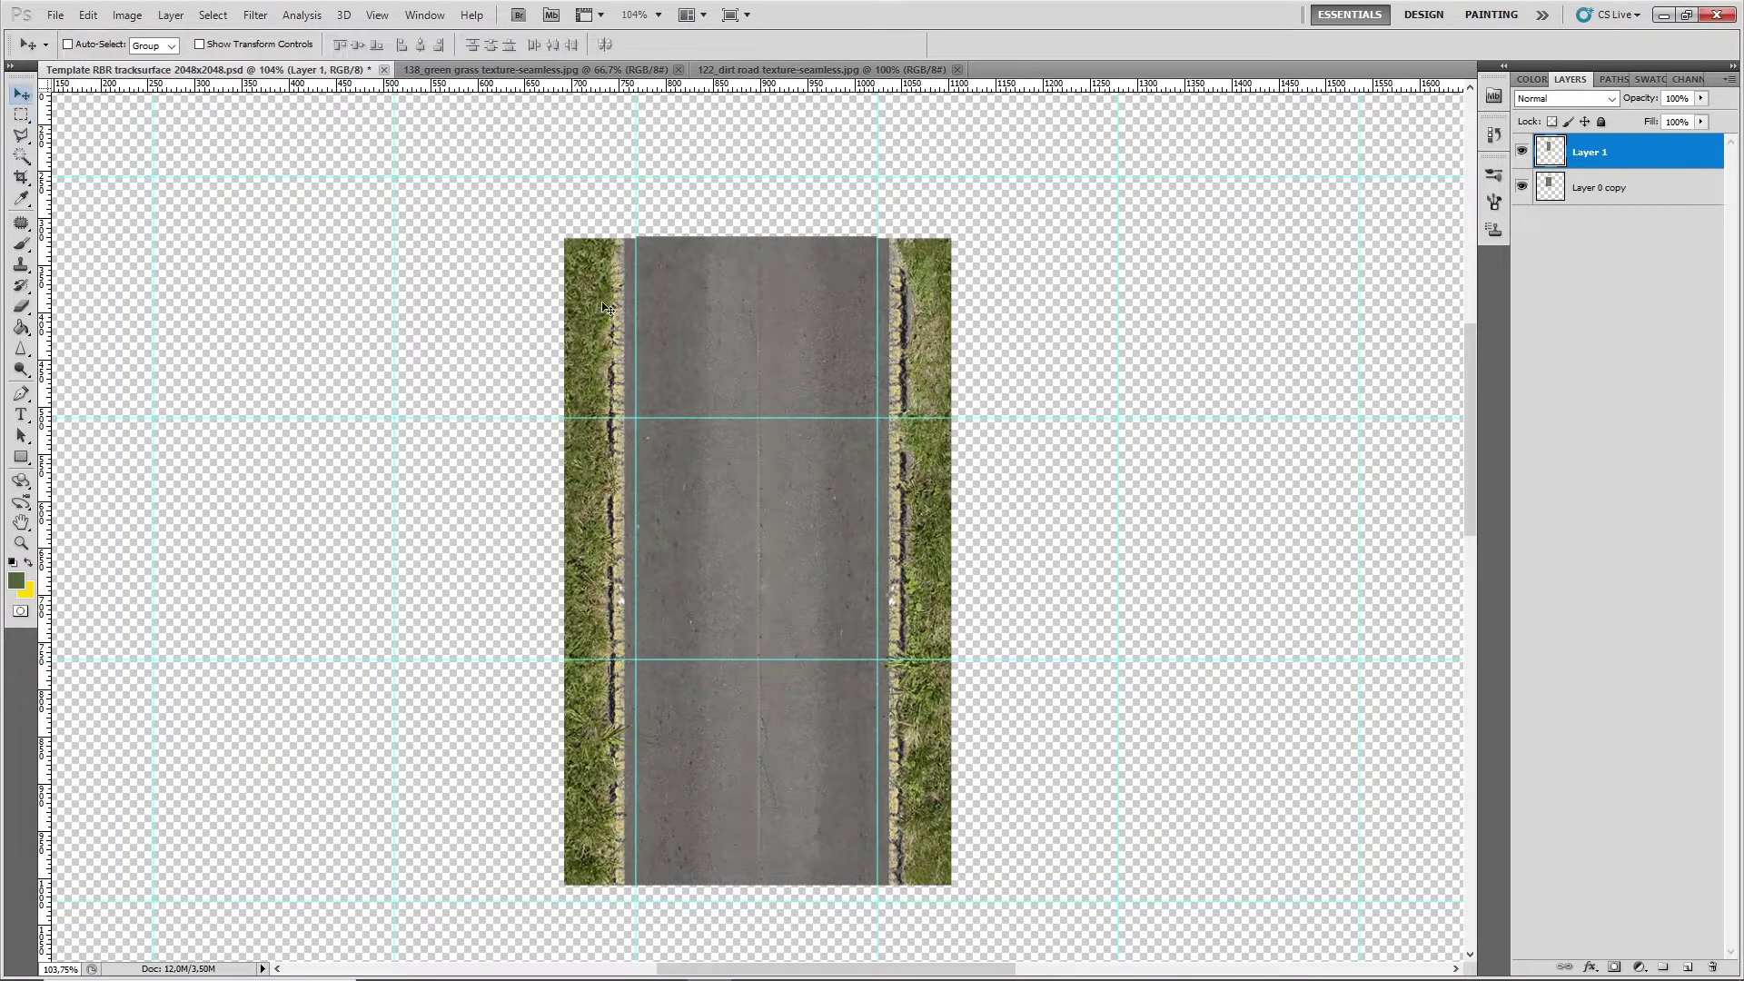
drag(741, 362, 182, 238)
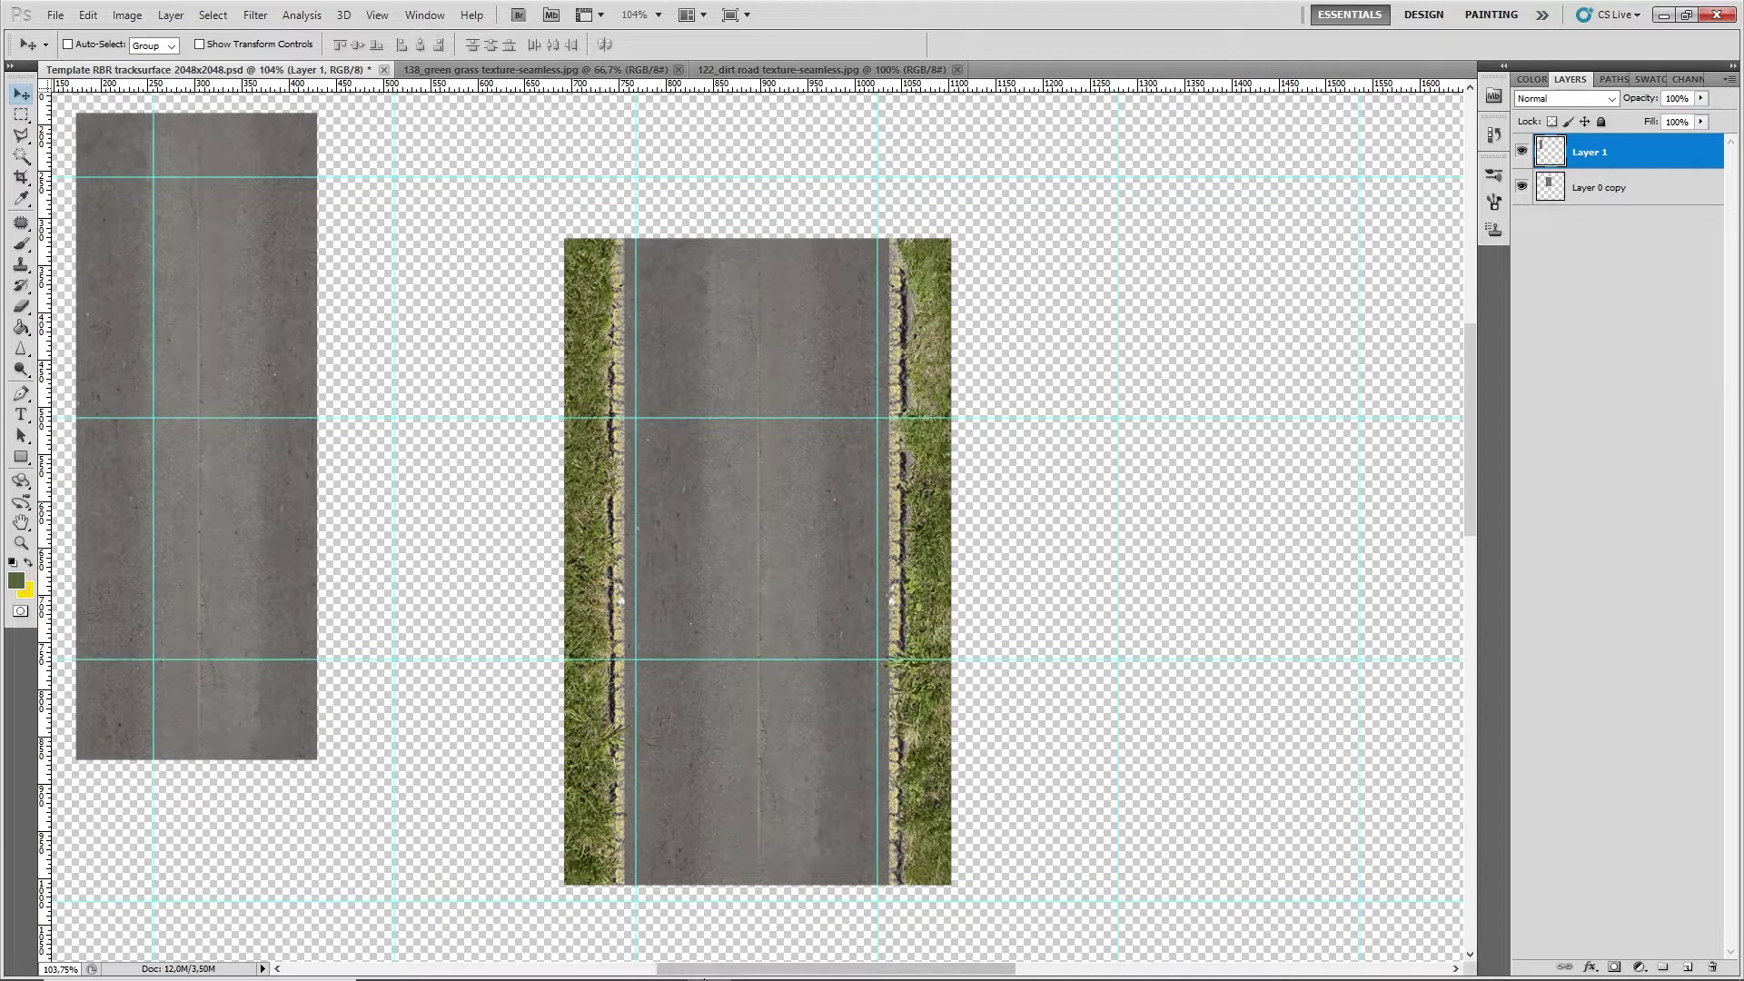
drag(690, 968, 567, 968)
scroll(681, 517, up, 8)
drag(691, 529, 527, 351)
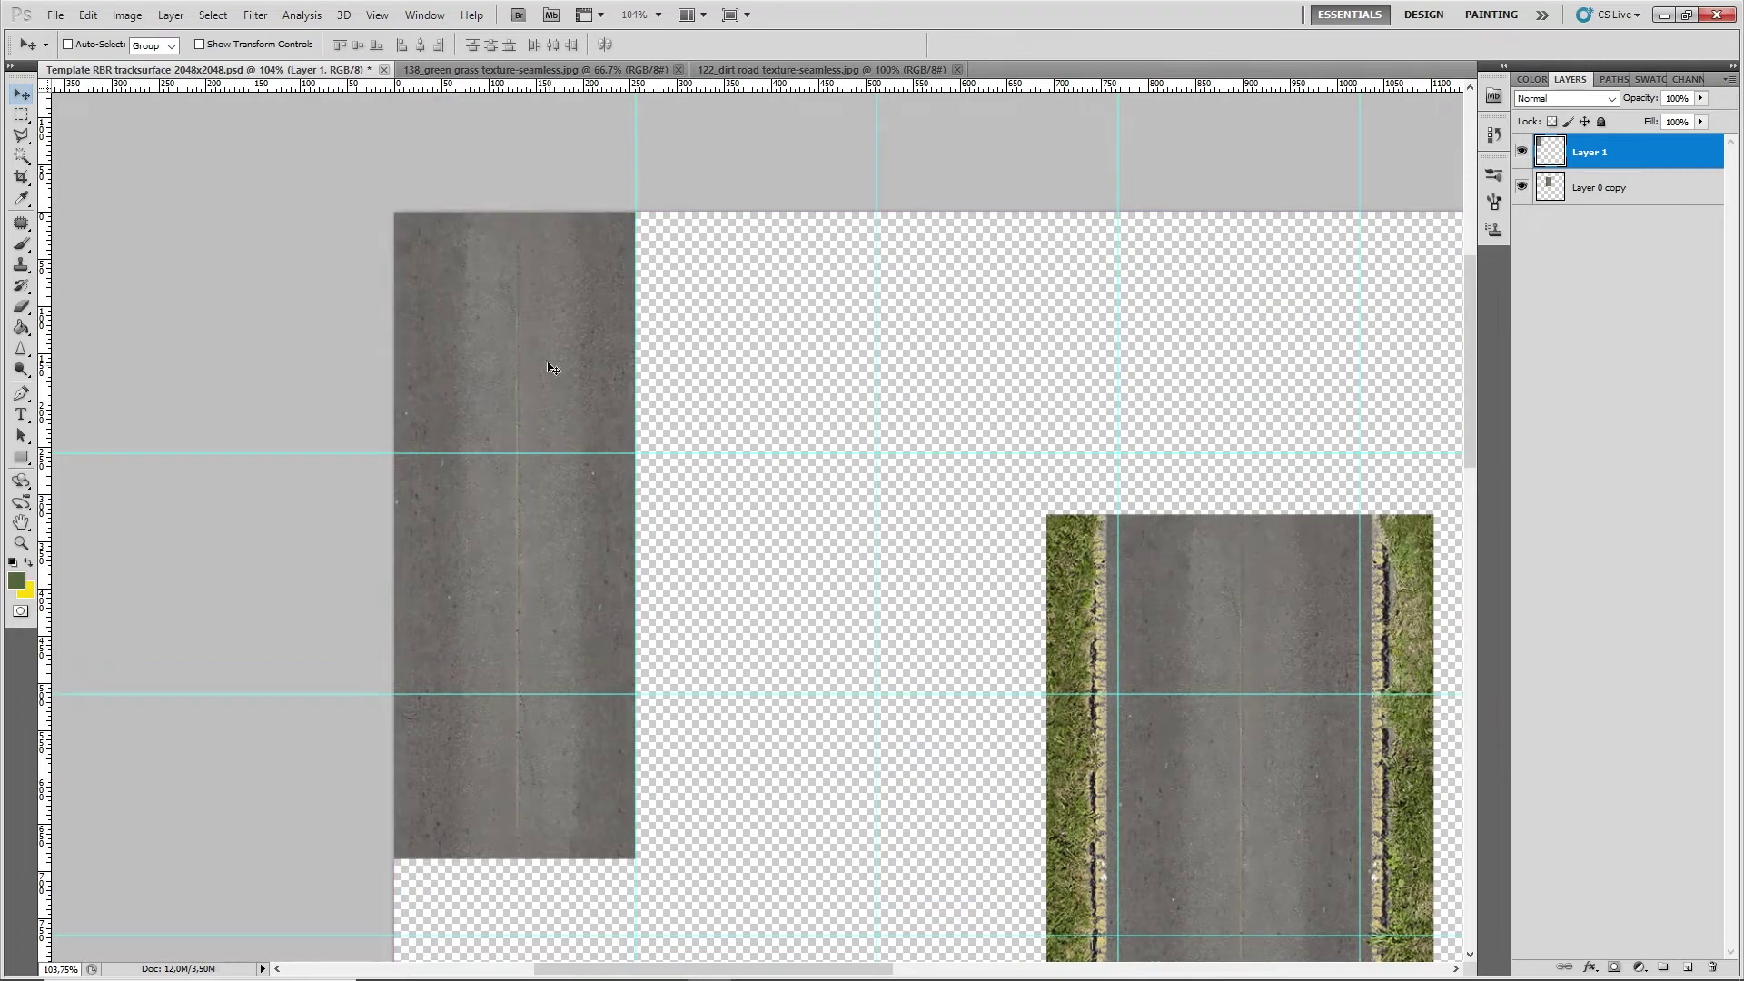
scroll(558, 301, up, 4)
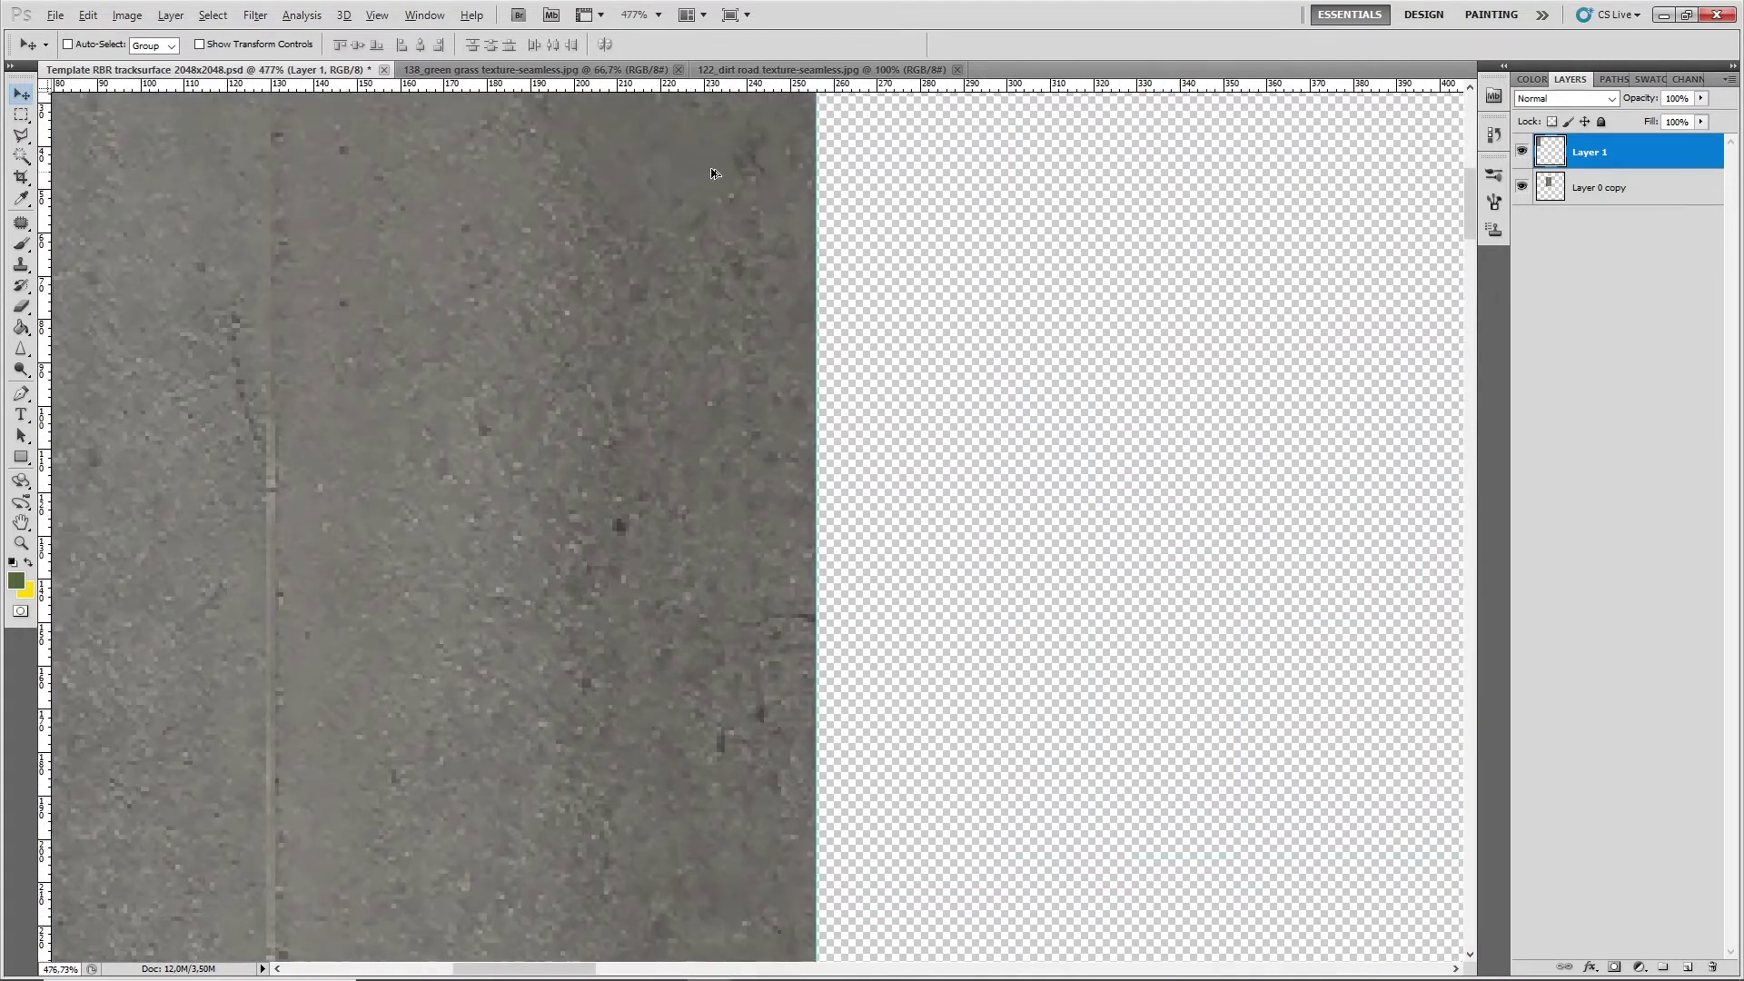
scroll(817, 245, up, 1)
scroll(854, 296, down, 5)
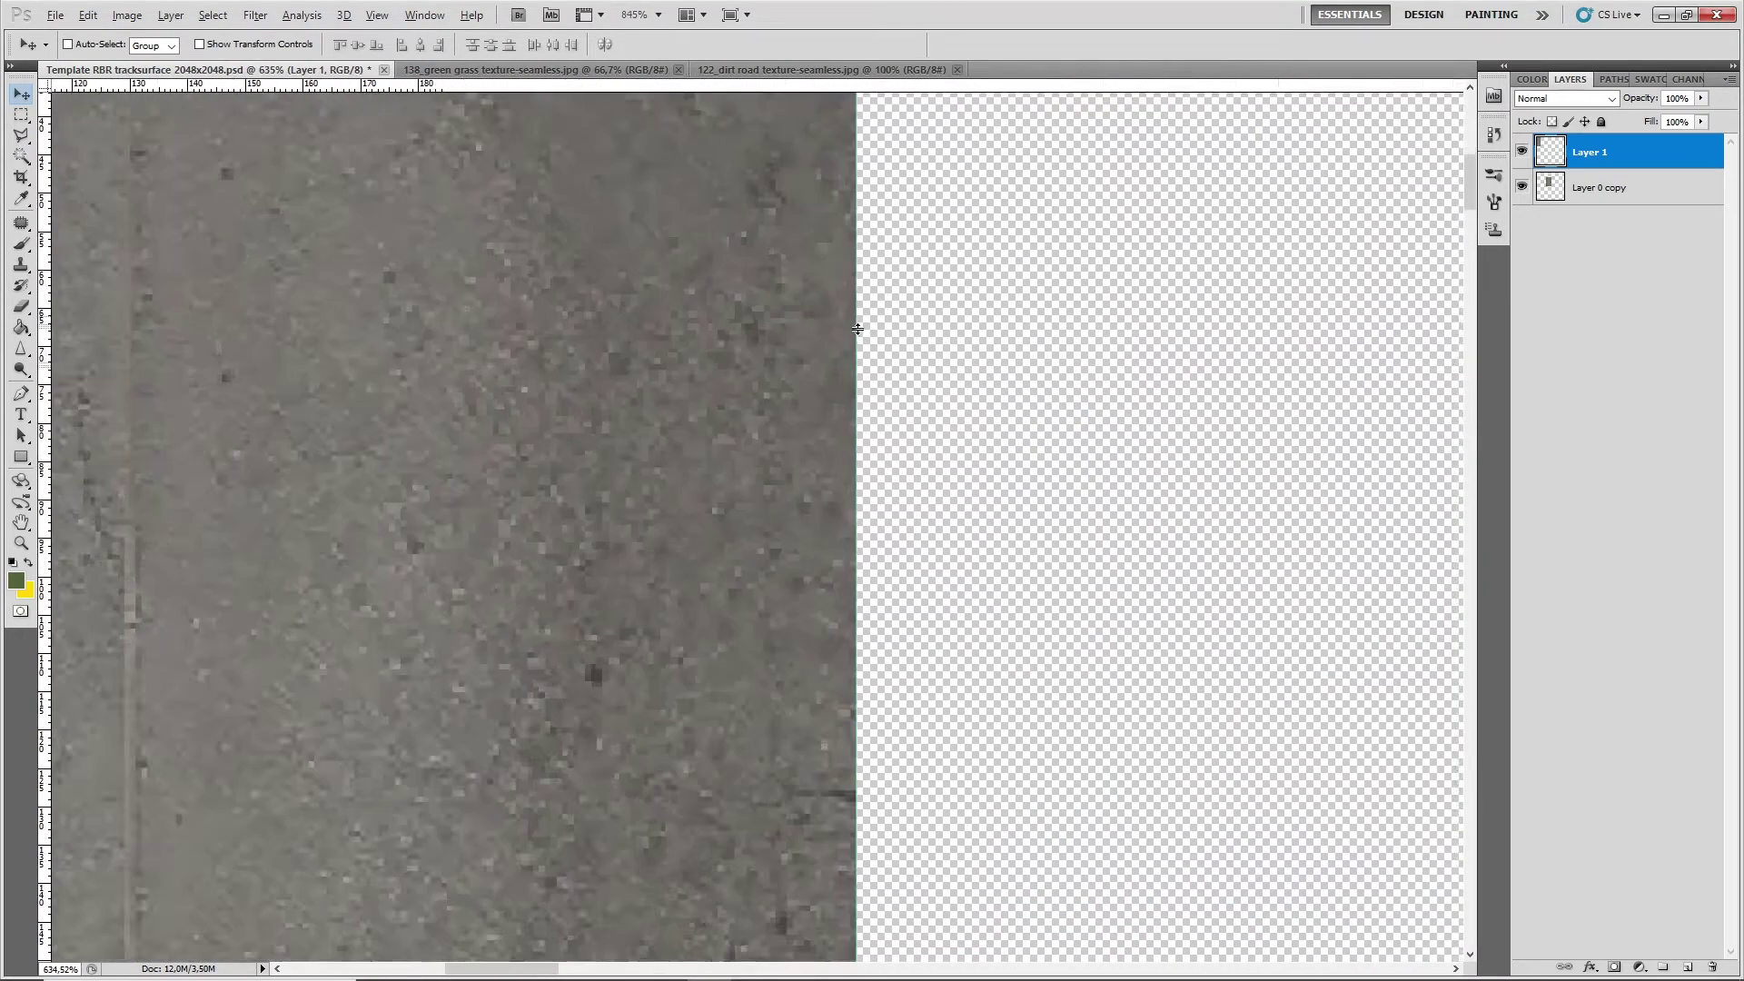
scroll(803, 528, down, 1)
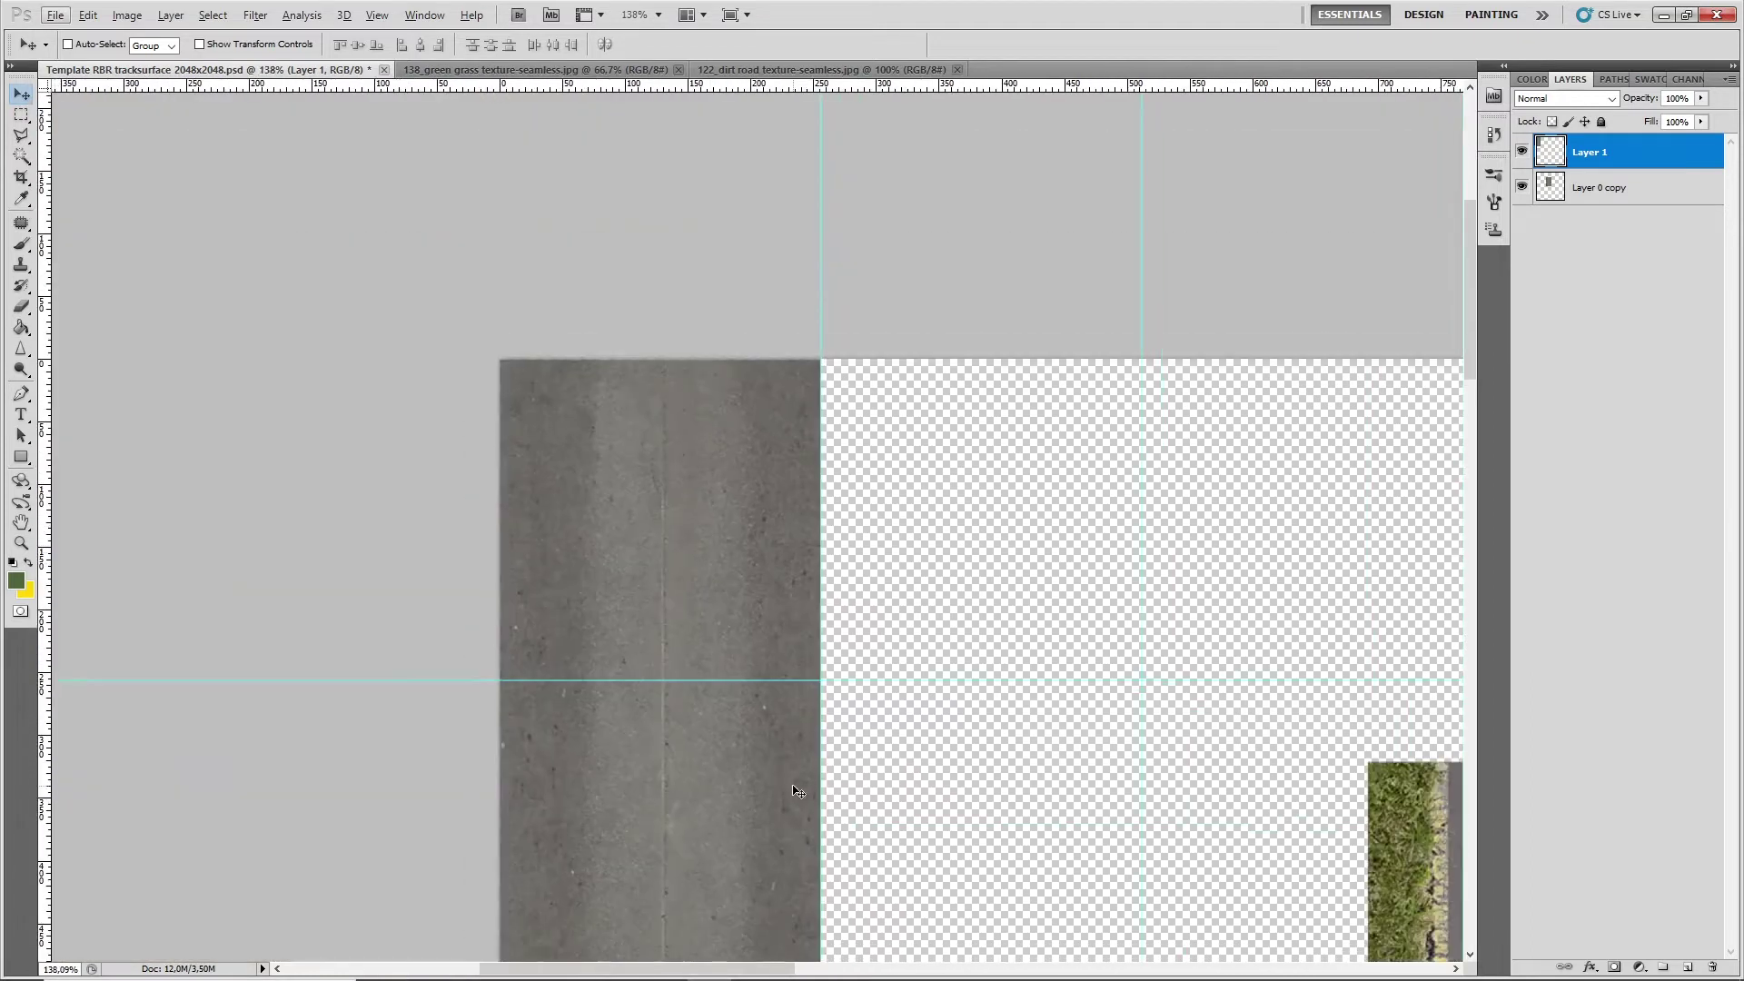
scroll(798, 778, down, 8)
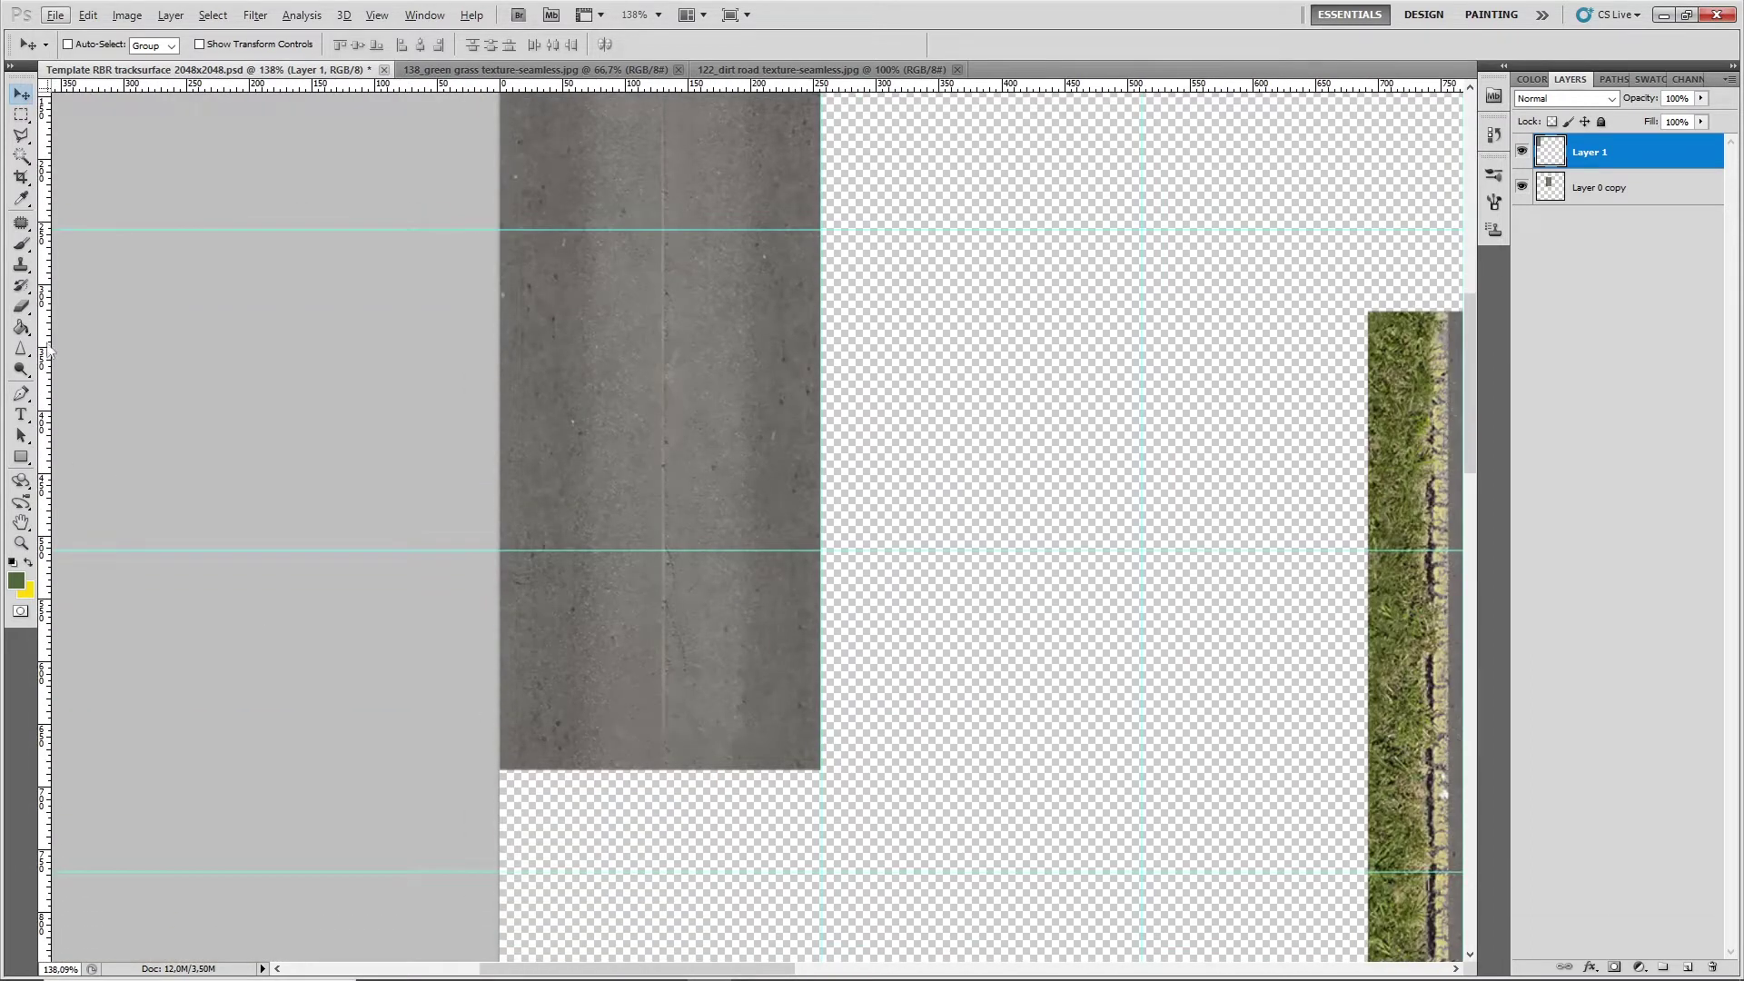
Delete the part of the tarmac strip below the horizontal guide
click(21, 118)
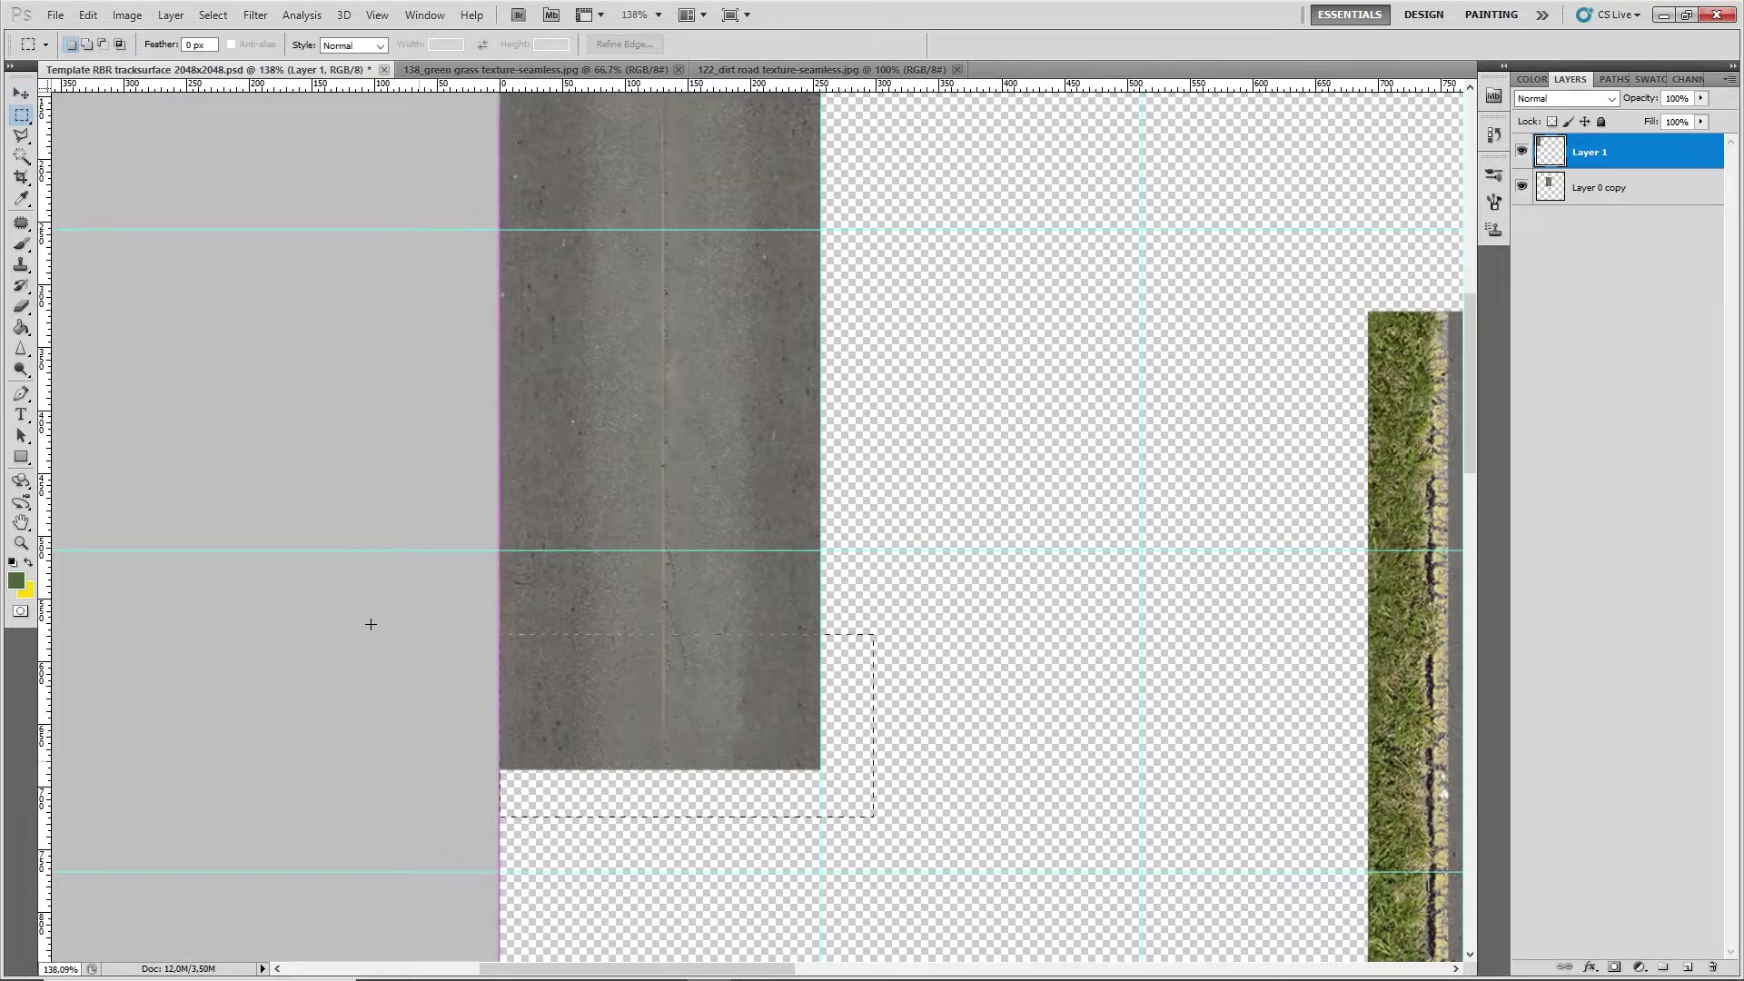
drag(370, 606, 370, 551)
key(Delete)
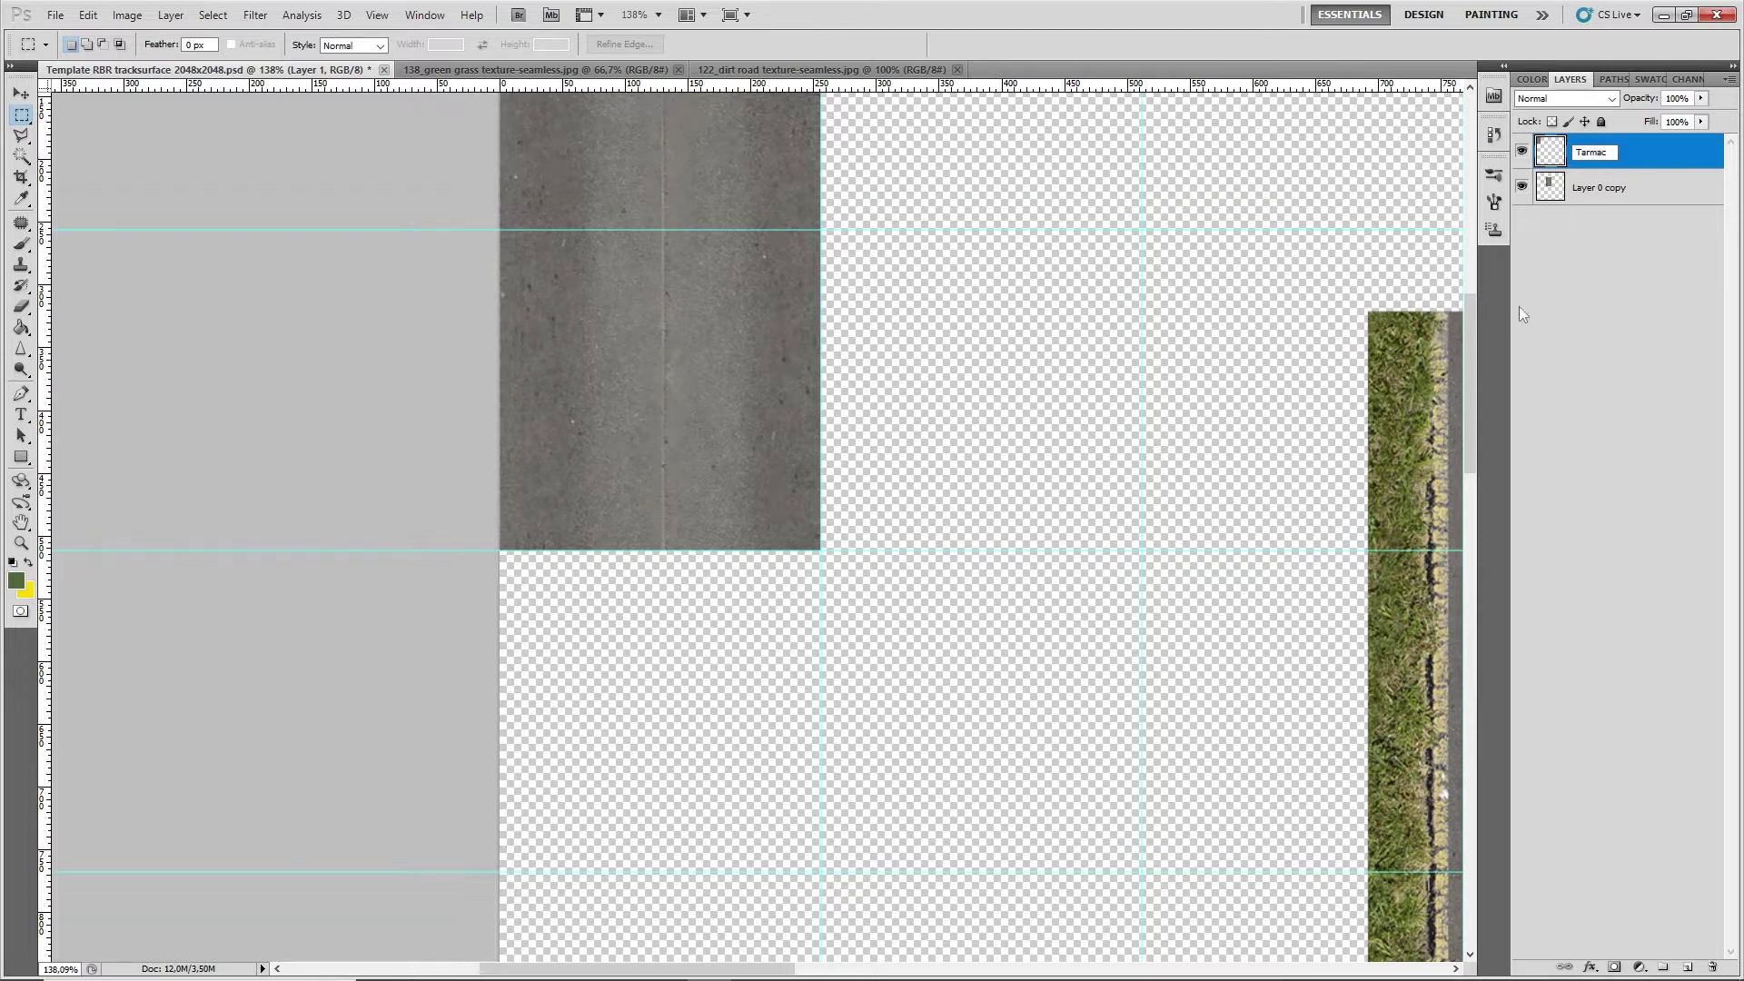
Select the road's left grass edge with the Rectangular Marquee
click(22, 93)
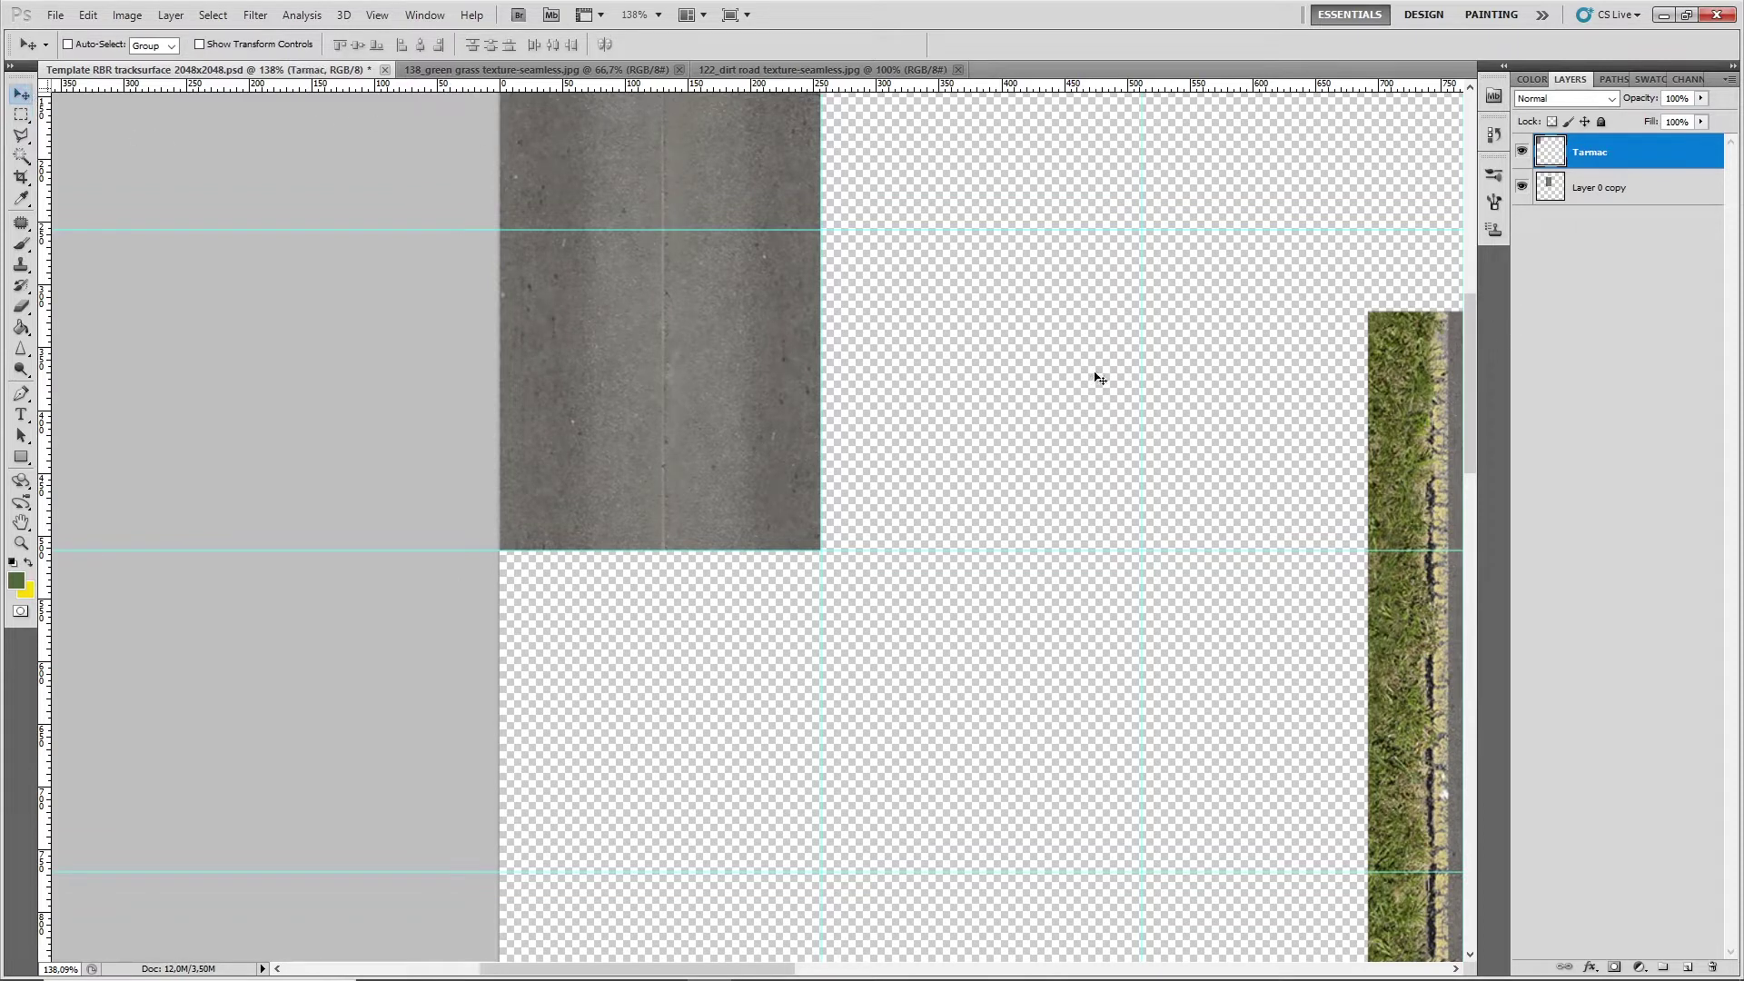
drag(767, 968, 931, 968)
scroll(1129, 661, down, 2)
scroll(1129, 661, down, 1)
scroll(1138, 690, up, 1)
scroll(1138, 690, down, 2)
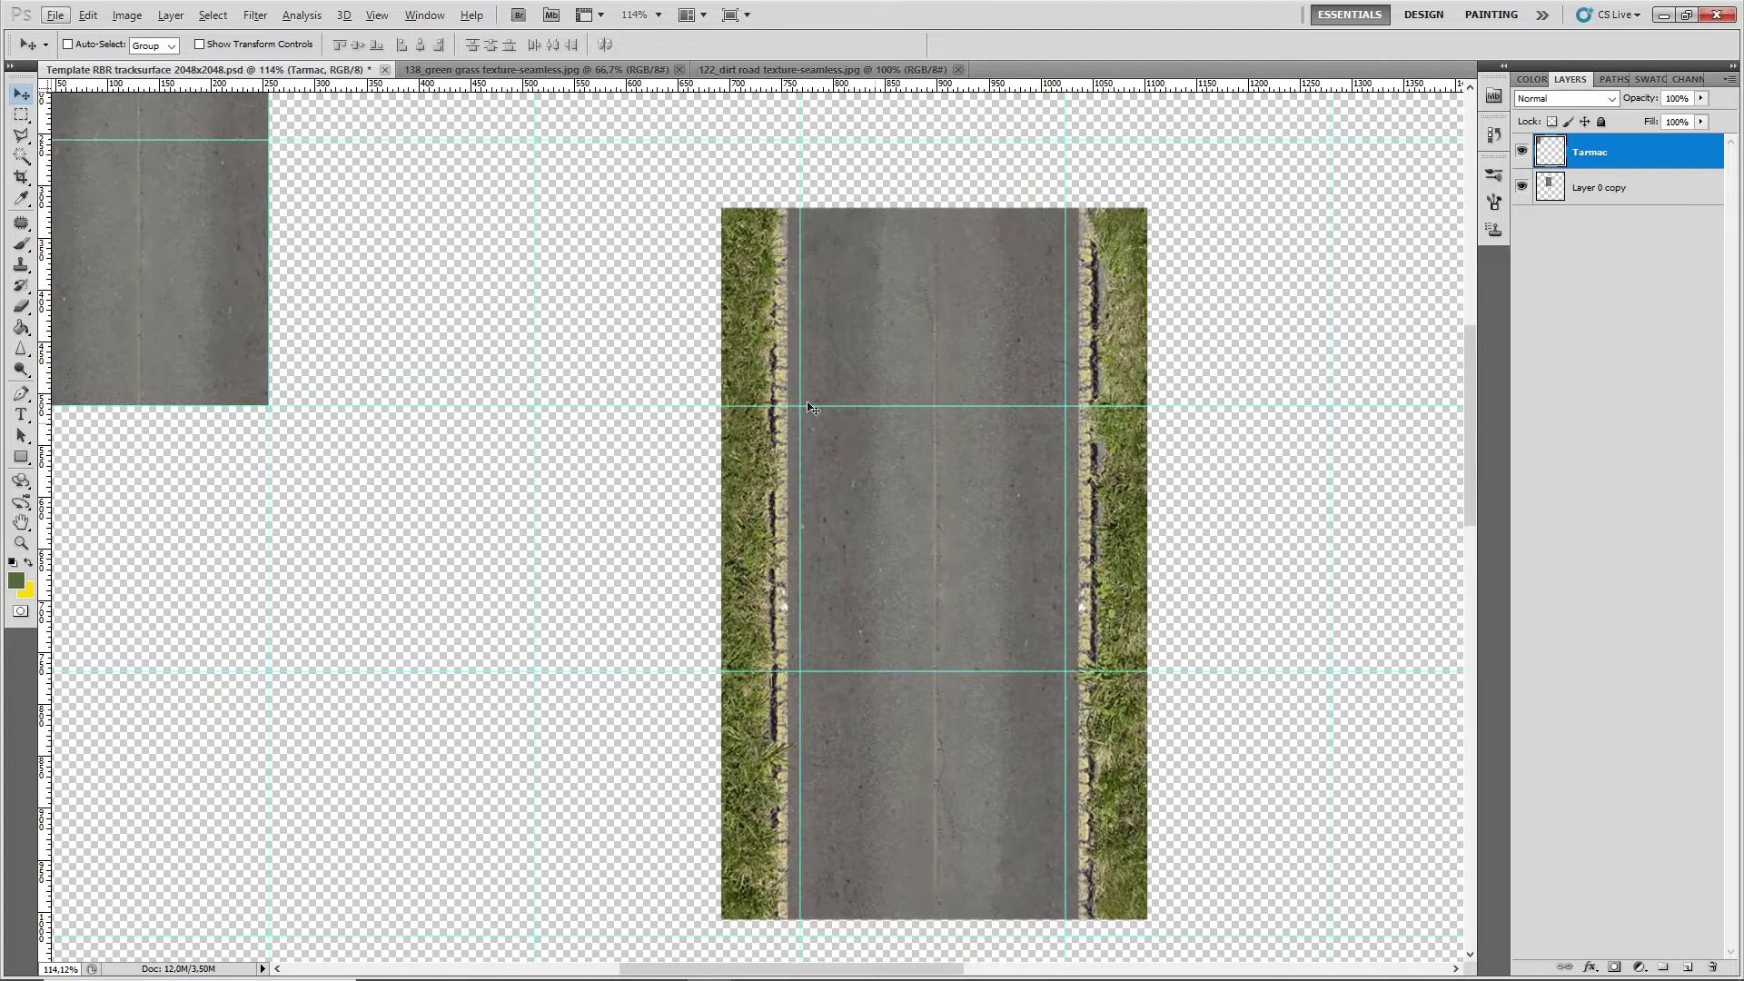
click(21, 115)
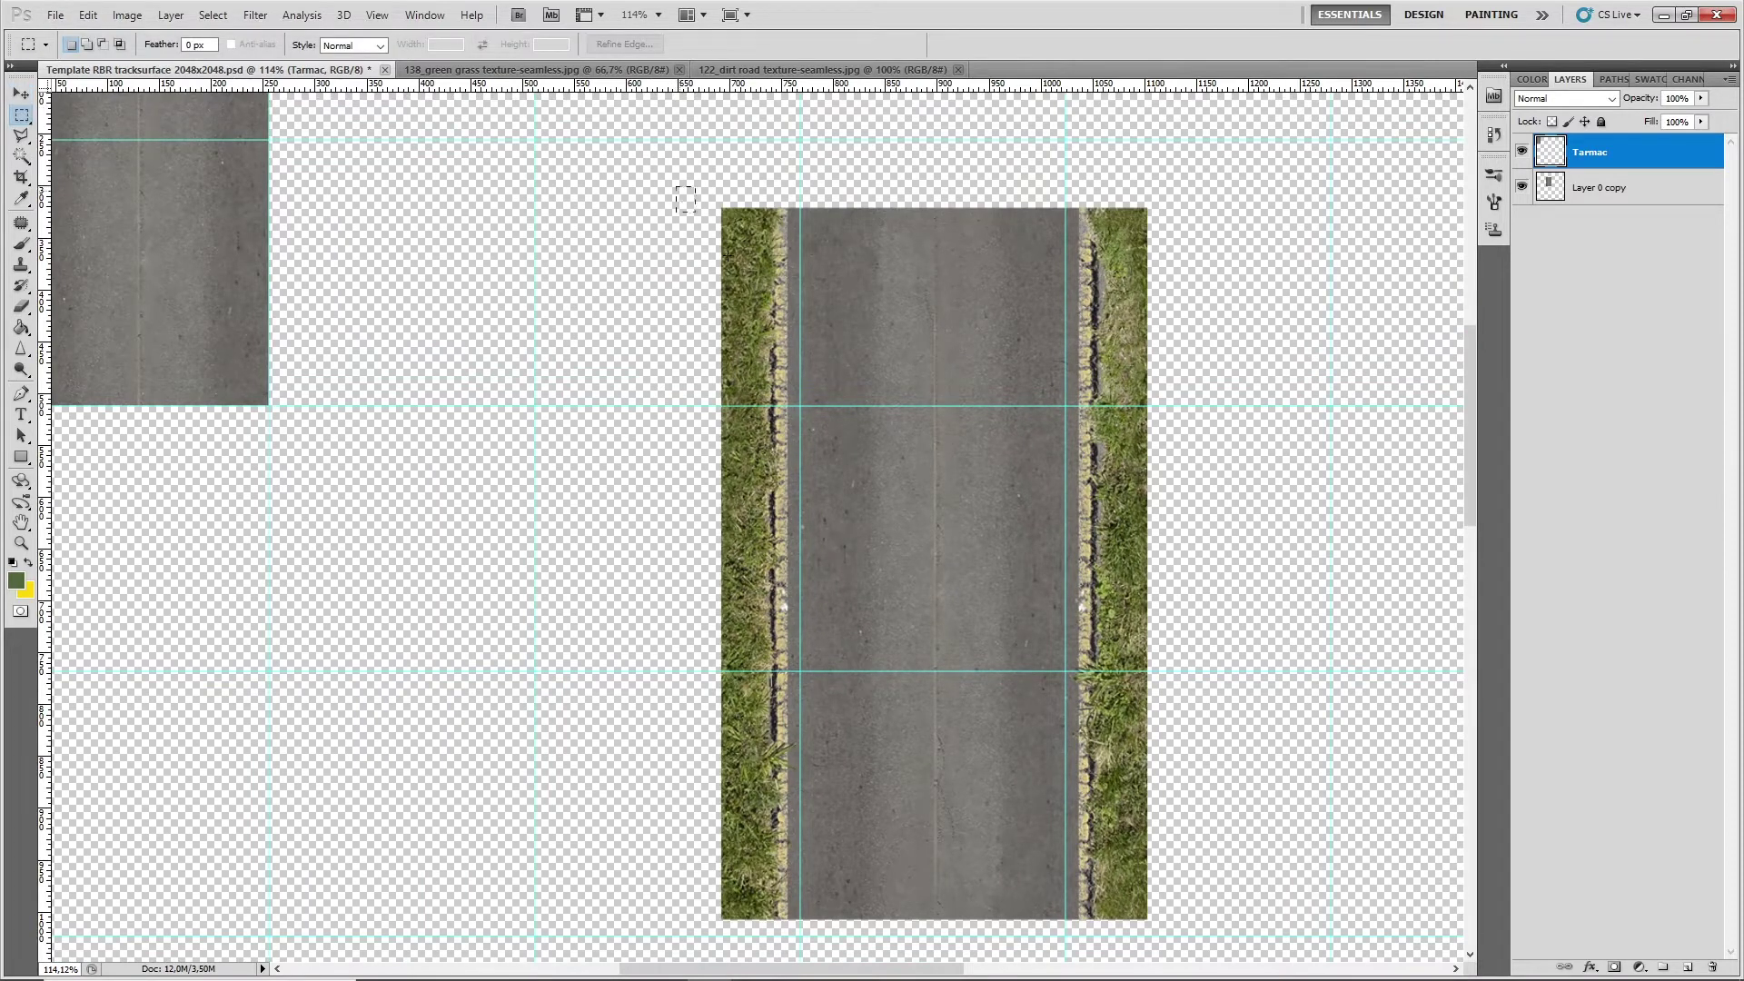
scroll(793, 893, down, 1)
drag(794, 899, 799, 849)
Copy the left edge from Layer 0 copy, paste it as Layer 1, and move it left
click(1579, 183)
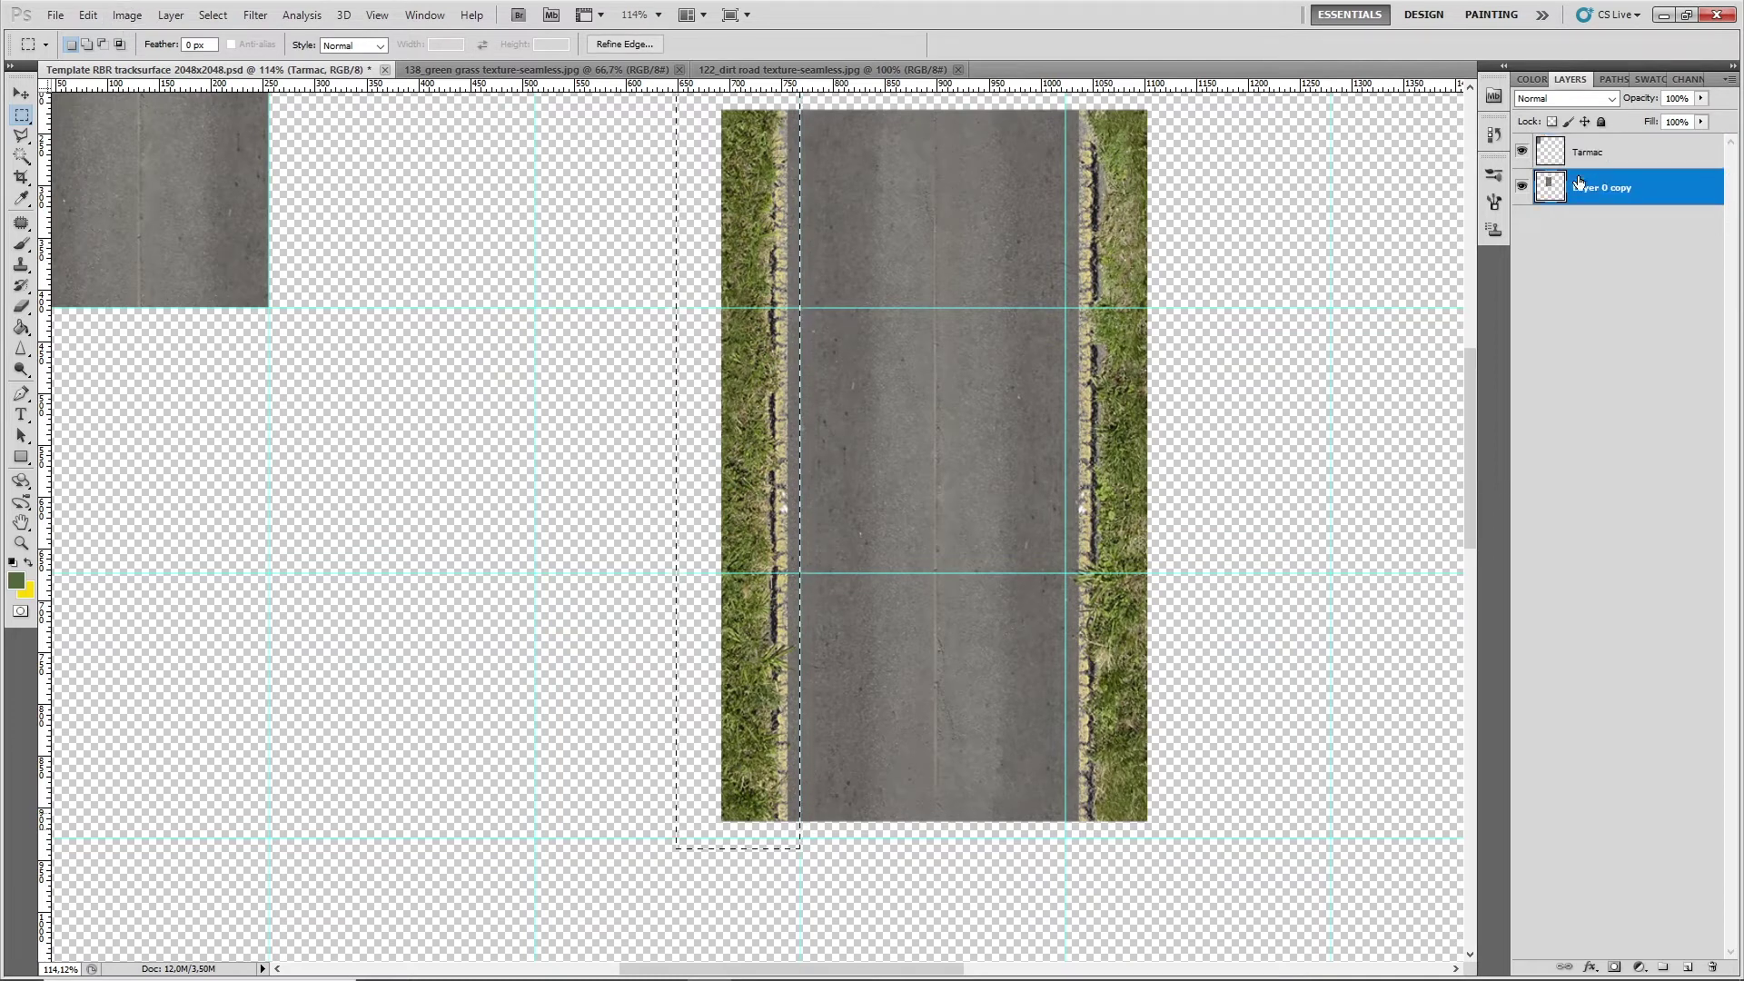
click(89, 15)
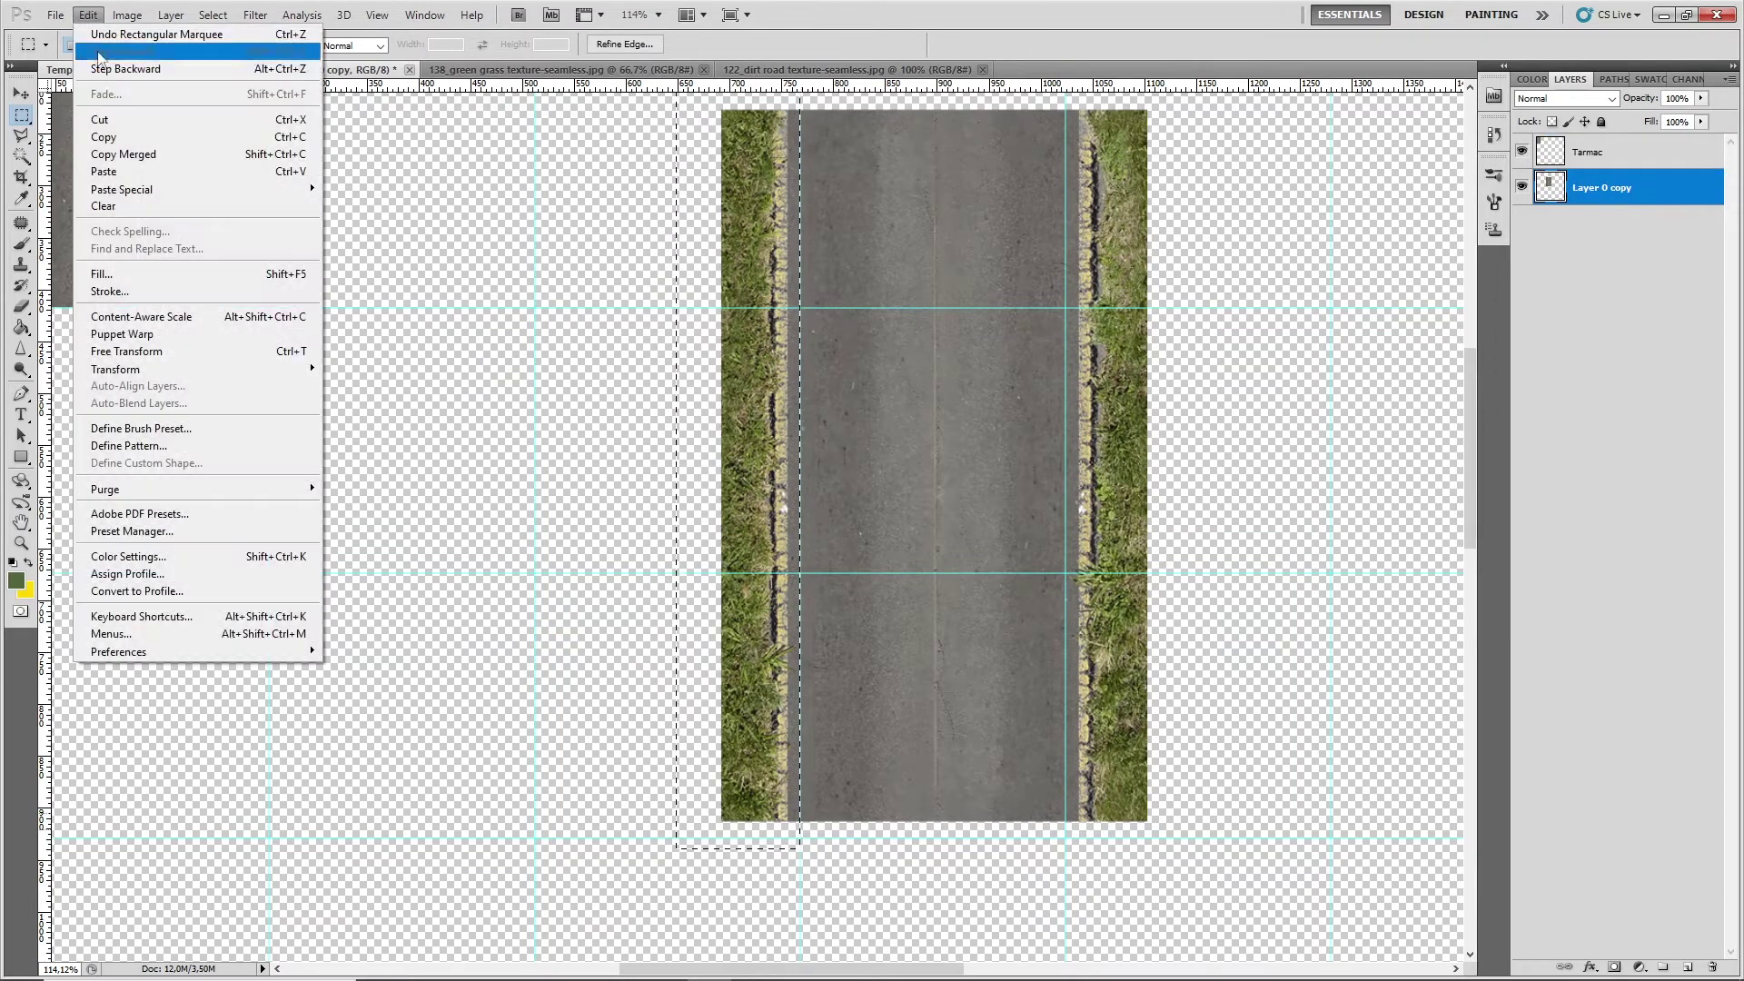
click(109, 139)
click(88, 15)
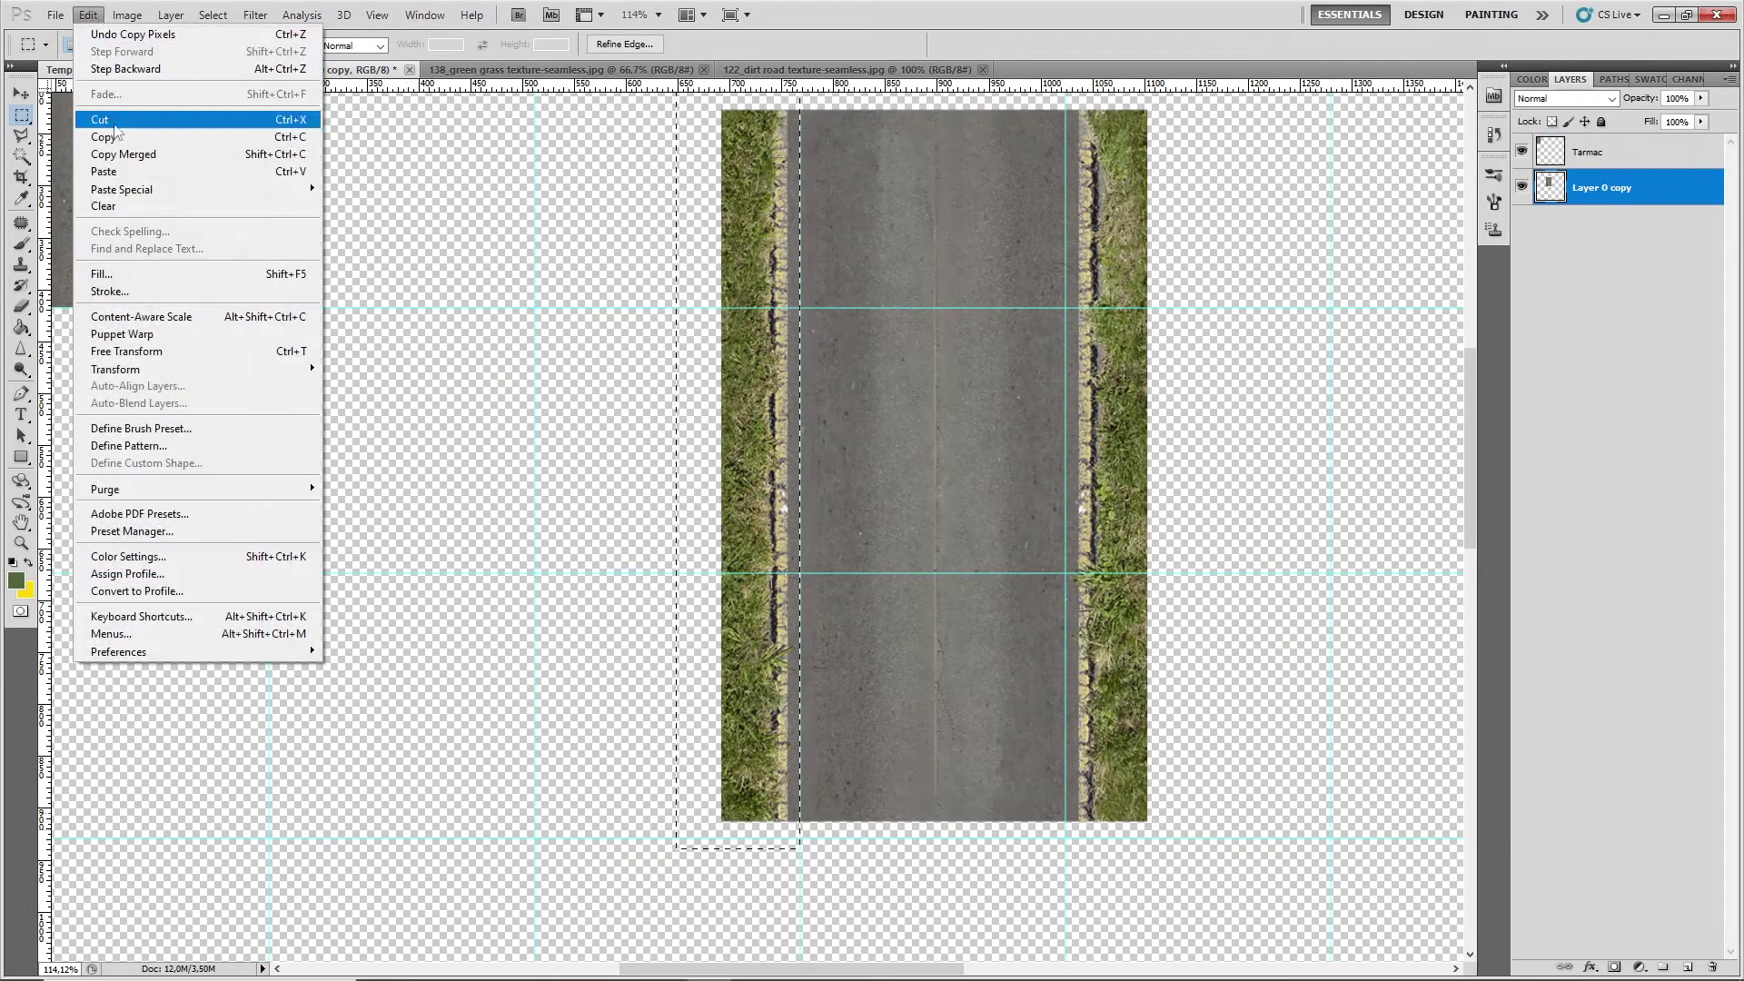
click(105, 171)
click(19, 94)
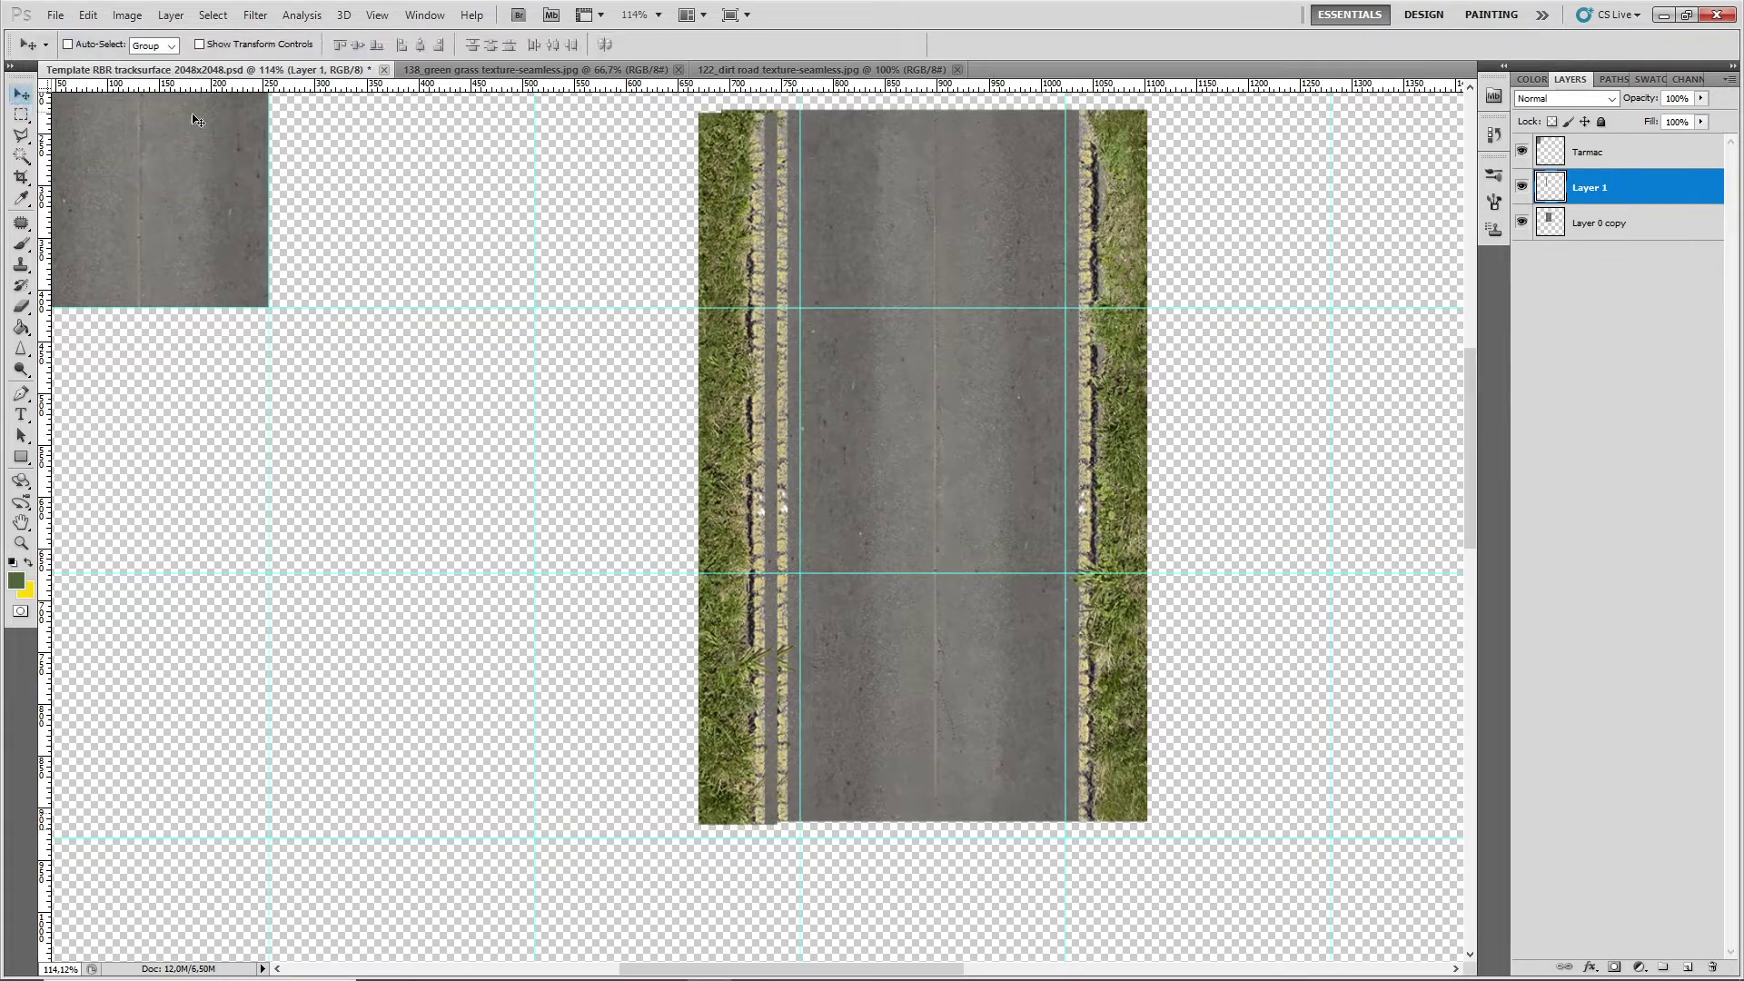
drag(745, 277, 431, 252)
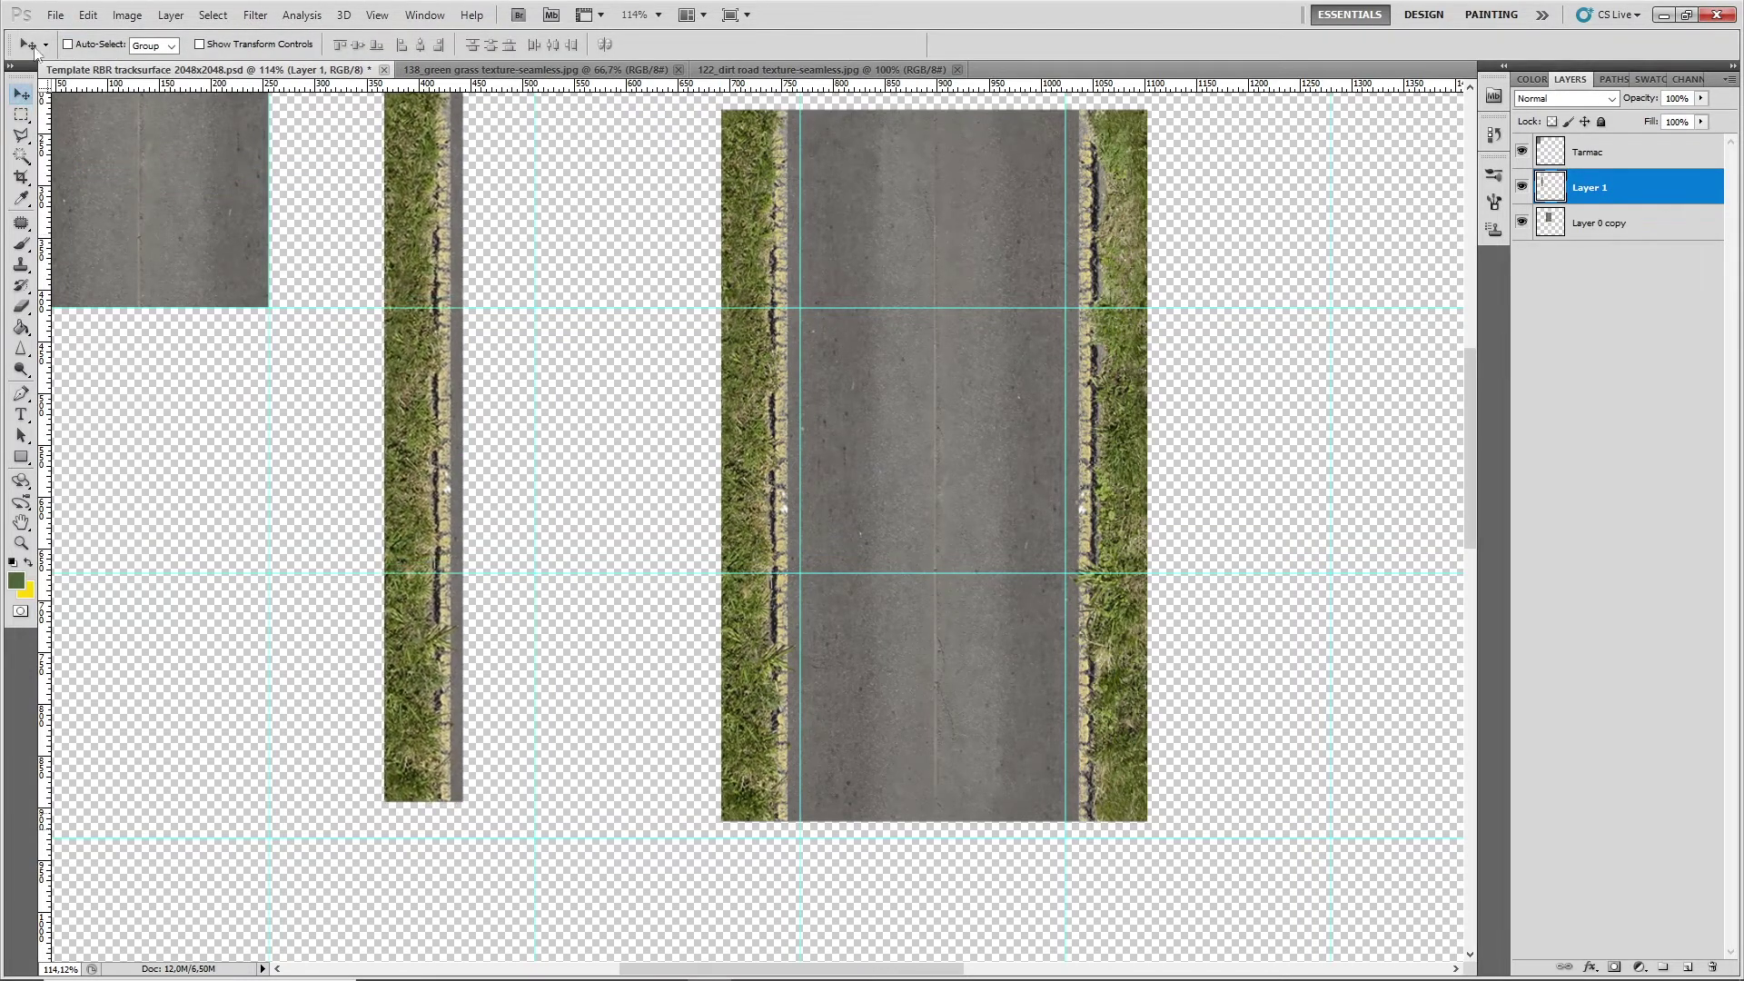
Select the road's right grass edge on Layer 0 copy and paste it as Layer 2
click(20, 115)
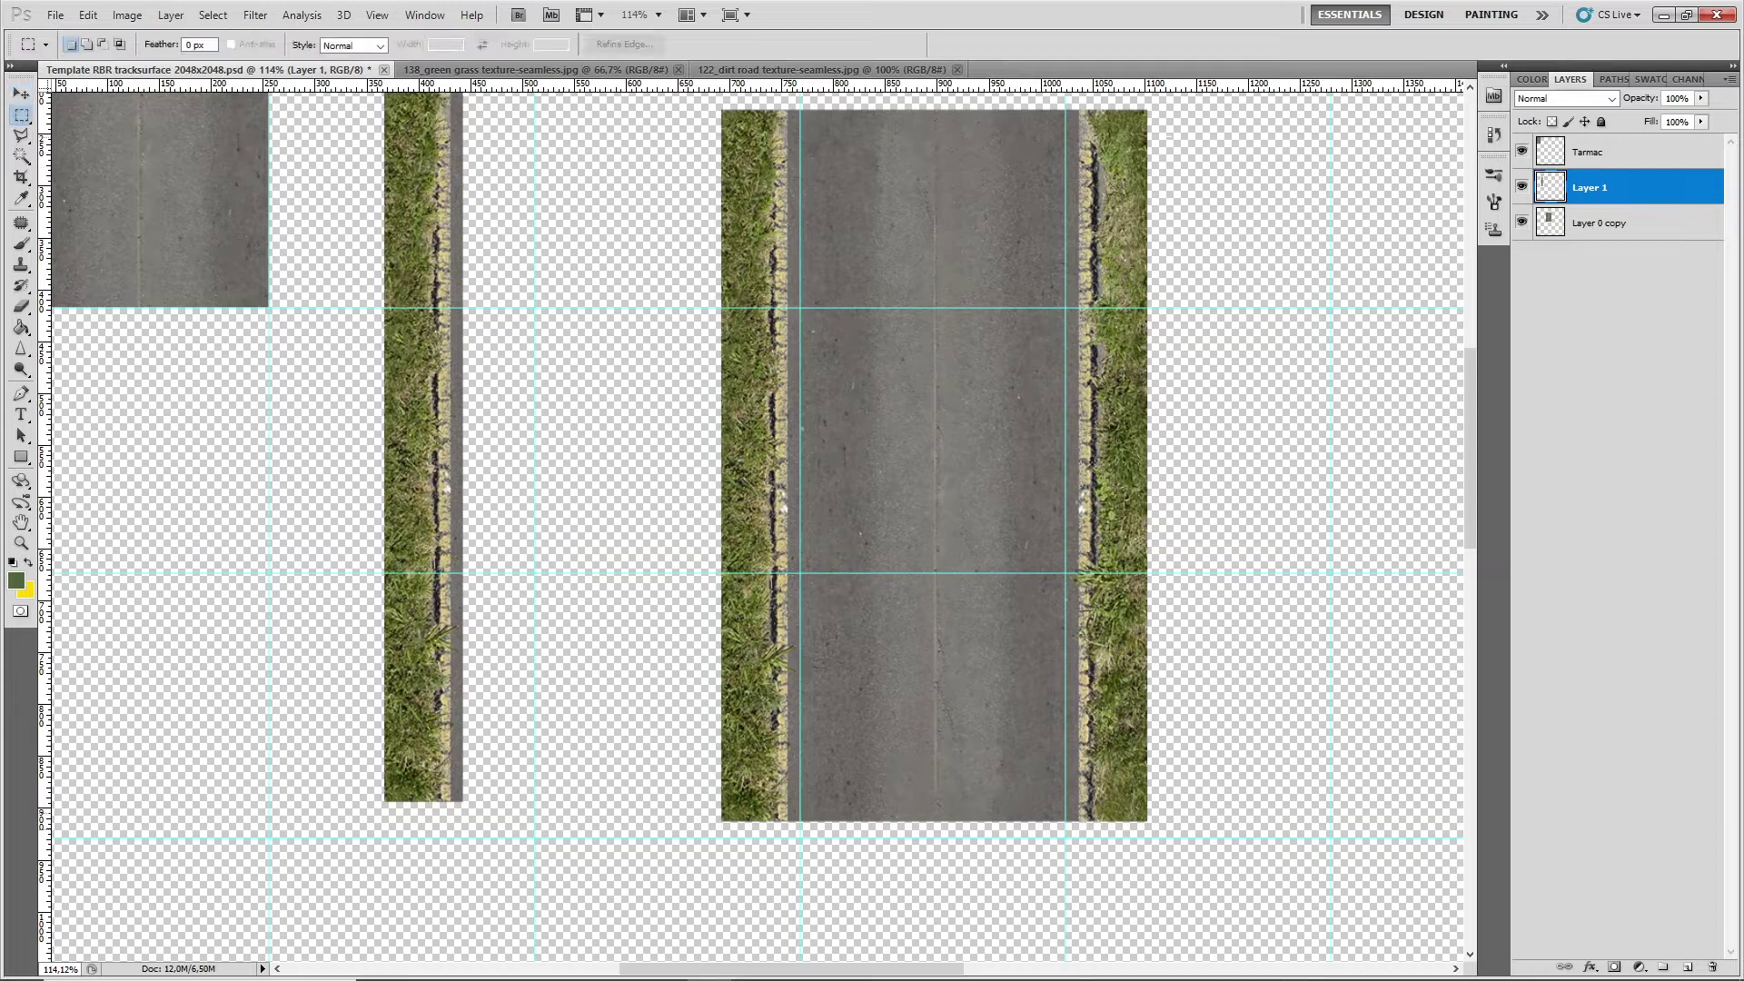
drag(1174, 103, 1067, 860)
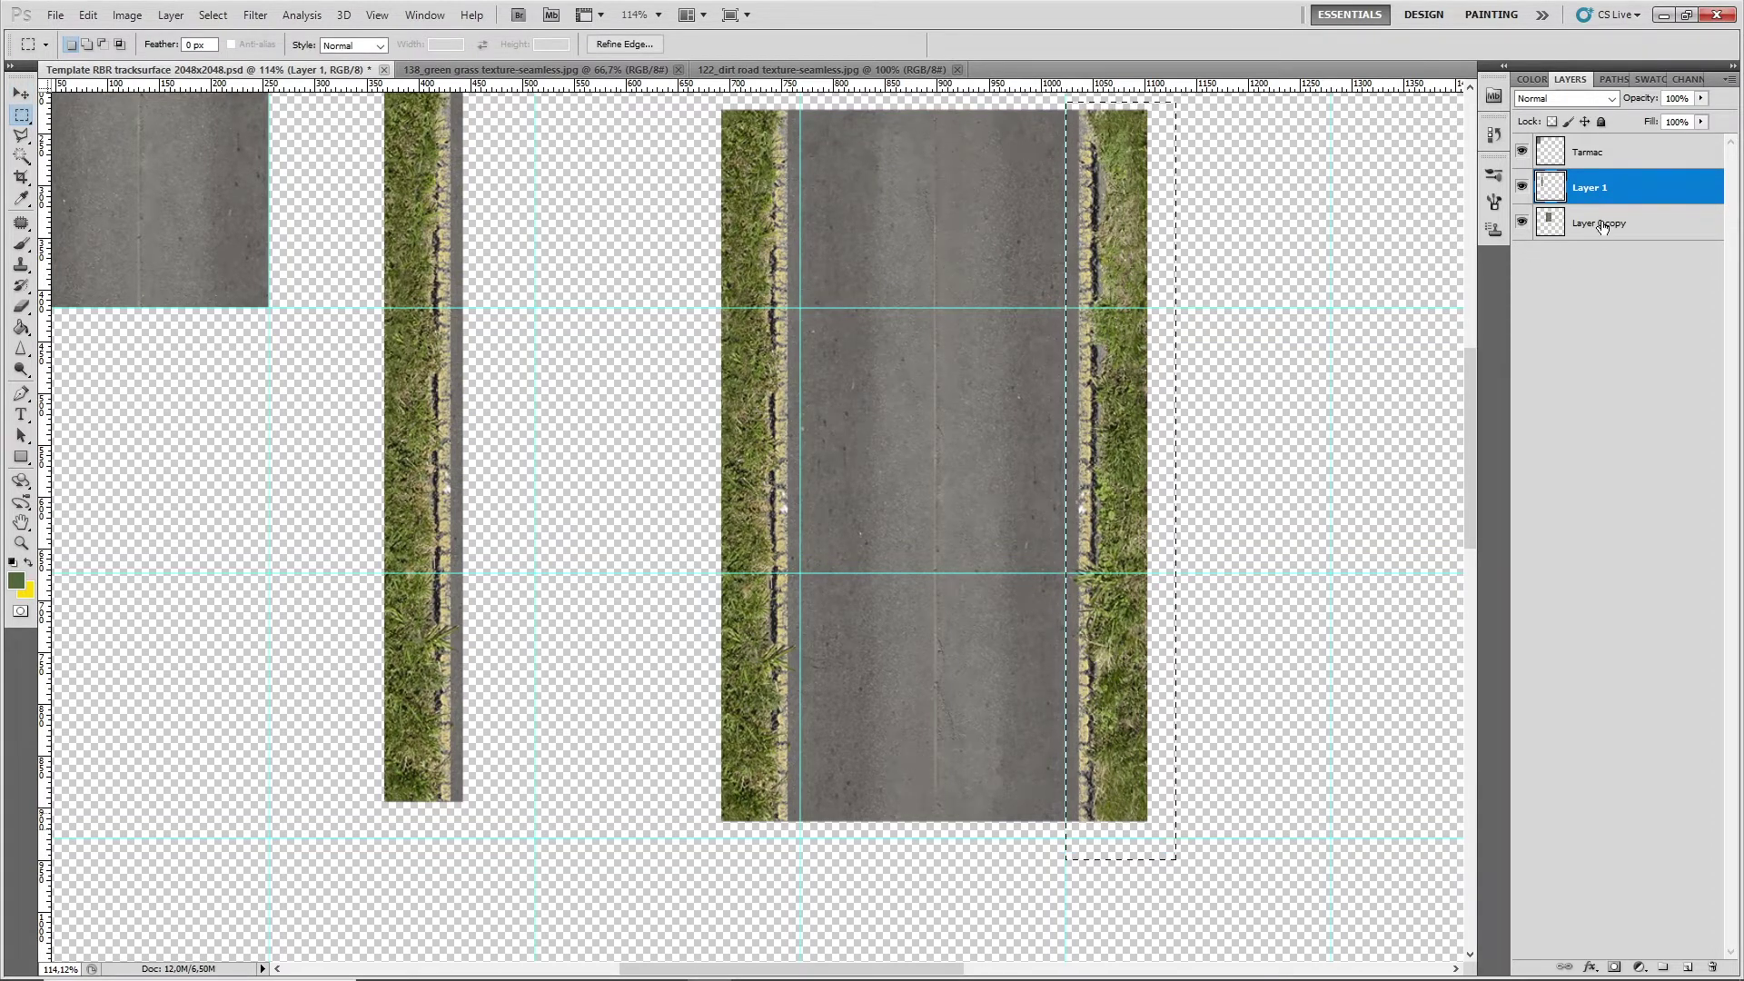
click(1594, 225)
click(88, 16)
click(136, 137)
click(88, 15)
click(102, 165)
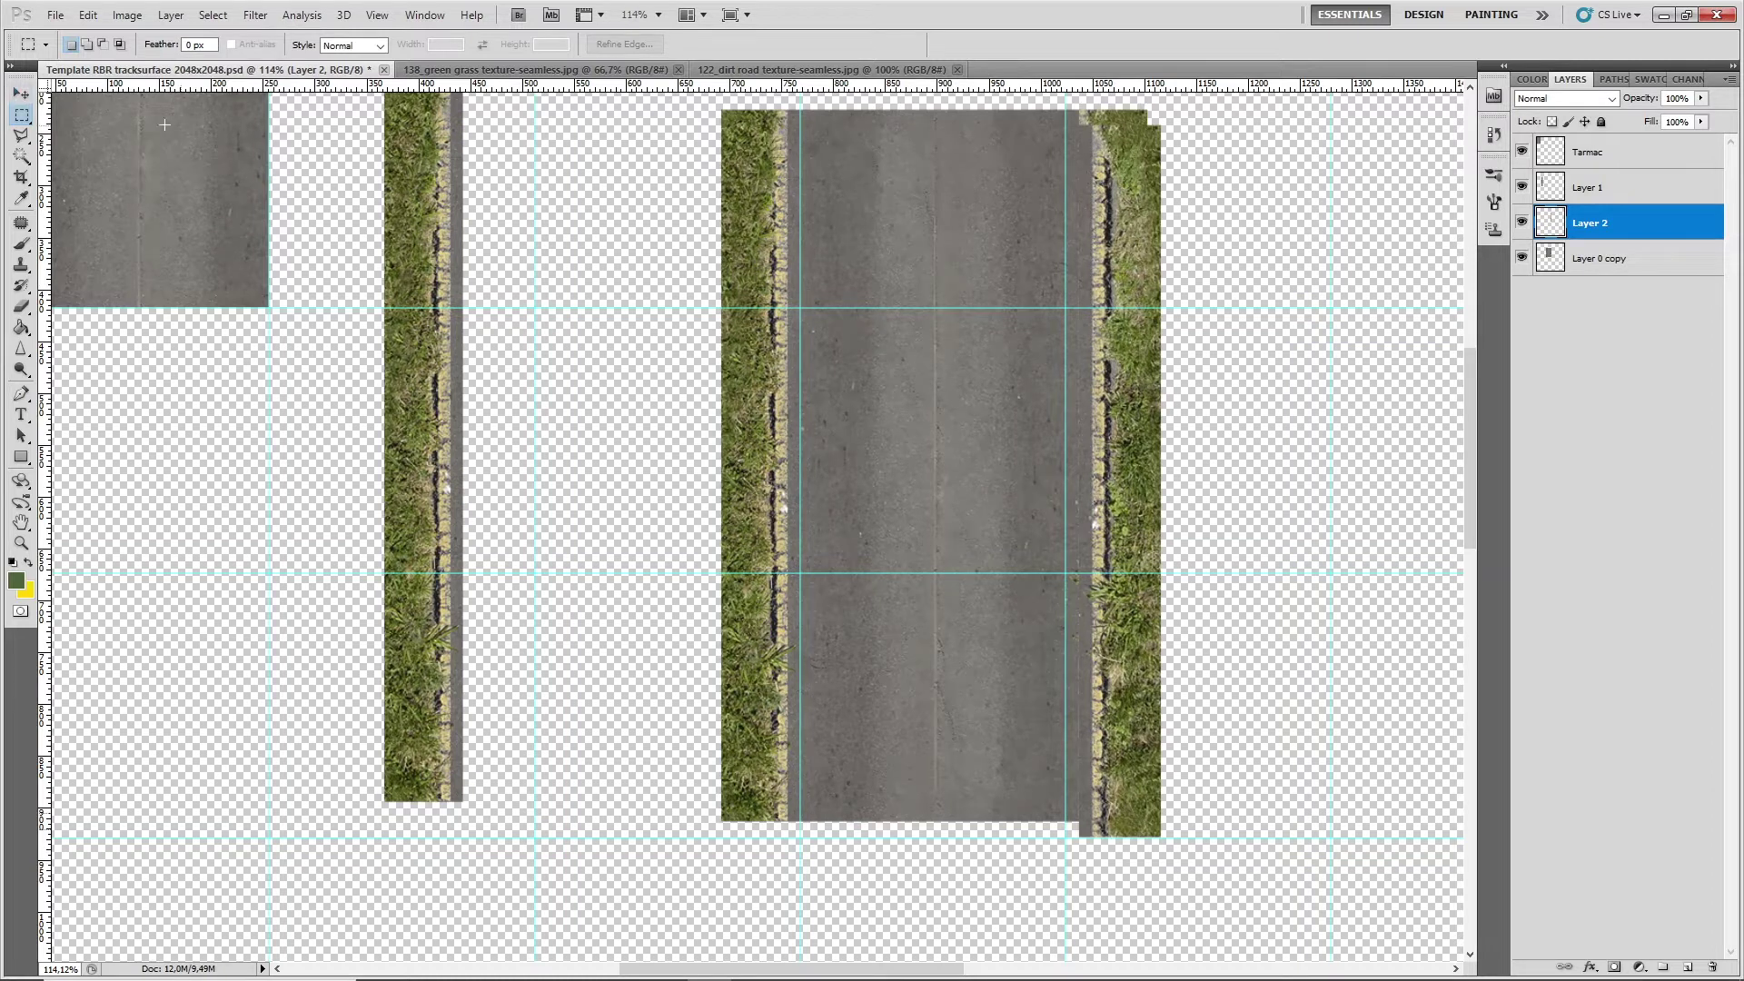
click(24, 94)
Drag Layer 2's strip beside the Layer 1 strip and fine-tune its position
drag(1126, 275, 524, 261)
scroll(591, 276, up, 3)
scroll(613, 348, up, 1)
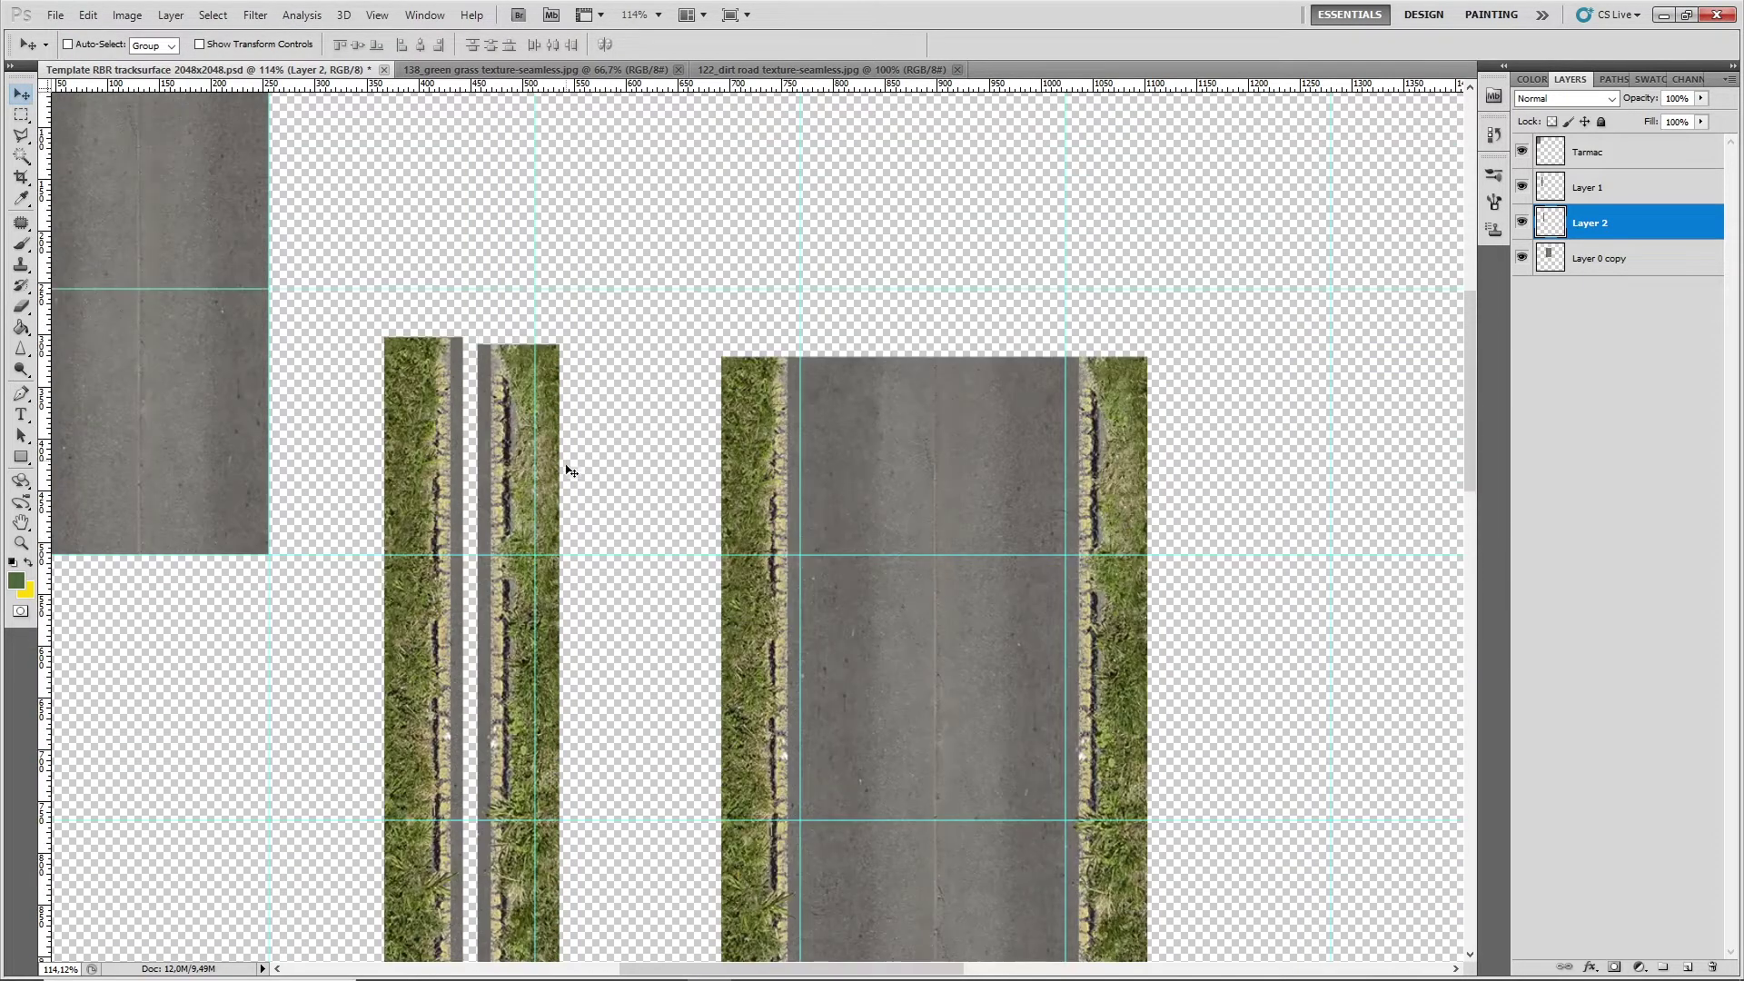
scroll(591, 517, down, 3)
drag(491, 490, 445, 288)
mouse_move(485, 452)
mouse_down()
mouse_move(432, 451)
mouse_move(500, 454)
mouse_move(491, 472)
mouse_up()
Snap Layer 1's strip to the canvas top and nudge both strips into alignment
click(1640, 196)
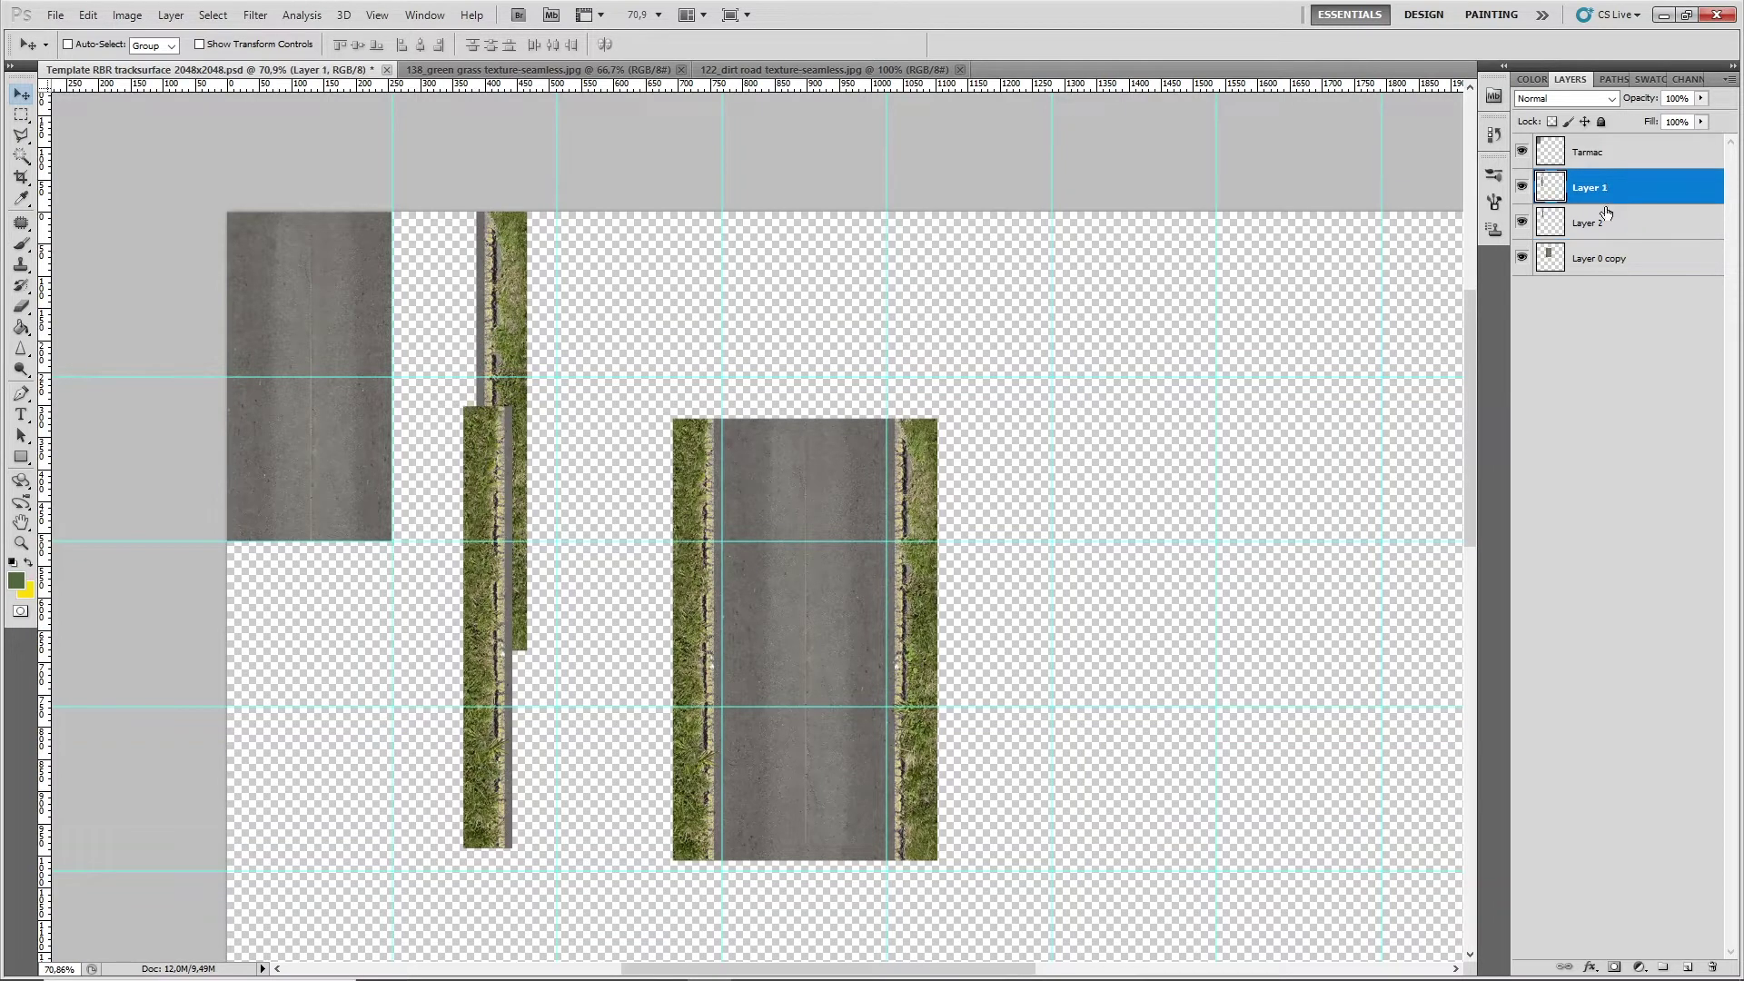
drag(471, 474, 437, 284)
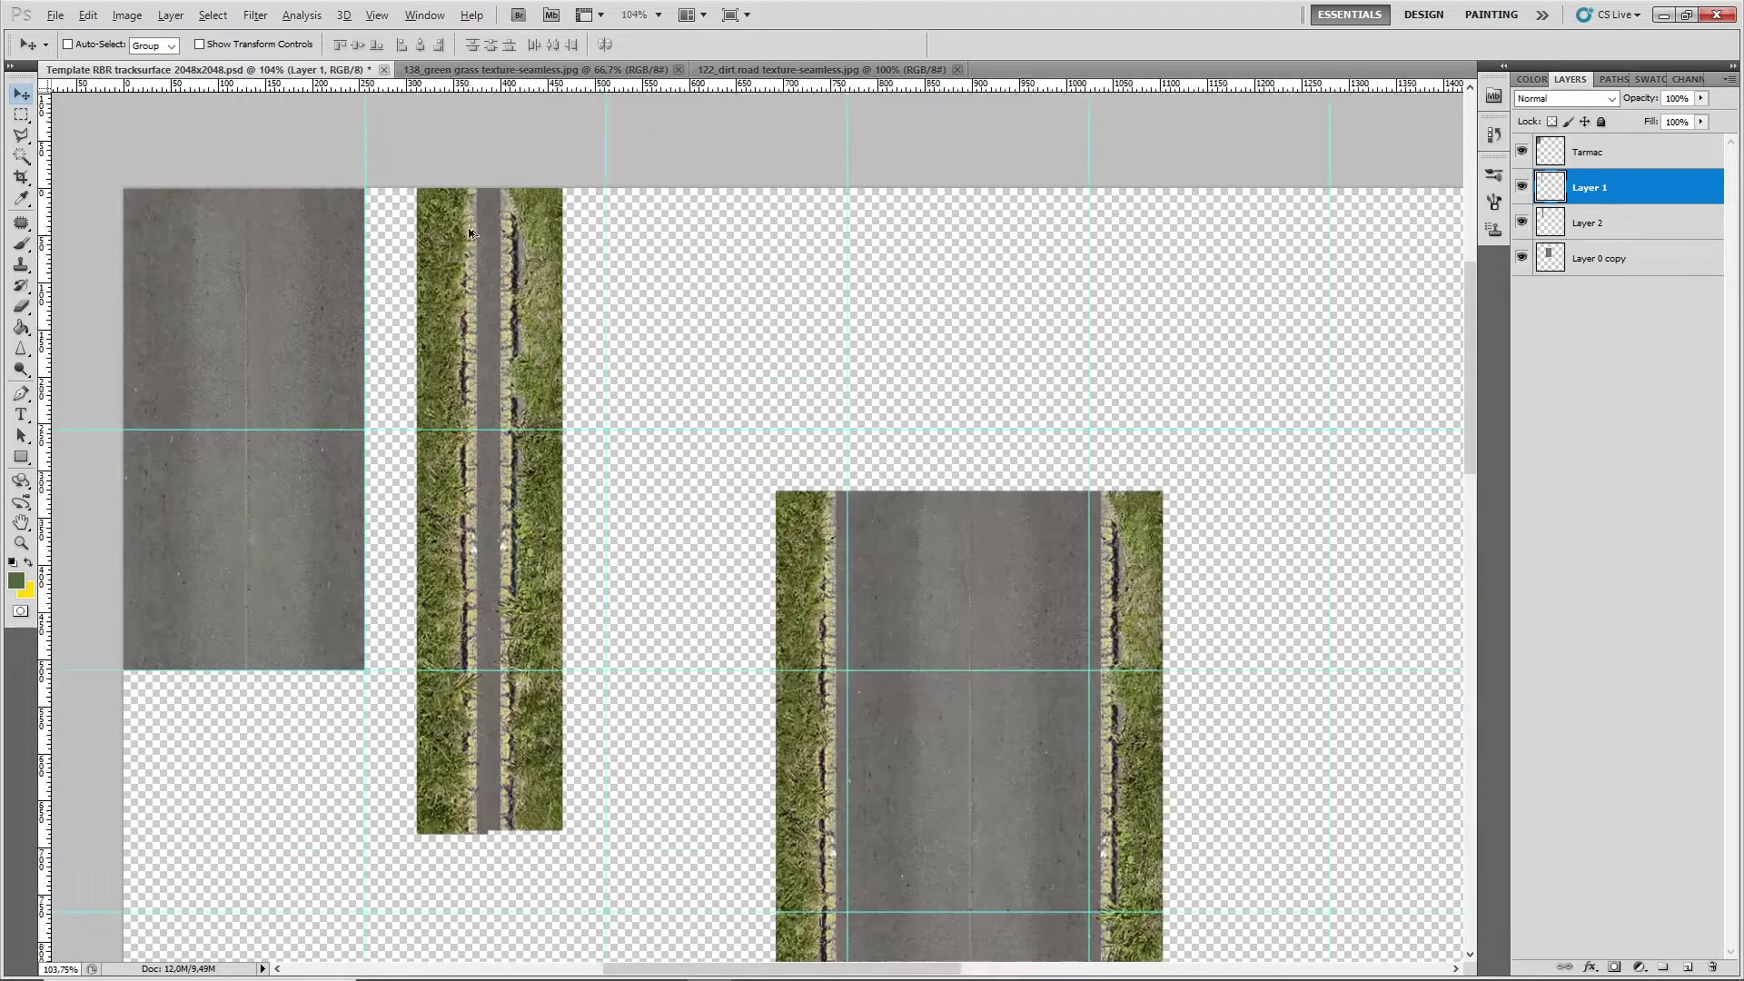
scroll(451, 281, up, 4)
drag(628, 310, 616, 285)
click(1580, 224)
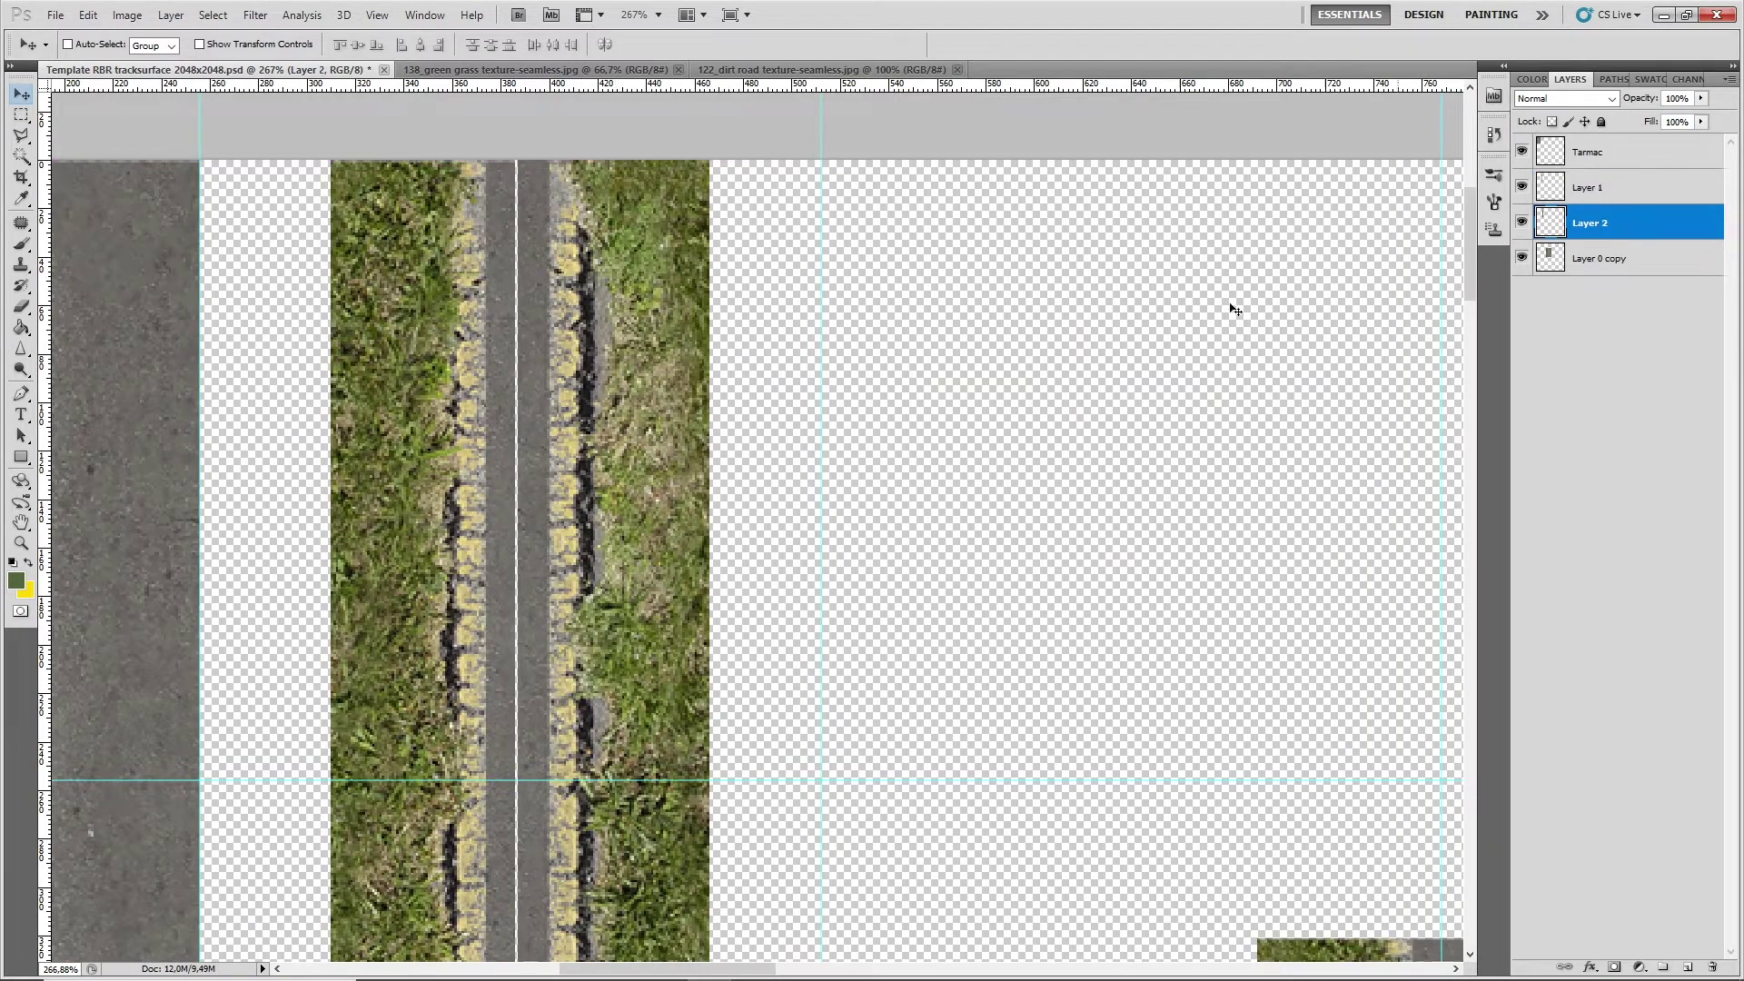
drag(628, 370, 623, 377)
drag(442, 380, 444, 381)
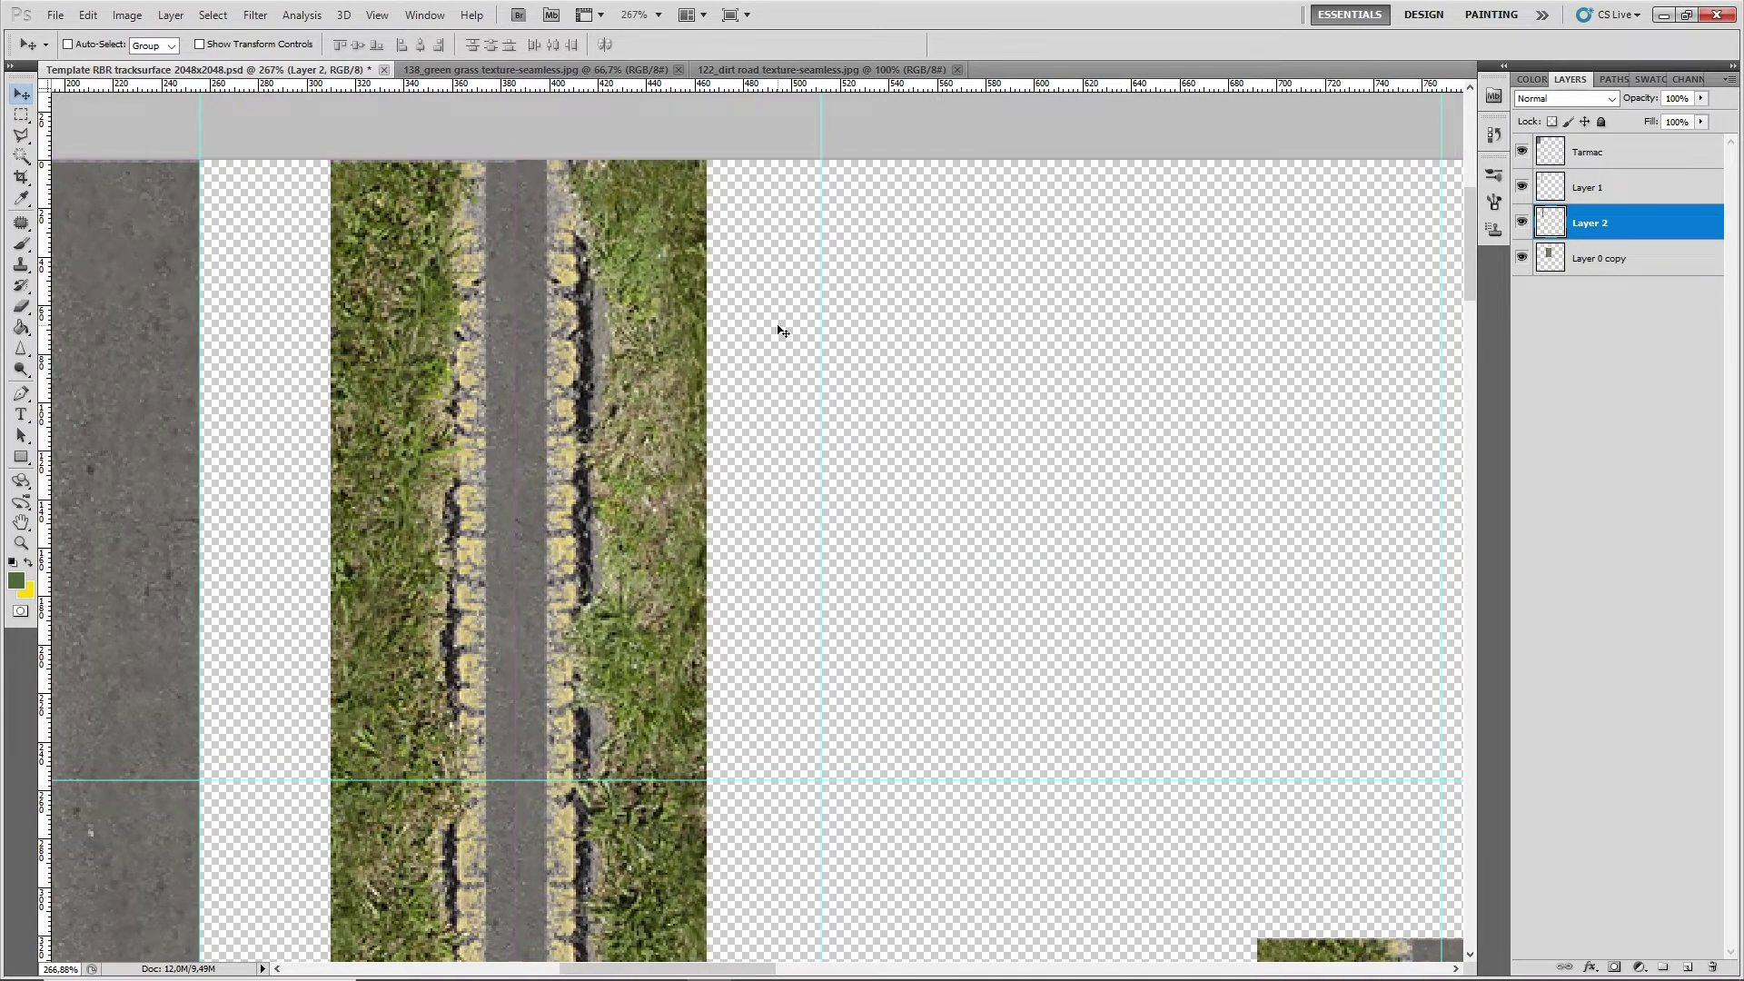
click(1594, 191)
drag(439, 503, 441, 491)
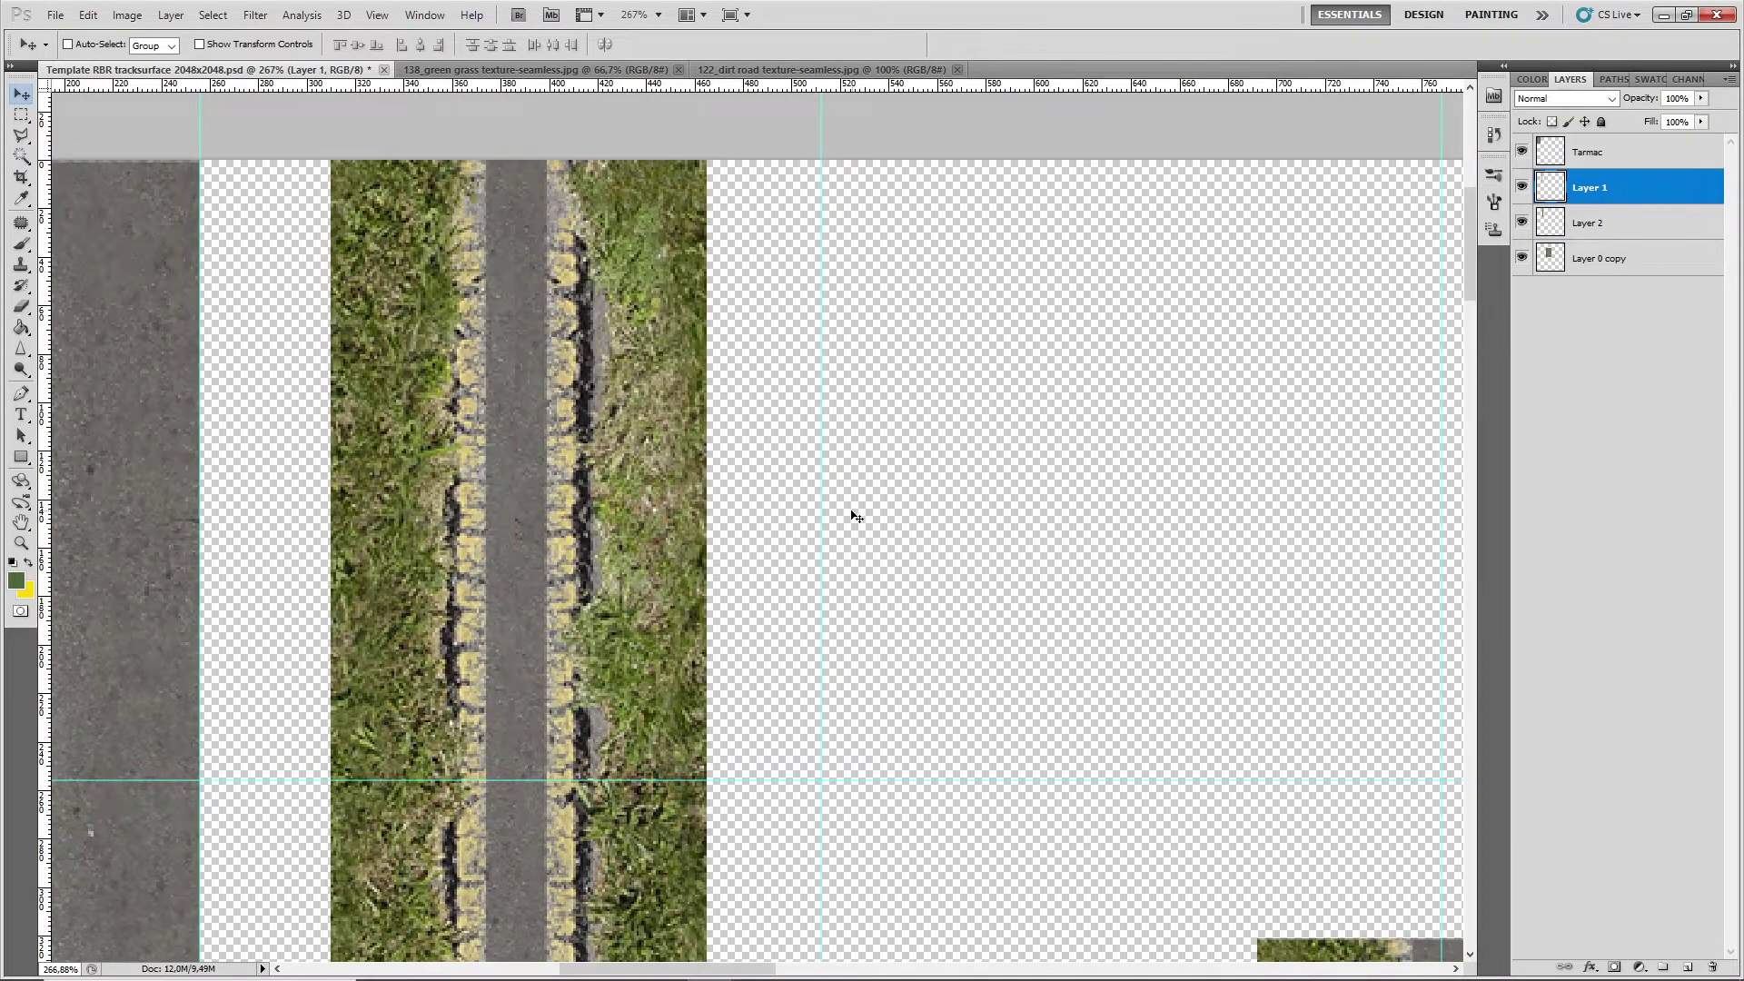
scroll(775, 560, down, 5)
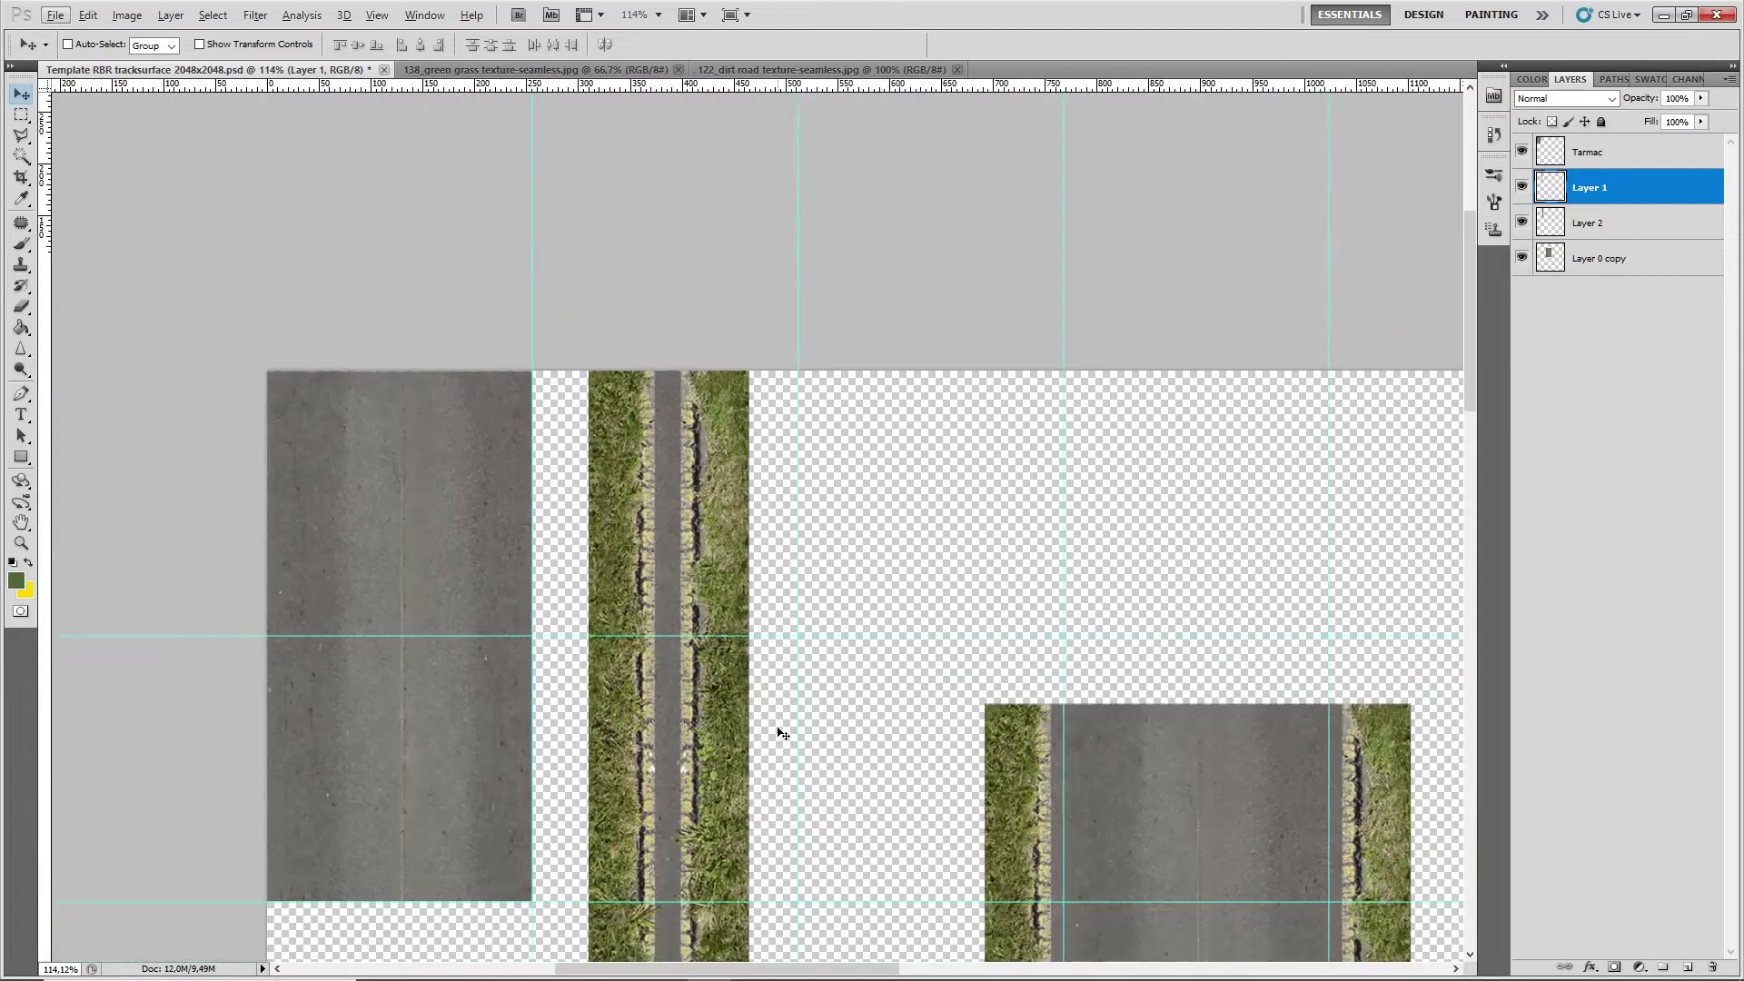
scroll(787, 617, down, 1)
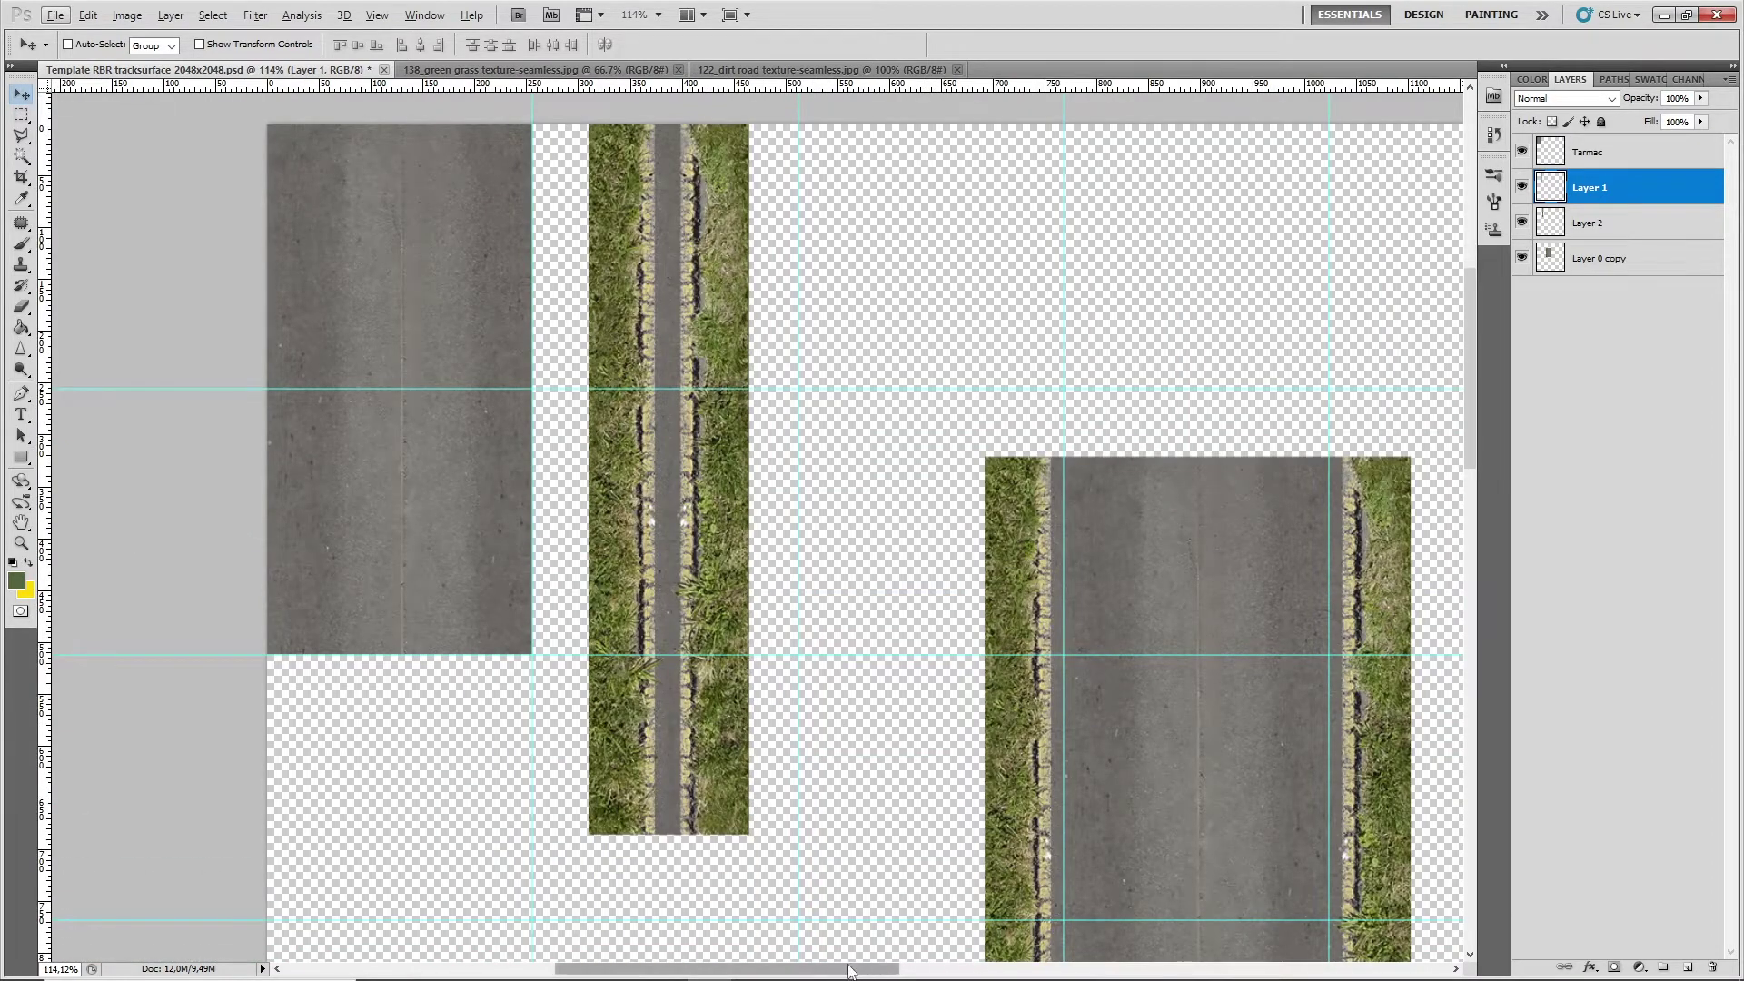
scroll(926, 867, right, 2)
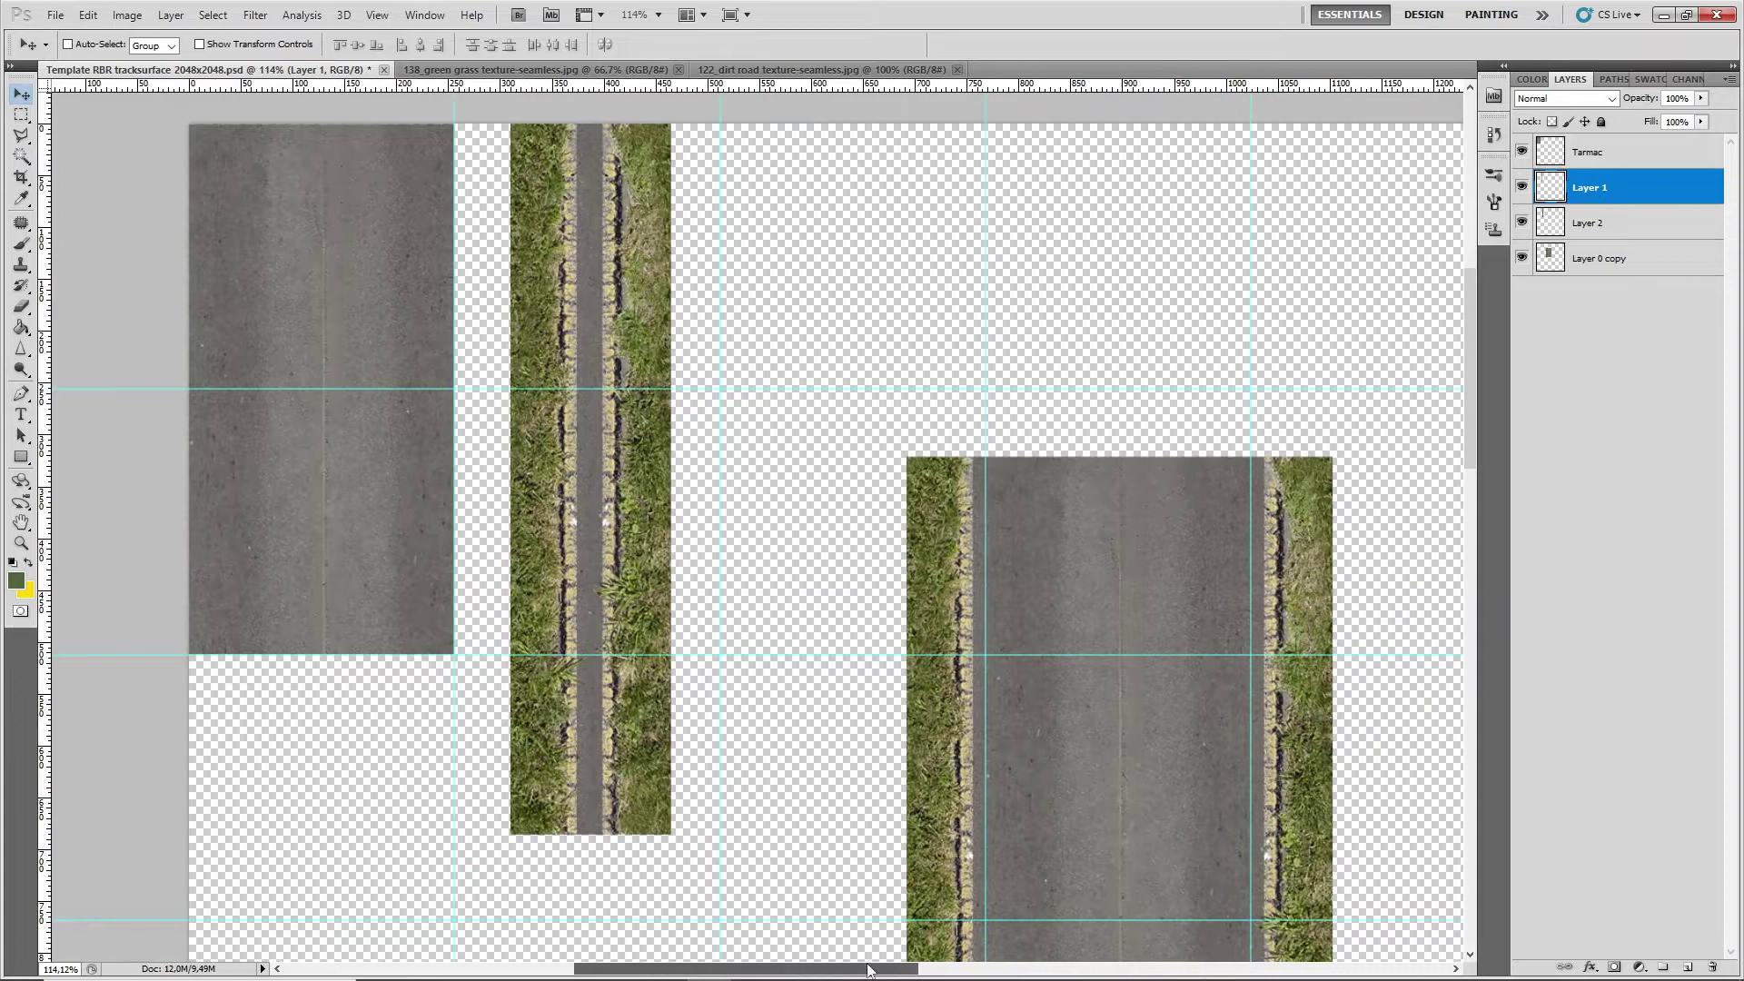
Merge Layer 1 and Layer 2, then name the merged layer 'Road sides'
shift+click(1623, 231)
right_click(1635, 195)
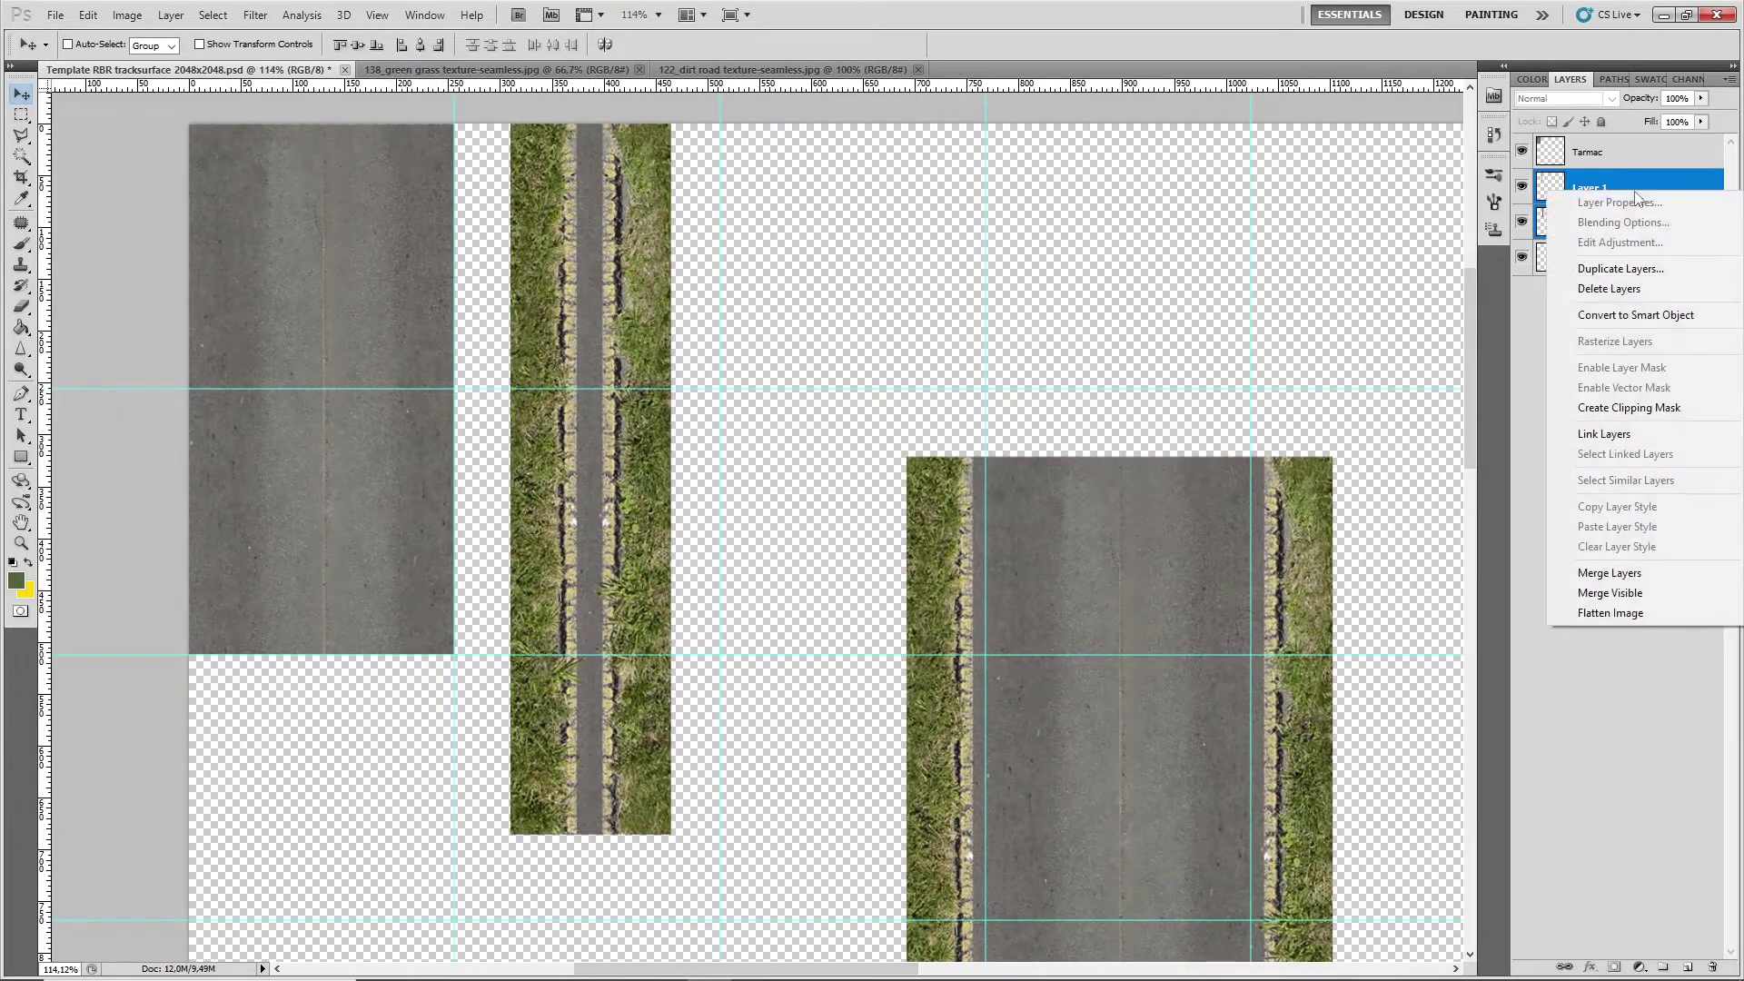
click(1617, 568)
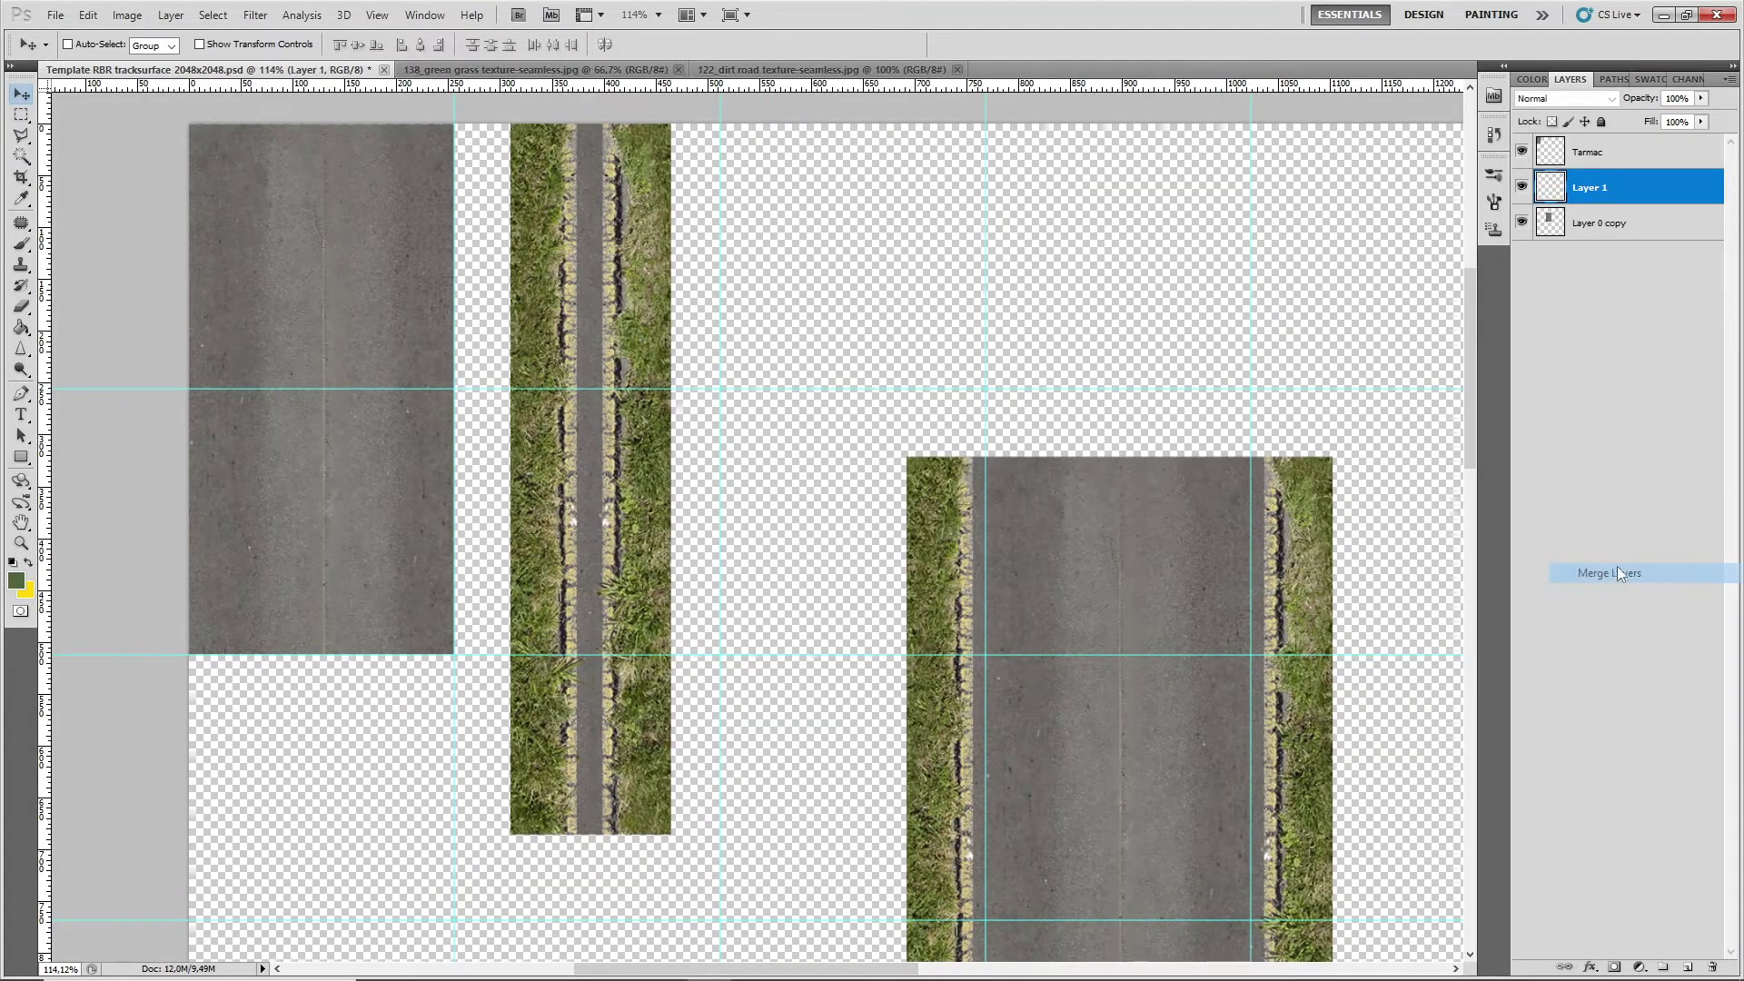
double_click(1599, 189)
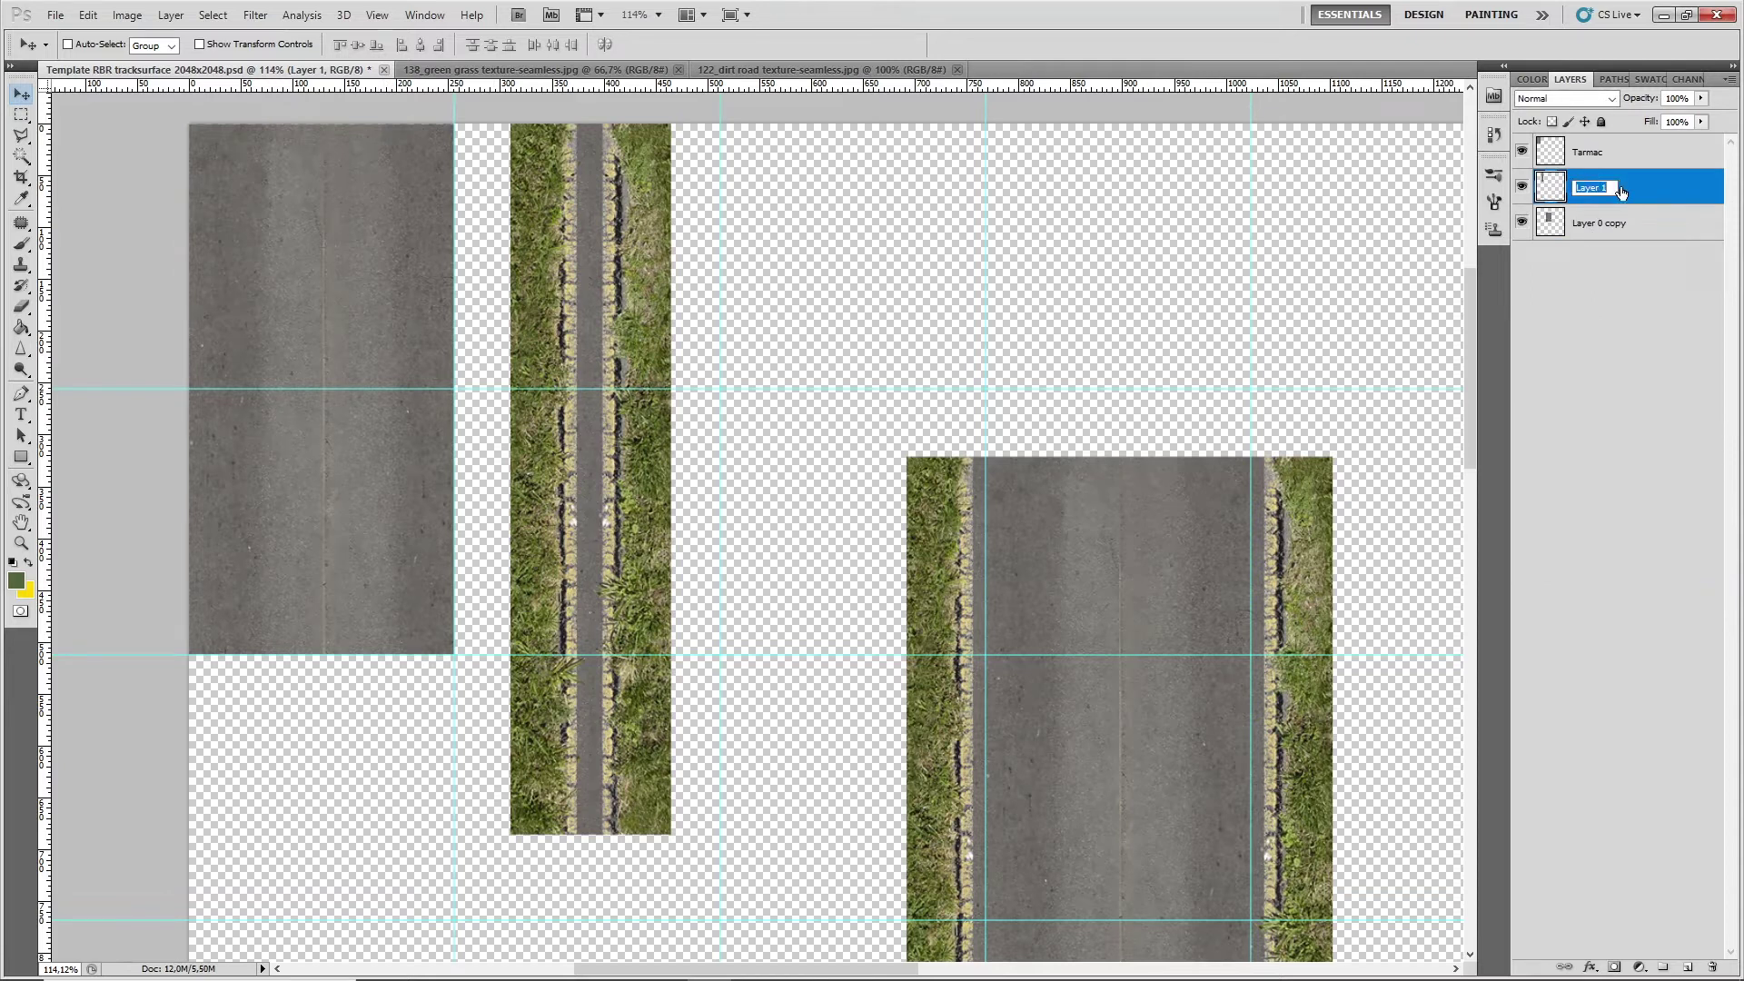
text(Road sides)
key(Return)
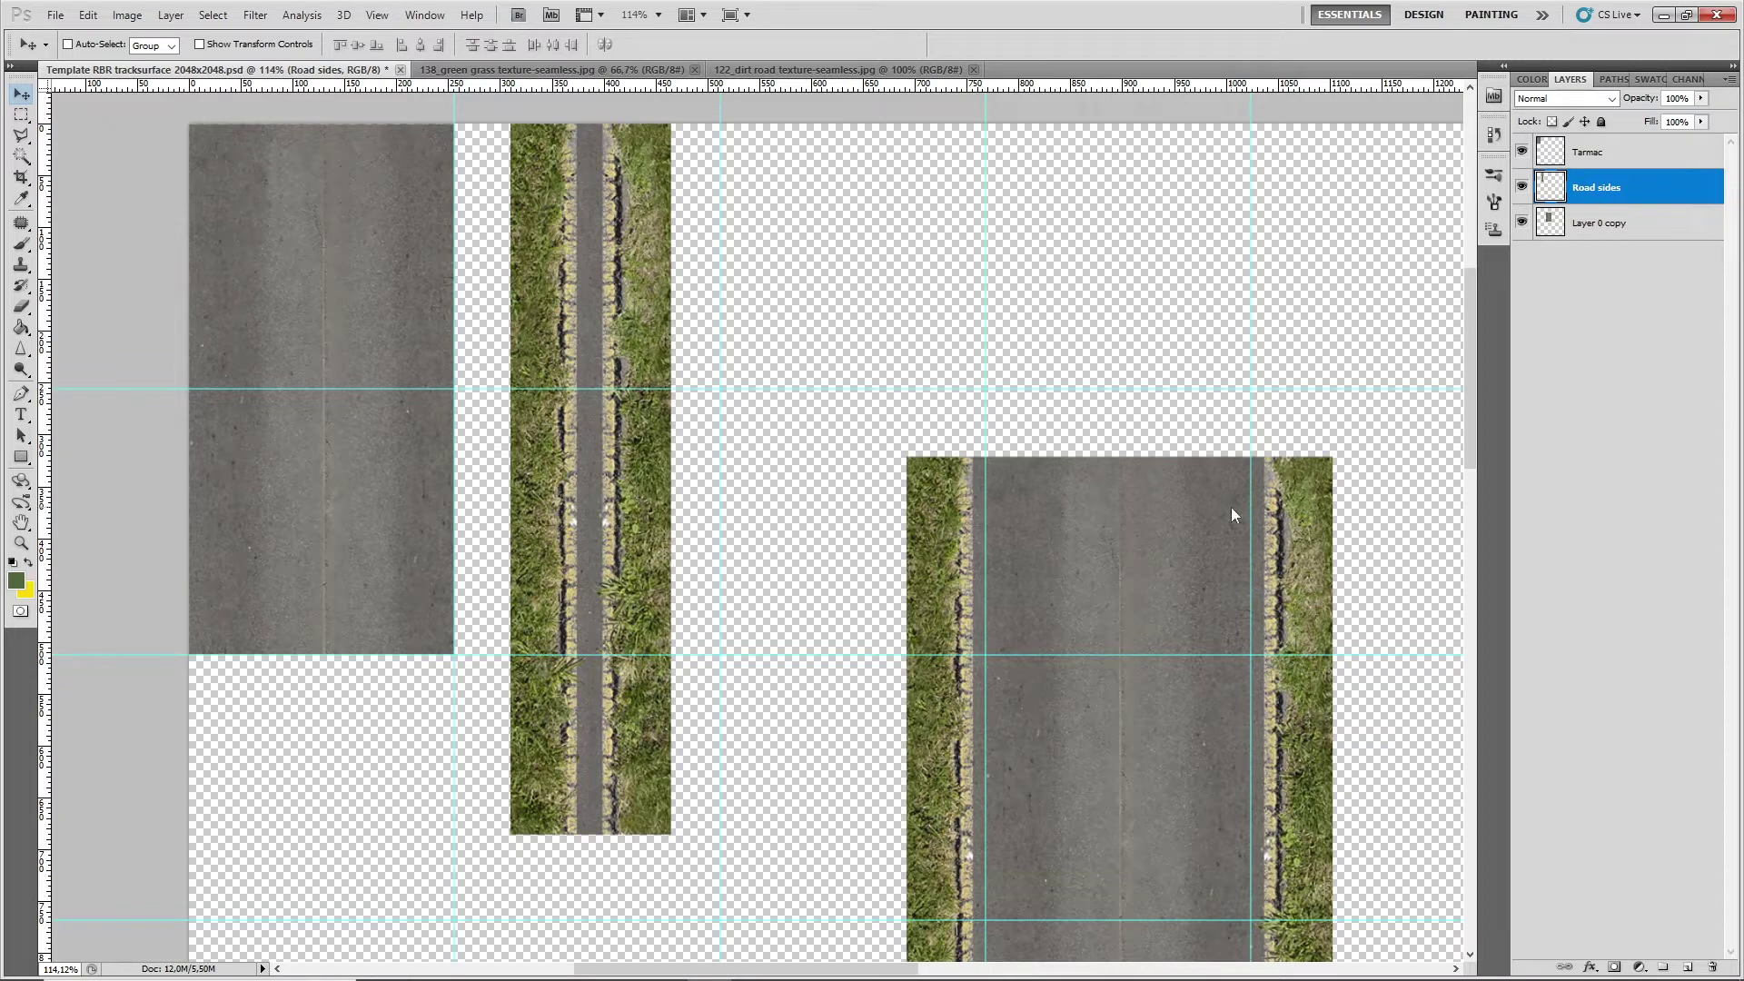
Copy a grass road edge from Layer 0 copy onto a new layer in the empty middle column
click(1573, 221)
scroll(1176, 700, down, 5)
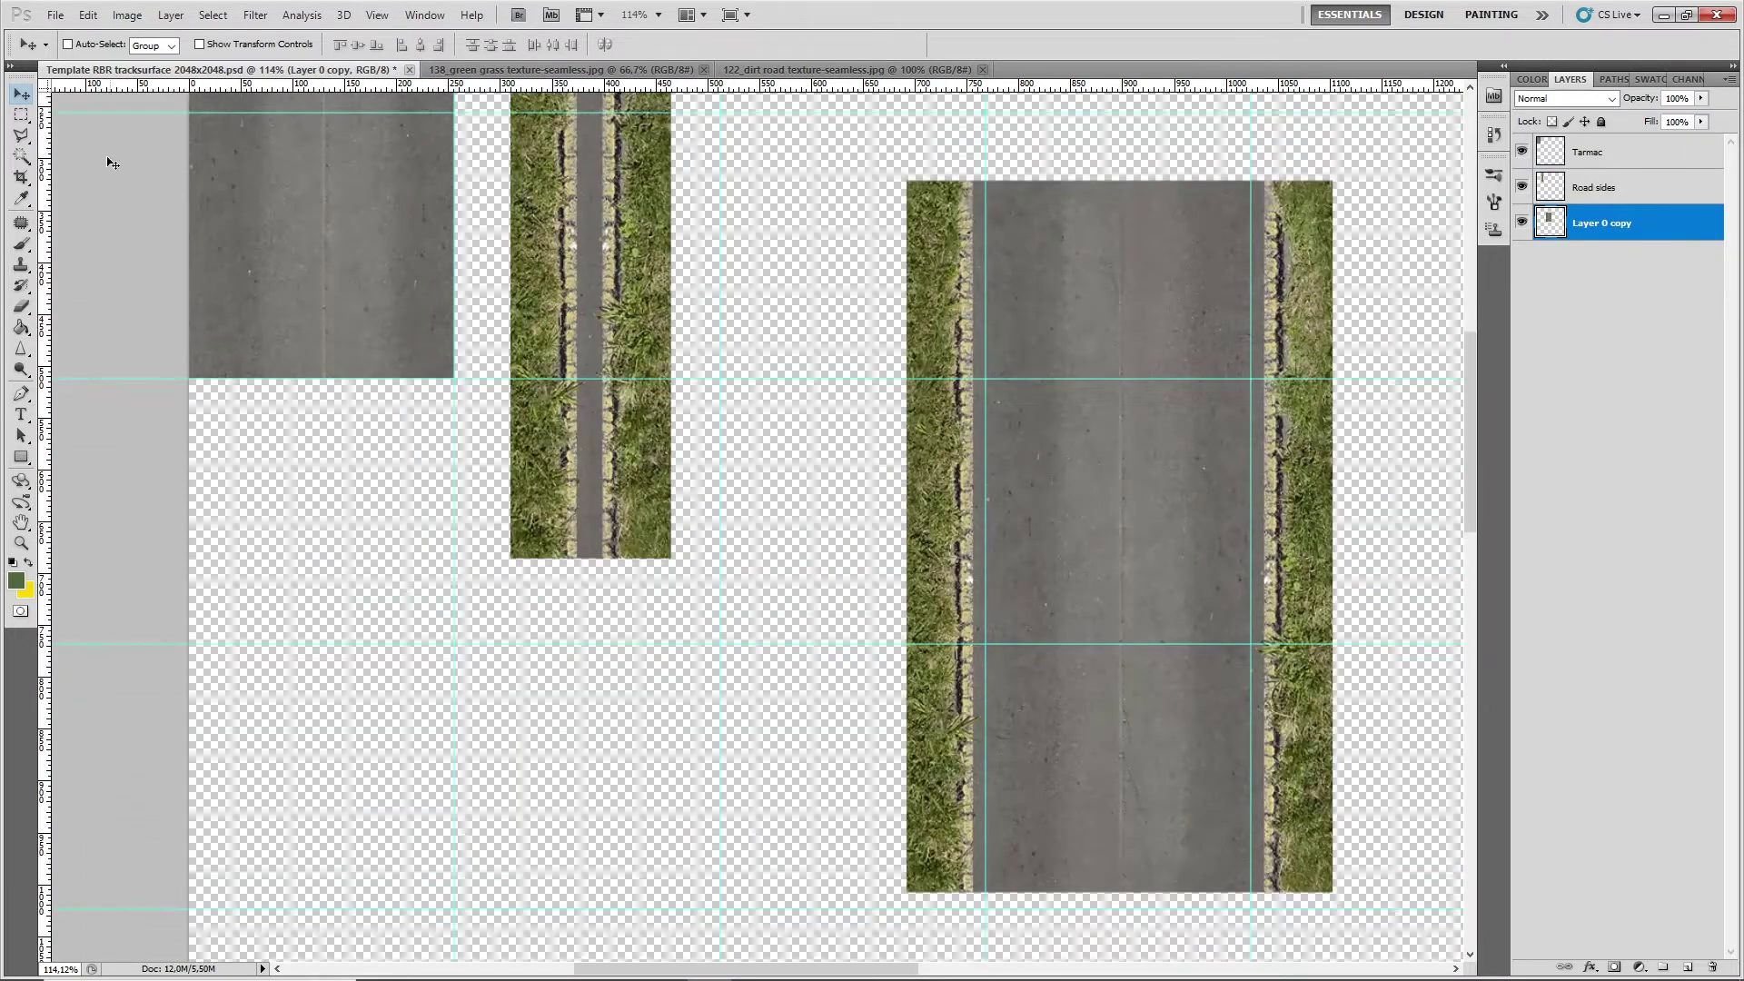
click(21, 115)
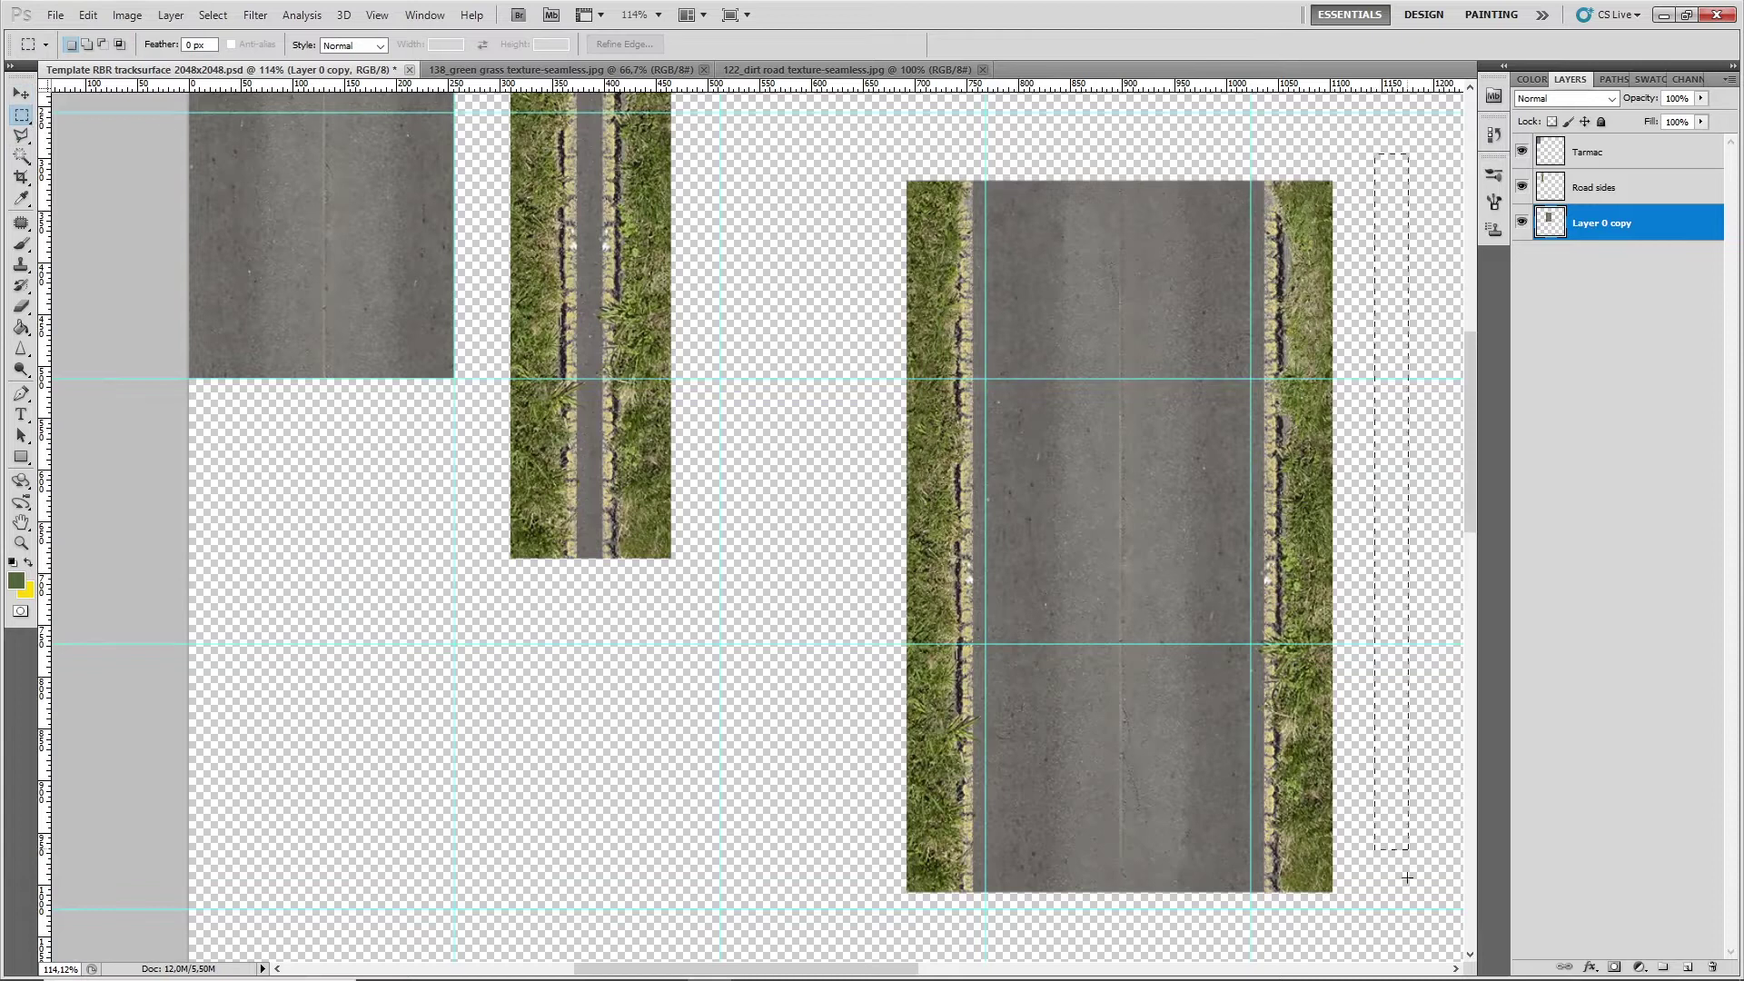
drag(1398, 919, 1282, 805)
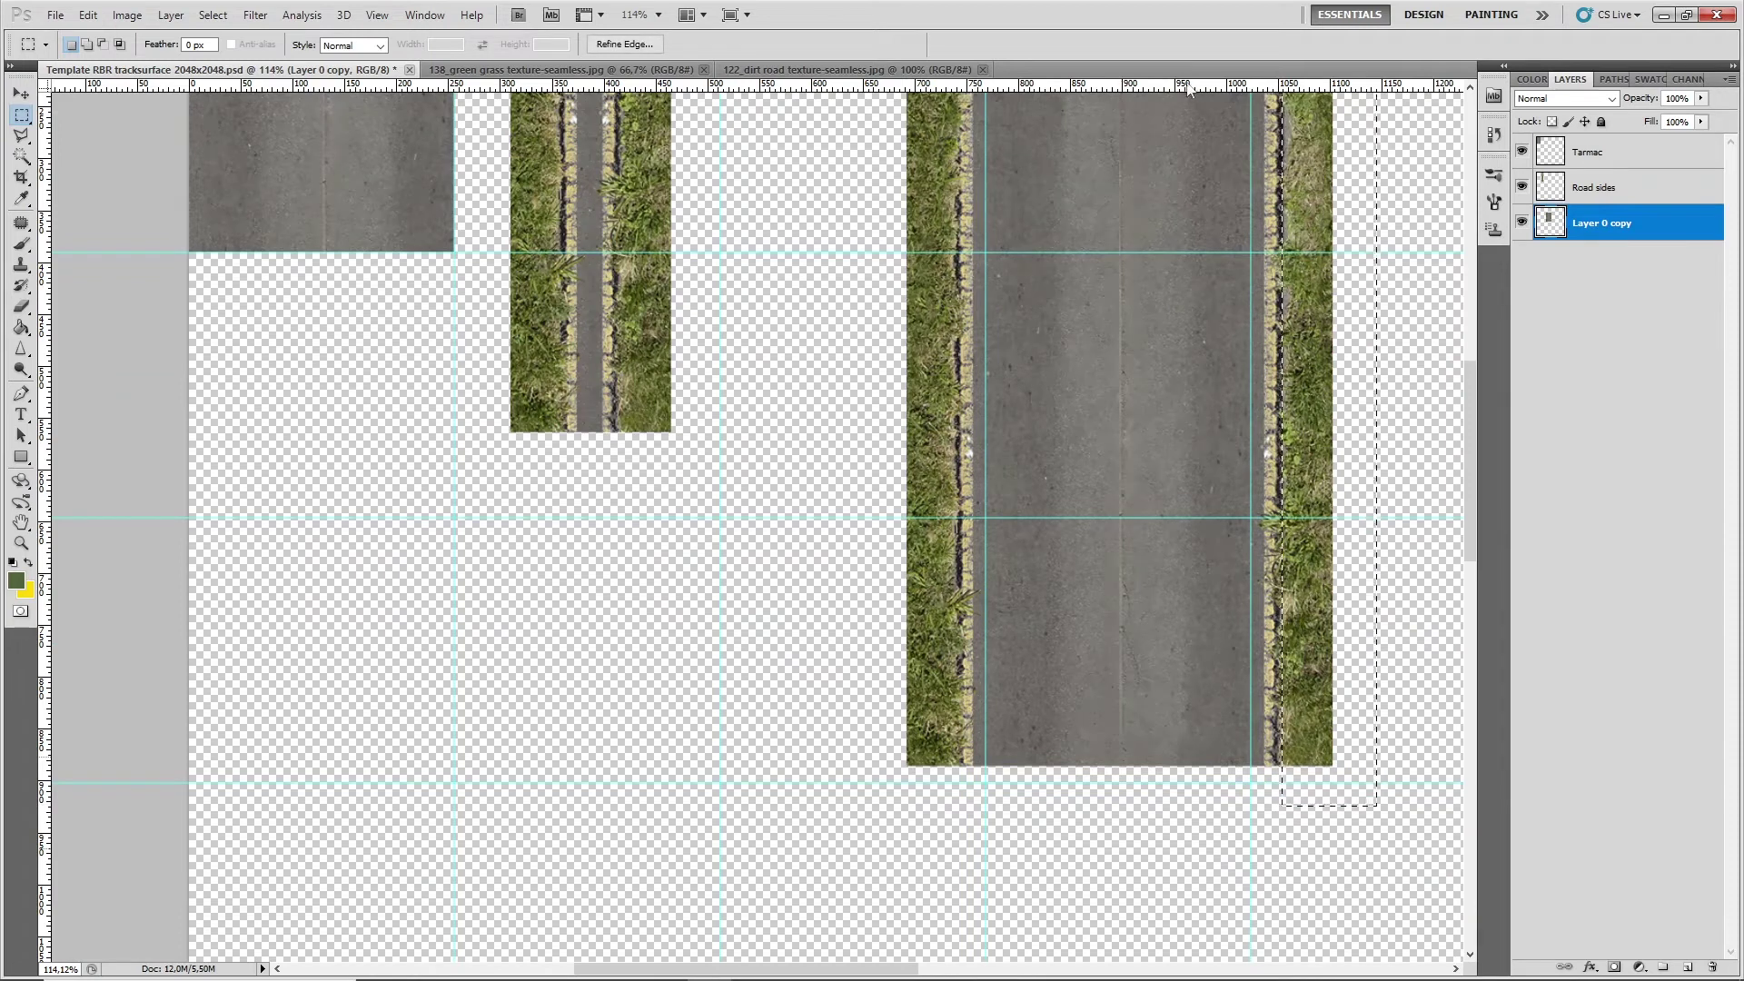
click(87, 15)
click(104, 136)
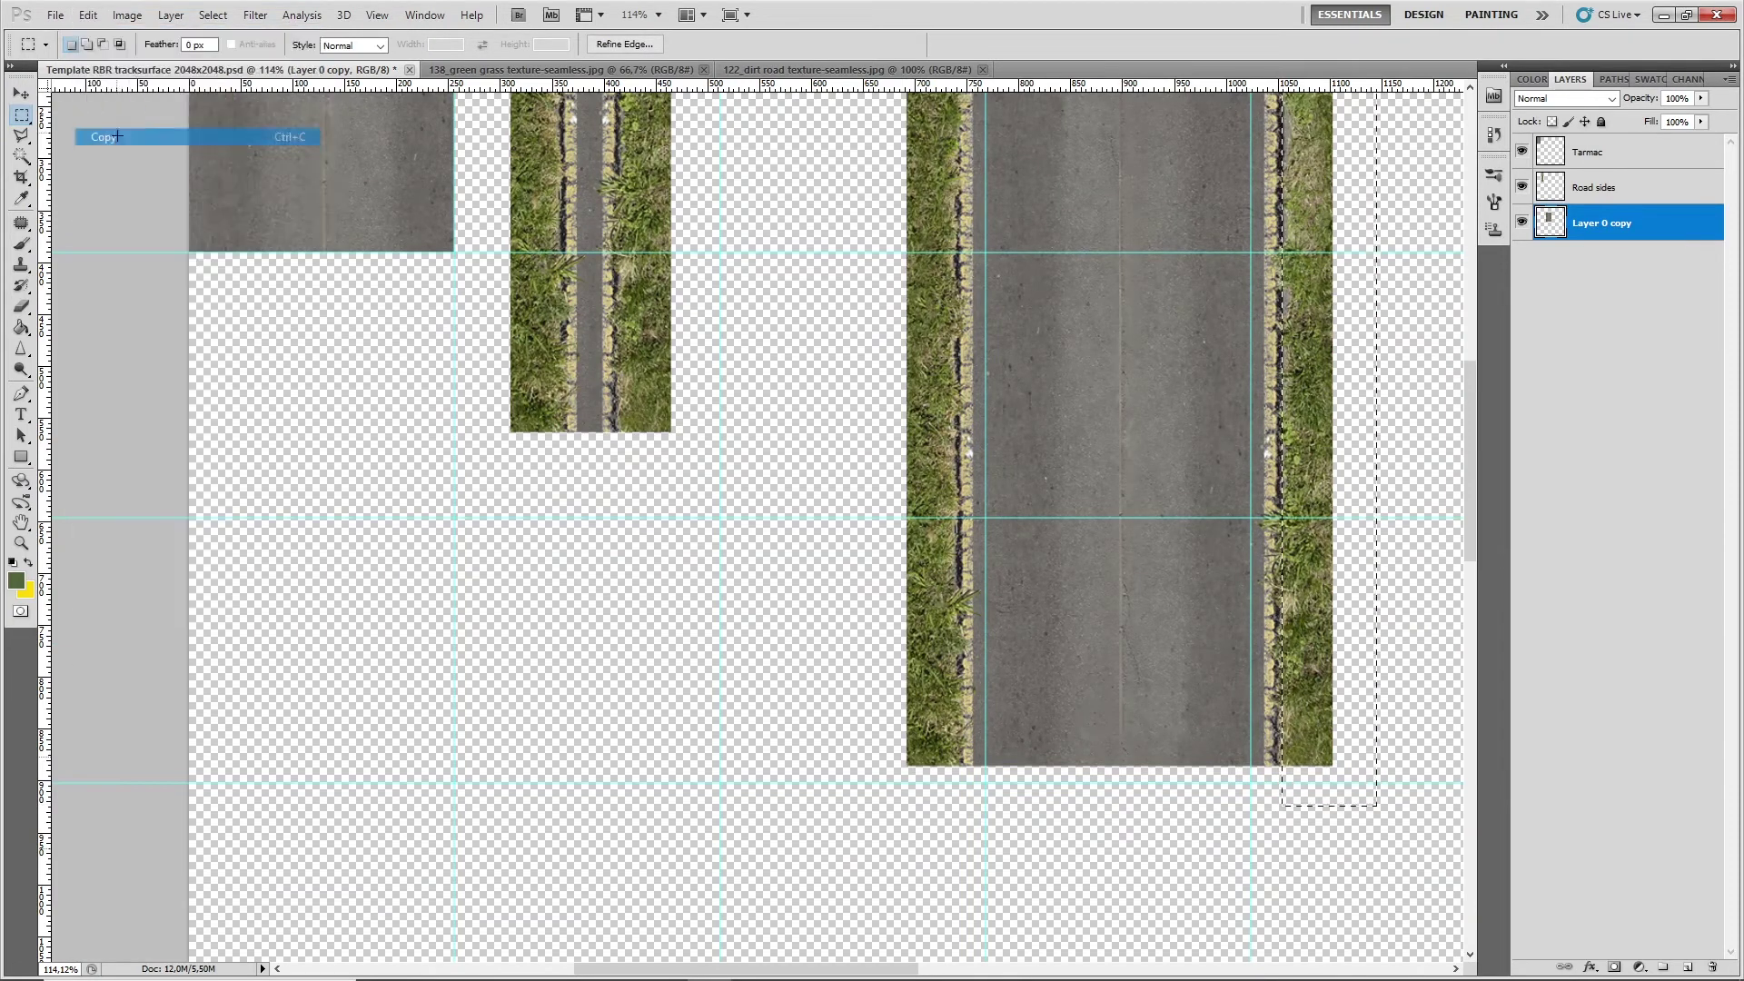
click(84, 17)
click(136, 167)
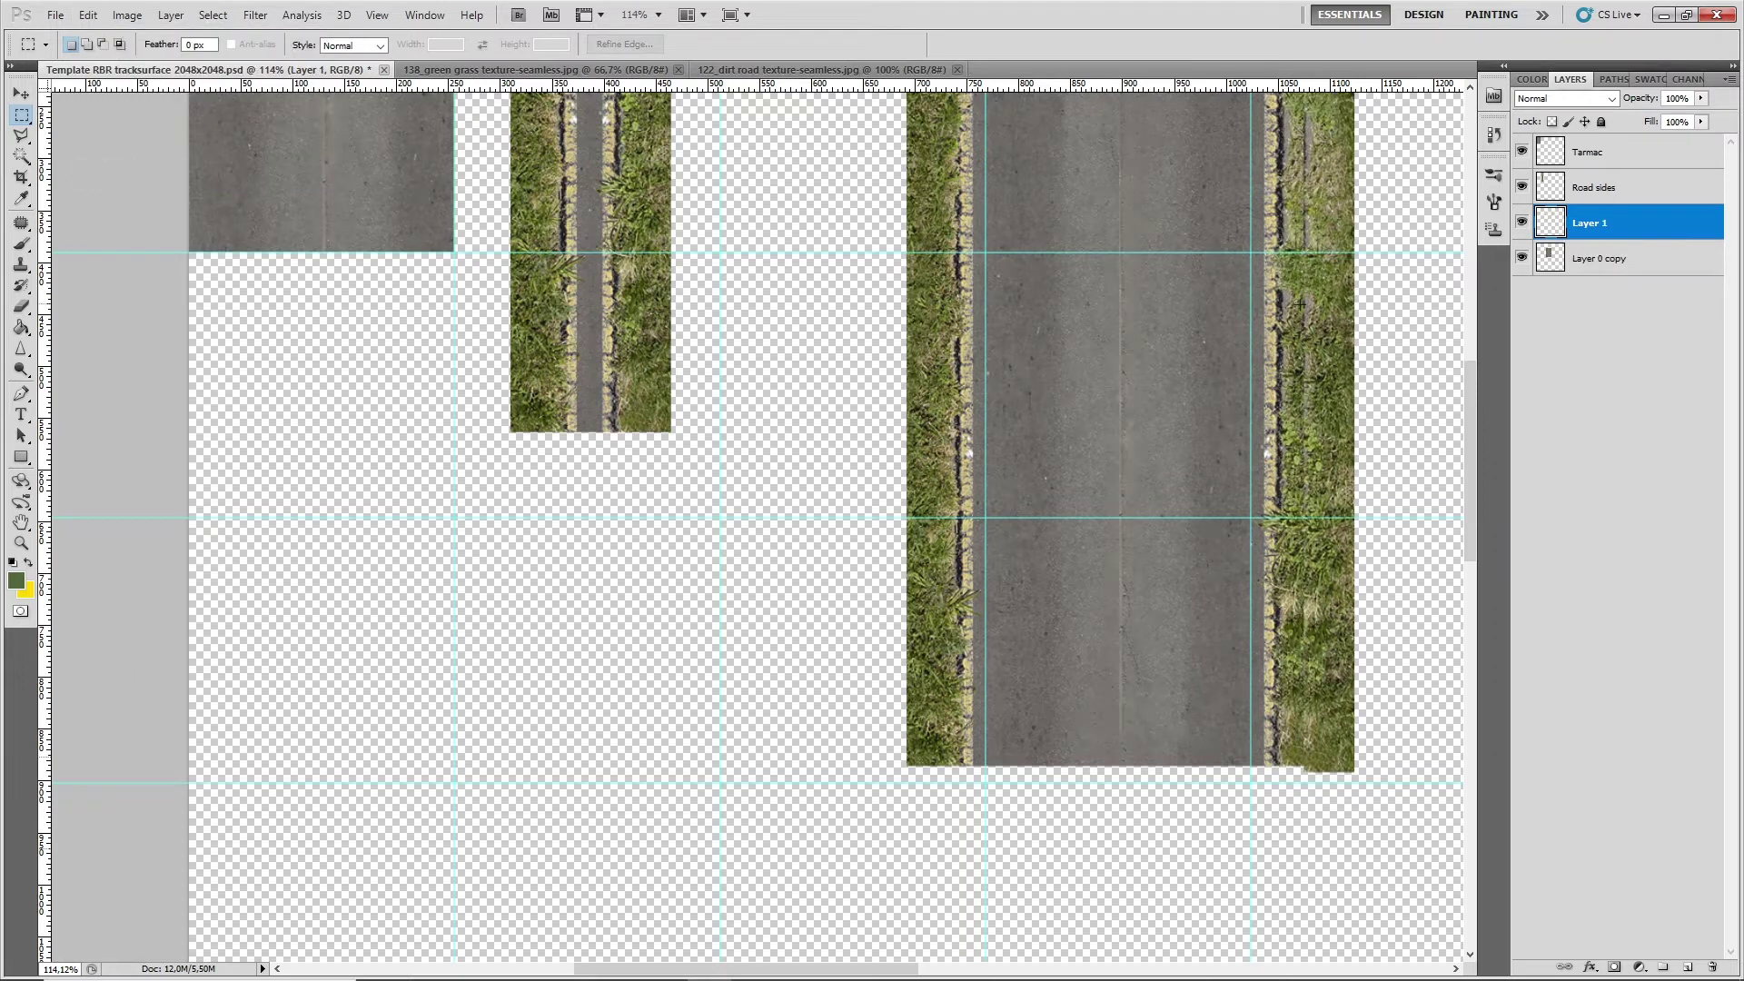
click(21, 93)
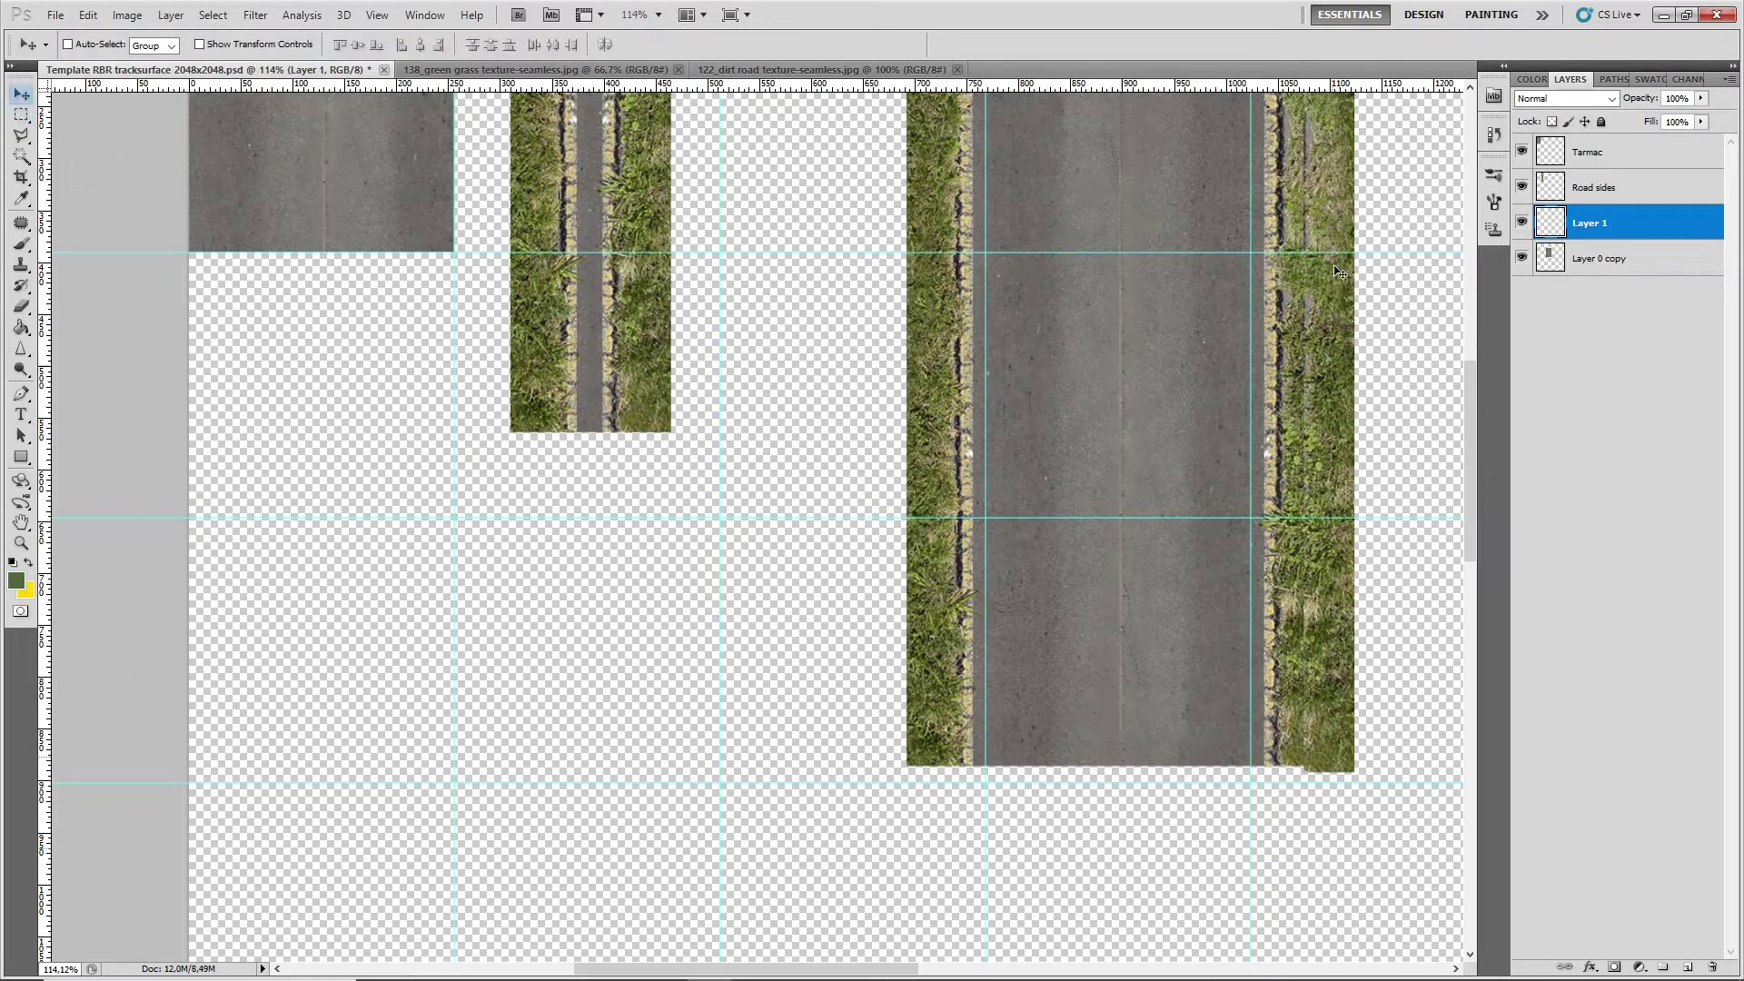
drag(1338, 273, 795, 399)
Delete the Layer 0 copy layer
click(1623, 264)
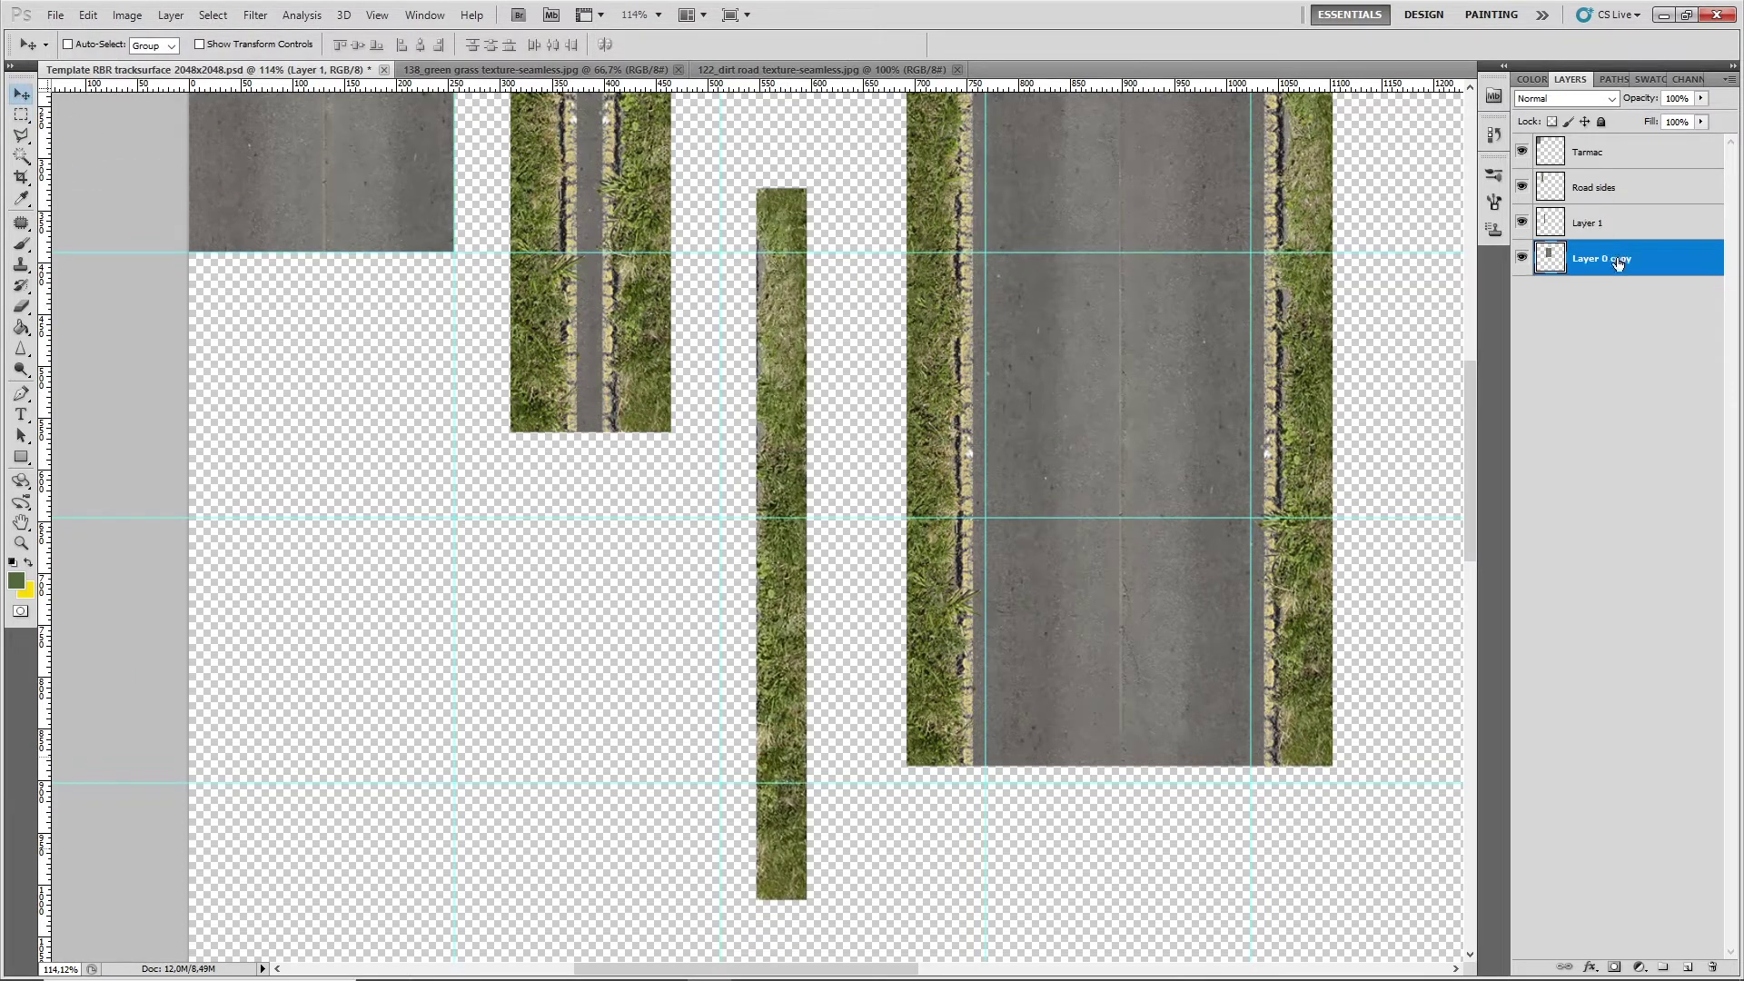
click(1649, 282)
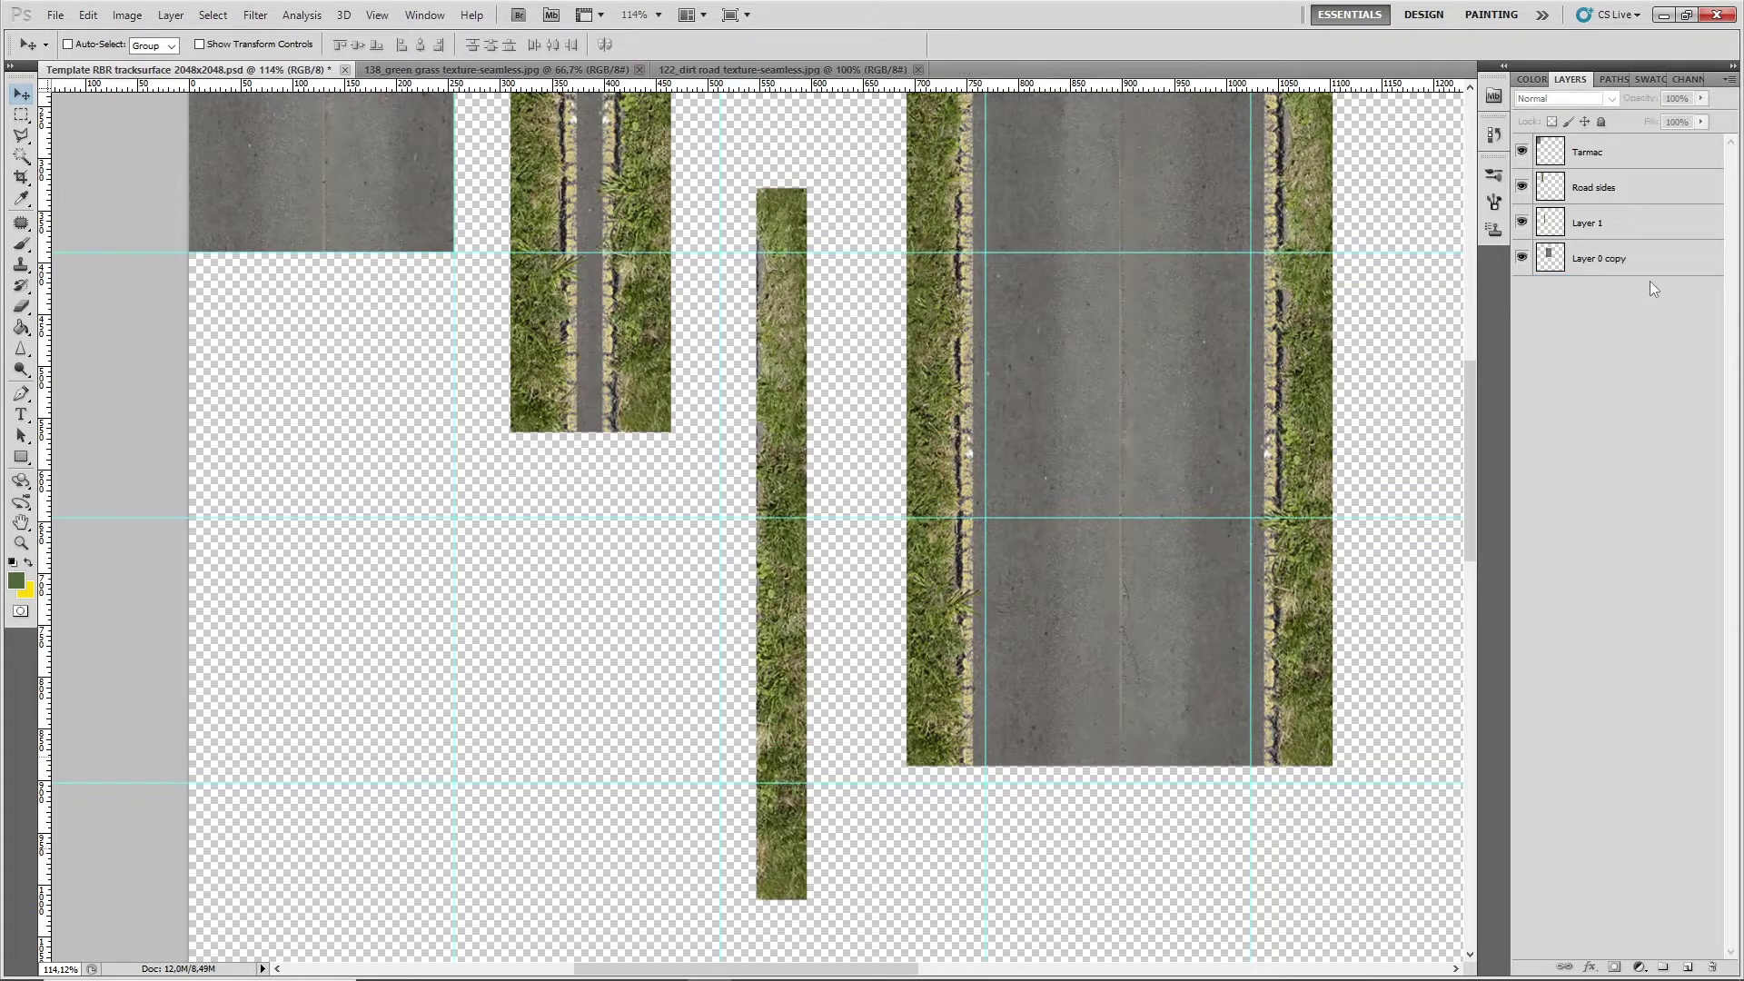
right_click(1645, 271)
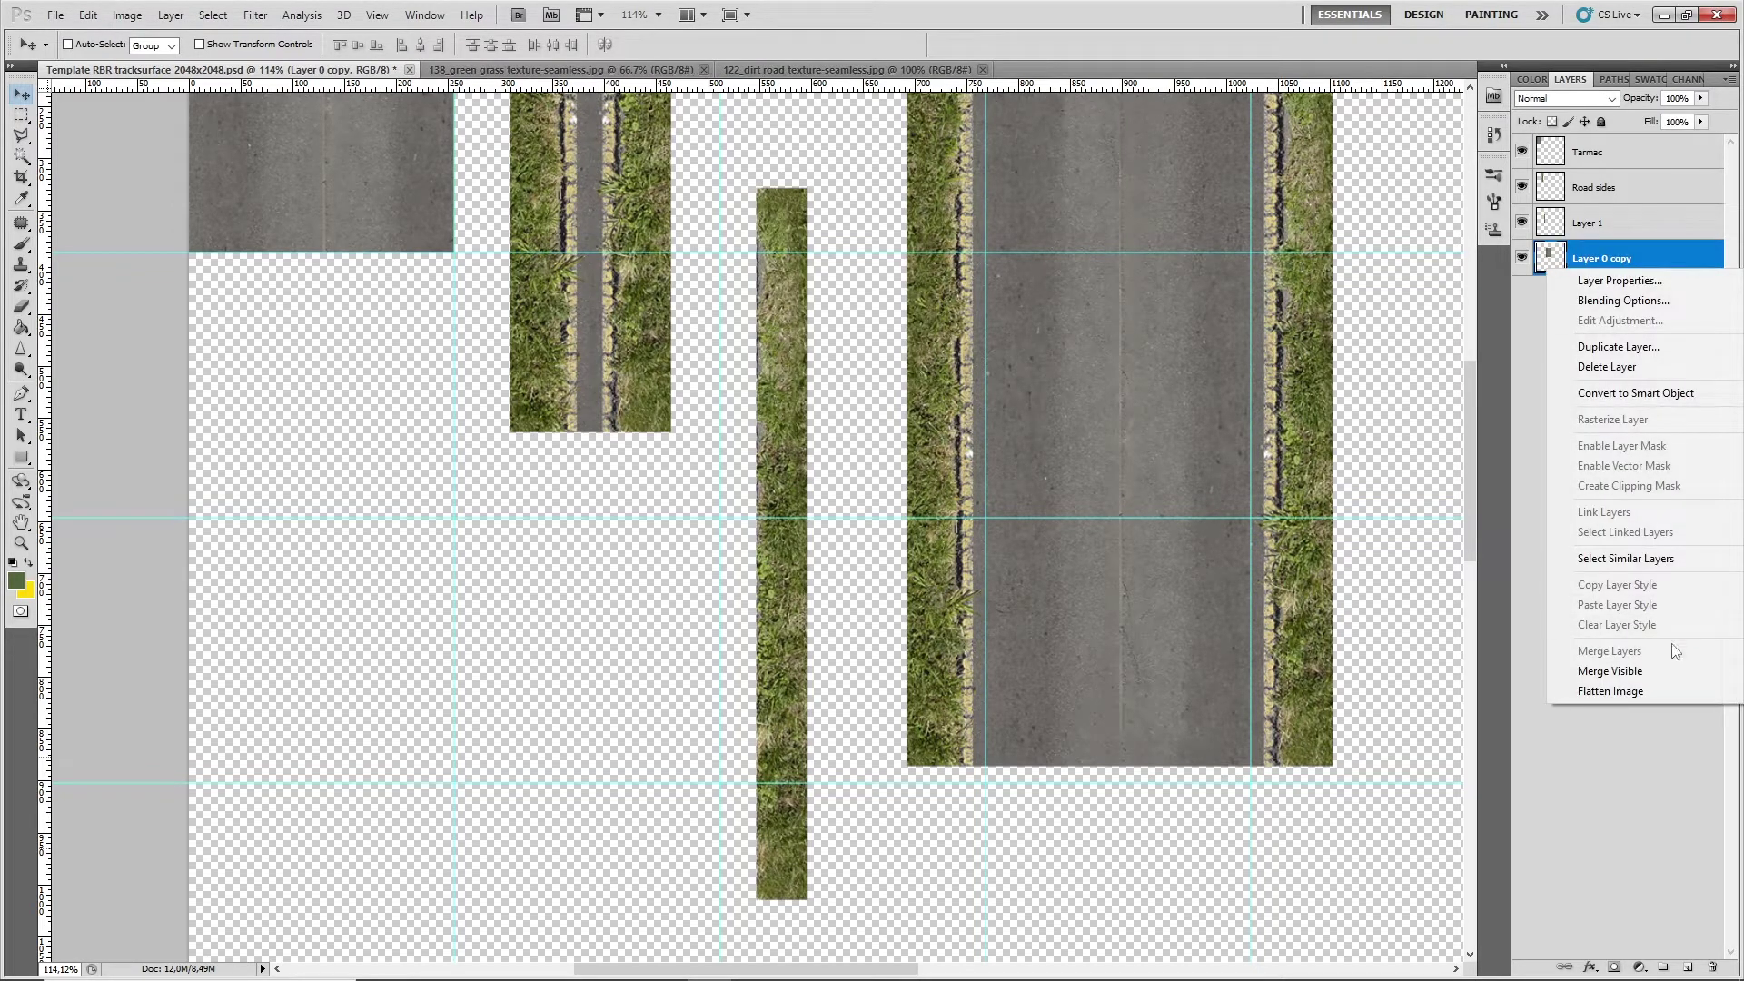
click(1612, 367)
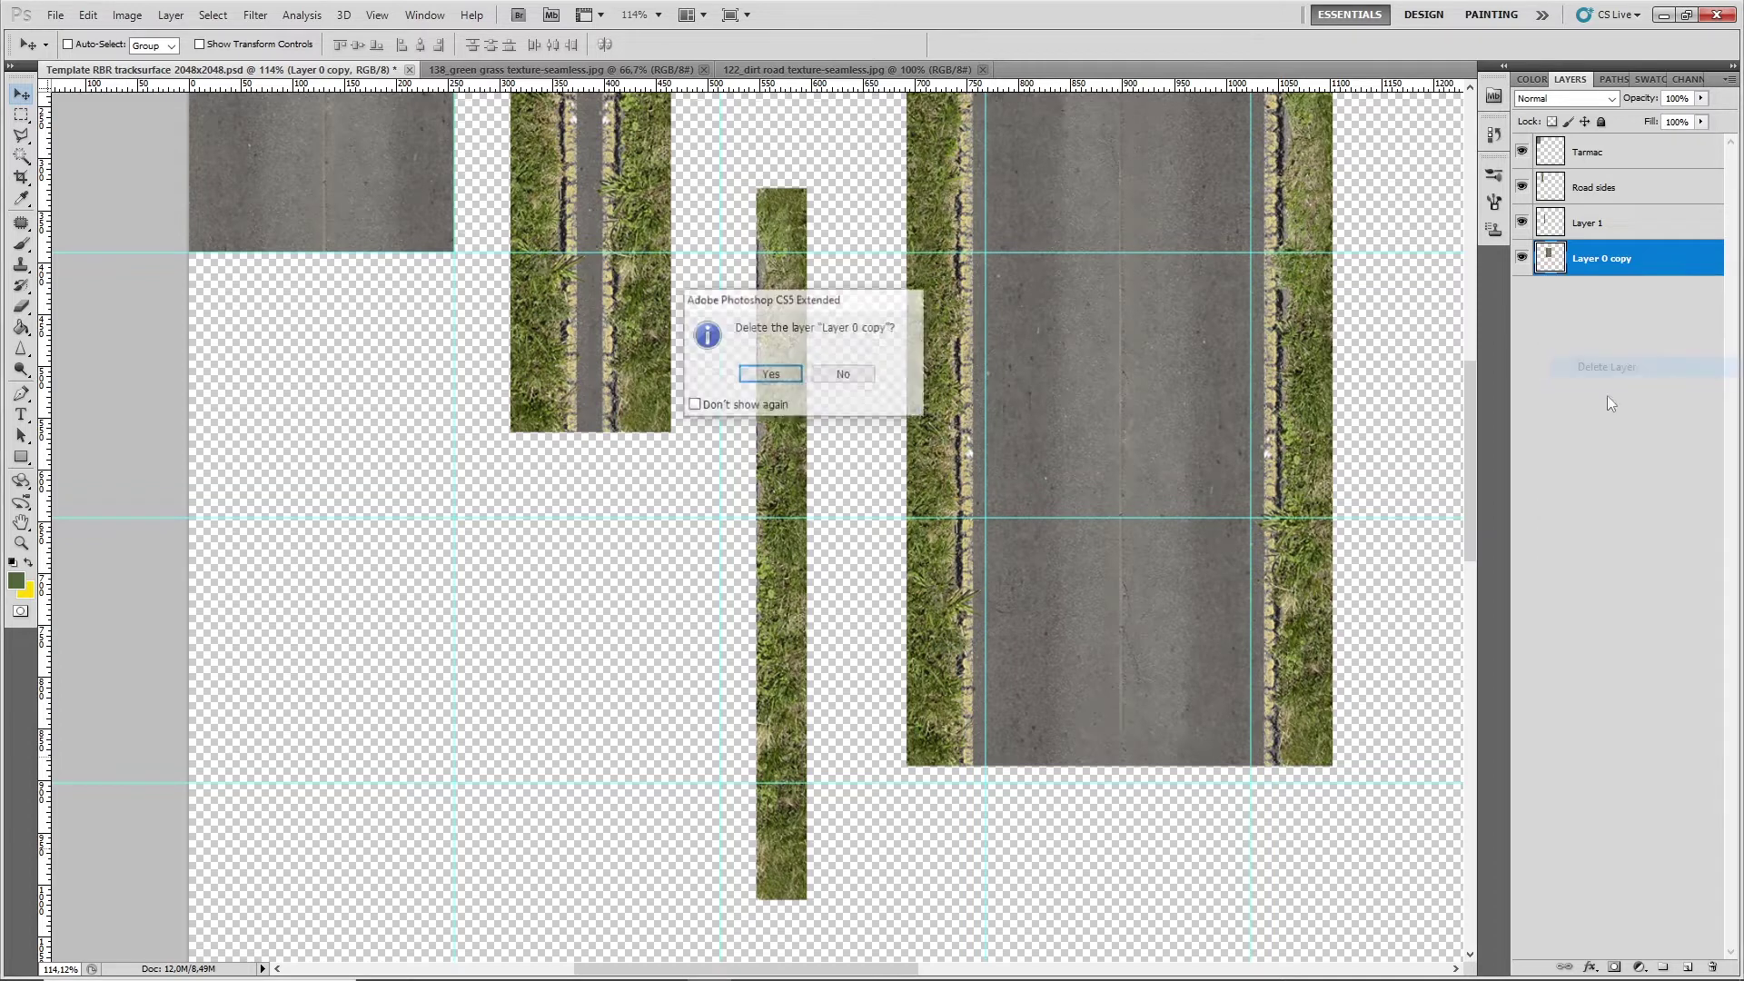
click(786, 378)
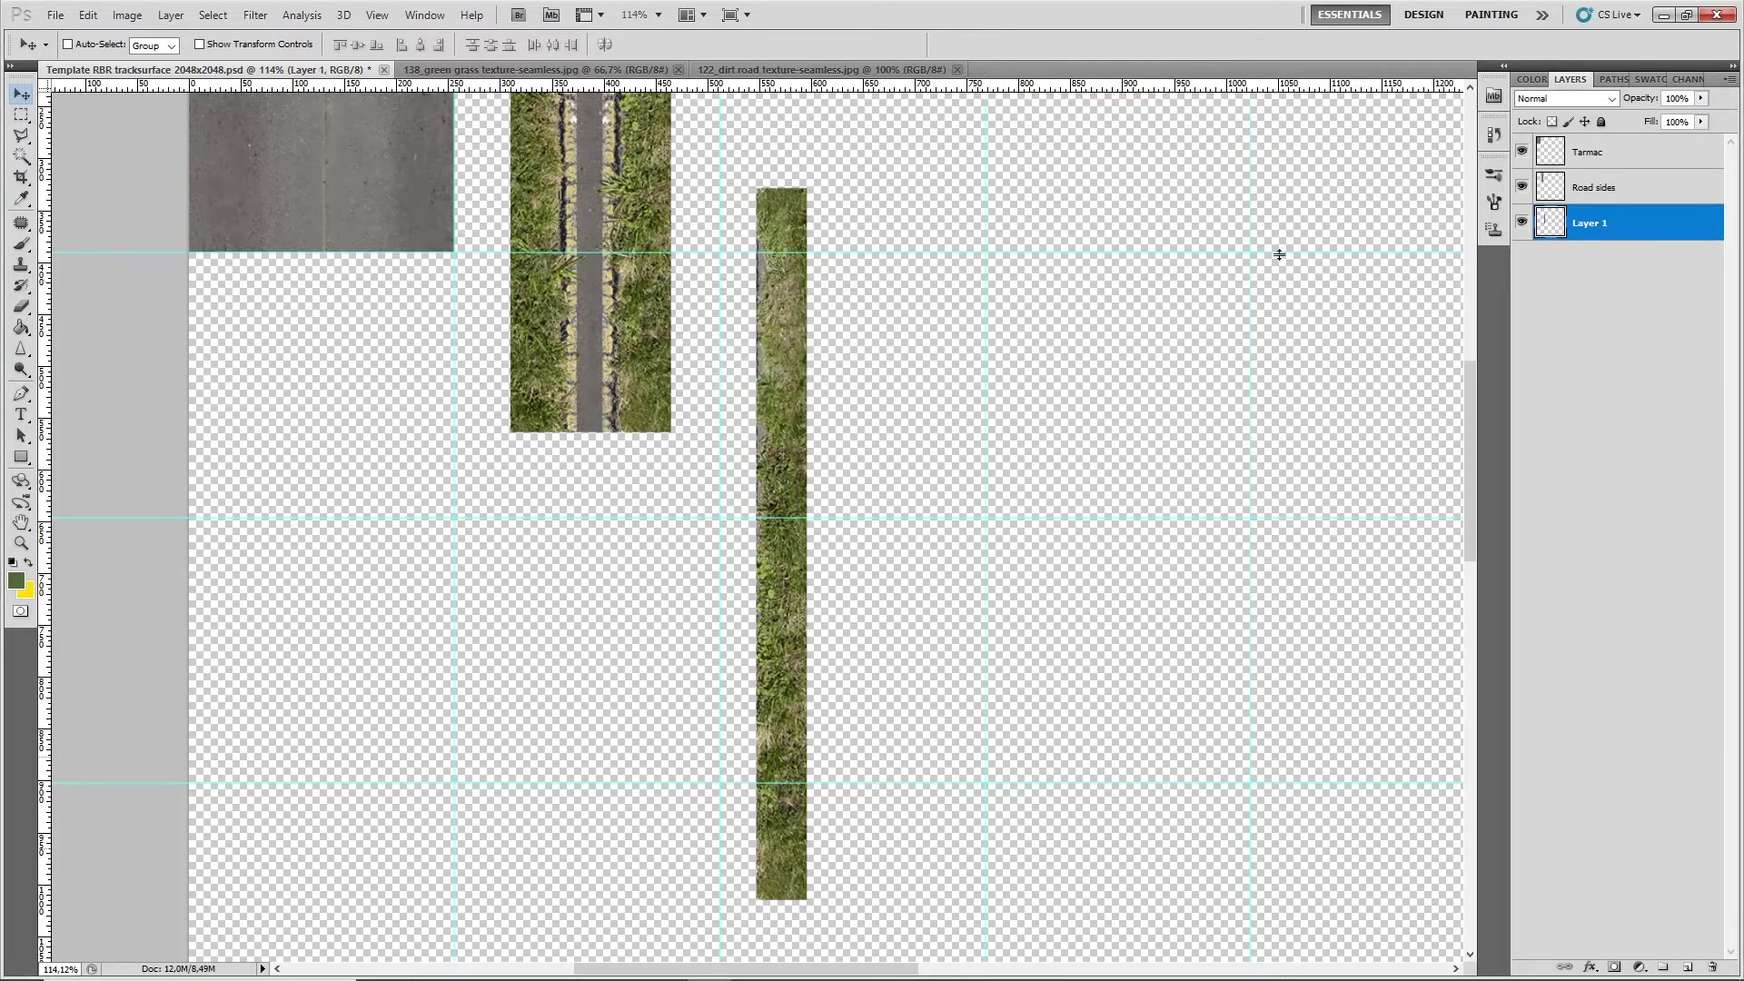
Rename the grass strip layer to MATCH
double_click(1593, 231)
text(MATCH)
key(Return)
click(436, 69)
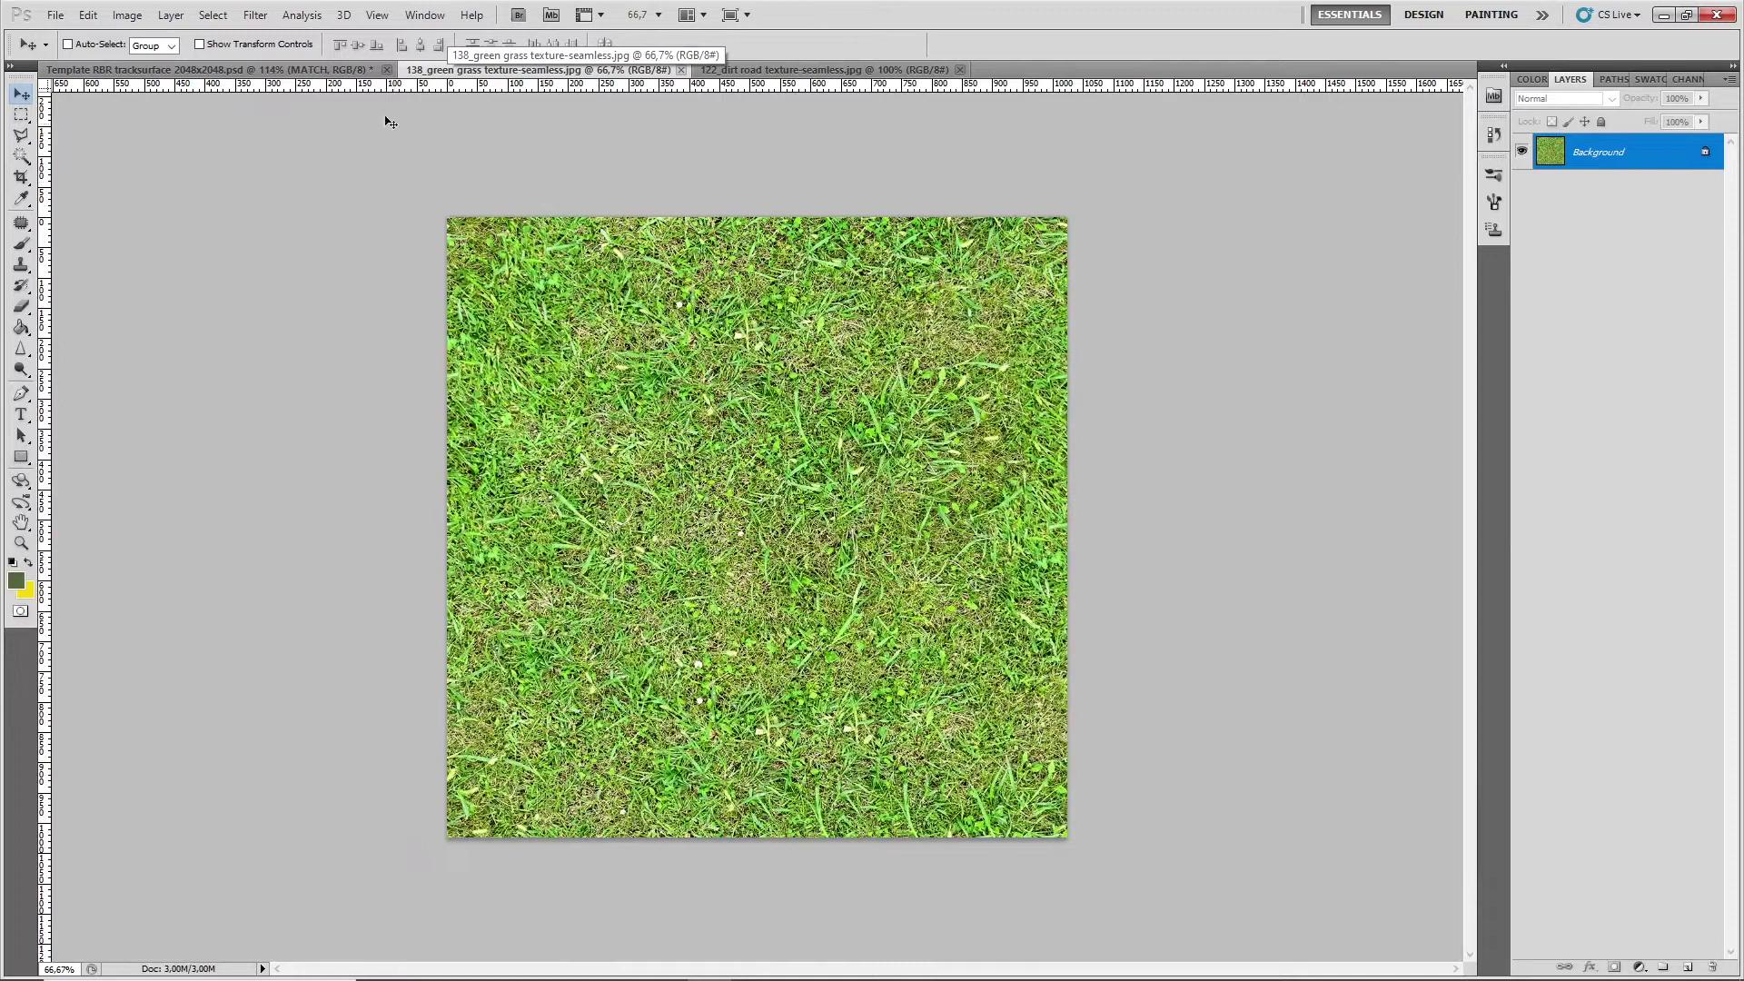
click(313, 70)
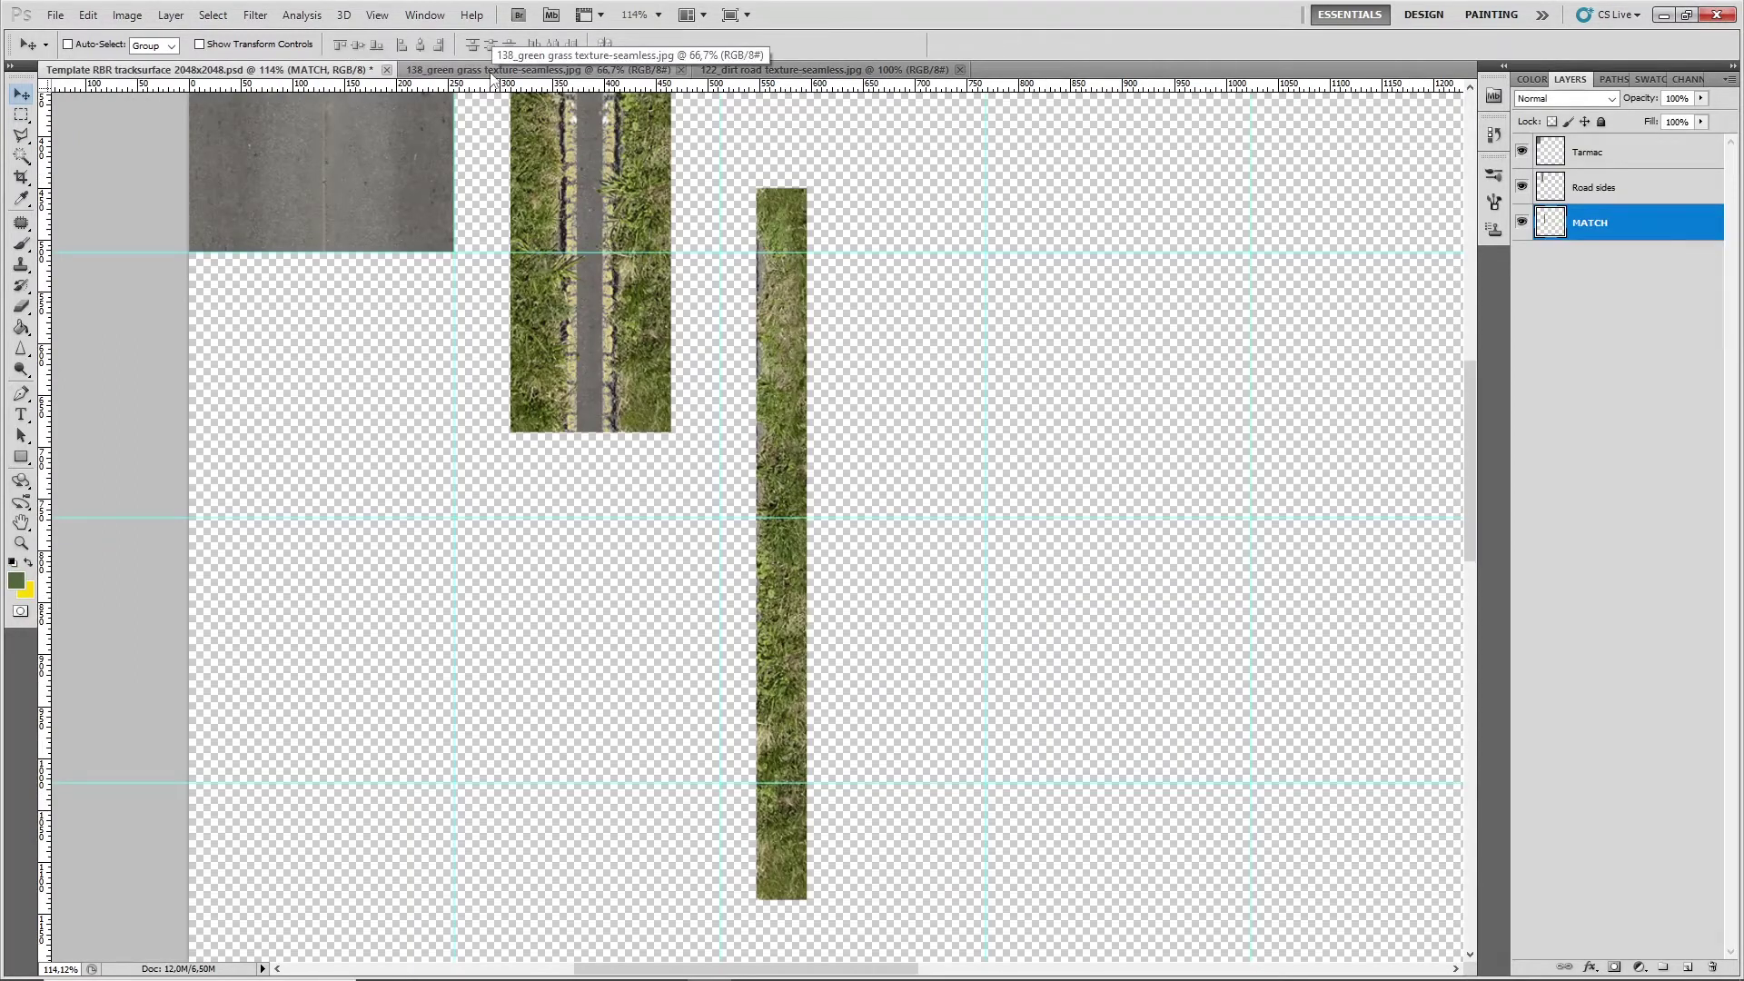
Set Match Color on the green grass texture to use the Template RBR file's MATCH layer as source
click(492, 70)
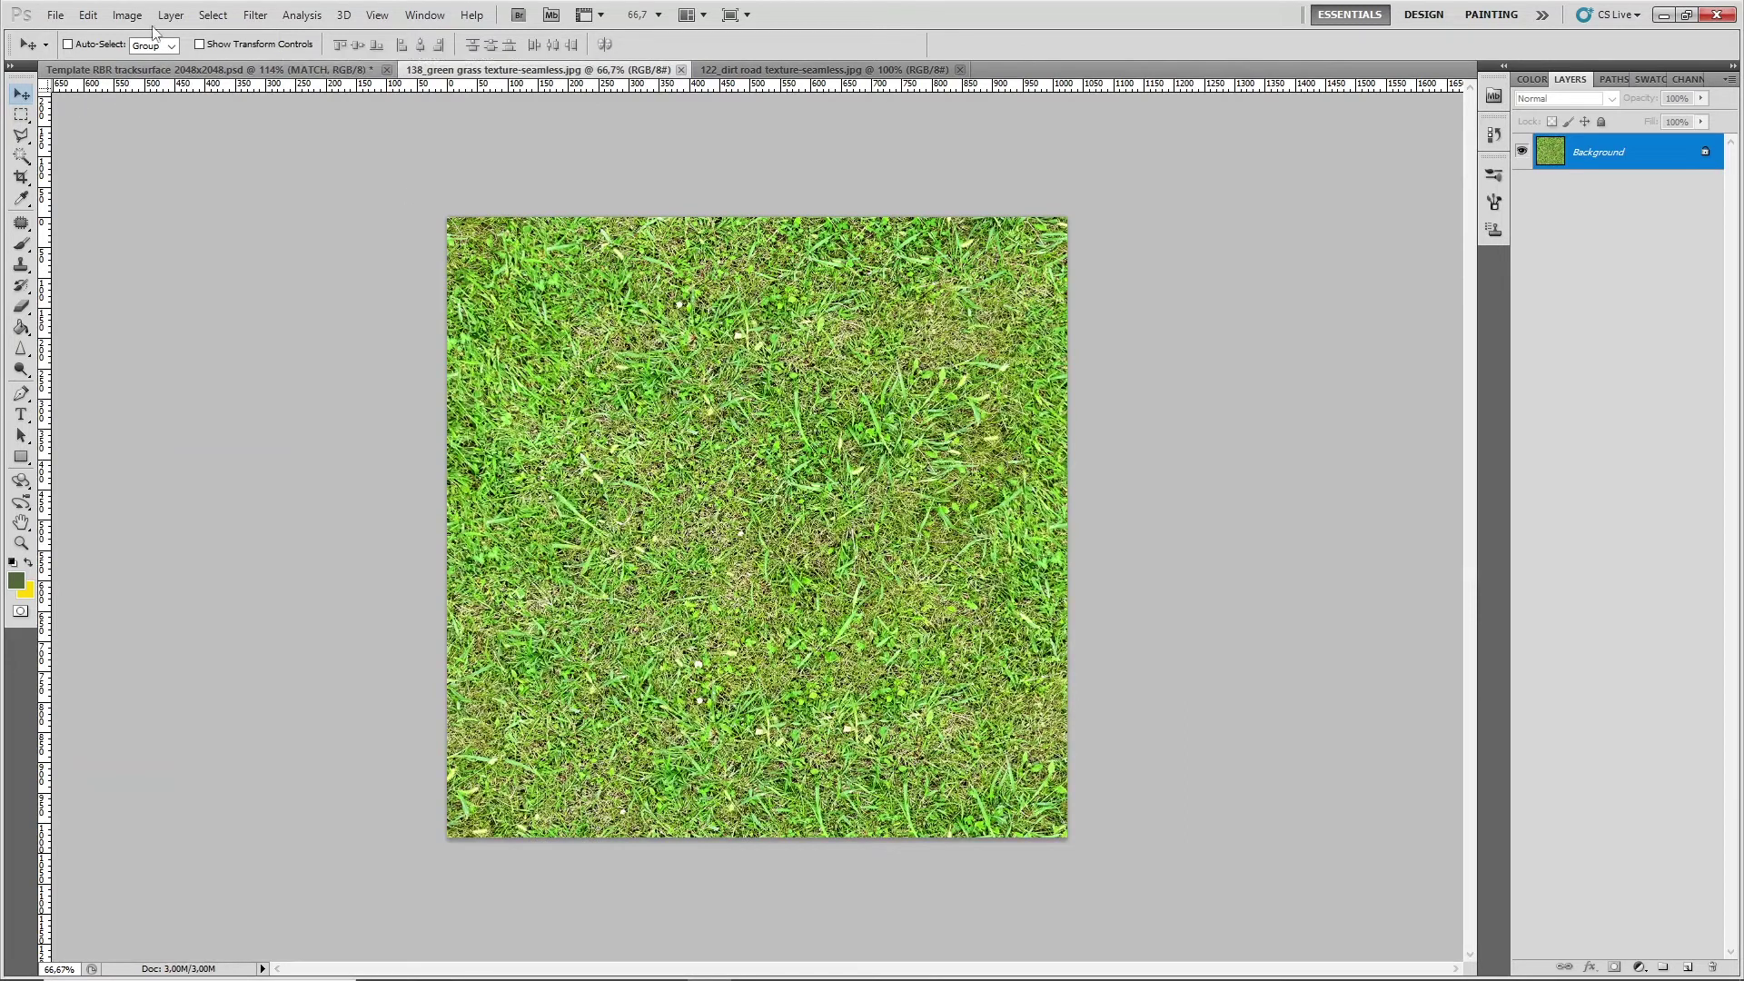
click(127, 16)
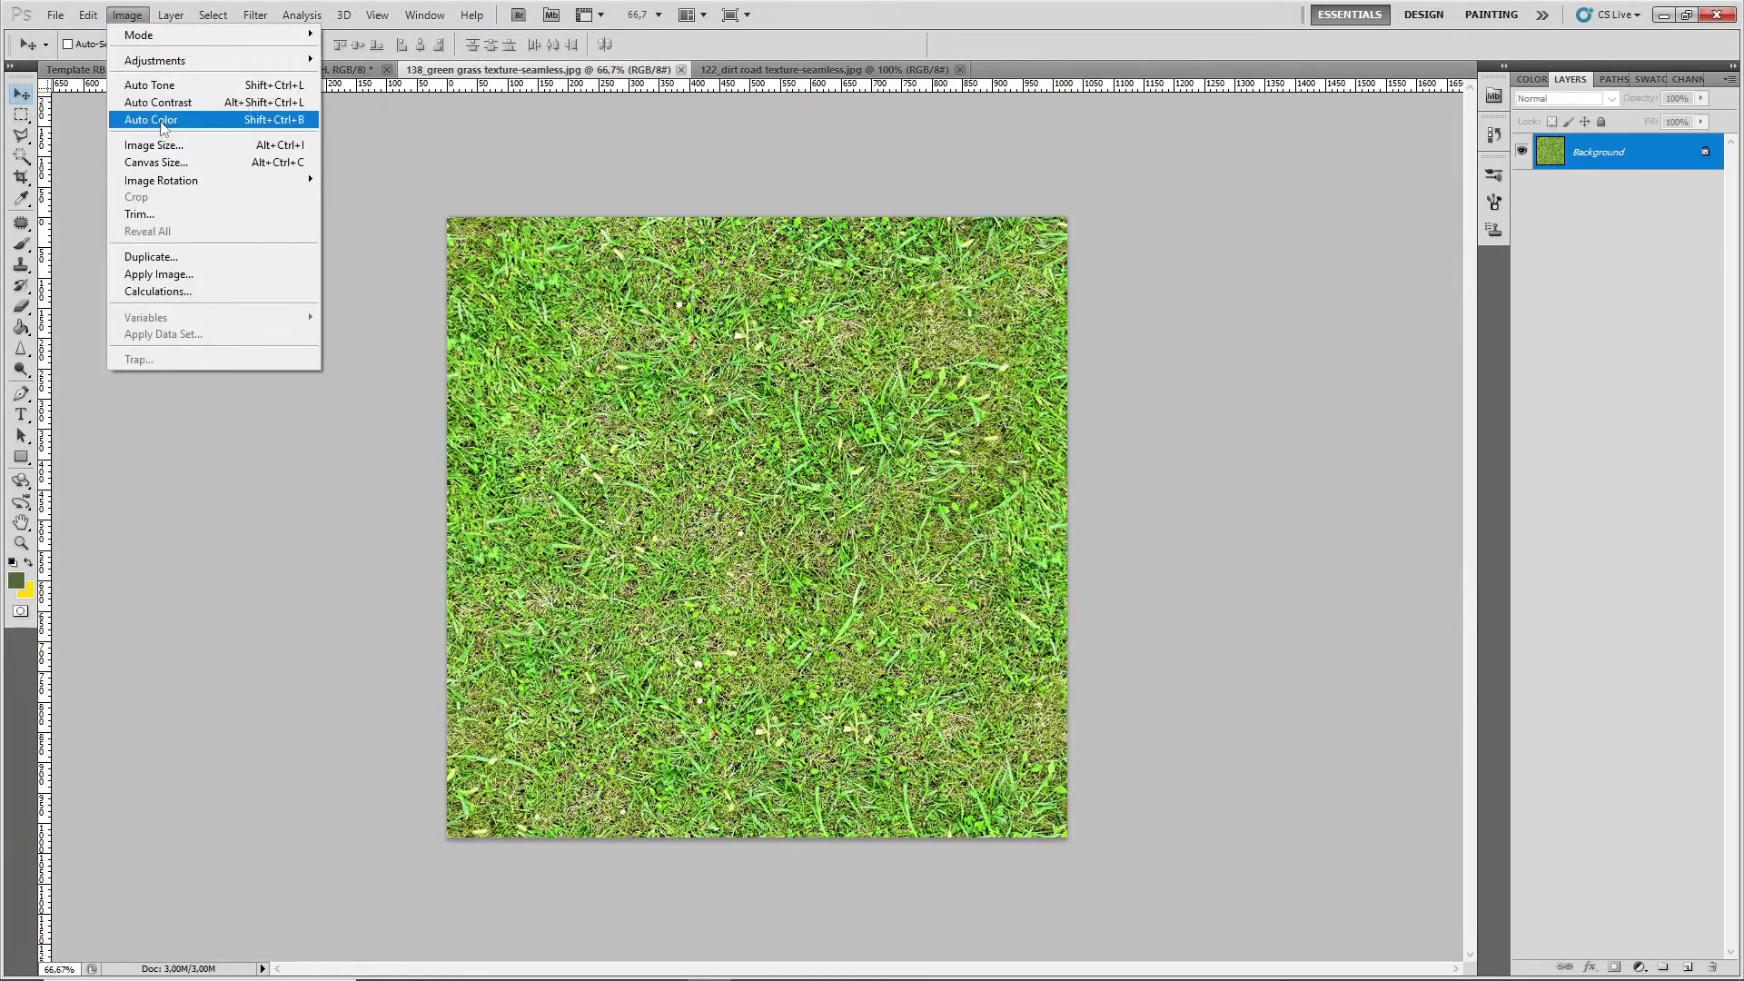
mouse_move(181, 60)
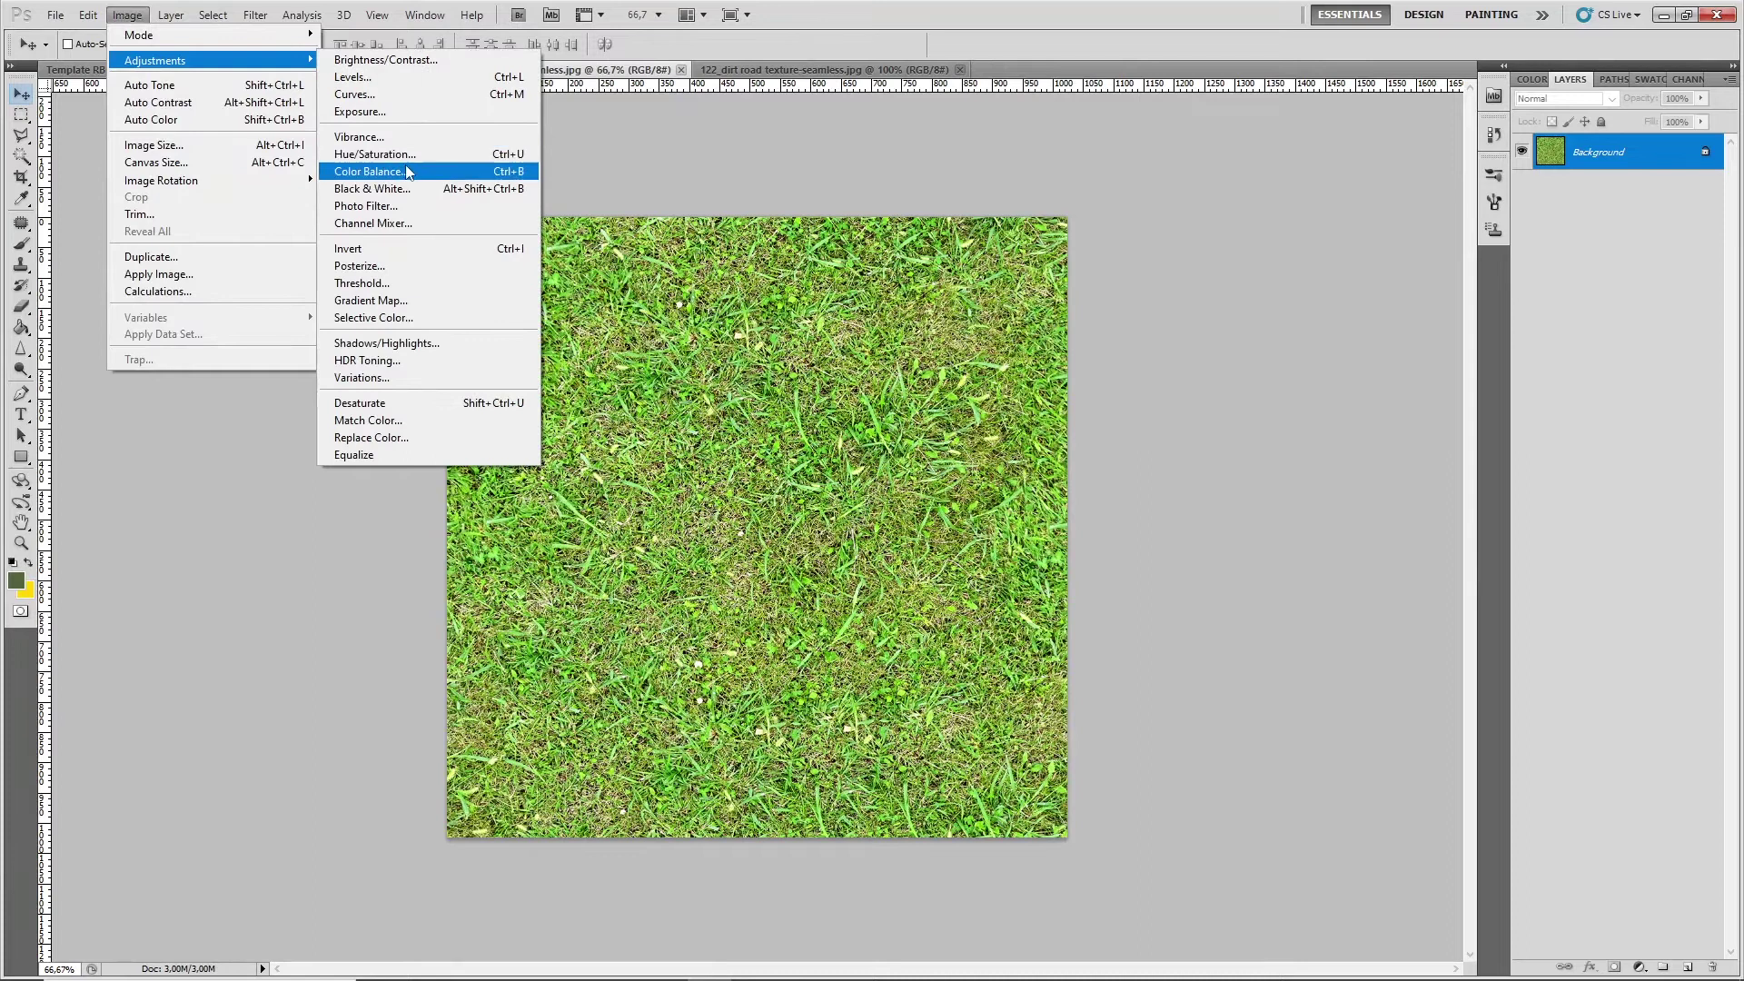
click(380, 425)
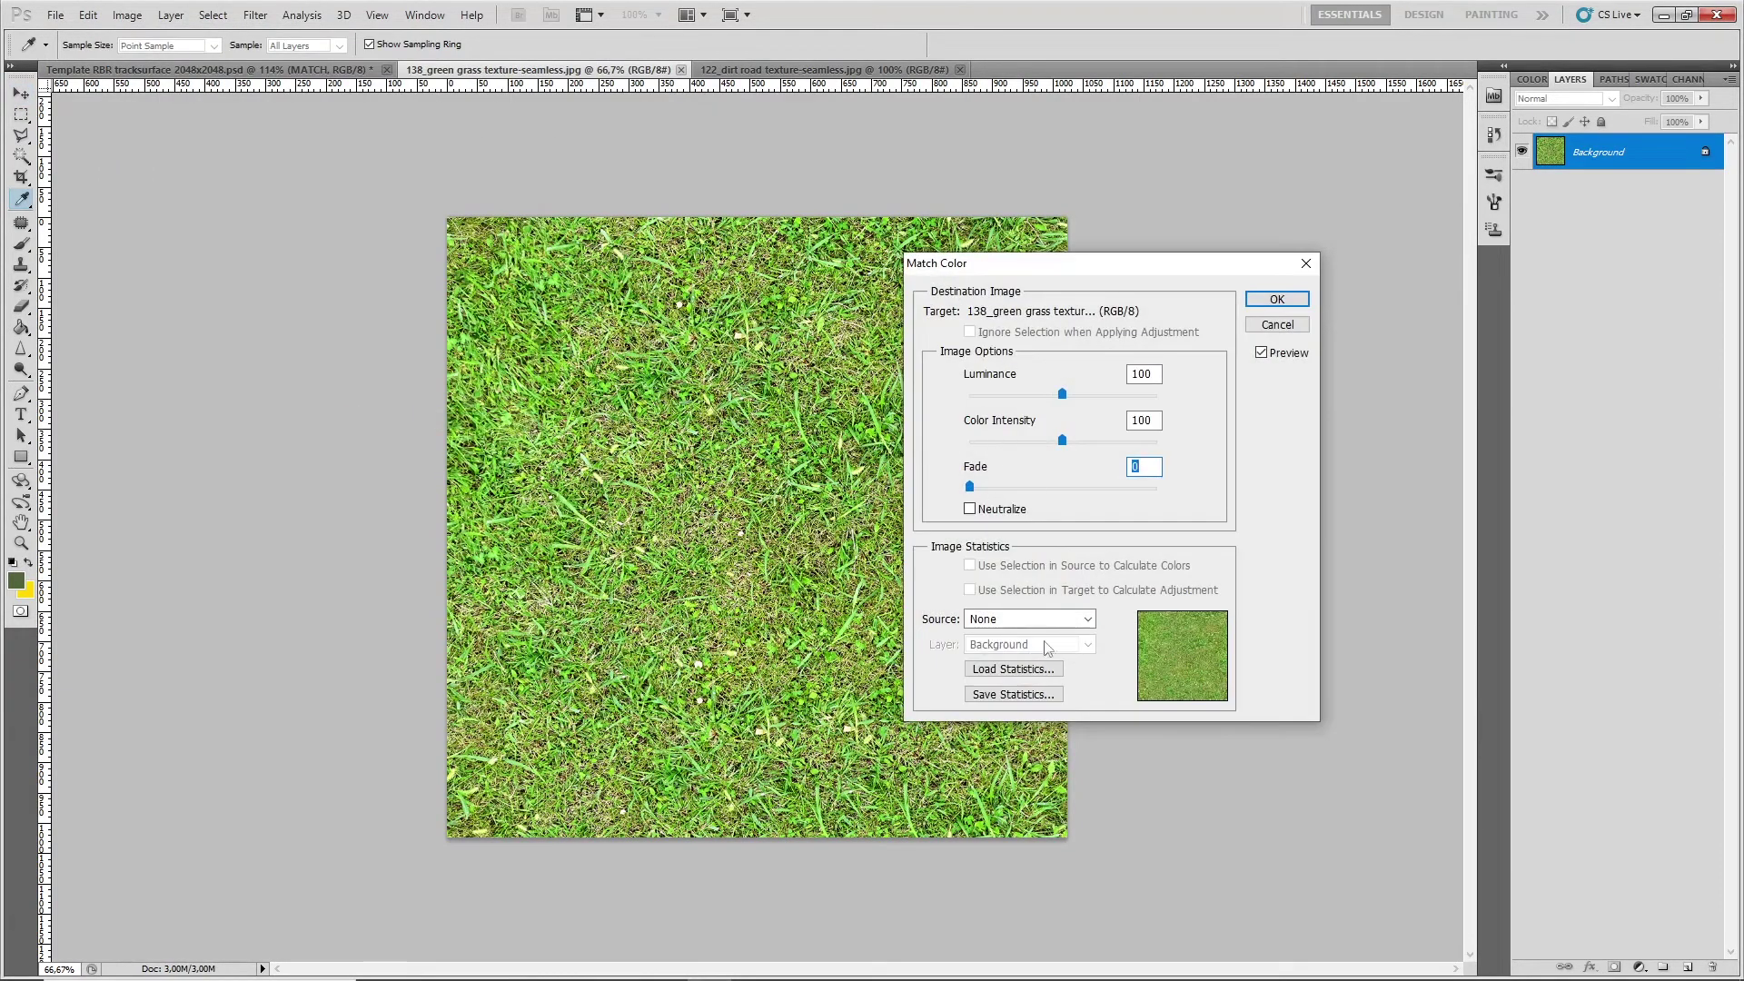
click(1088, 619)
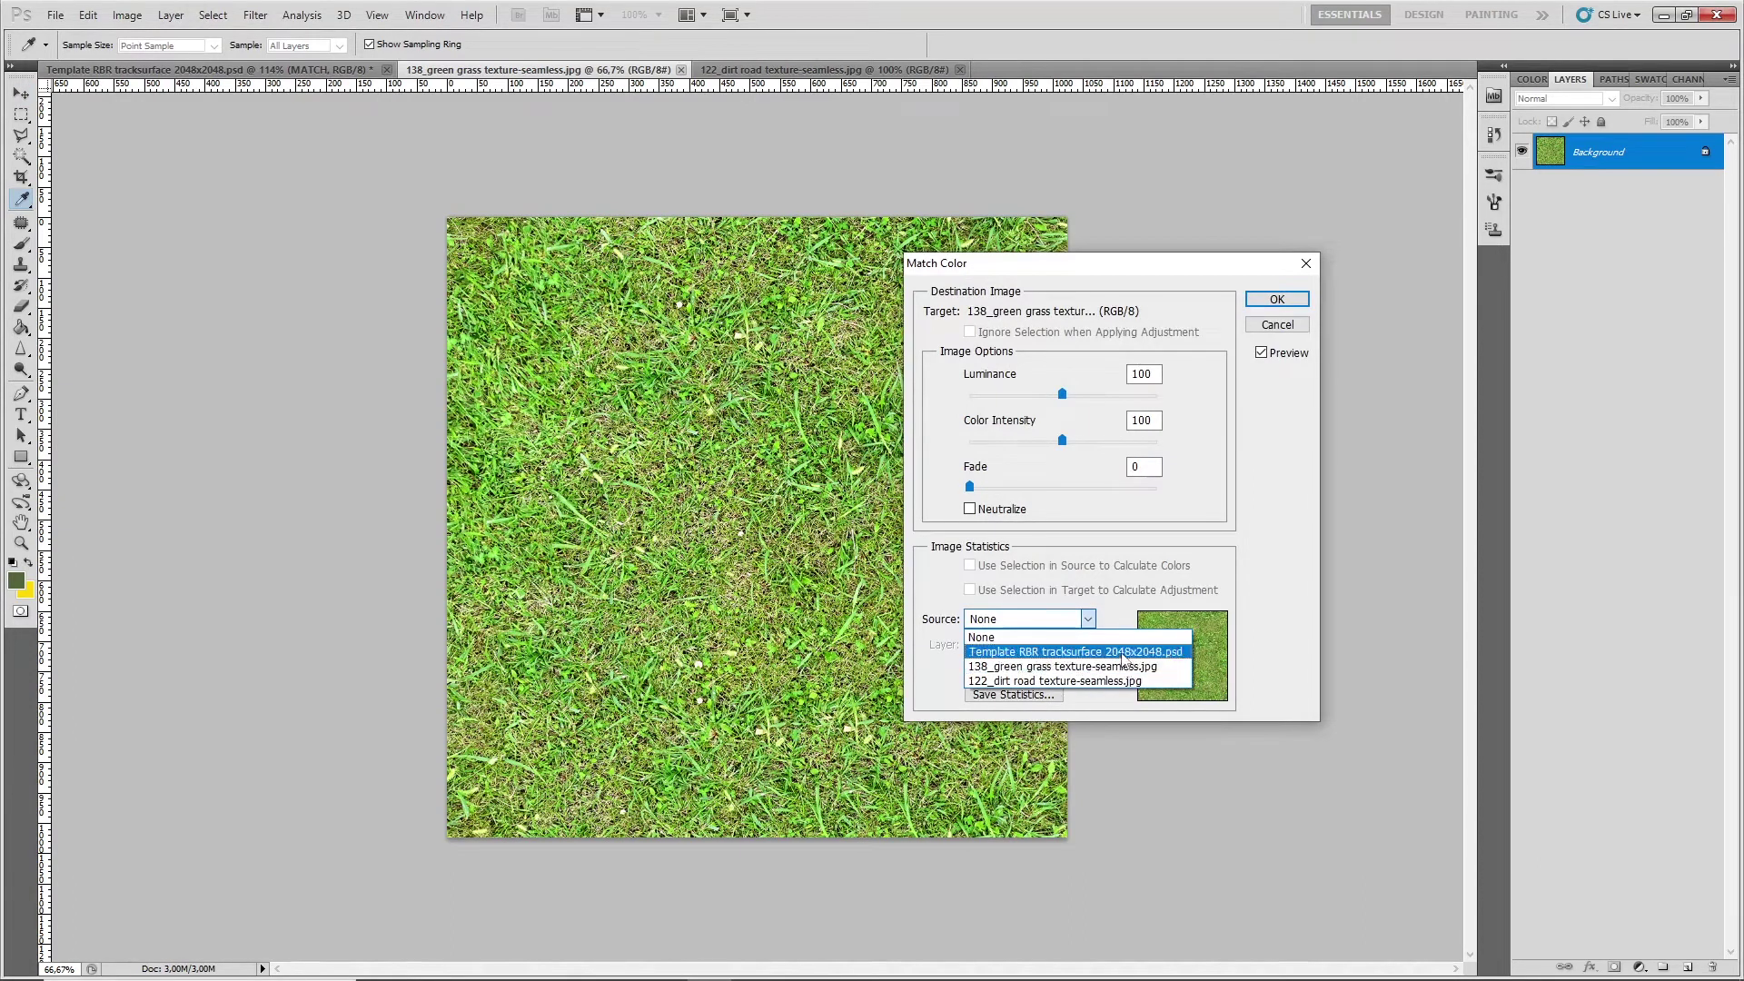
click(1122, 653)
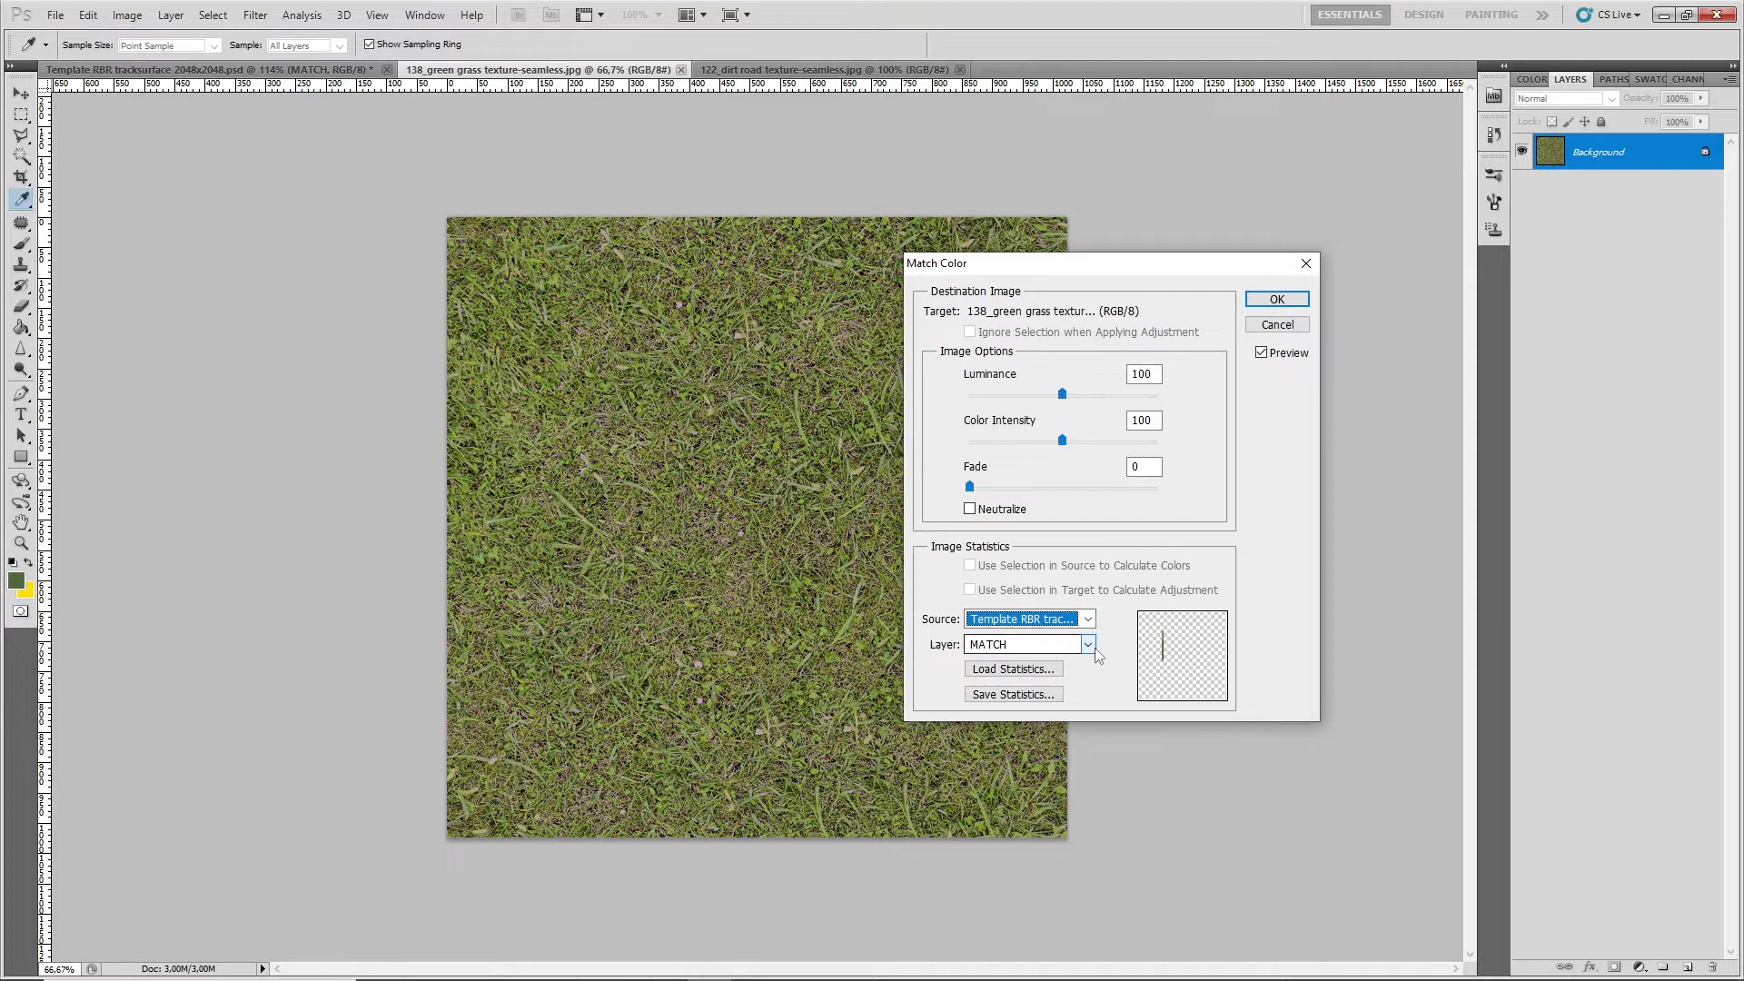
click(1088, 644)
click(1044, 718)
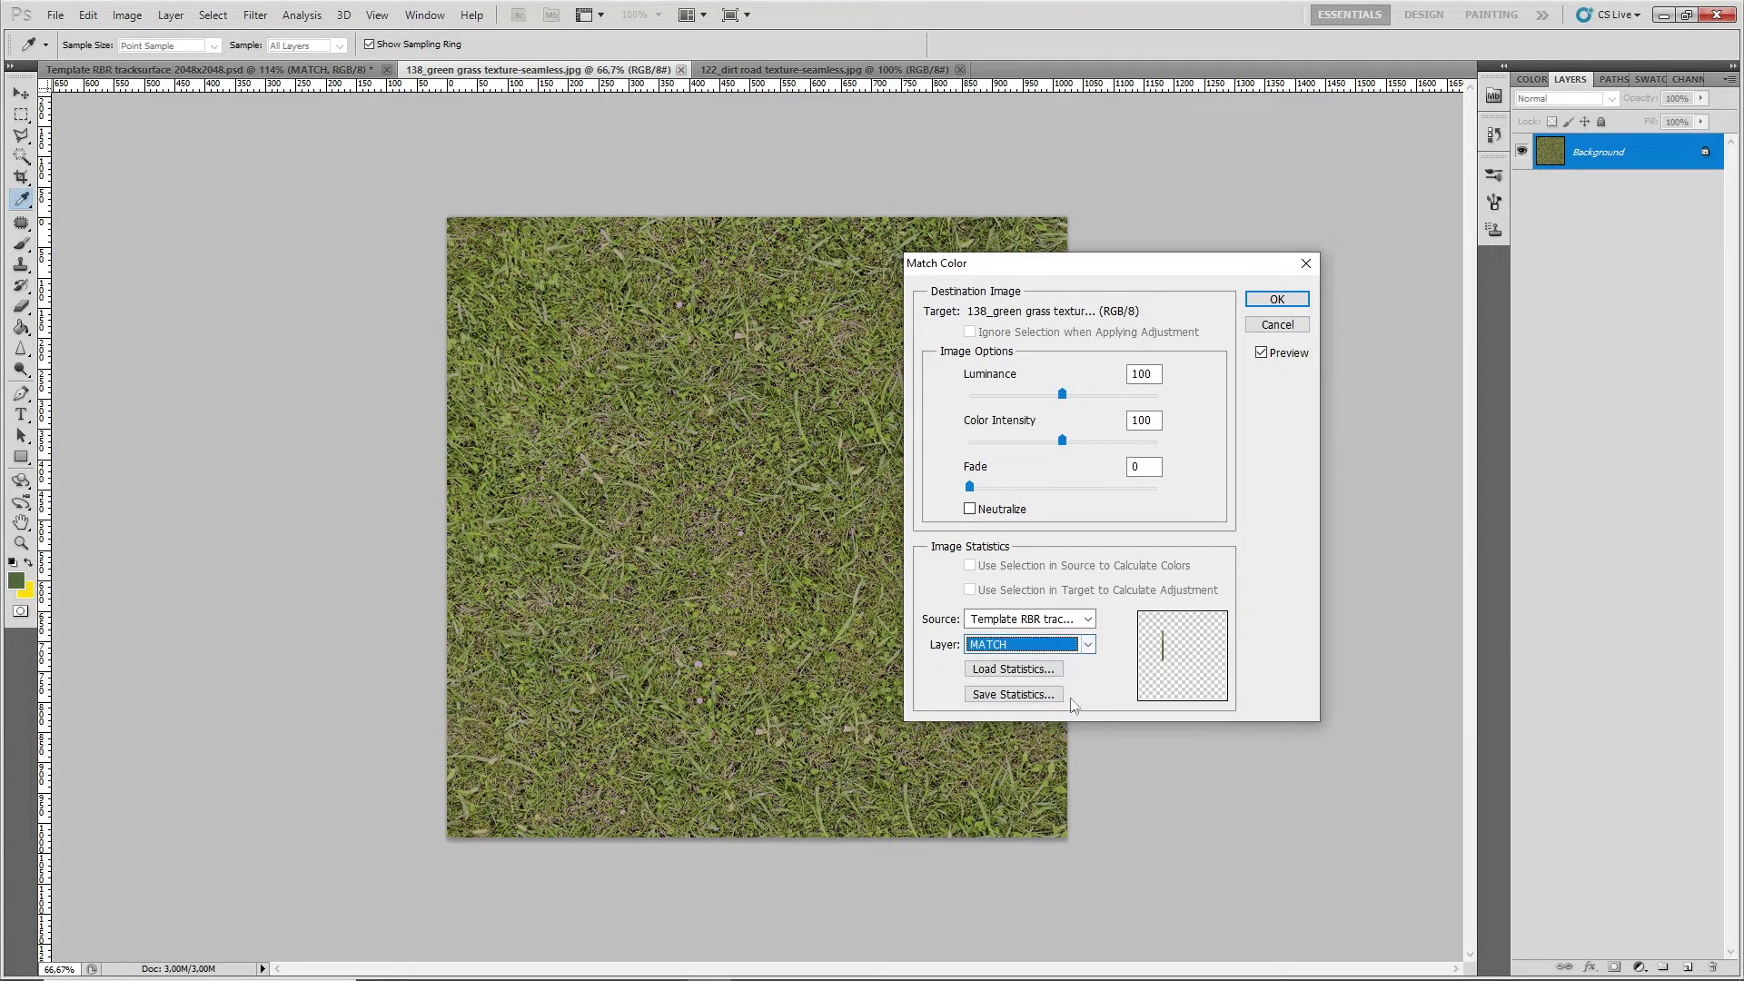
click(1085, 646)
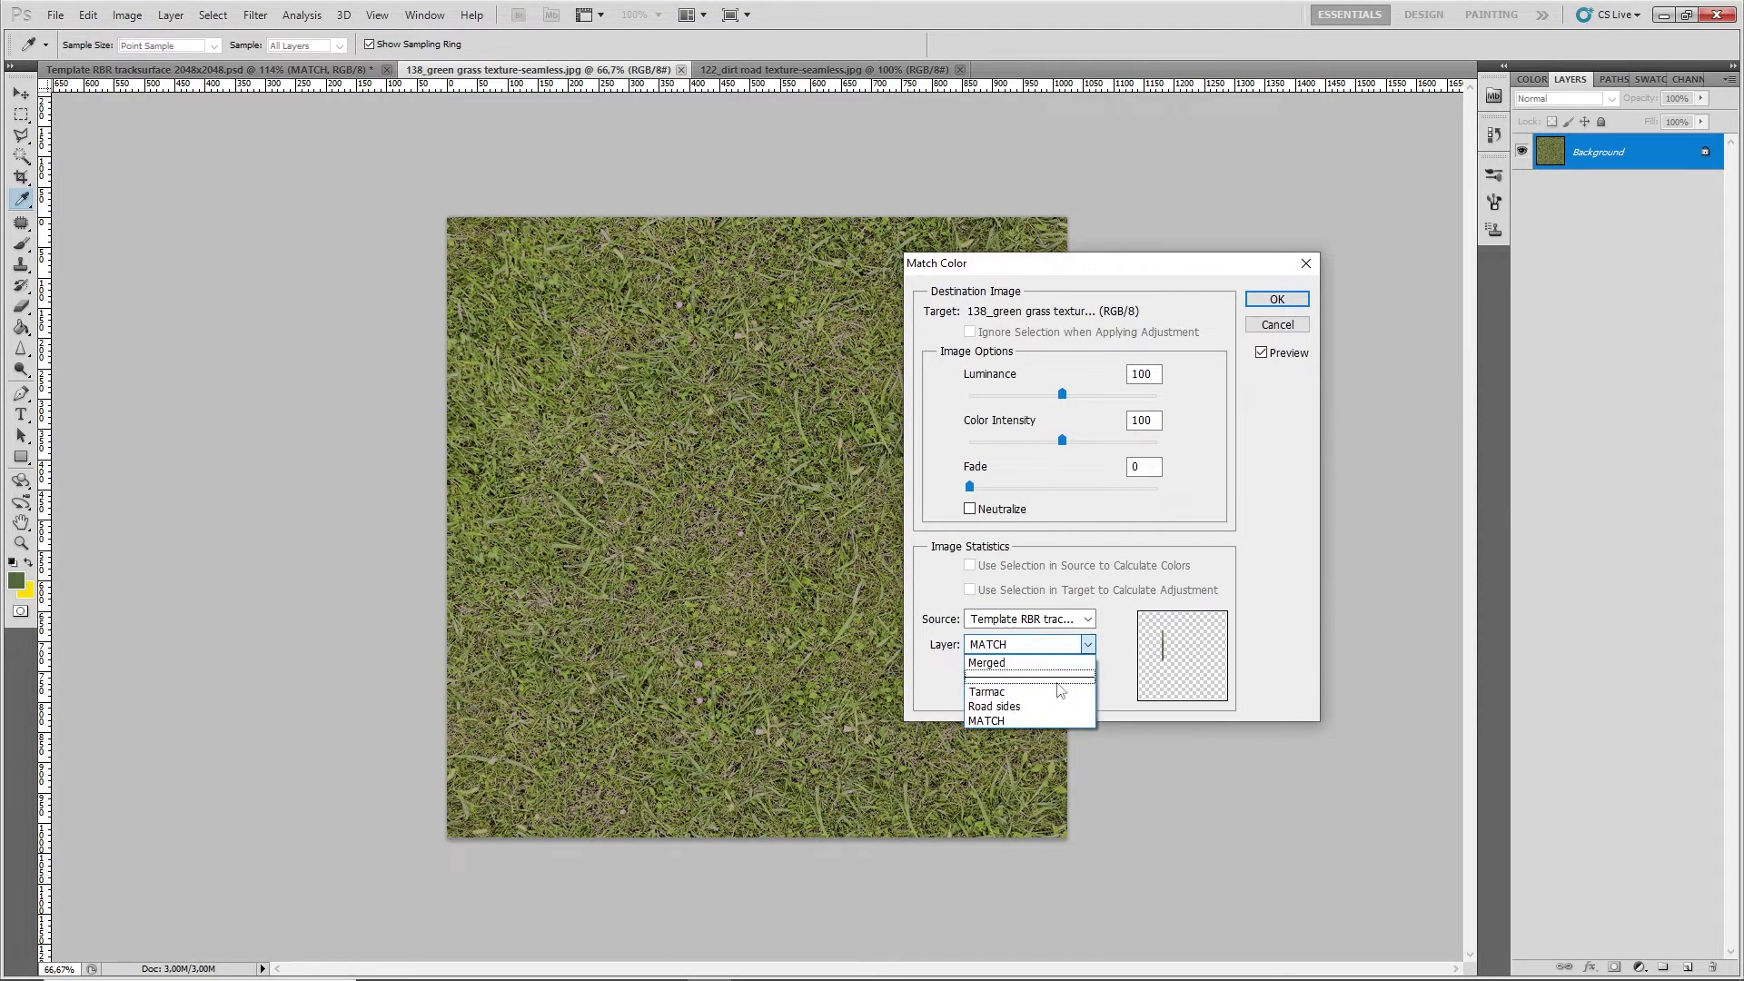
click(1055, 721)
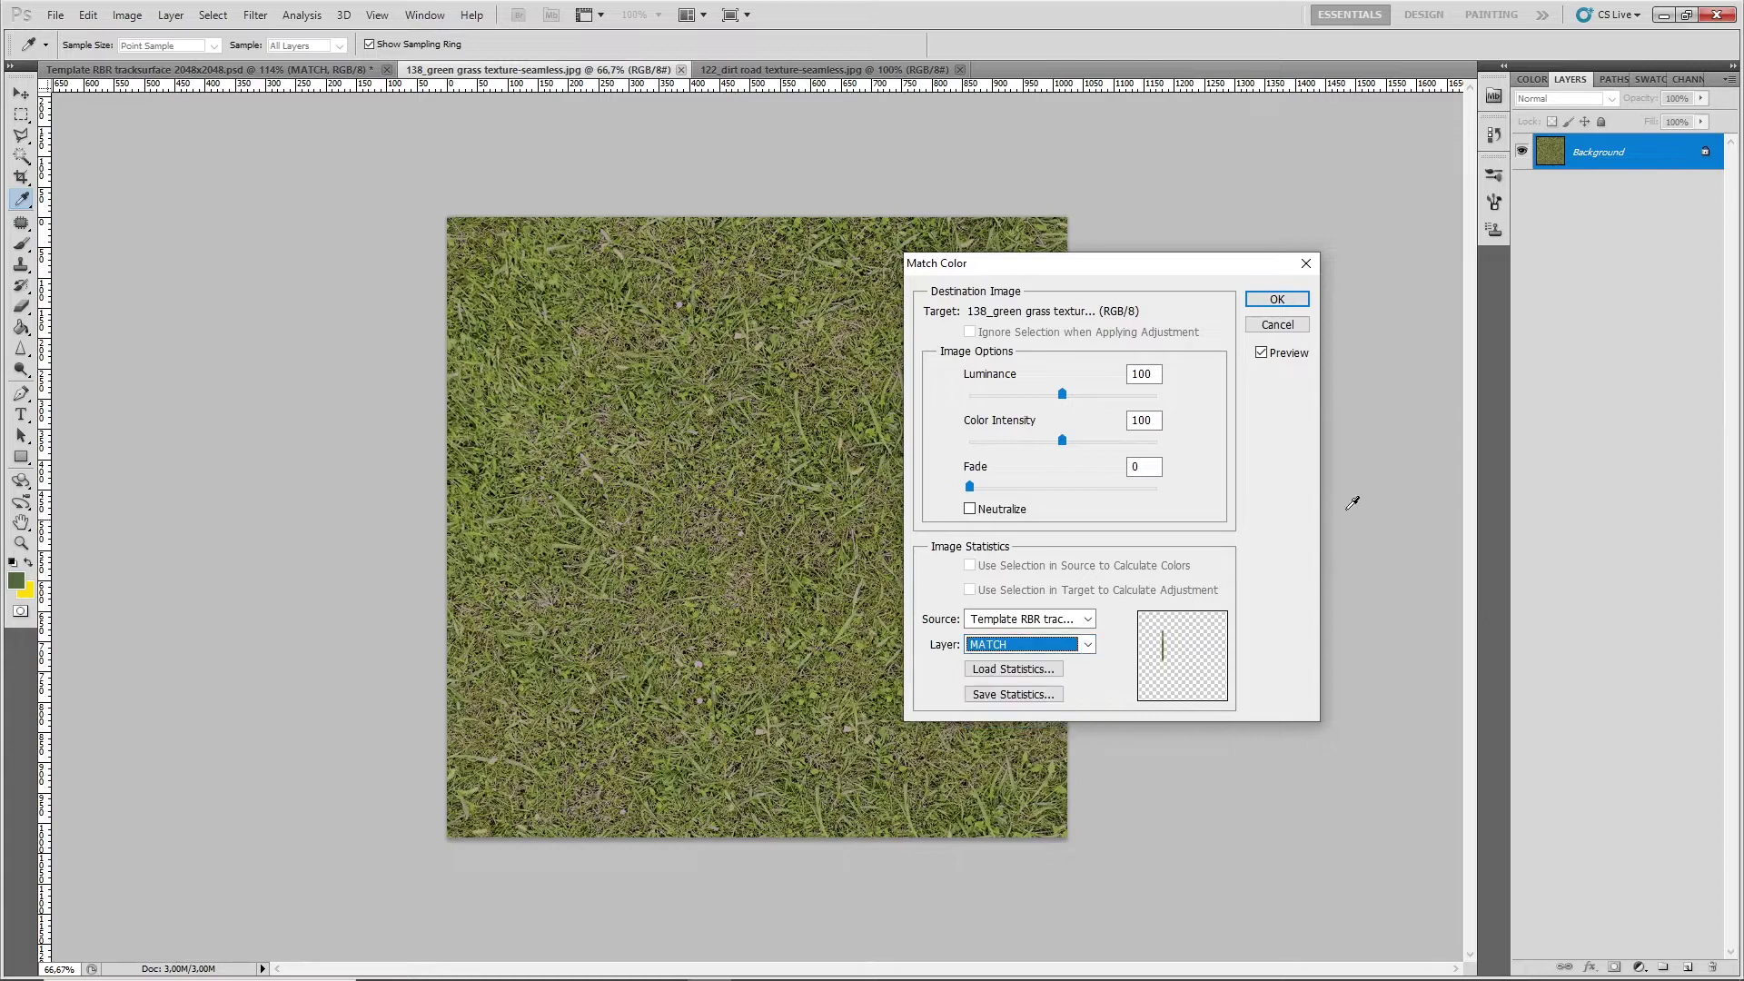
Apply the colour match and copy the grass texture
click(1275, 299)
key(v)
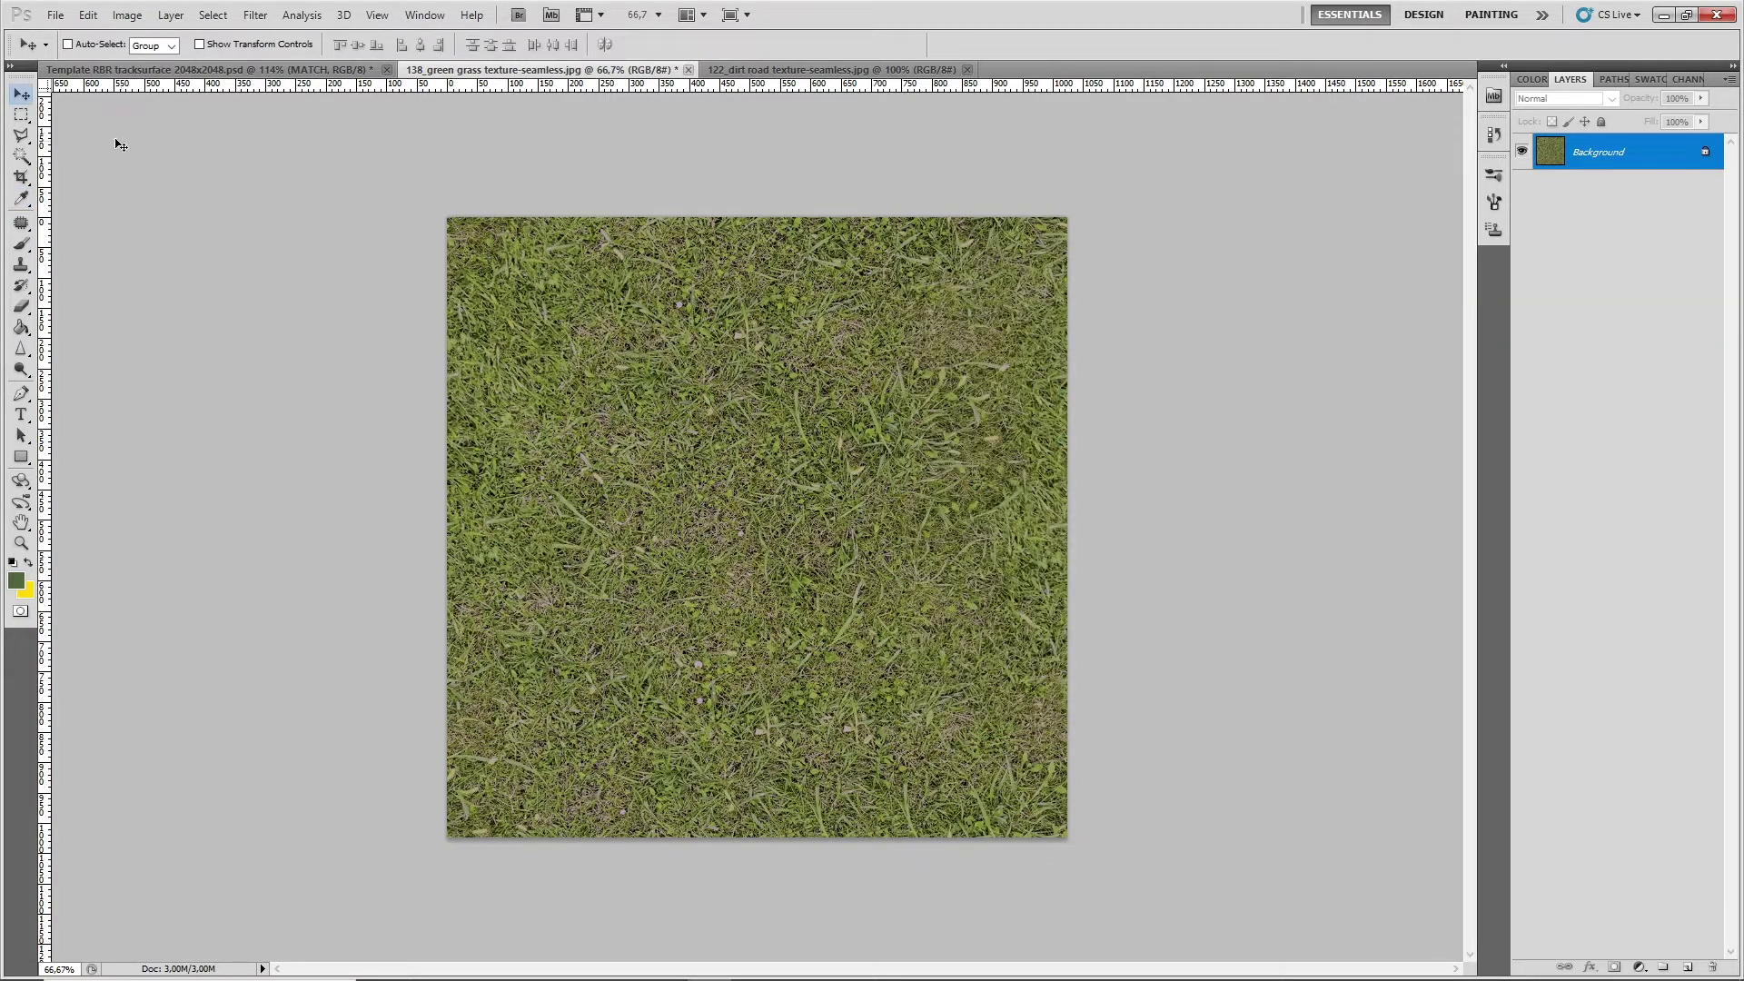
click(19, 116)
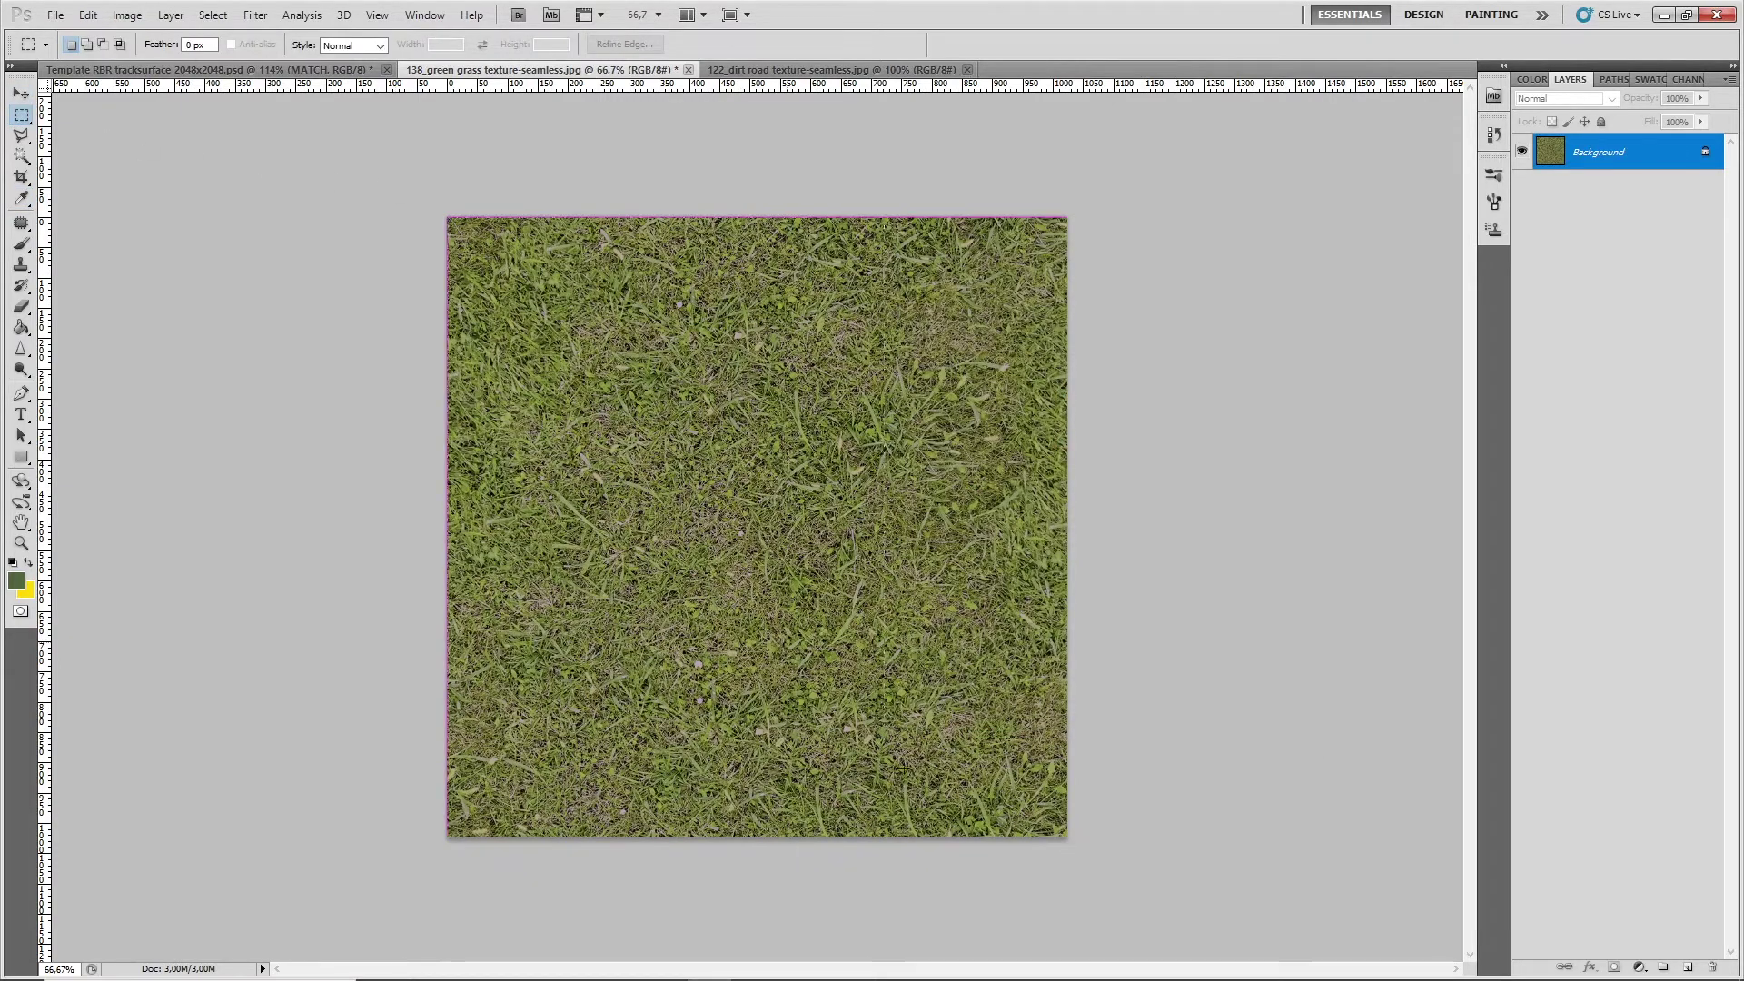
click(88, 15)
click(103, 137)
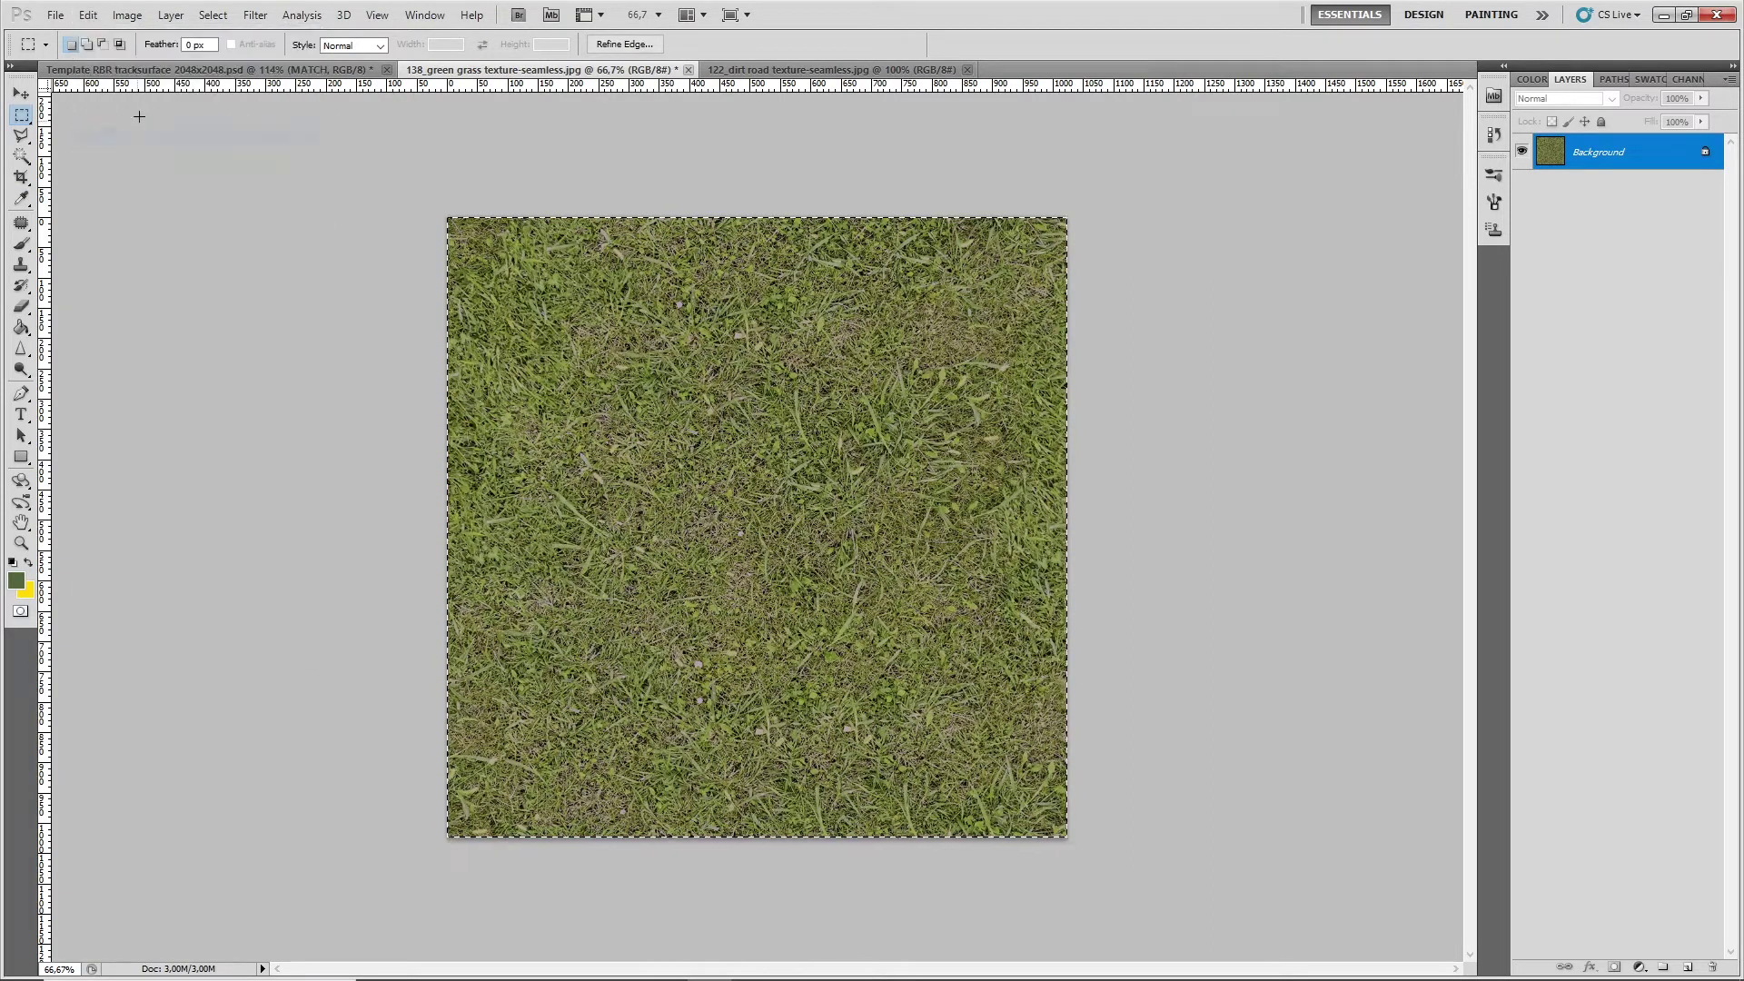
Paste the grass into the track template as Layer 1 and shift it to the right
click(136, 70)
click(88, 15)
click(116, 167)
click(20, 94)
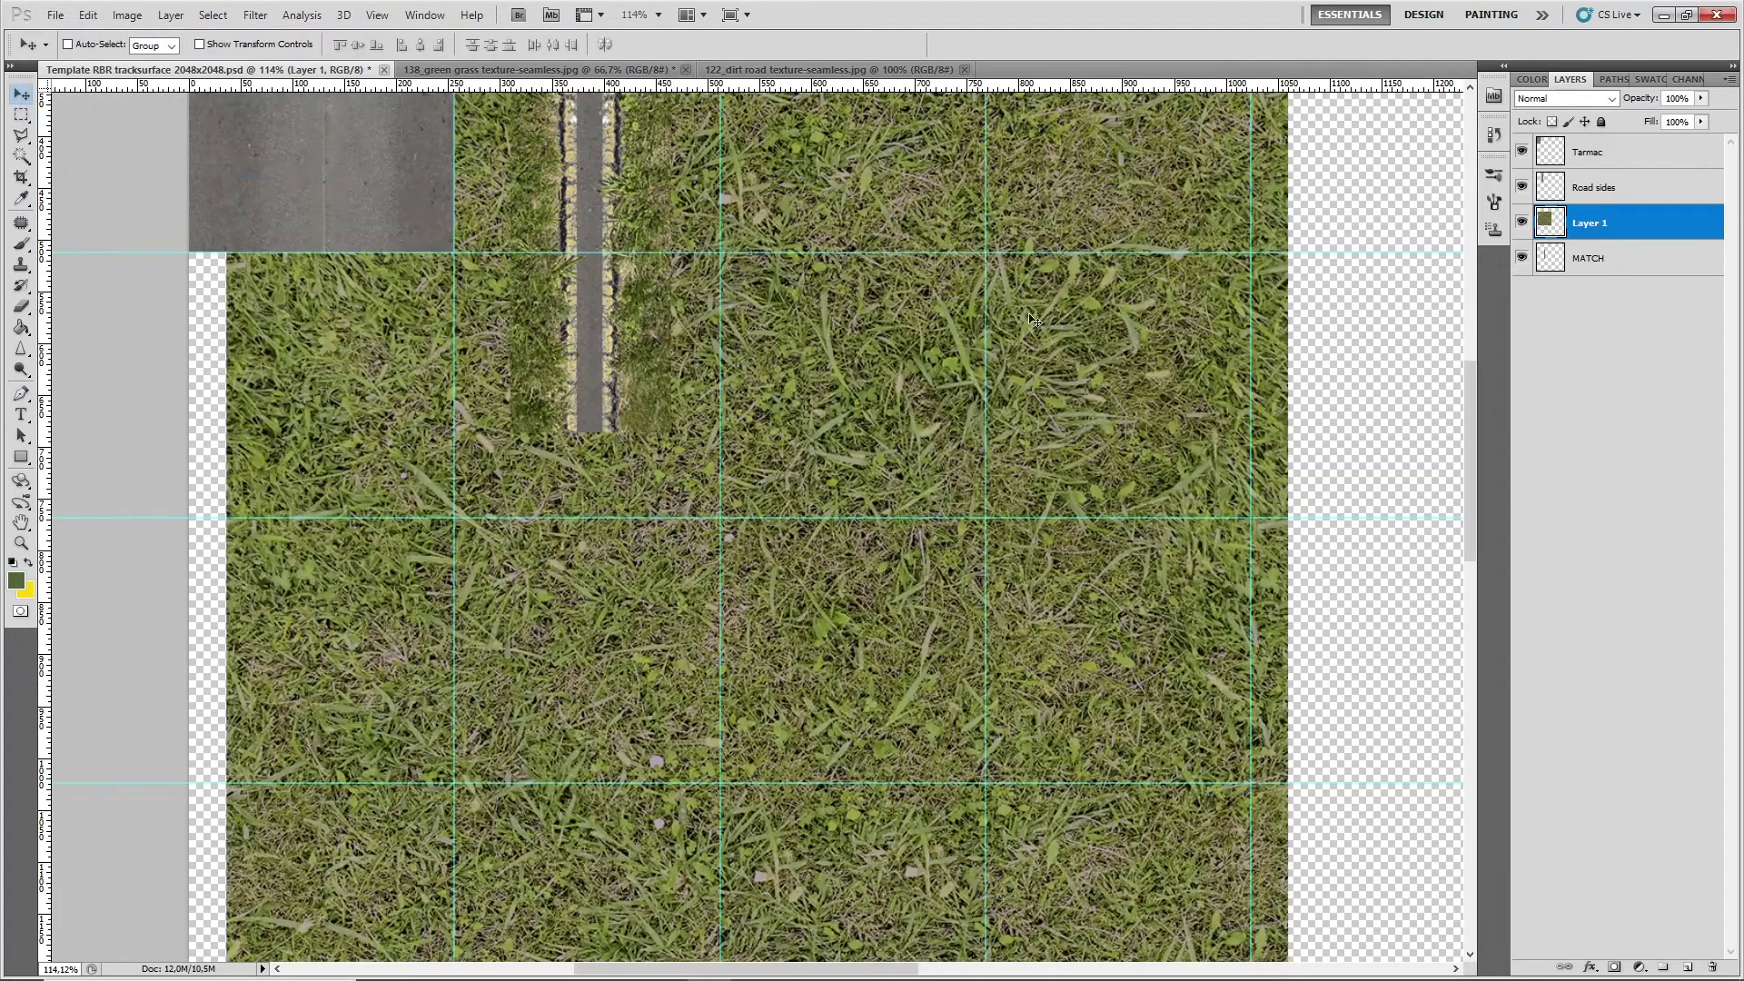
drag(1061, 325, 1185, 379)
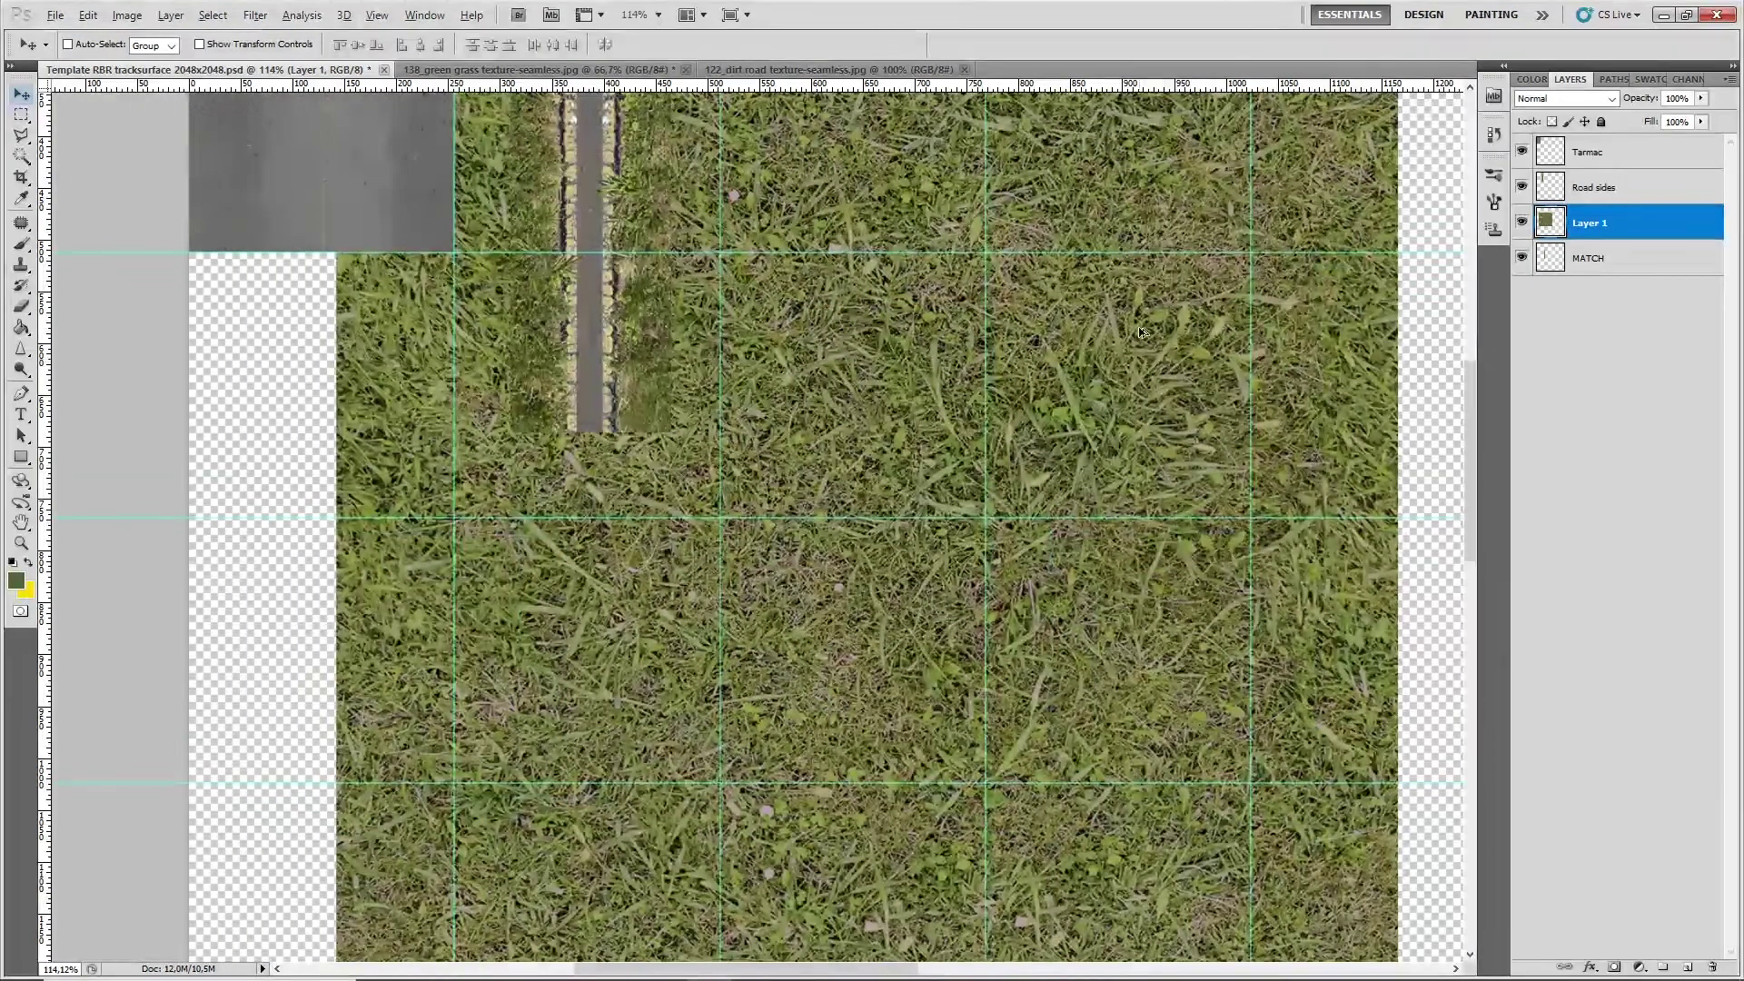
scroll(1170, 363, down, 3)
drag(1232, 363, 1423, 364)
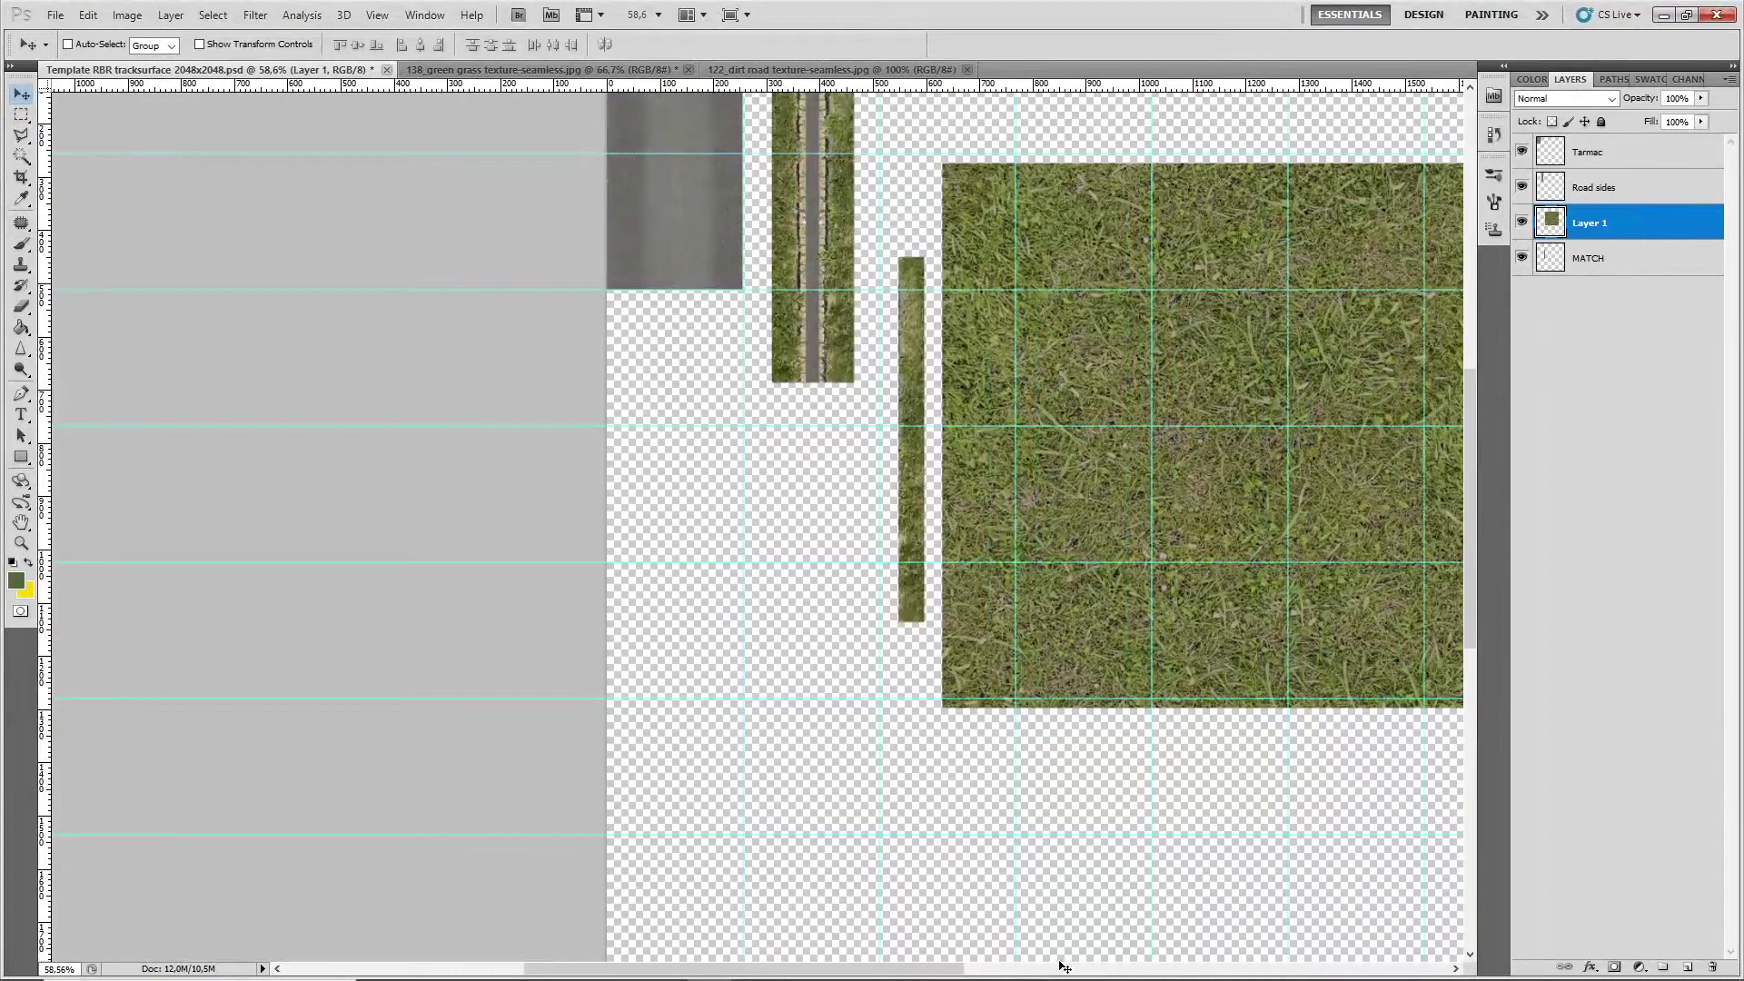
drag(953, 968, 1033, 968)
drag(975, 264, 1047, 254)
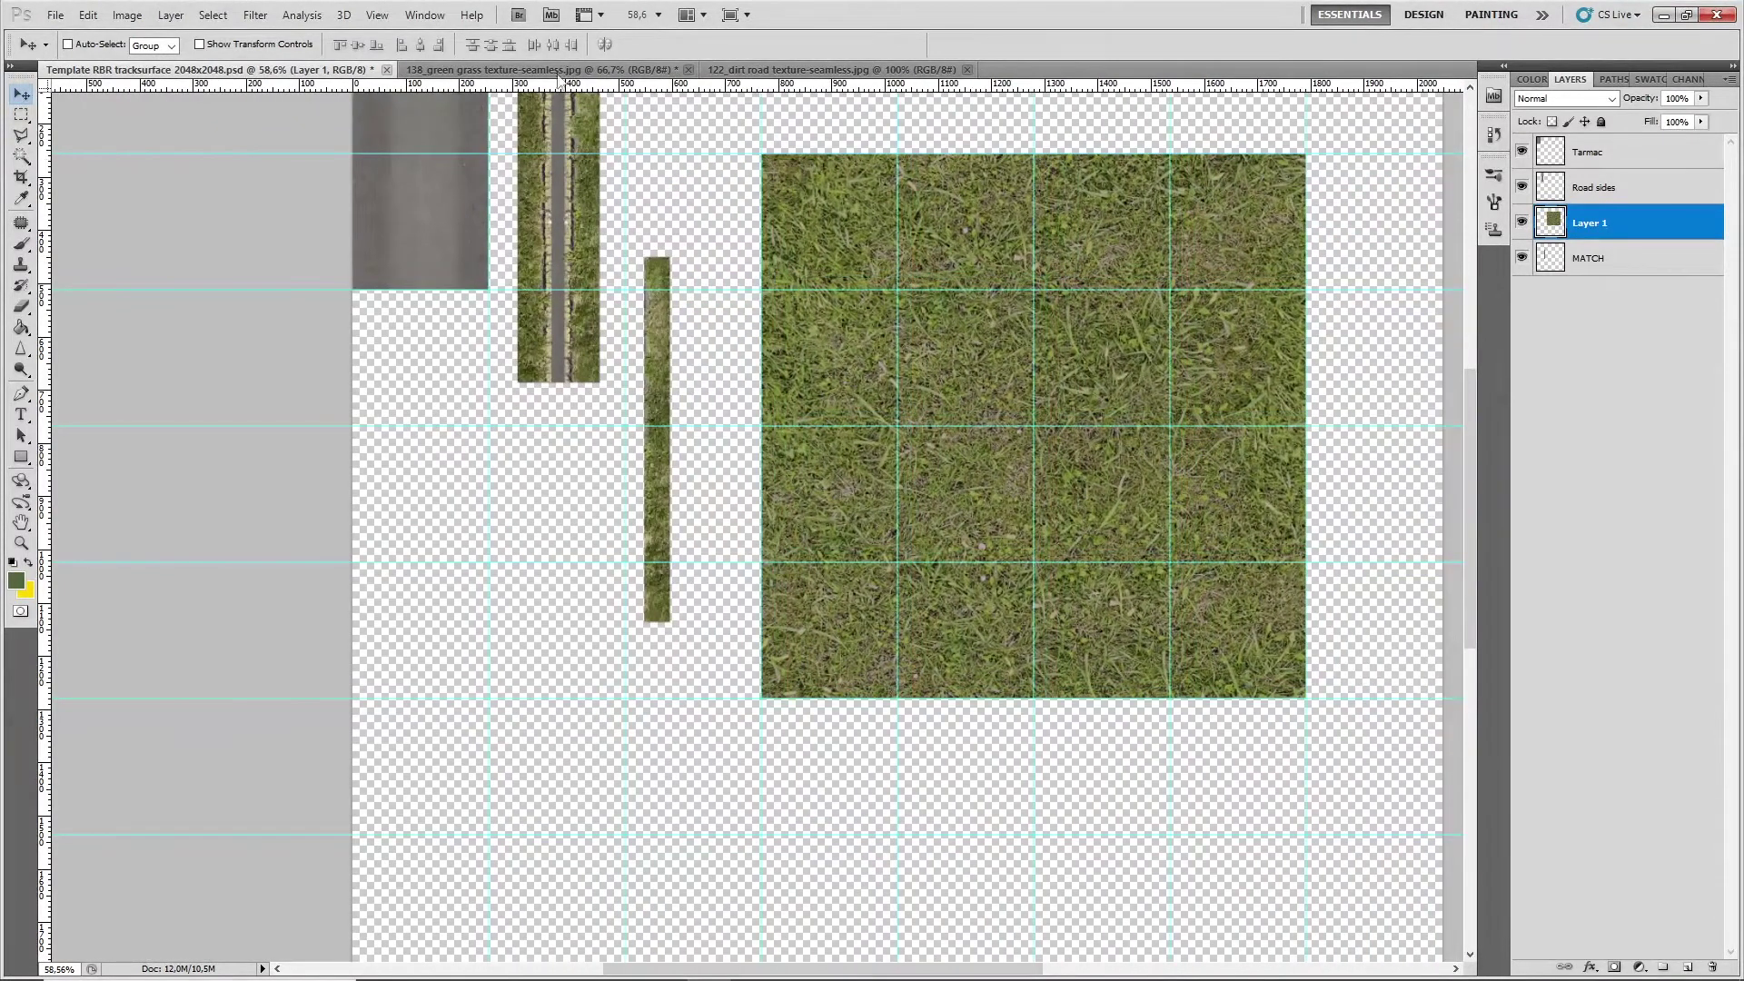
Scale the grass down to about a quarter size and move it onto the guides
click(88, 15)
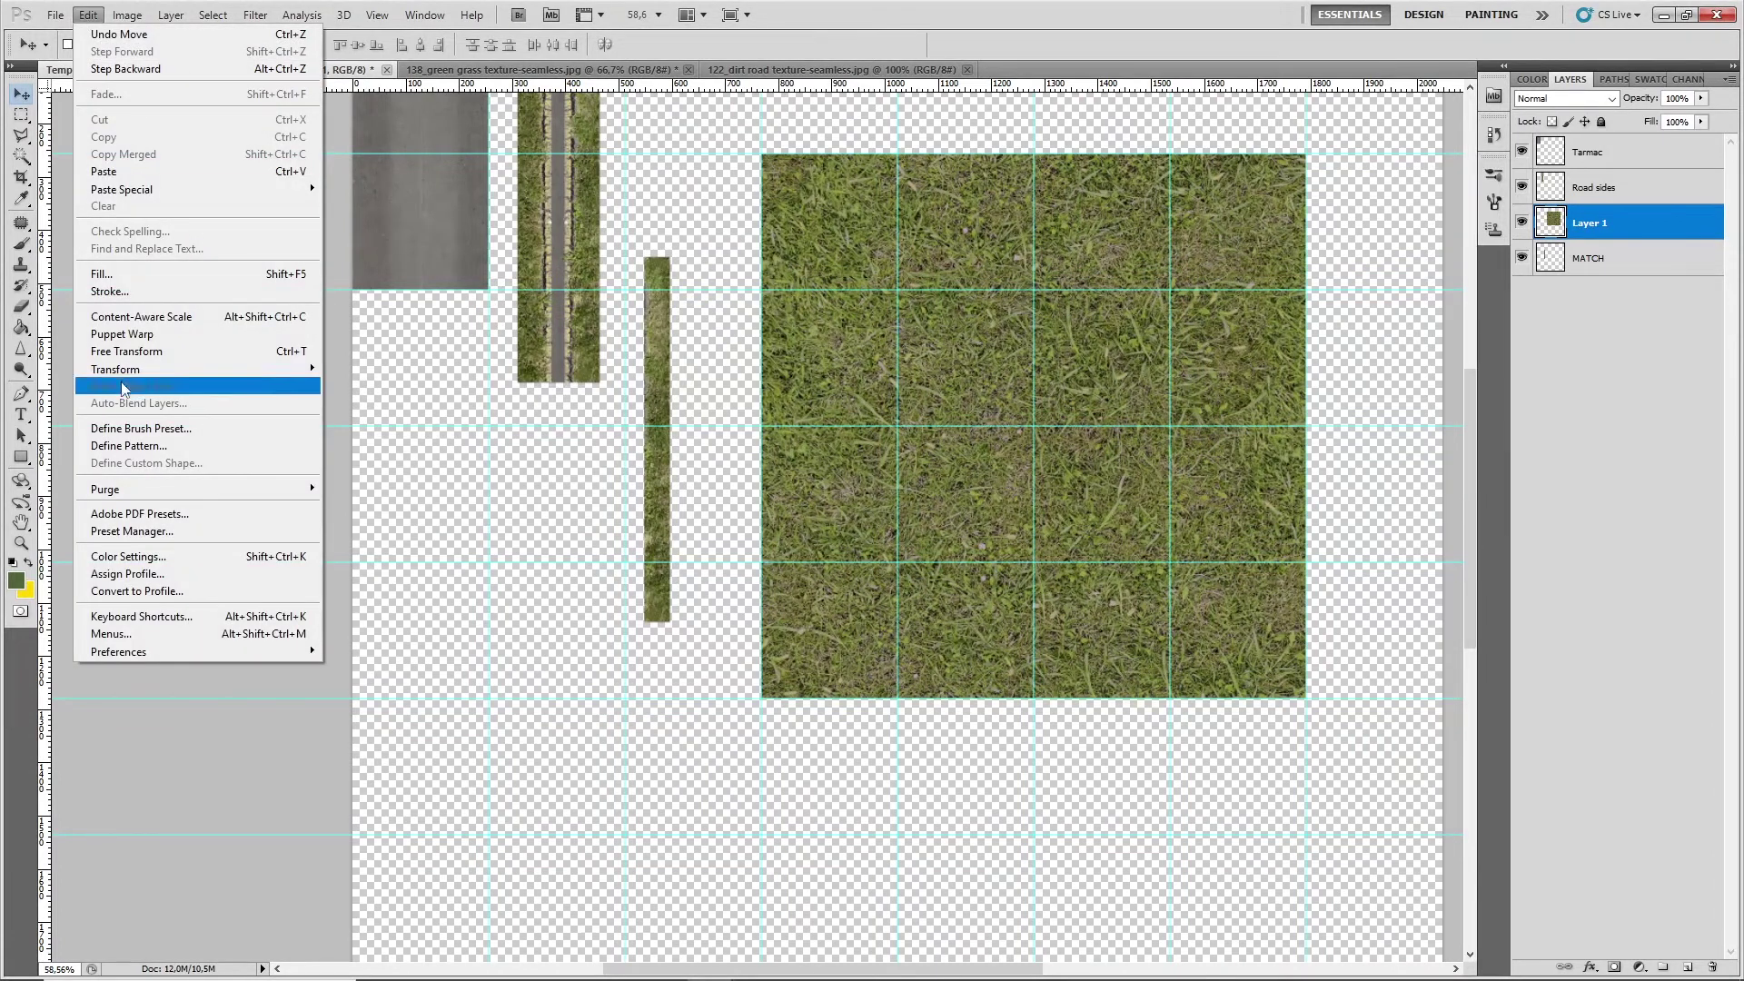
mouse_move(122, 369)
click(363, 395)
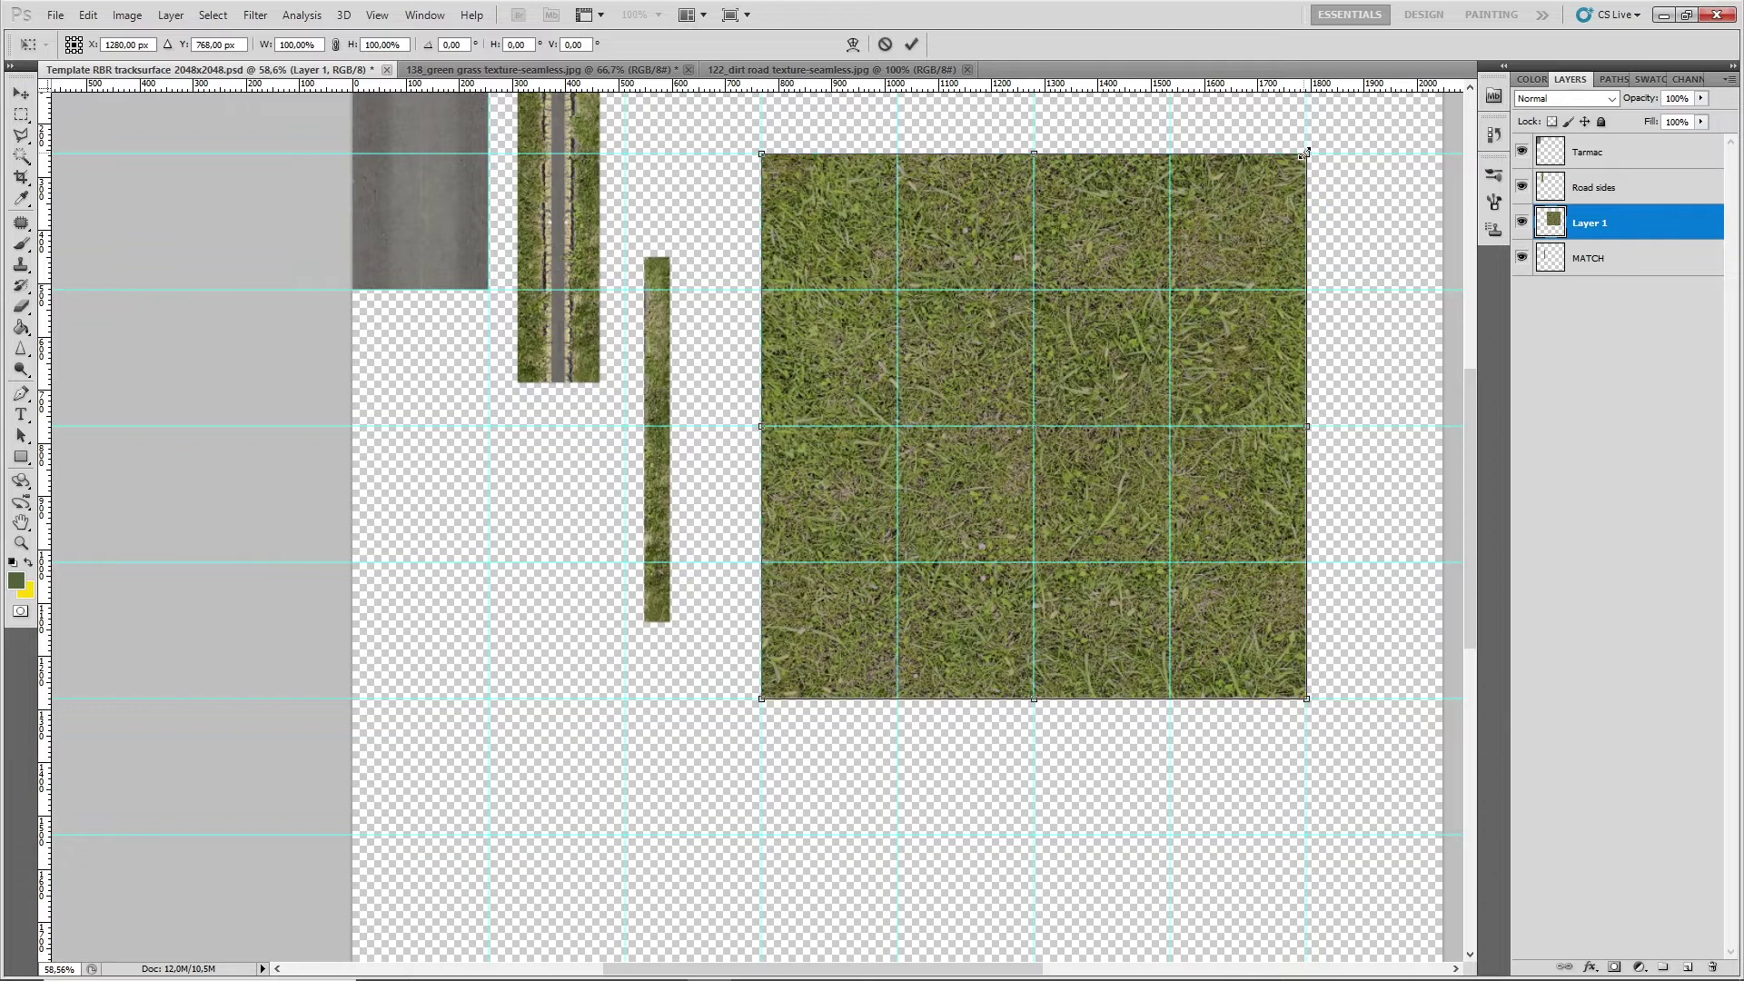
drag(1304, 155, 797, 469)
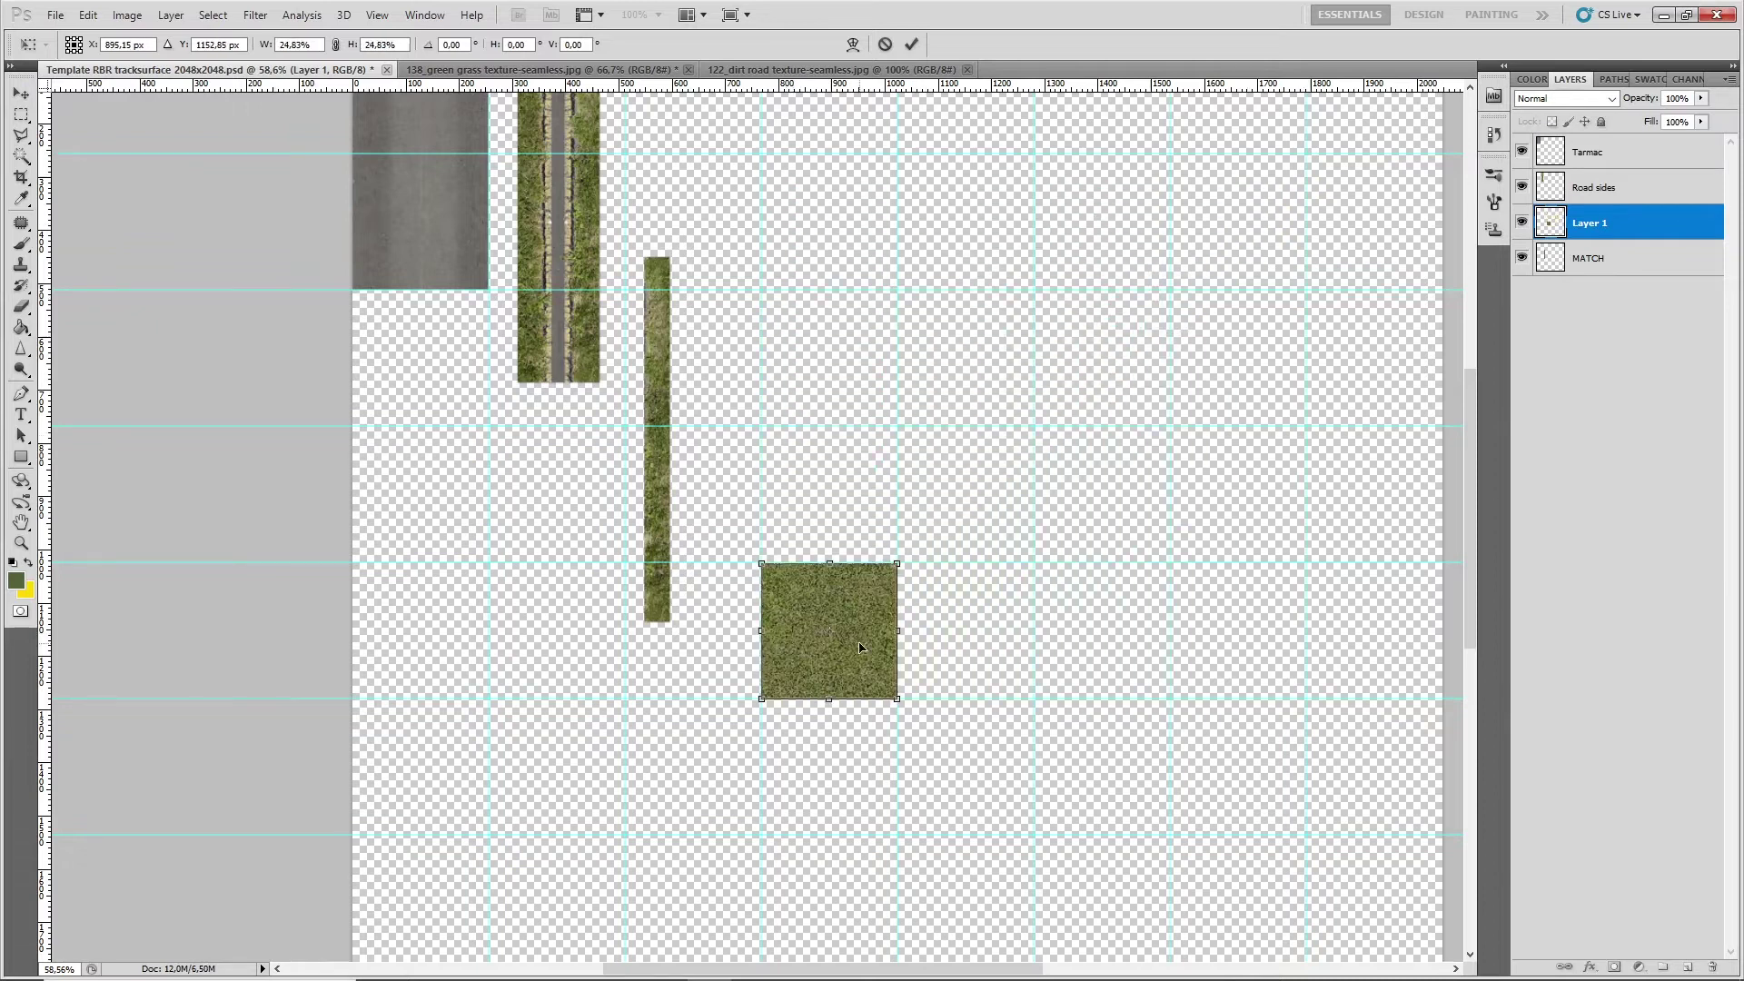
drag(861, 646, 863, 245)
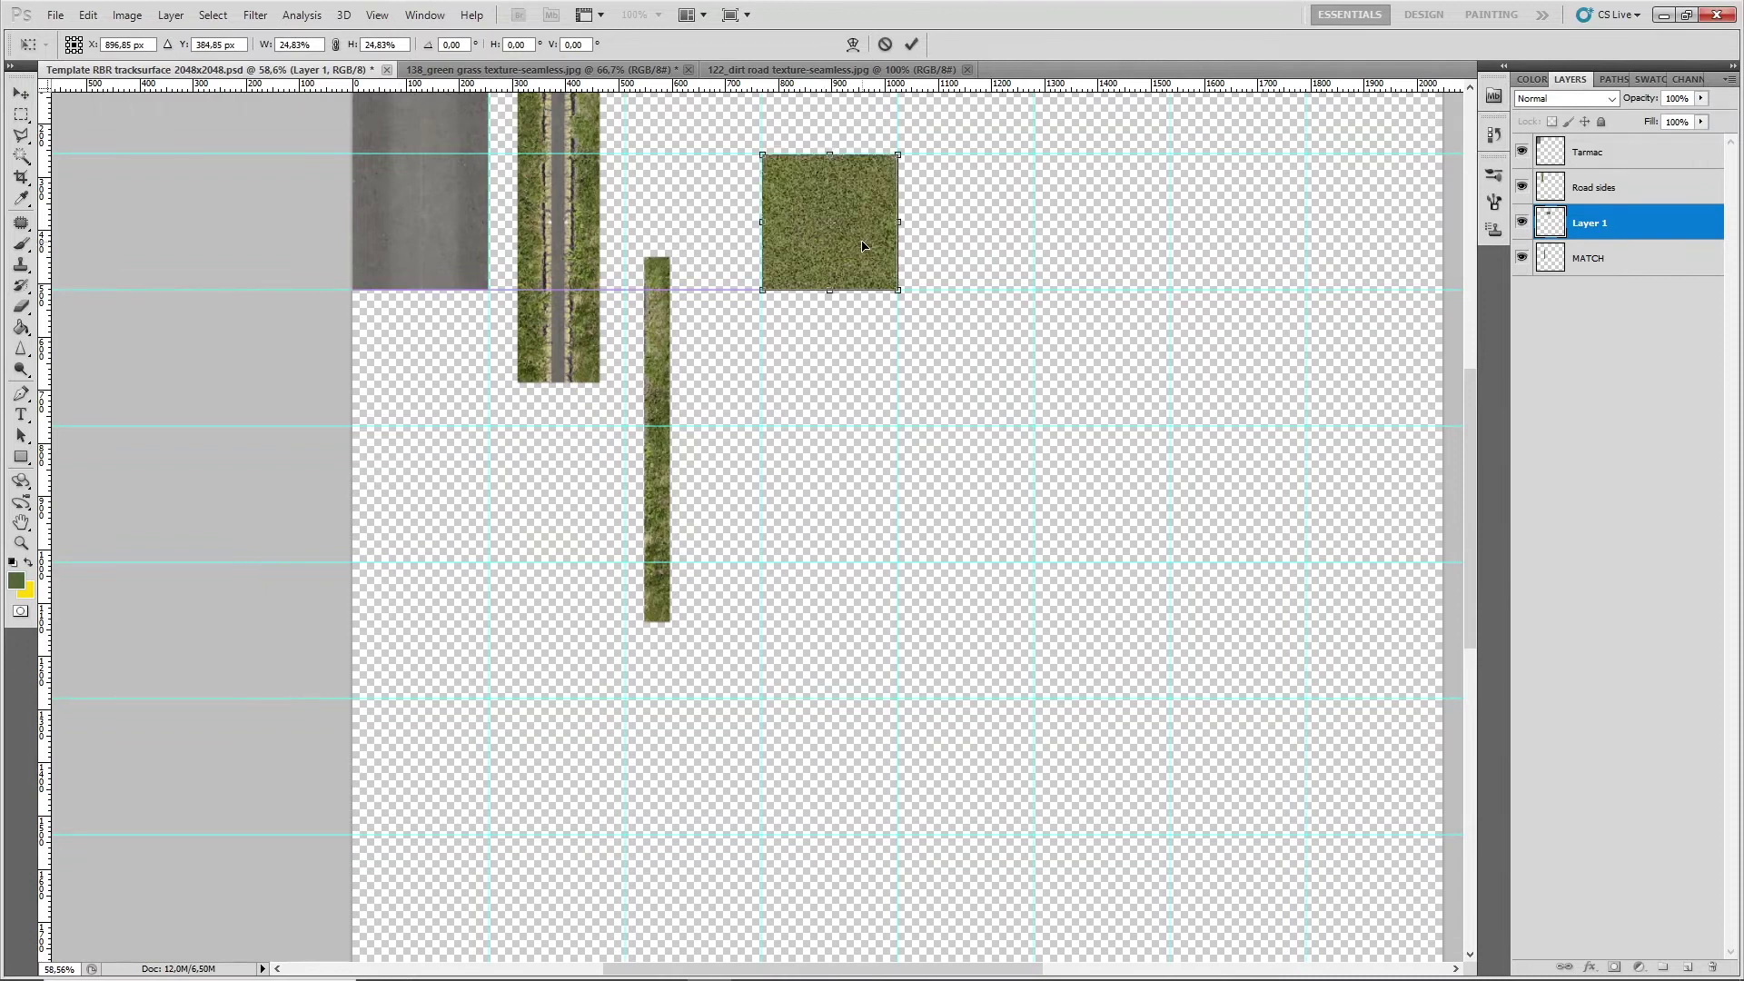
Set the grass scale to exactly 25% width and height and apply the transform
scroll(873, 172, up, 10)
scroll(870, 468, down, 10)
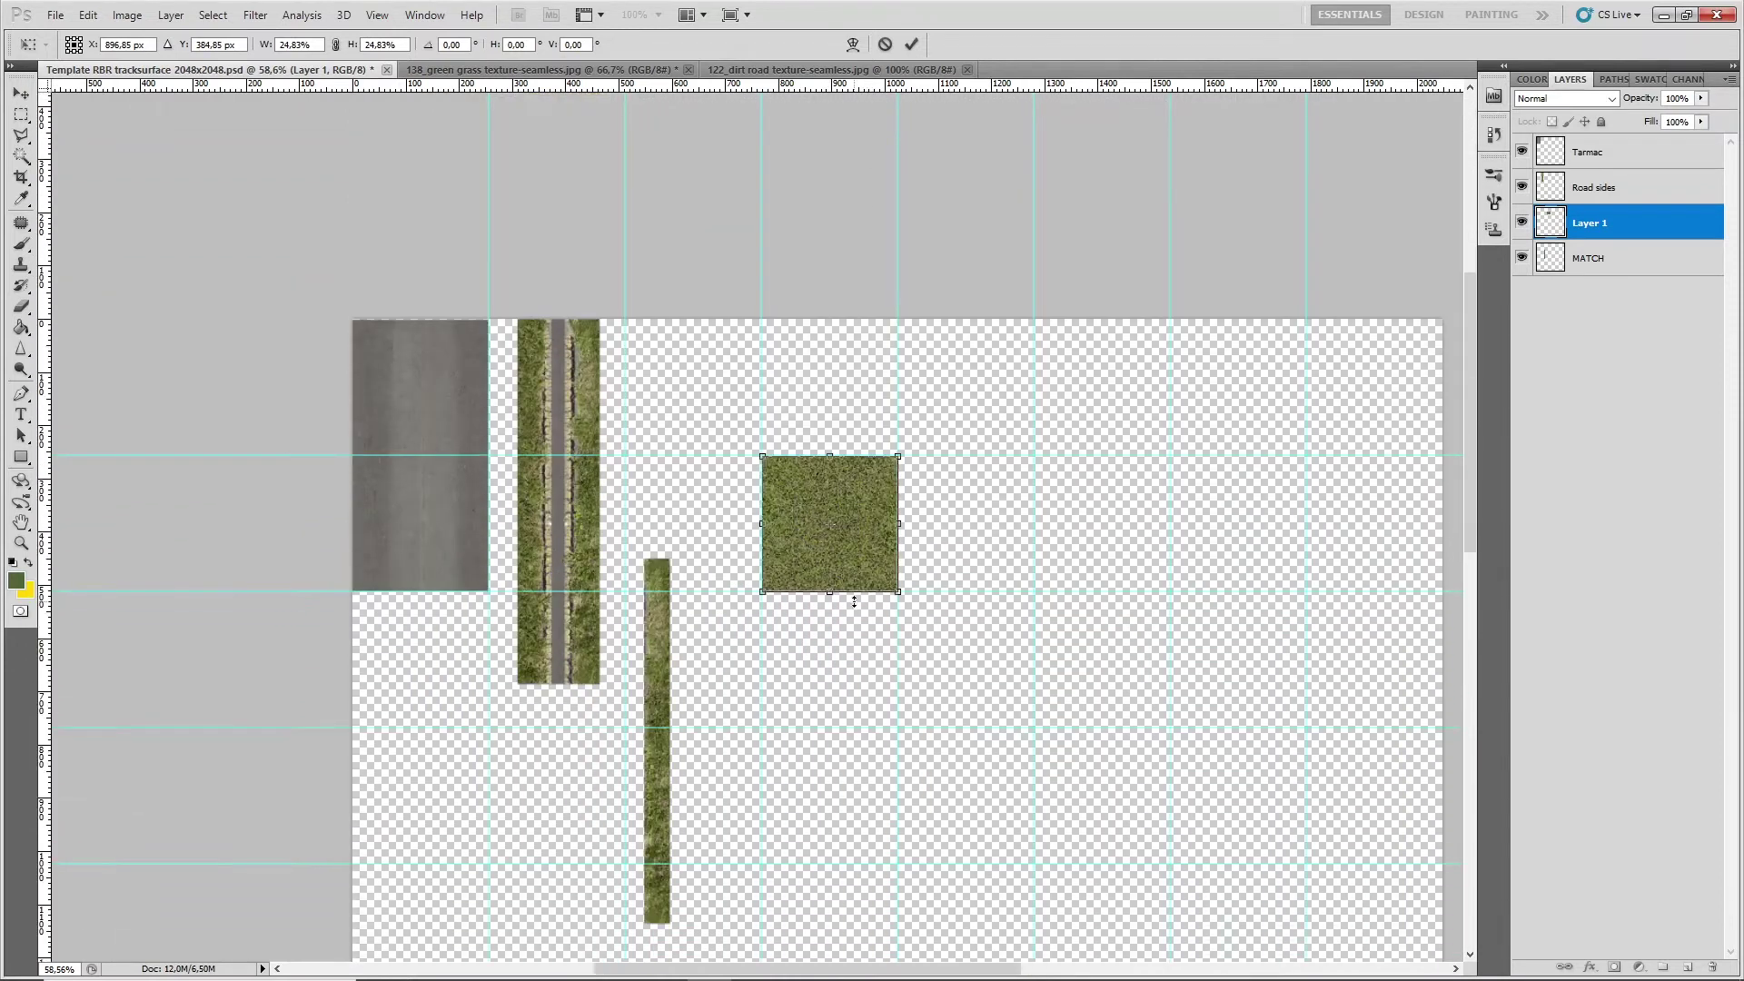
scroll(866, 465, up, 5)
scroll(844, 367, up, 1)
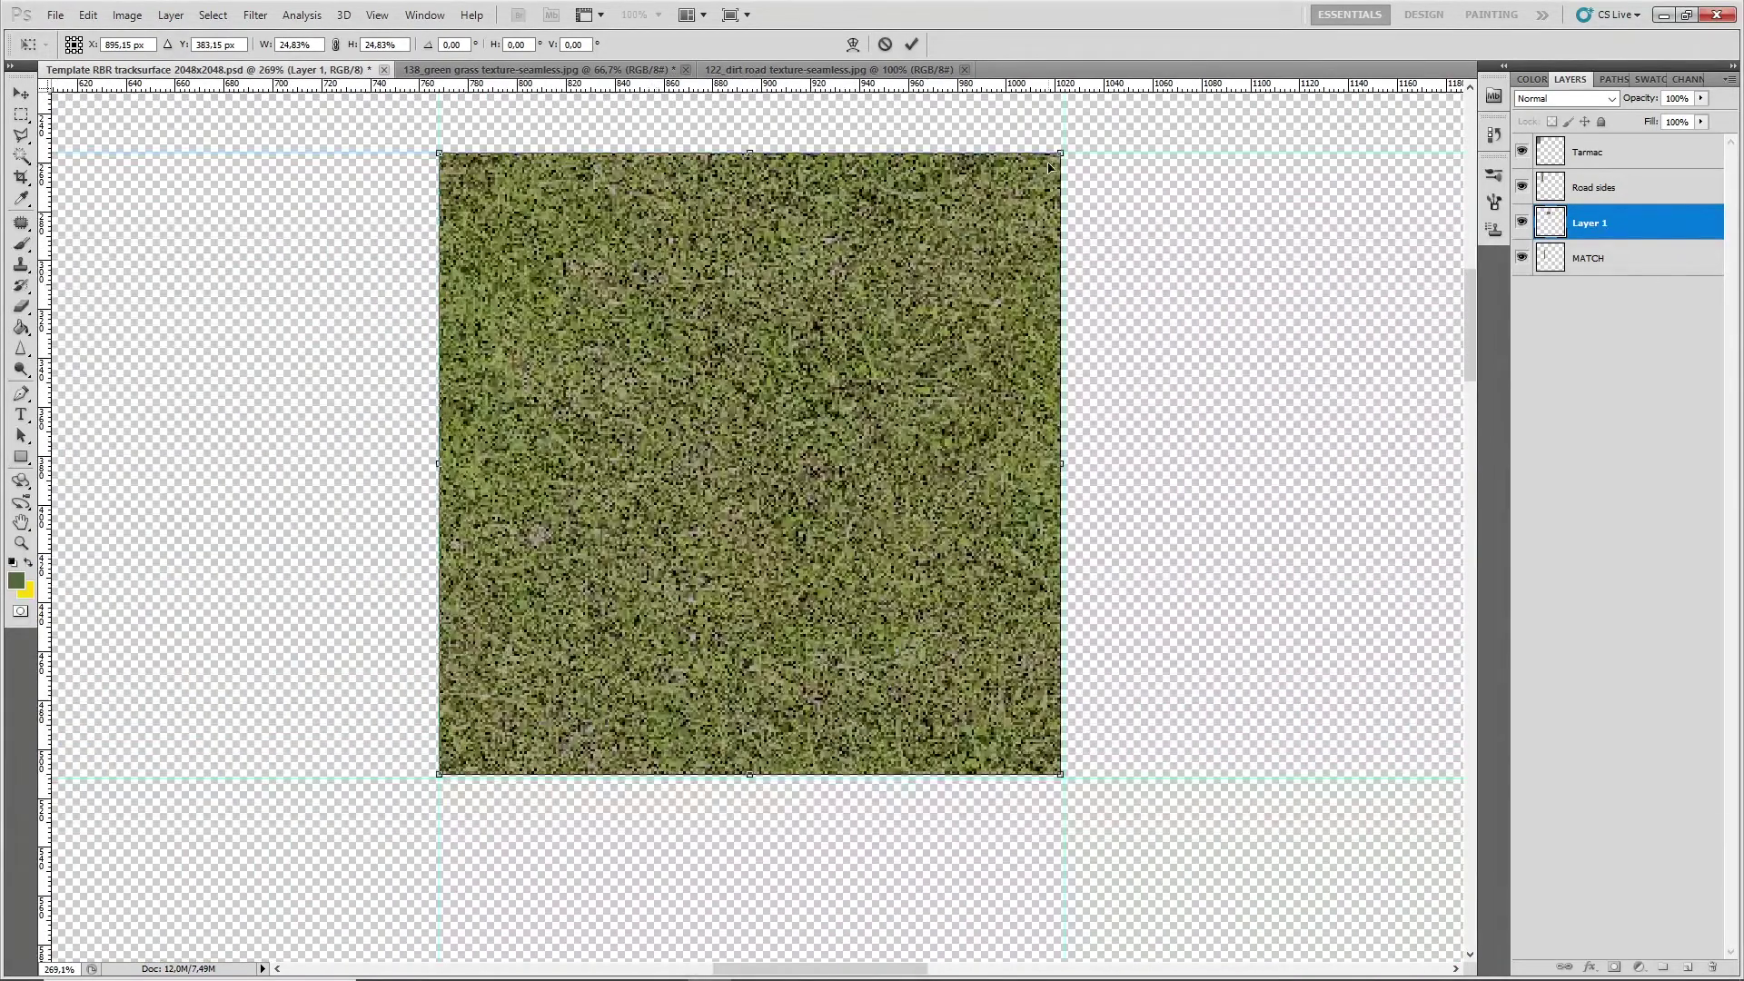
drag(1061, 155, 1064, 154)
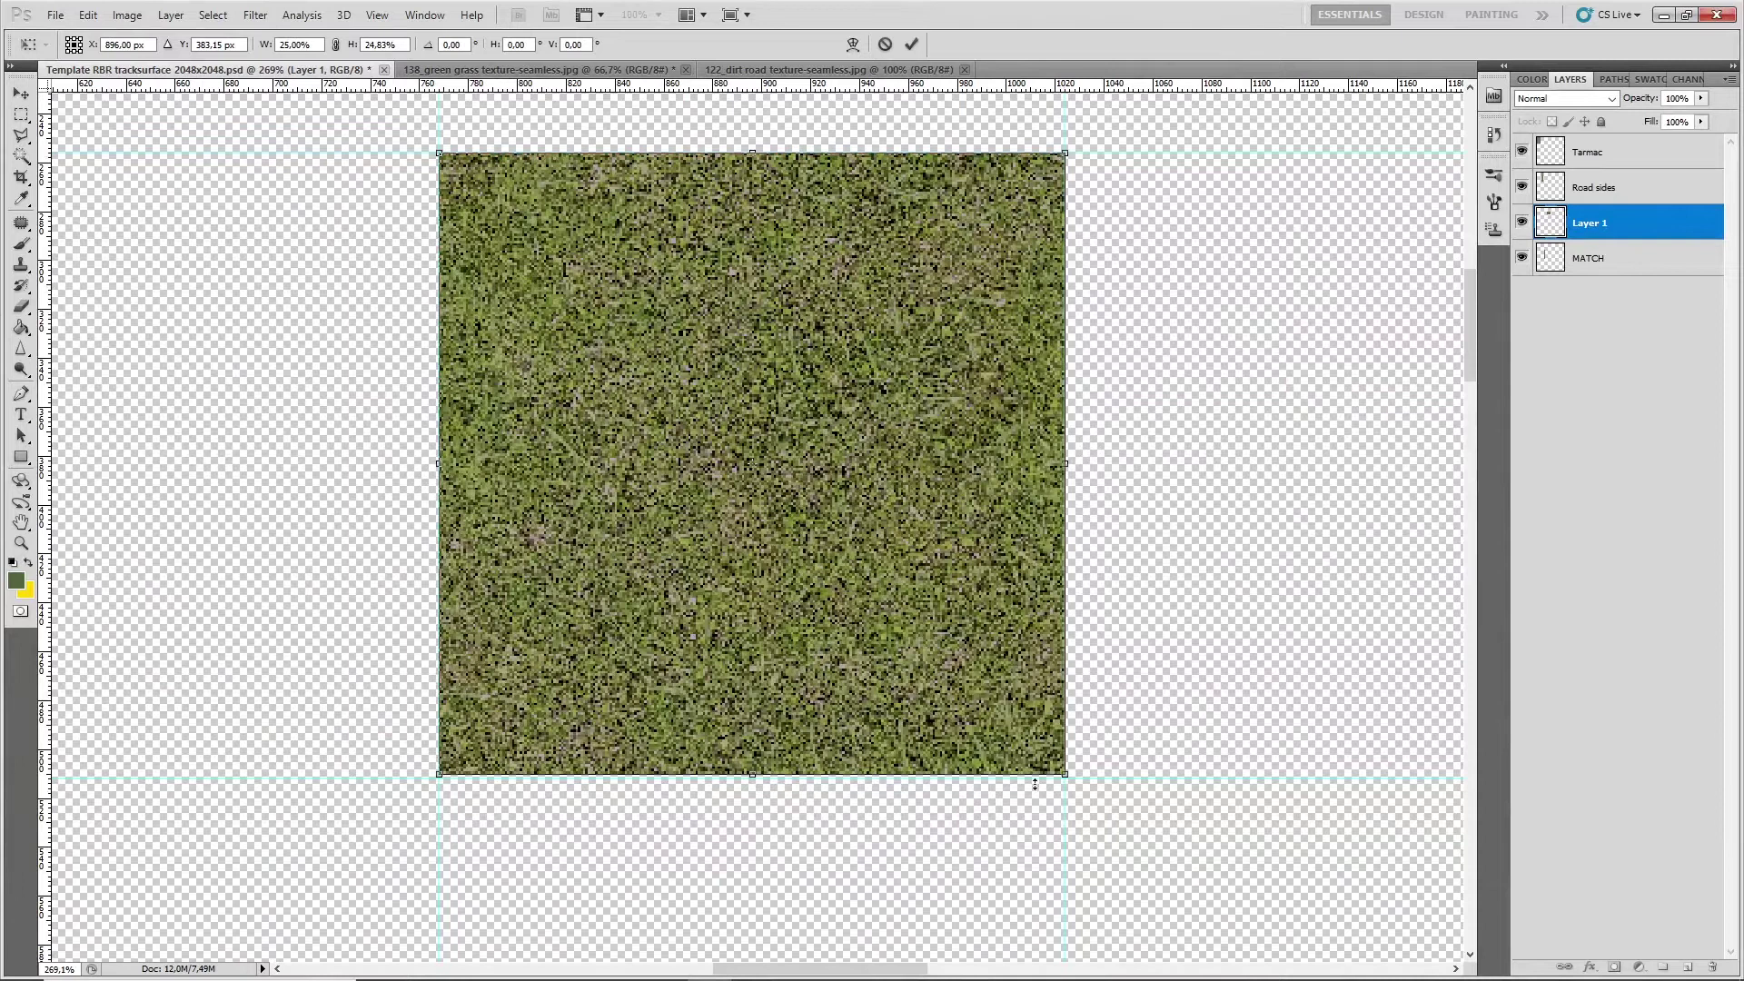
drag(1064, 774, 1065, 778)
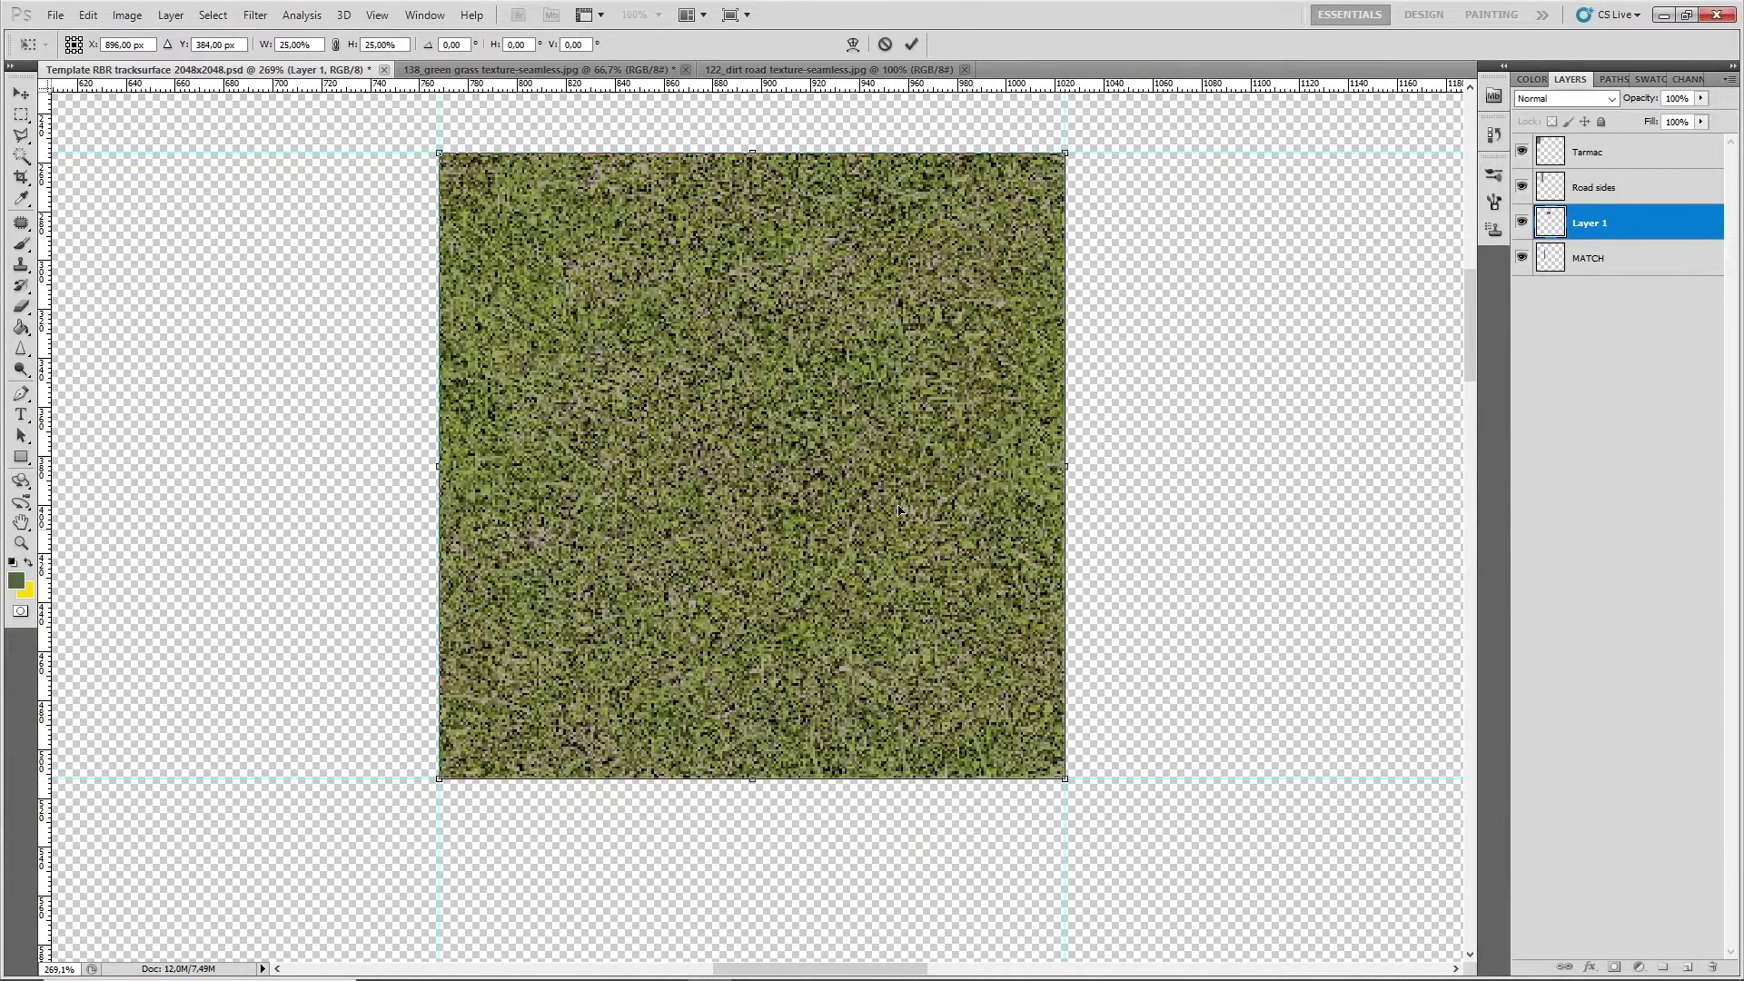
click(20, 117)
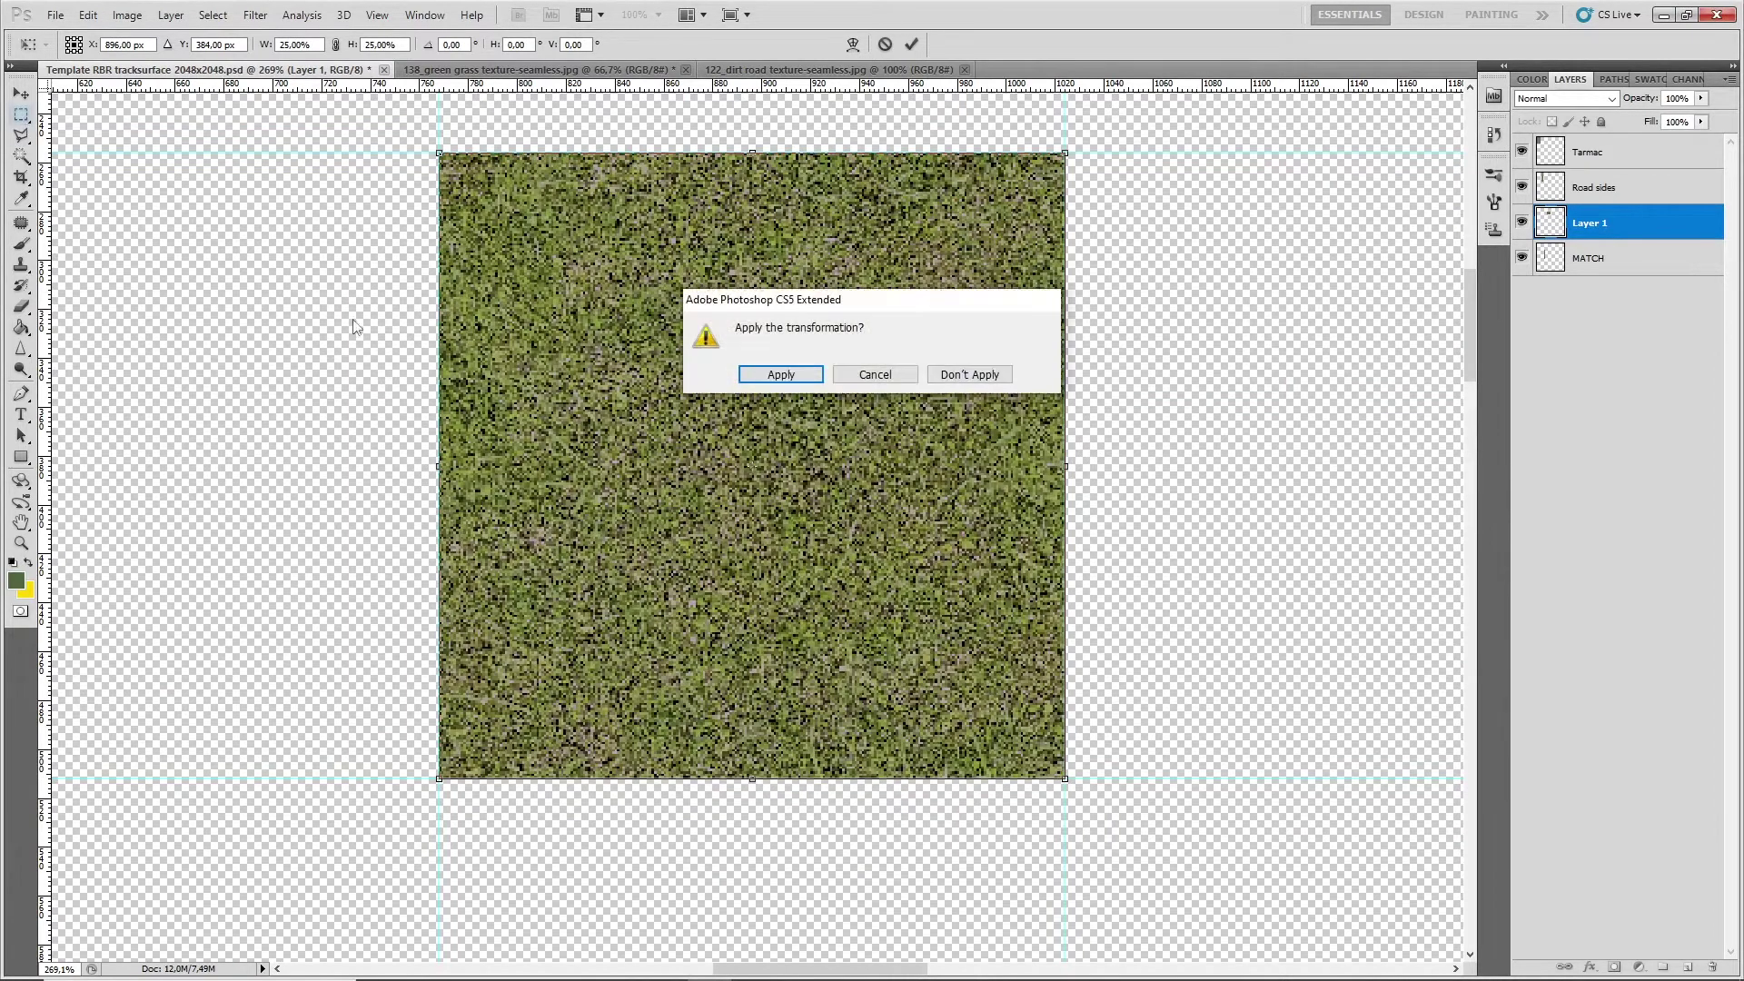
click(778, 376)
scroll(662, 413, down, 10)
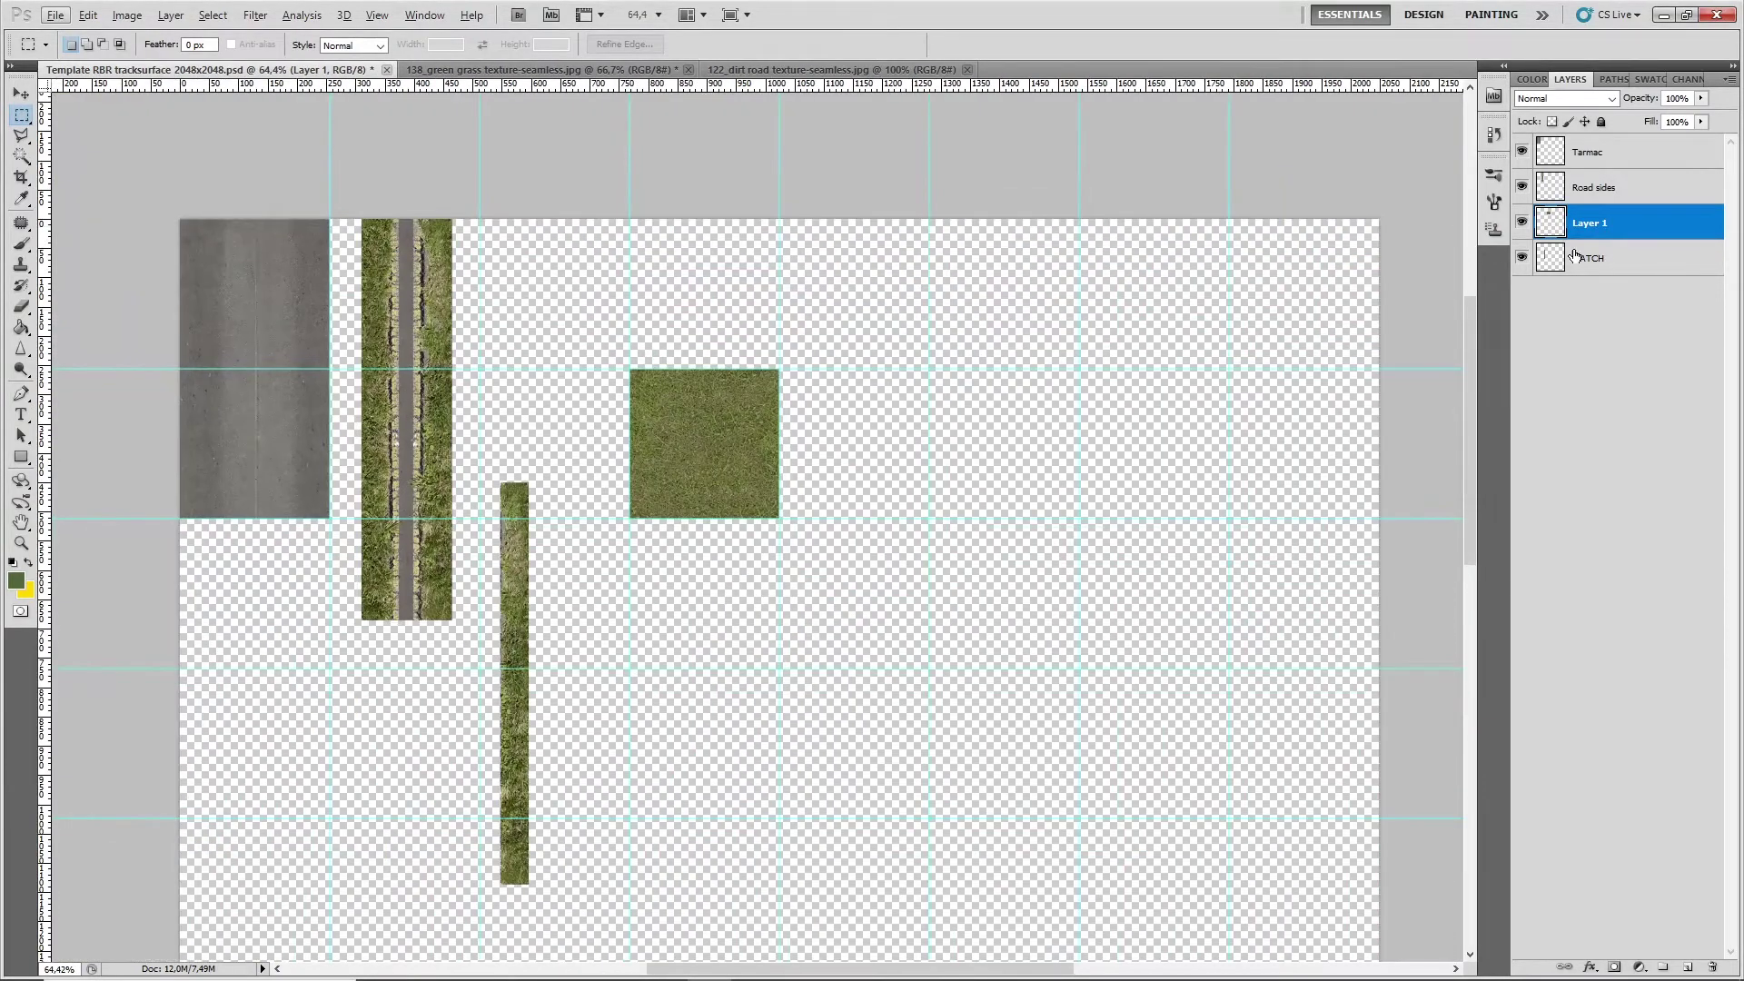
Delete the MATCH layer
click(1600, 261)
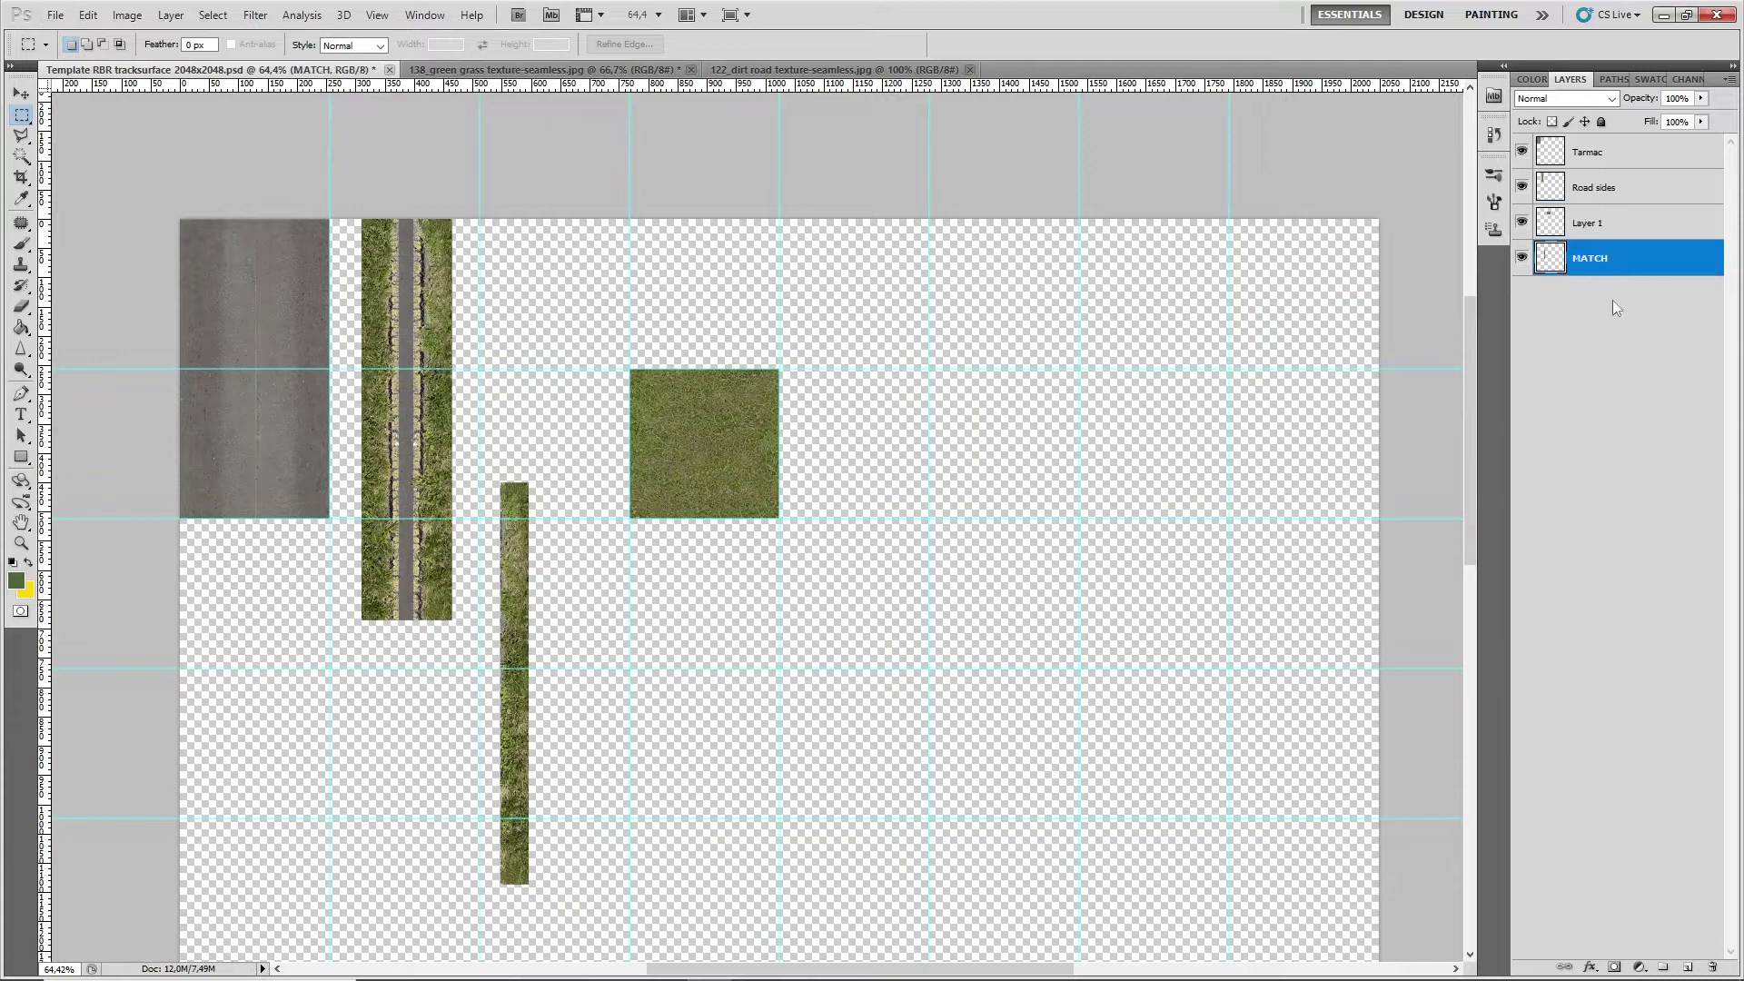
right_click(1600, 257)
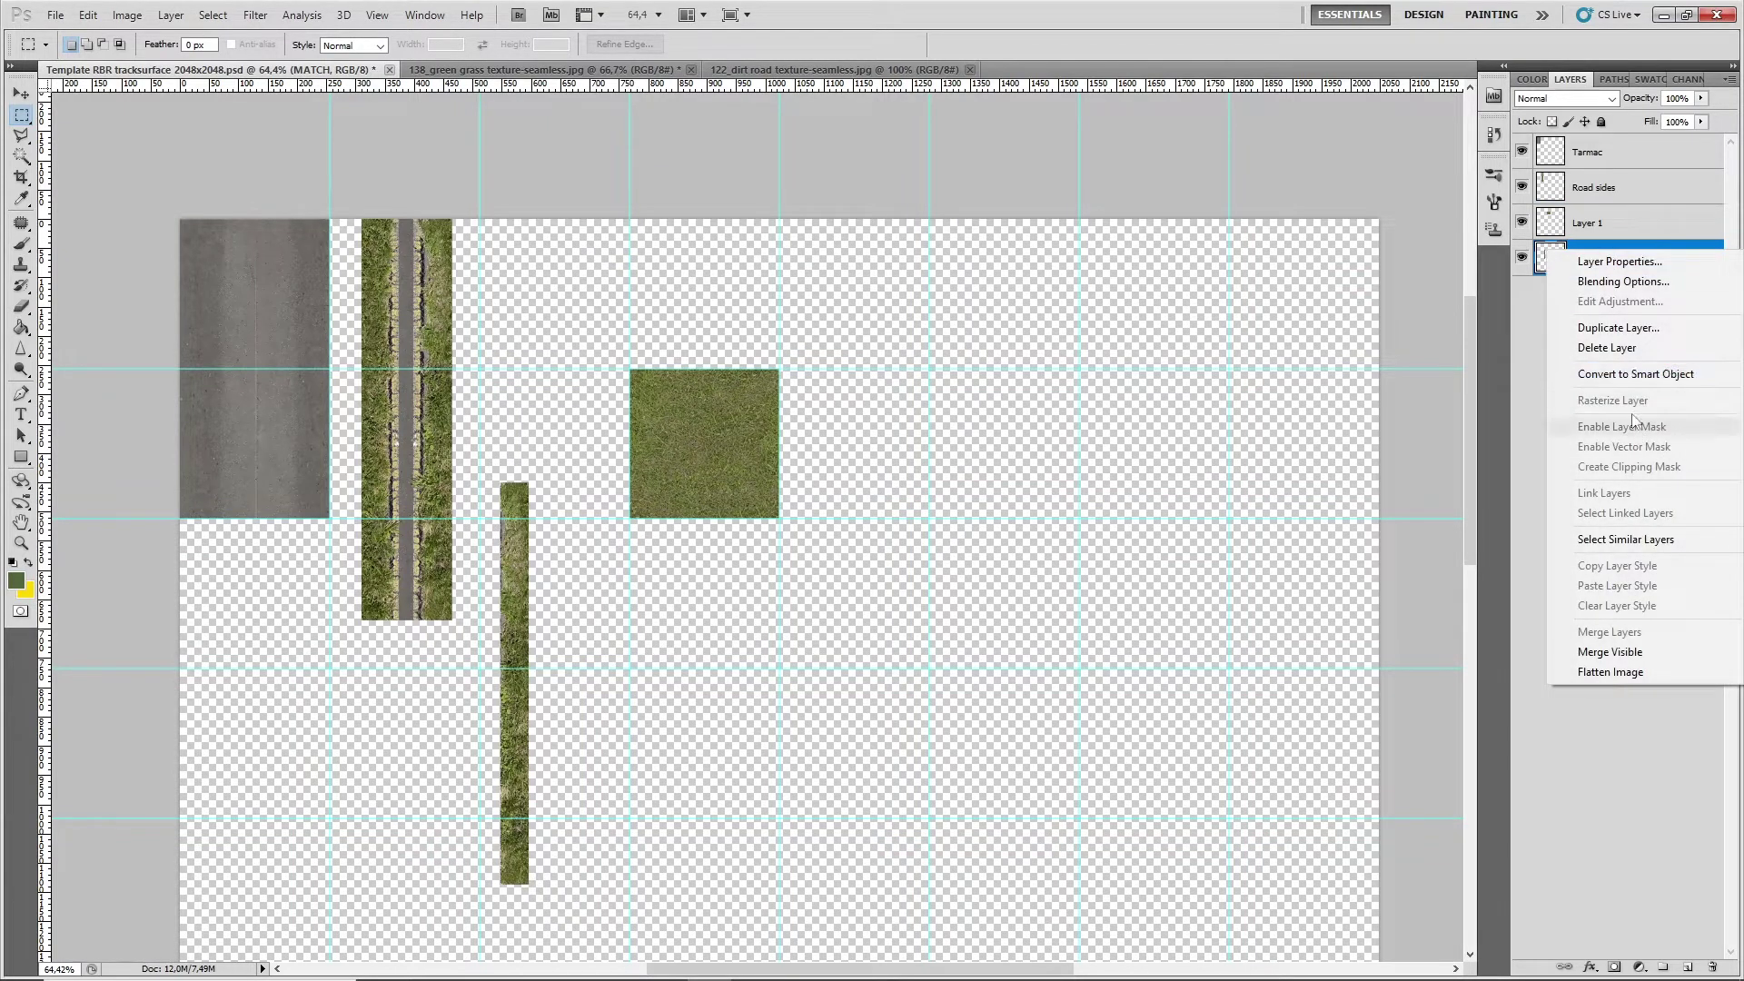
click(1620, 349)
click(778, 373)
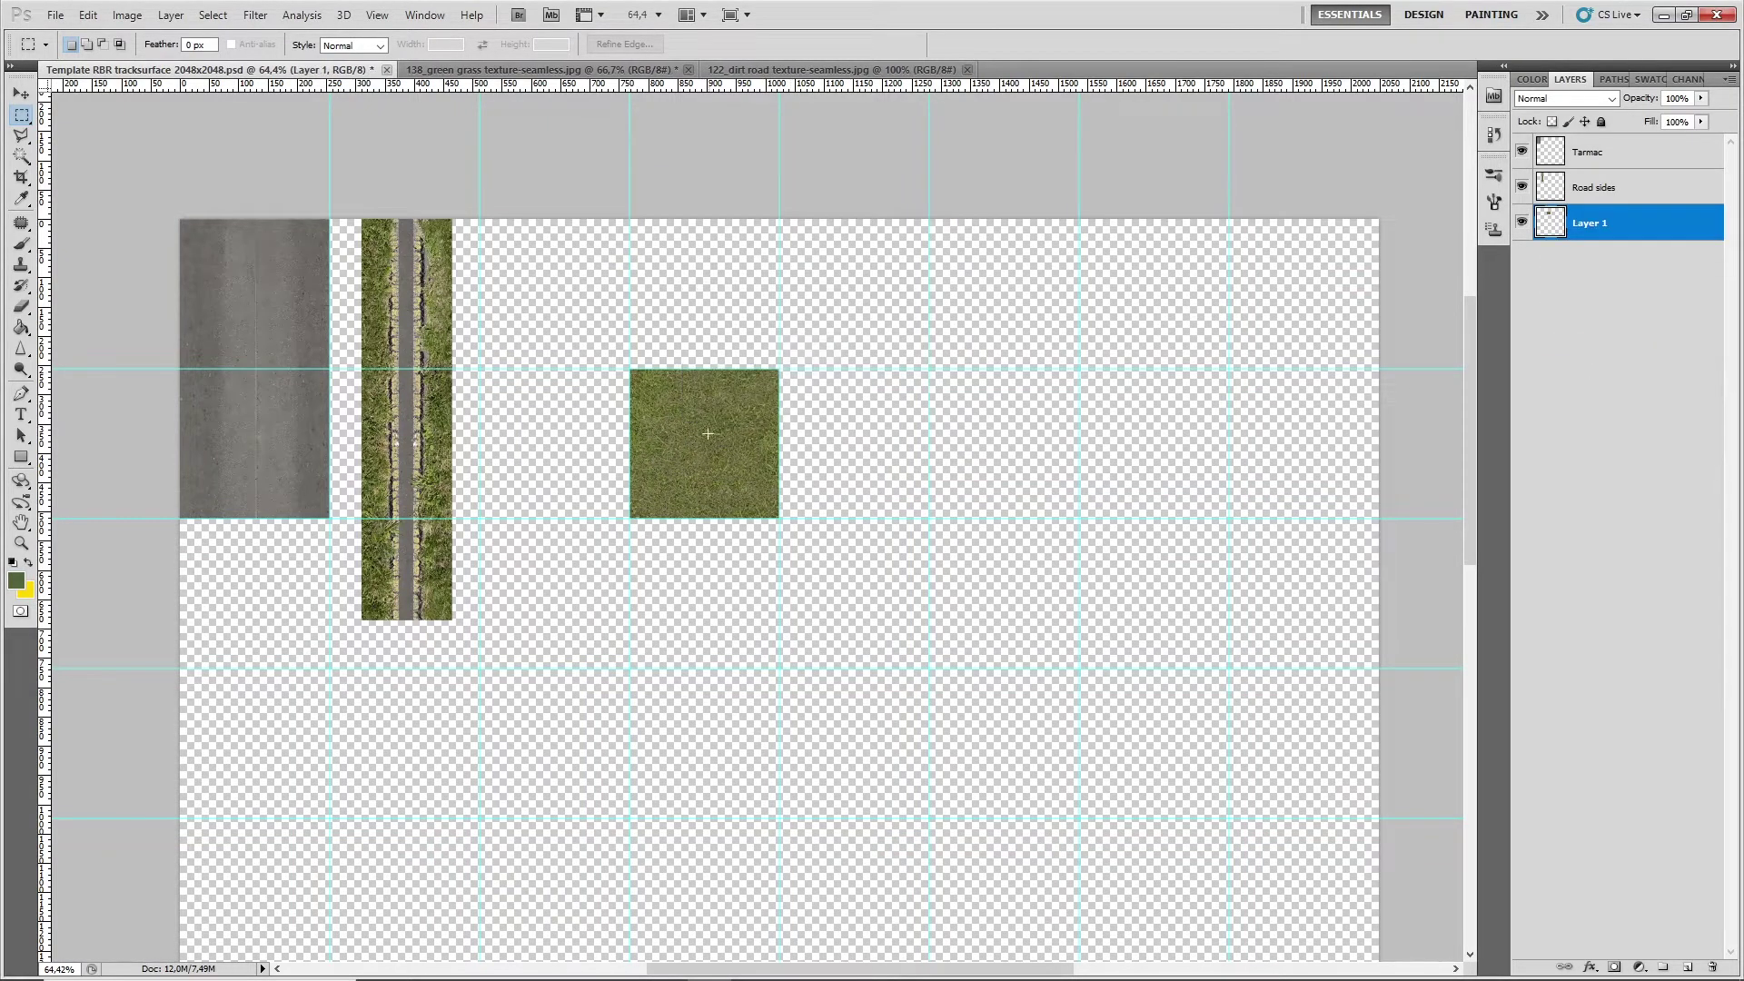
Rename Layer 1 to Grass and move its square beside the Road sides strip
double_click(1591, 224)
click(21, 93)
drag(681, 449, 506, 463)
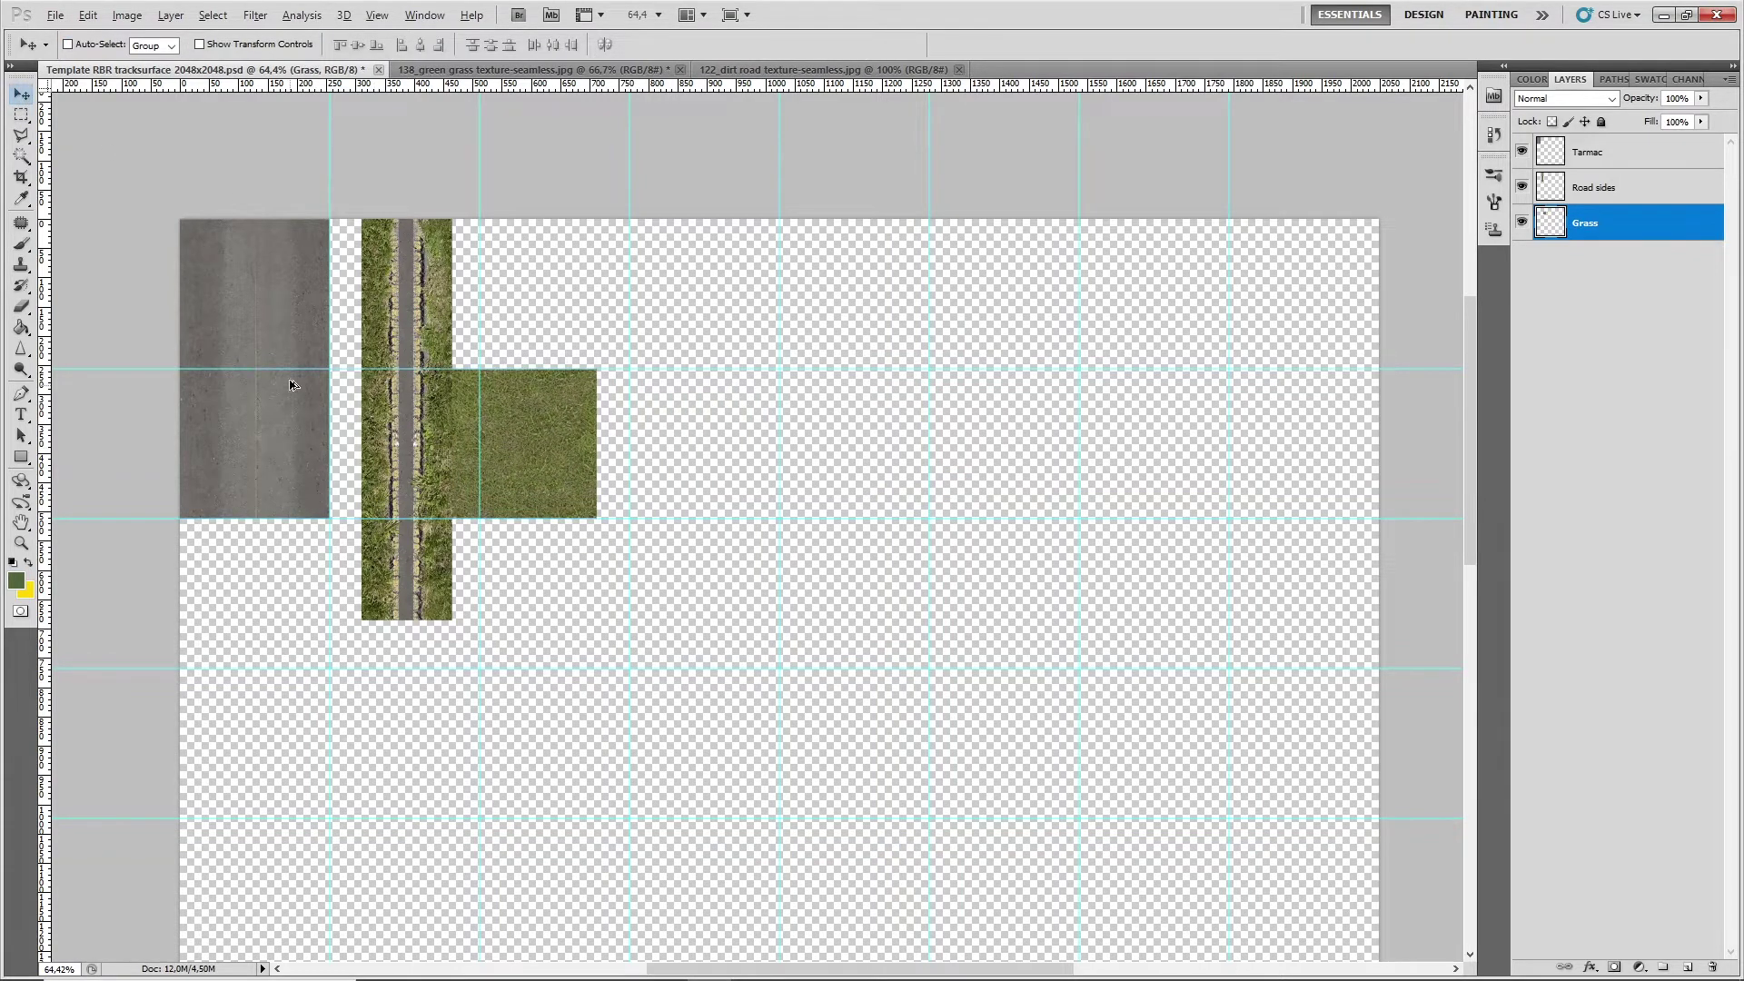
Burn the grass square's shadows with a 391 px Burn Tool brush at 10% exposure
scroll(509, 401, up, 5)
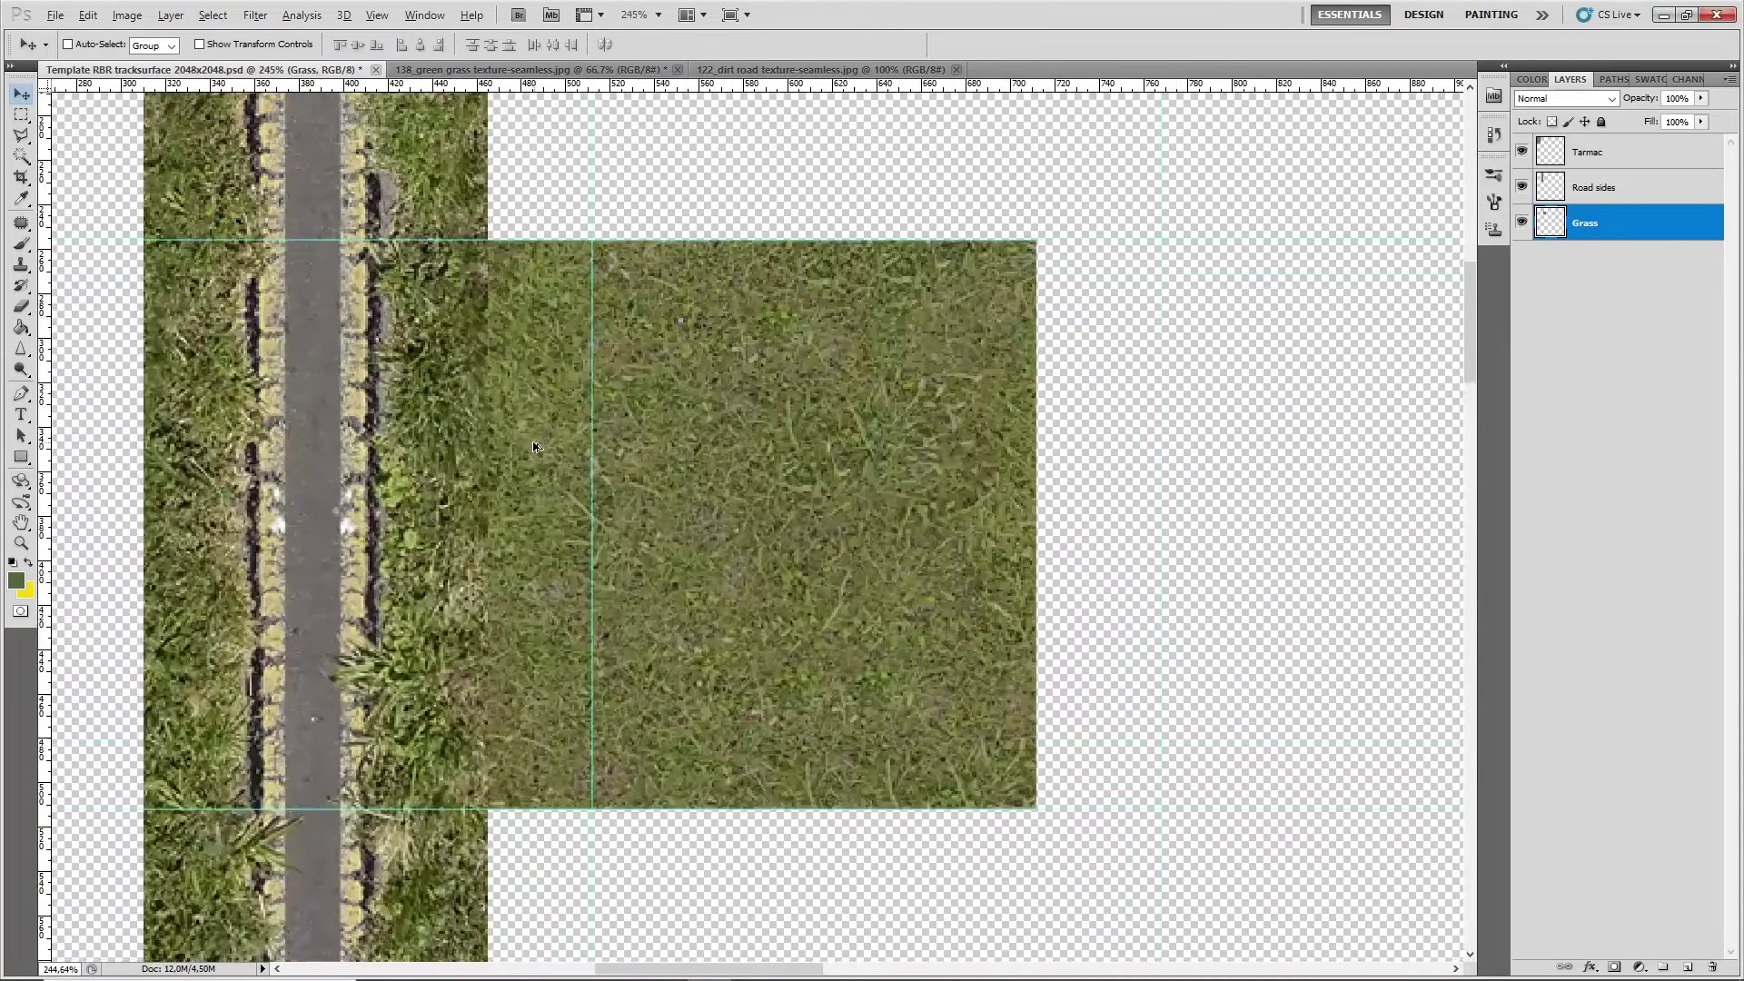
key(alt)
click(21, 372)
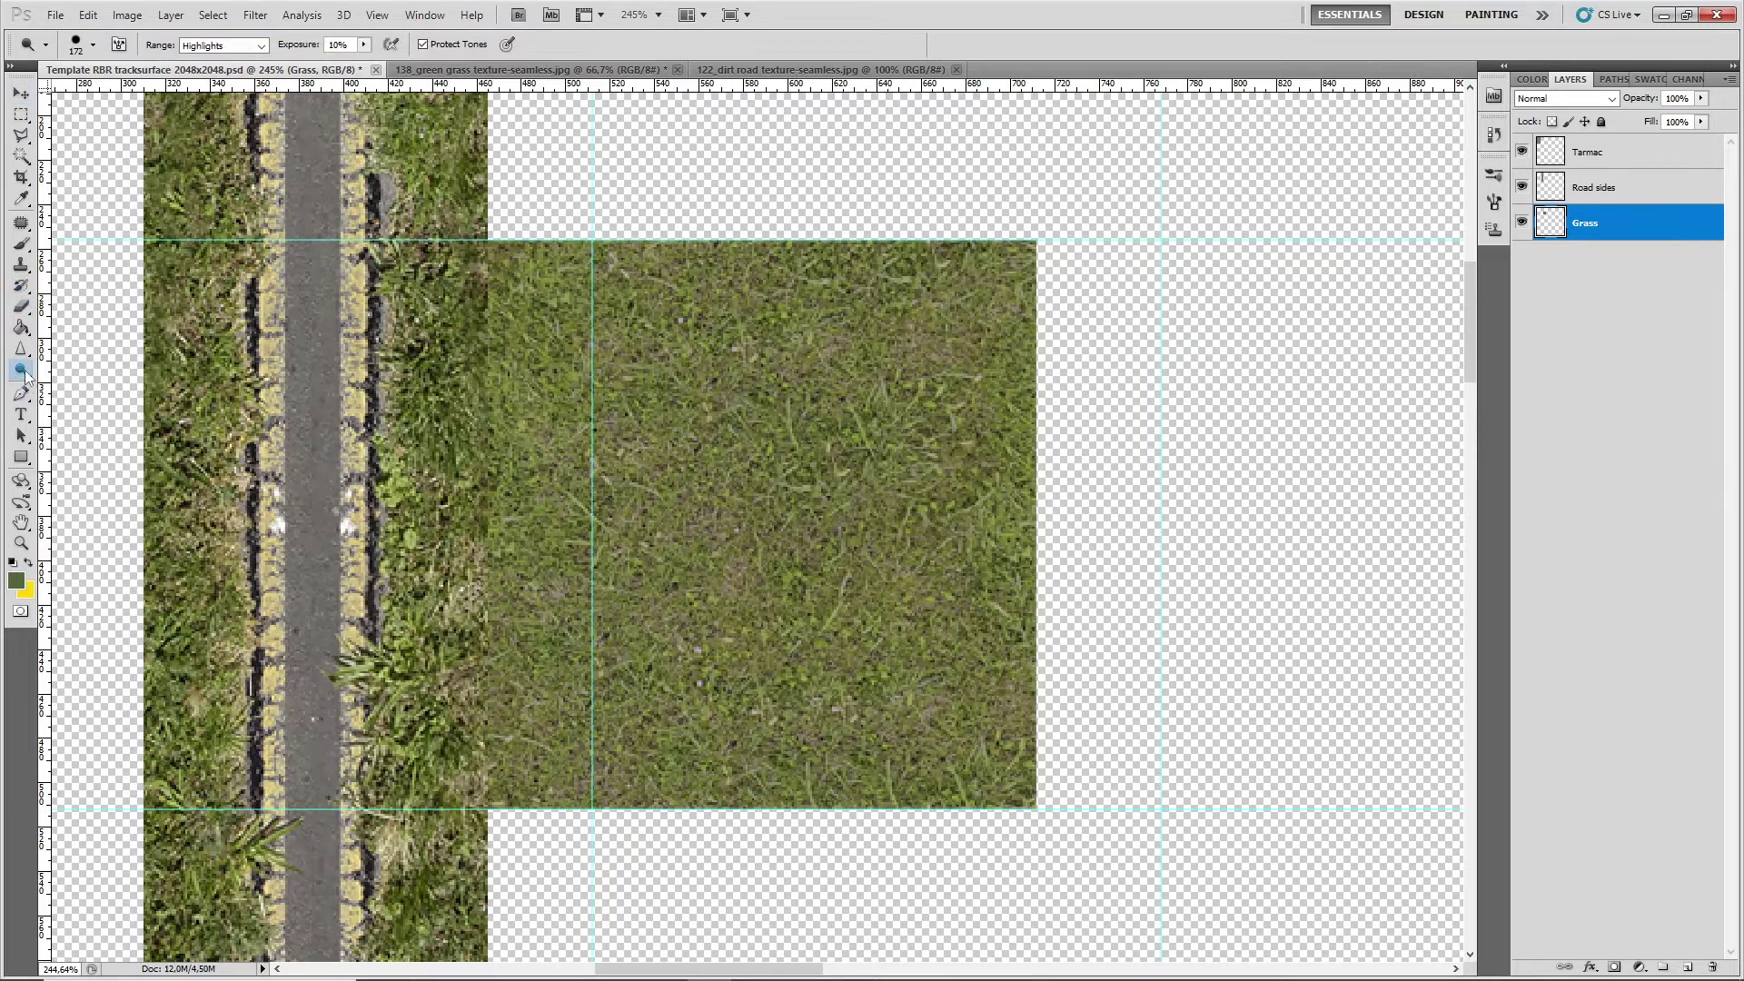
right_click(23, 371)
click(59, 387)
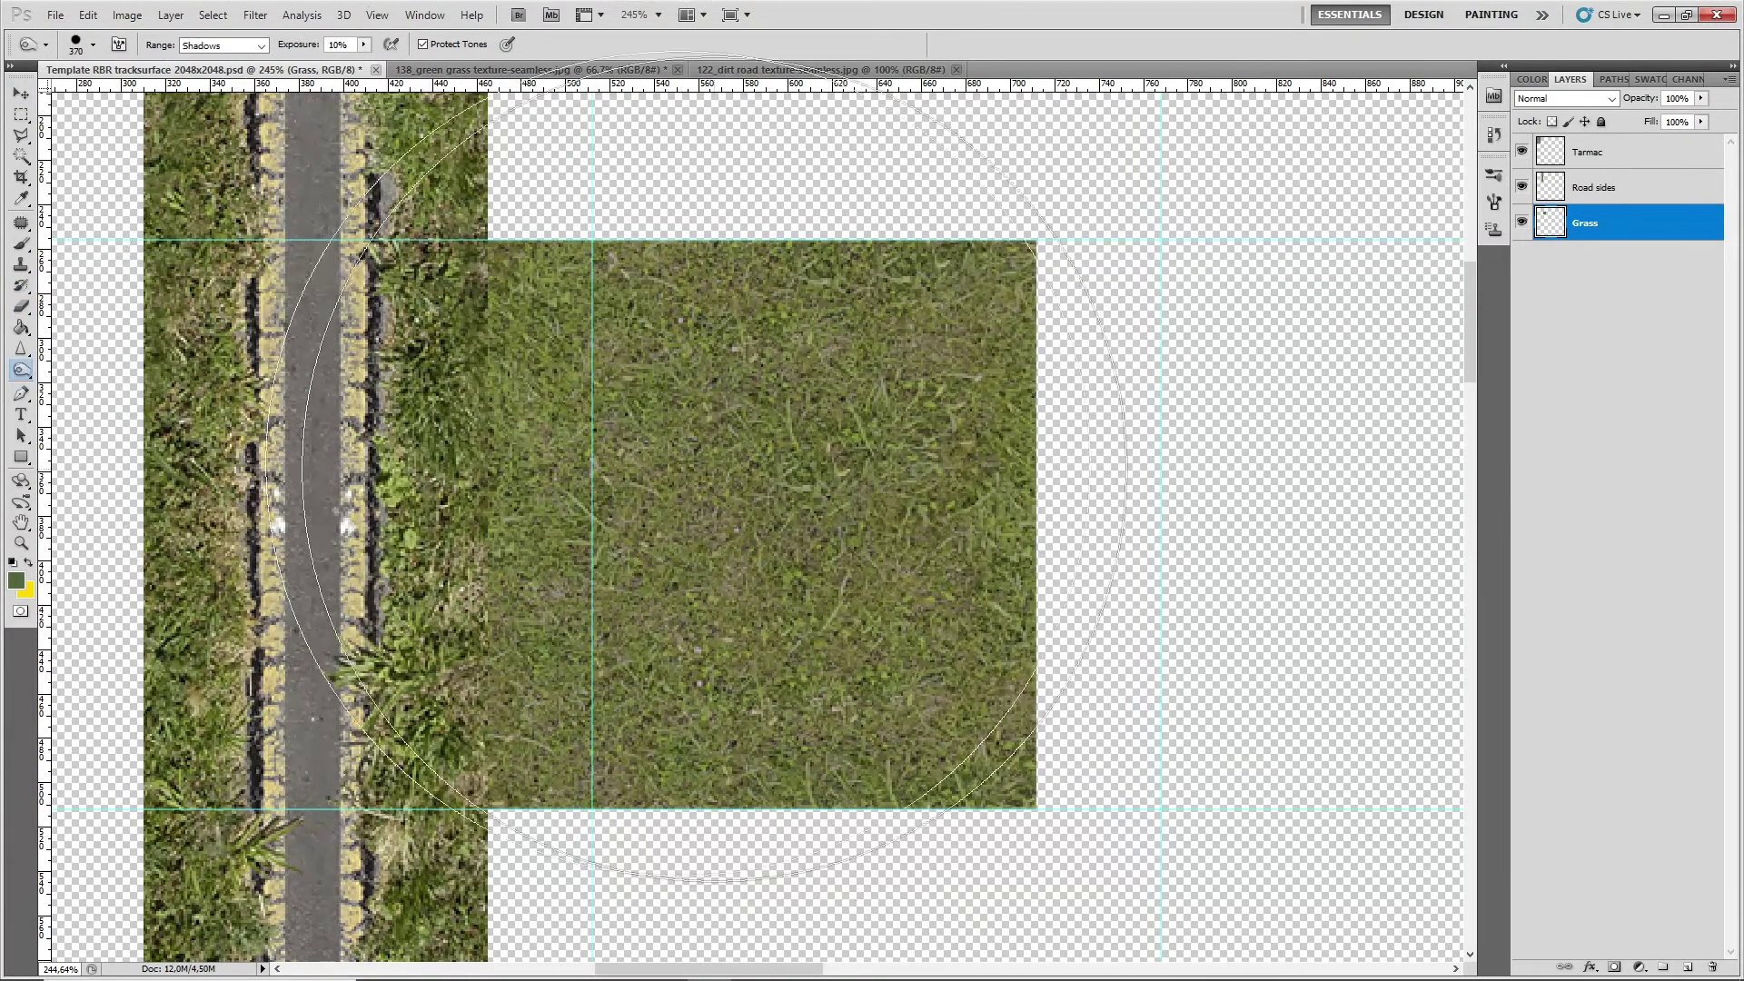
click(93, 44)
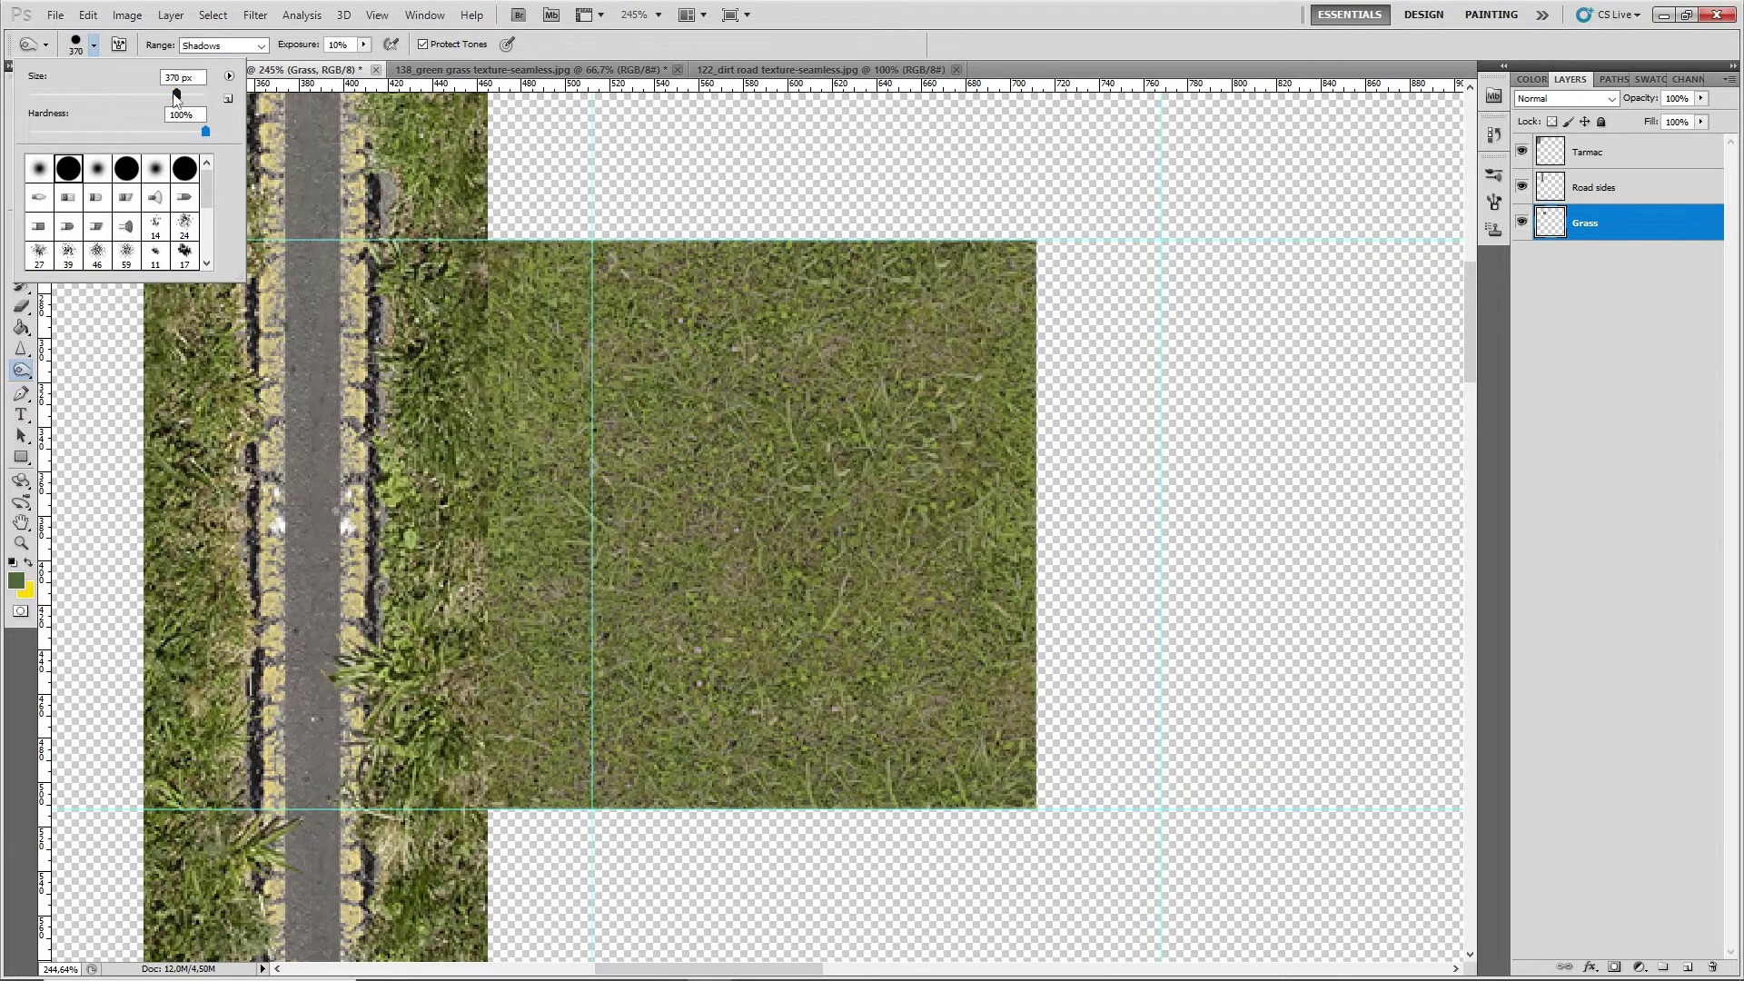
drag(176, 94, 178, 94)
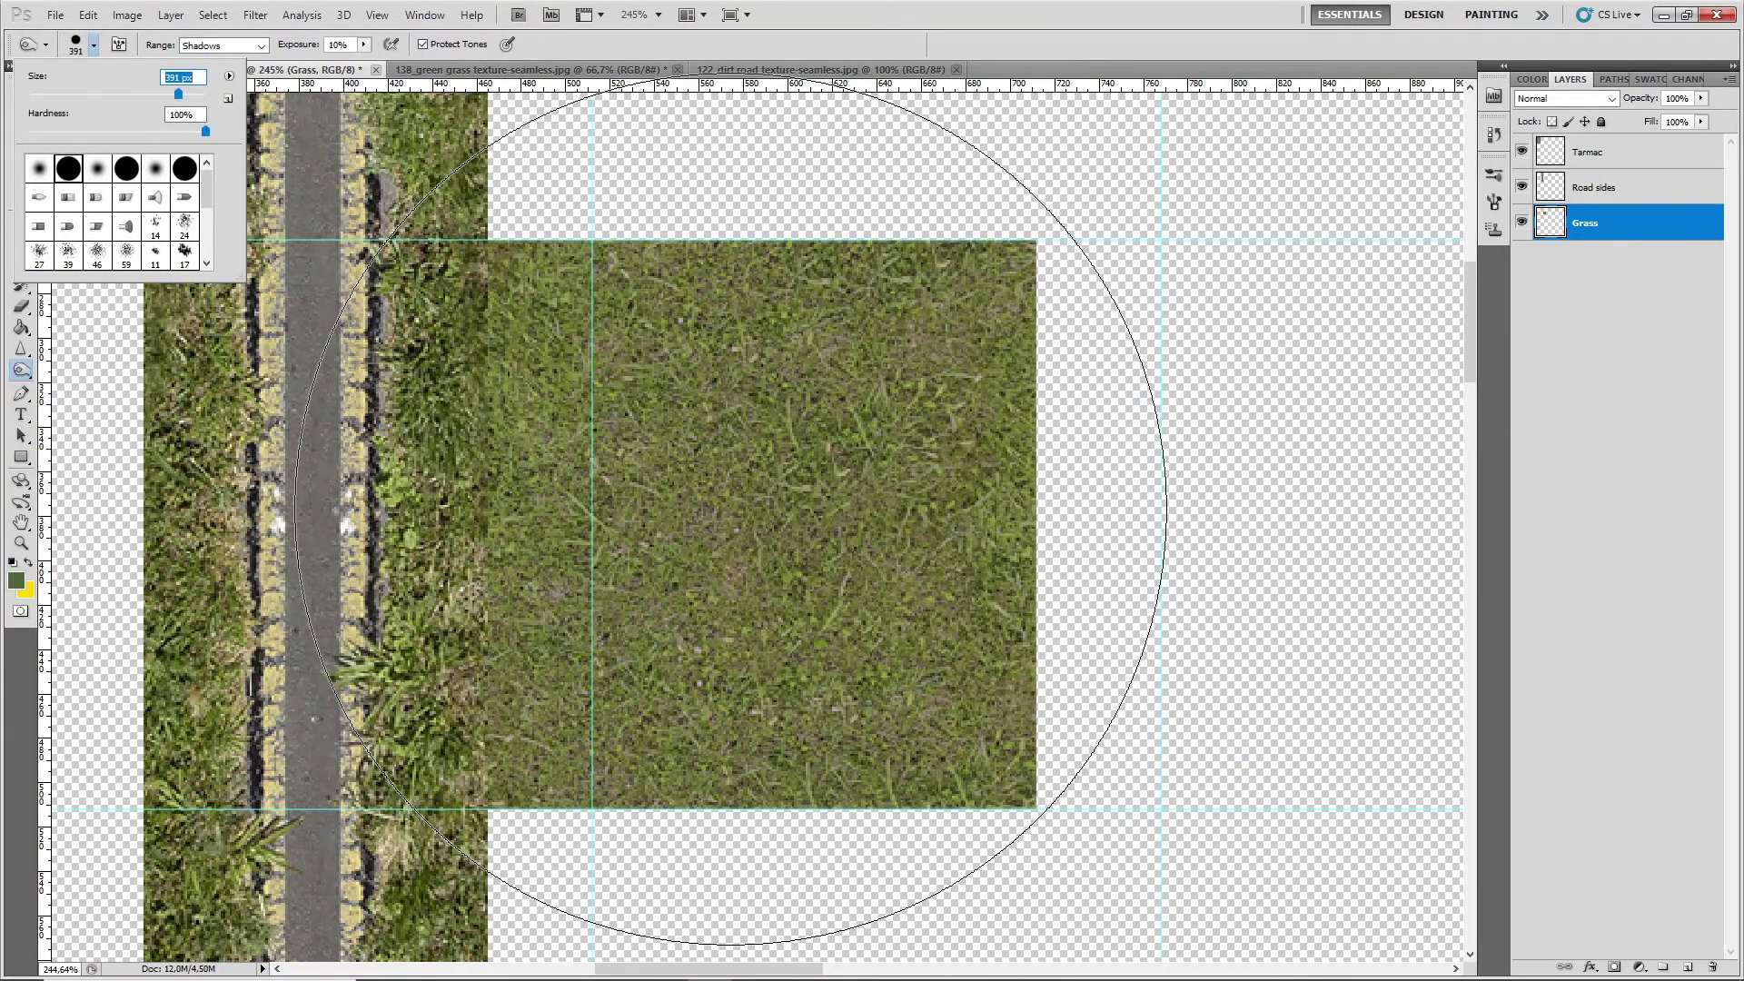
click(340, 46)
click(364, 45)
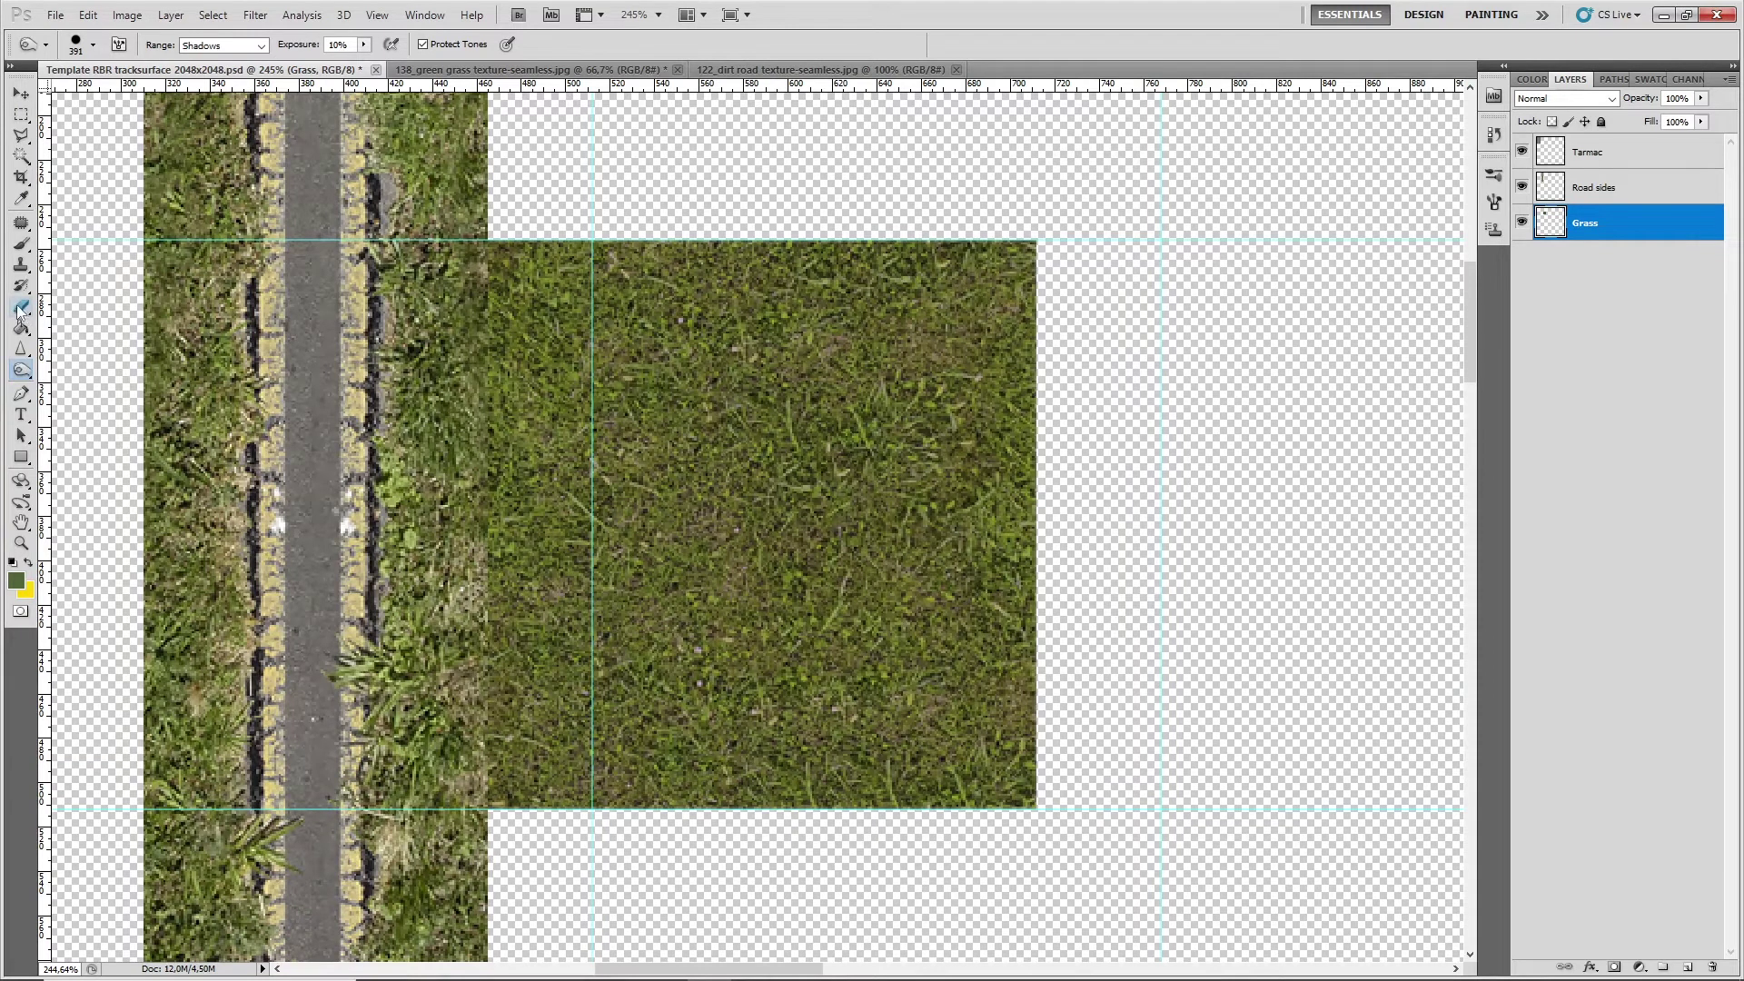
drag(24, 377, 73, 375)
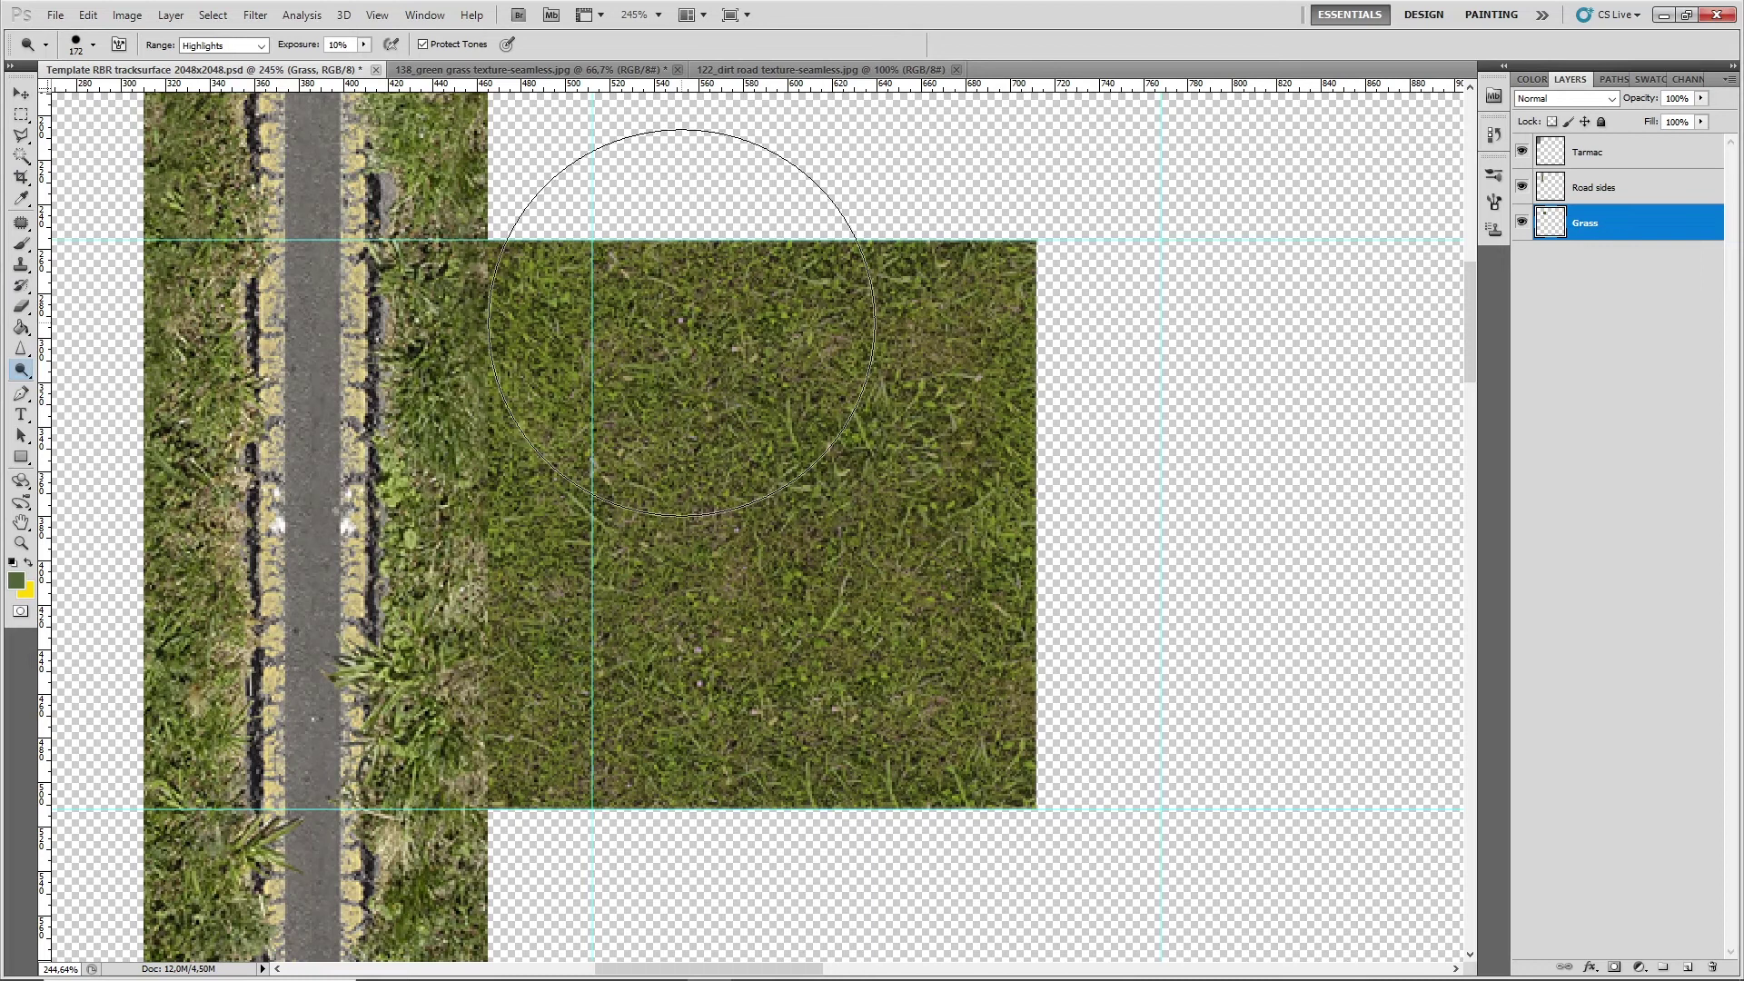
Set the Dodge Tool to the Highlights range with a hard round 453 px brush
click(251, 47)
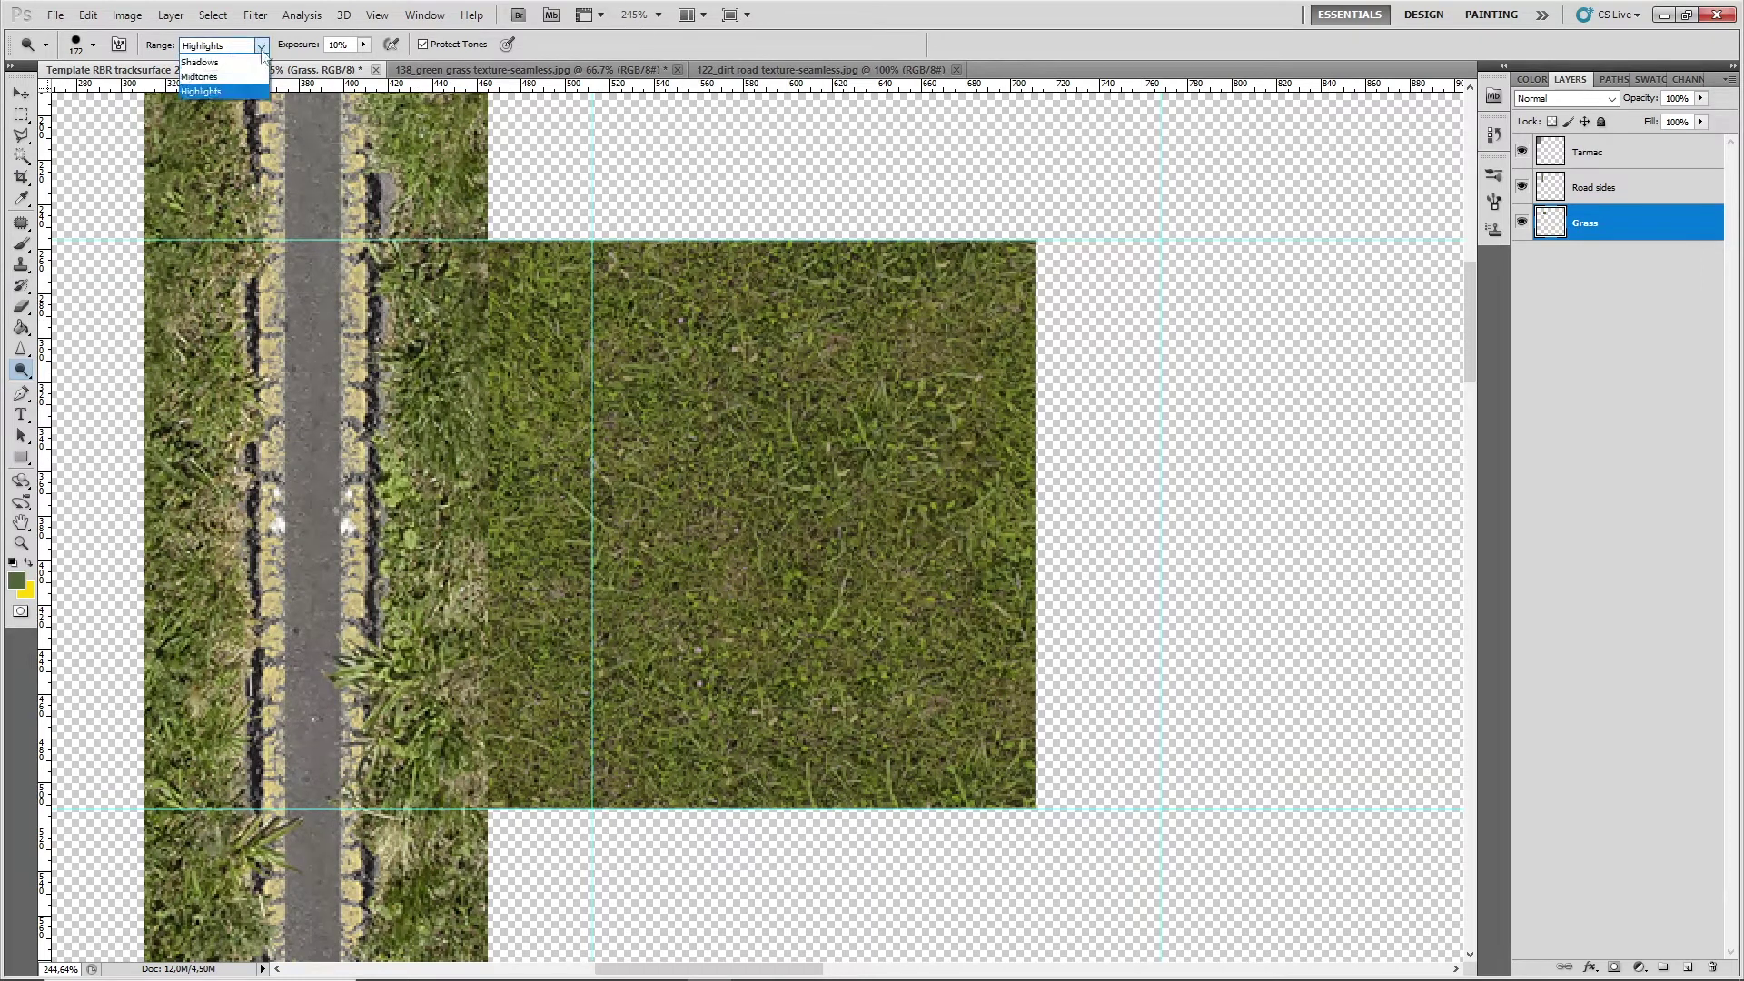
click(202, 91)
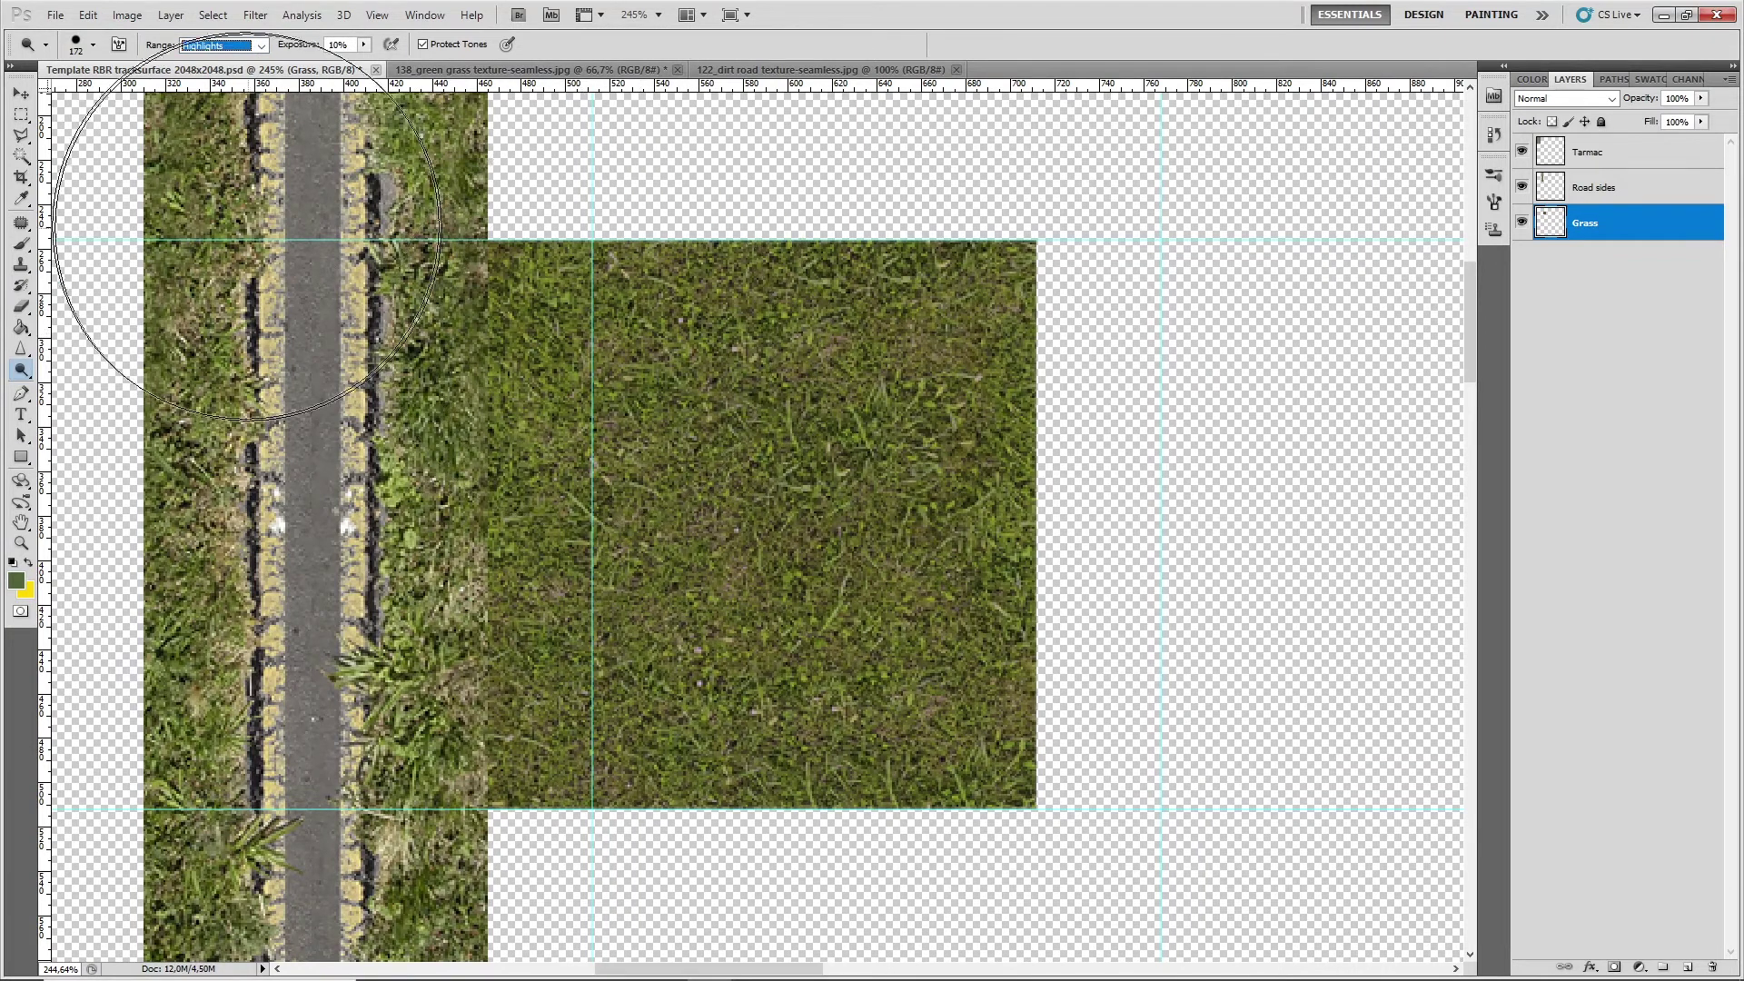
click(93, 47)
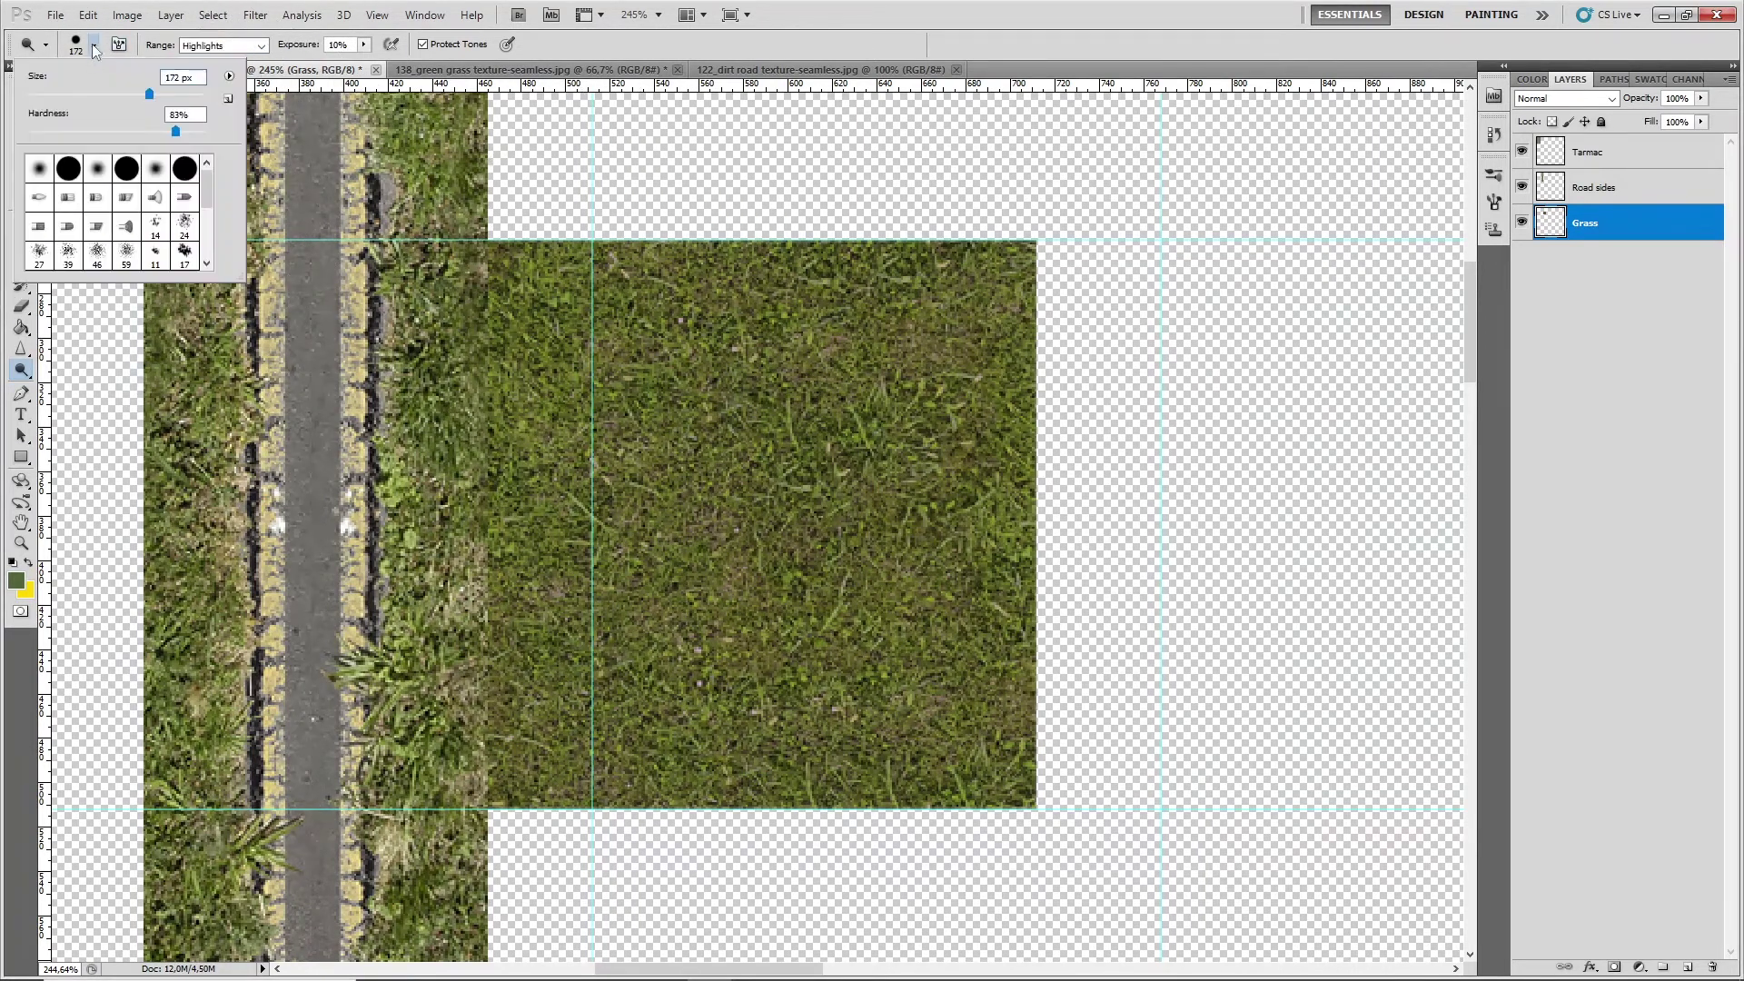
click(68, 168)
drag(149, 93, 184, 95)
click(749, 508)
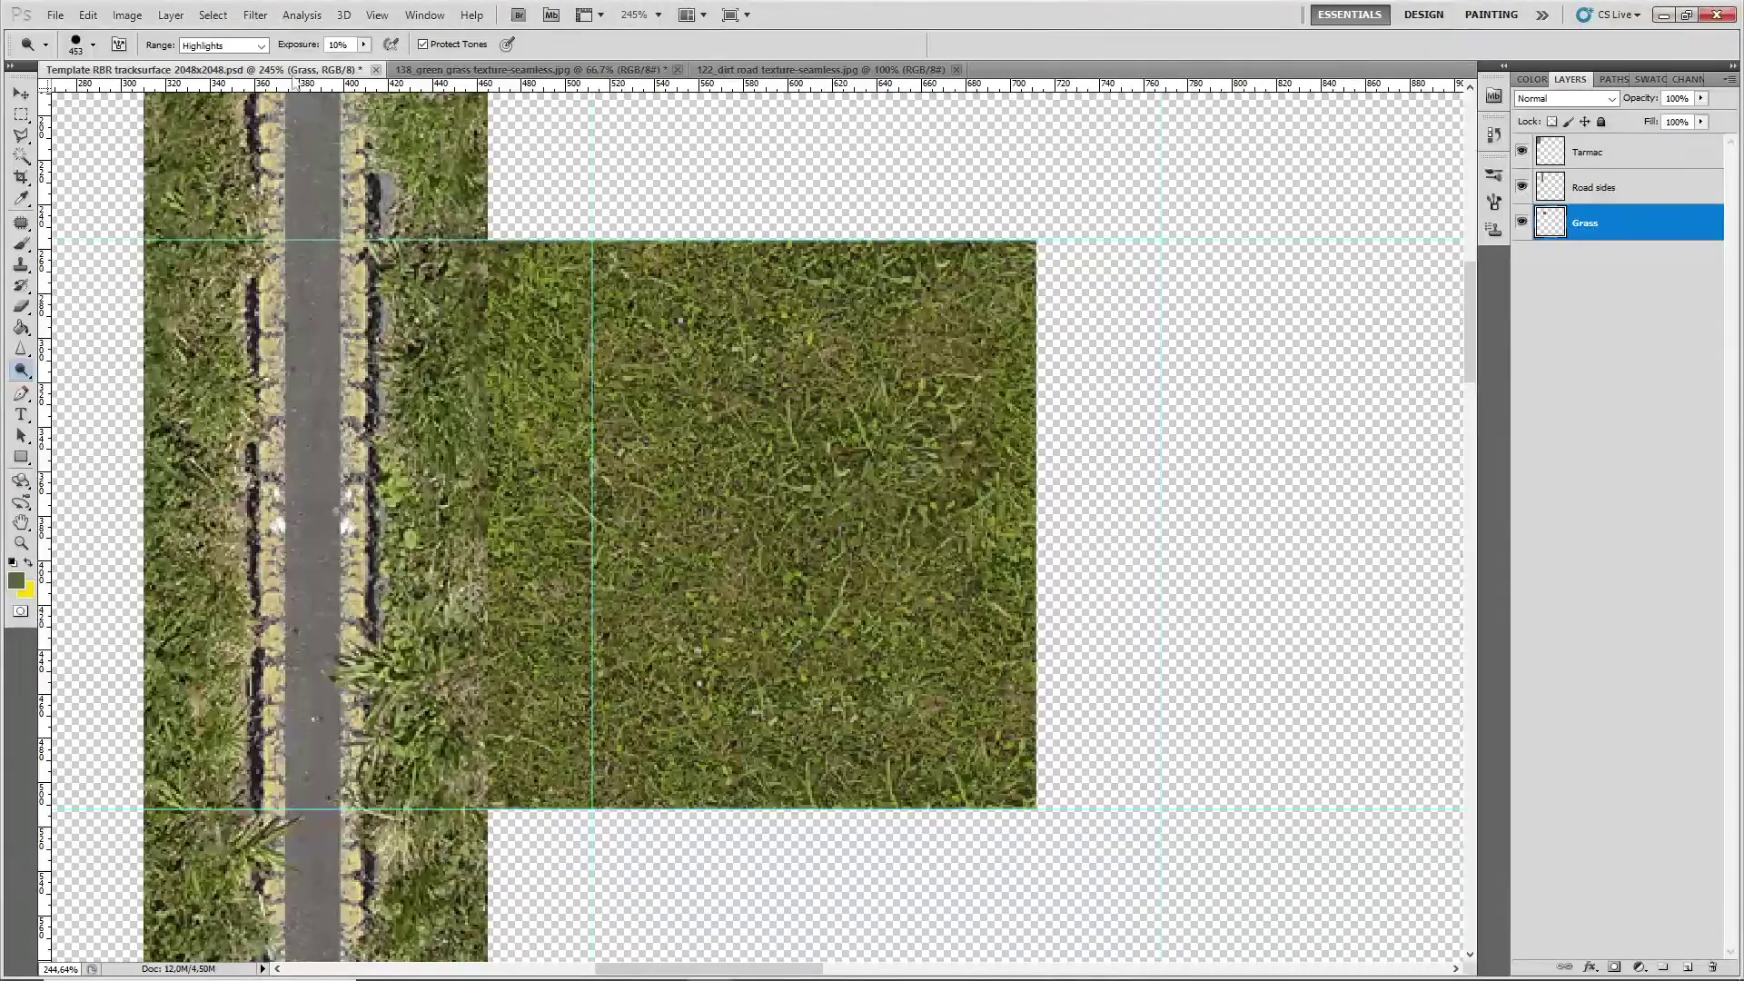
Mute the grass square with Hue/Saturation at Hue -2 and Saturation -29, with lightness raised slightly
click(101, 18)
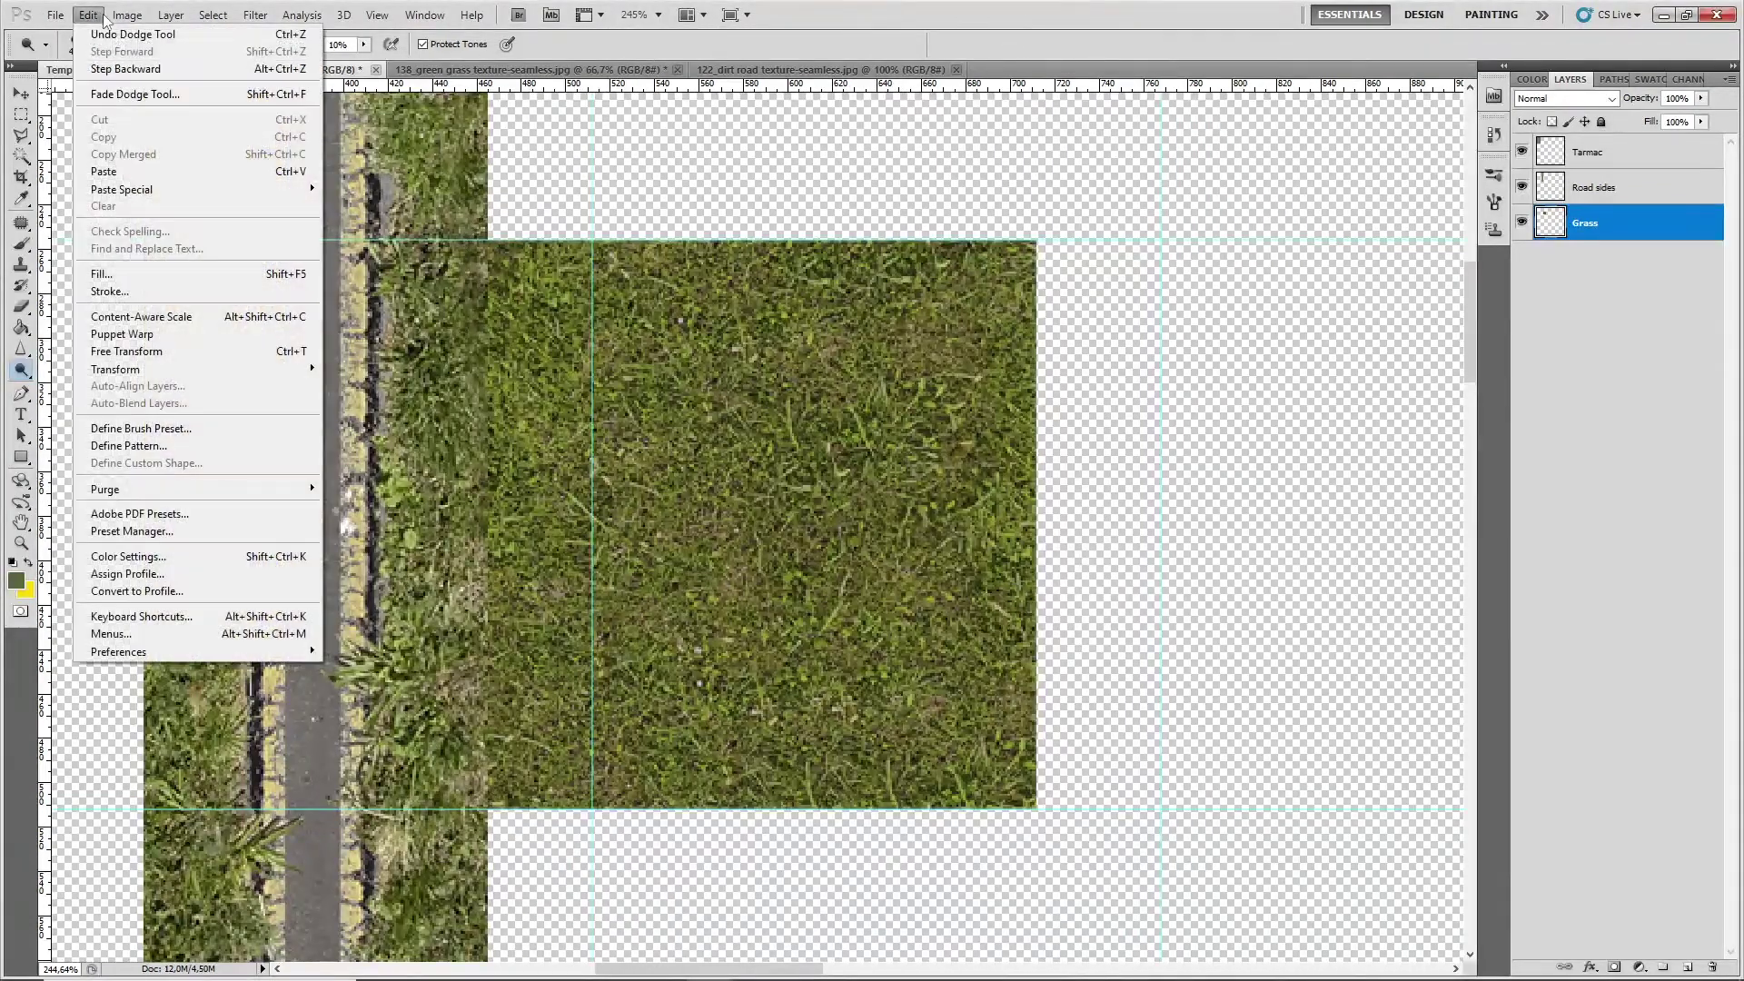
mouse_move(137, 61)
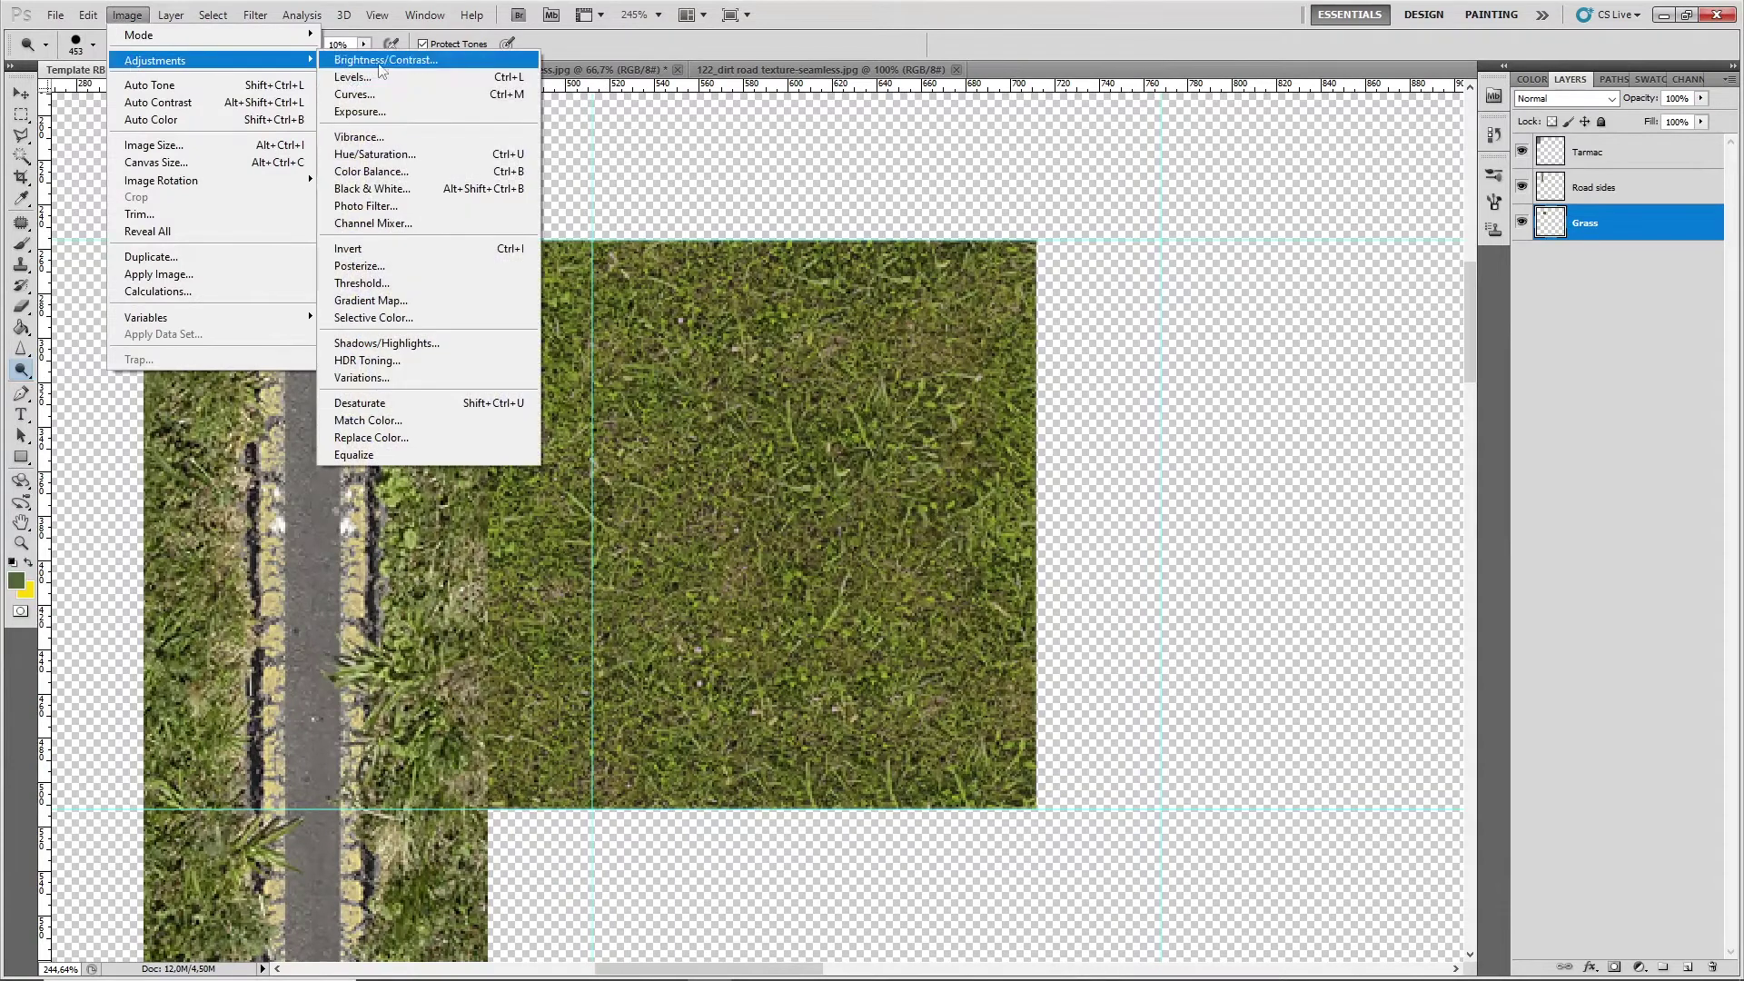
click(410, 159)
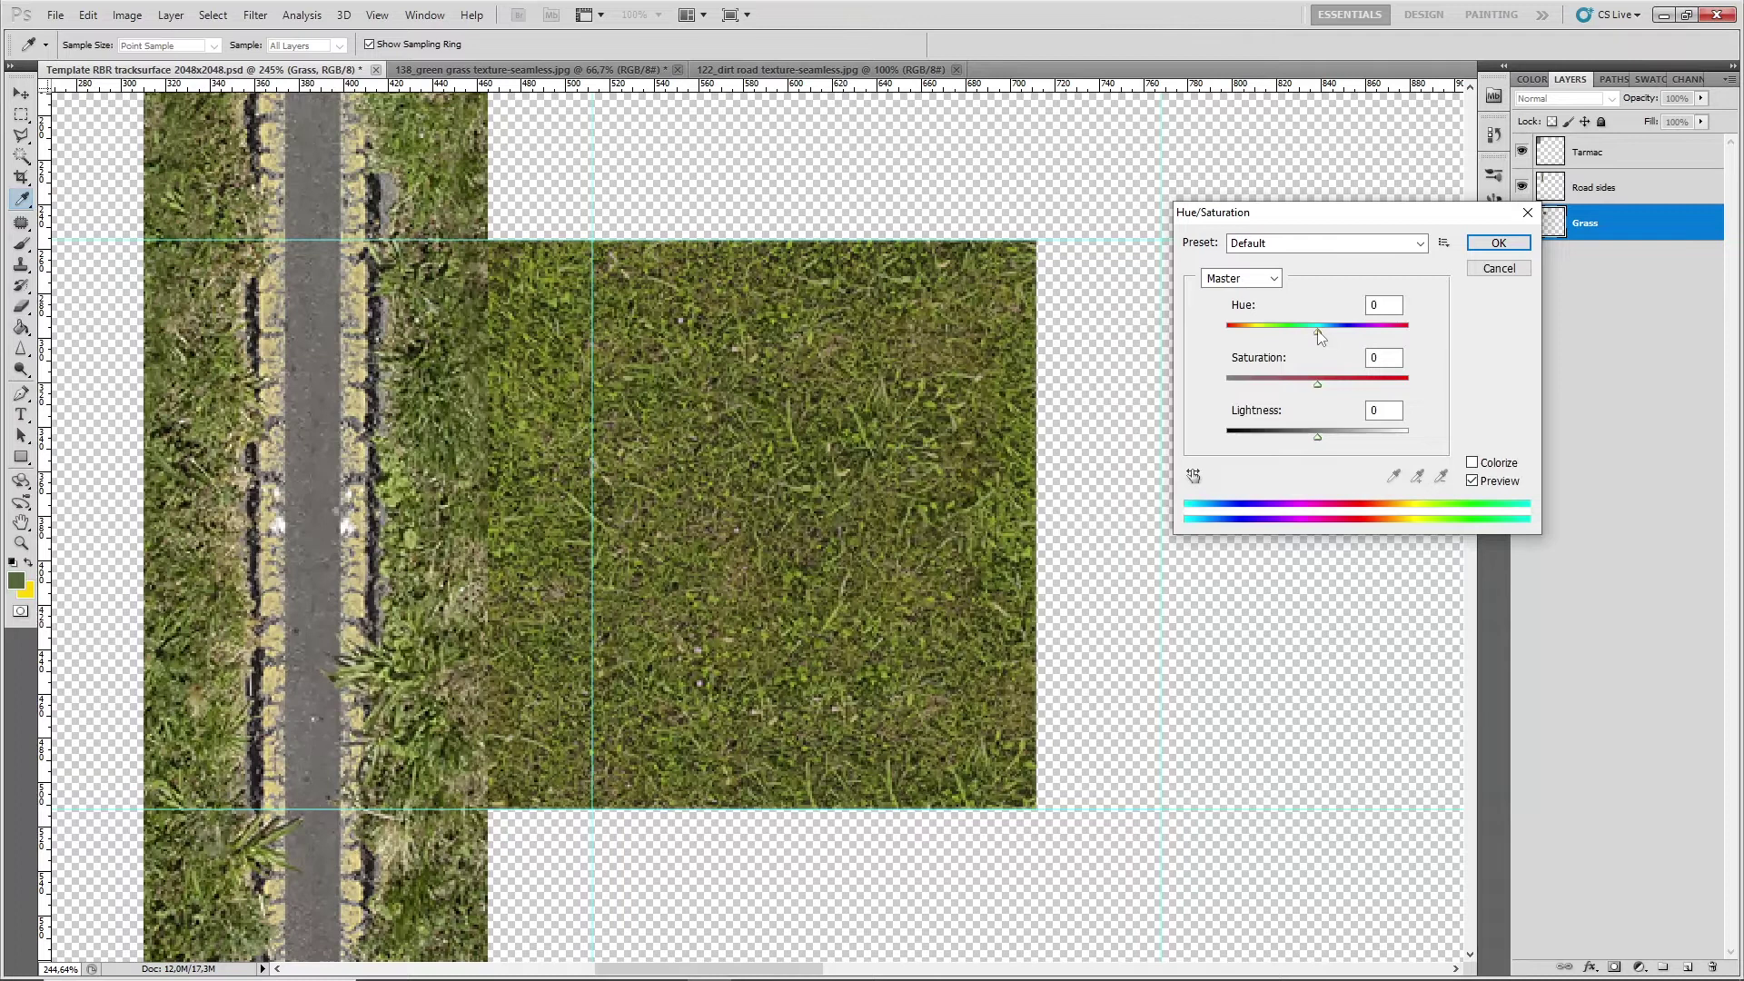
drag(1318, 333, 1301, 381)
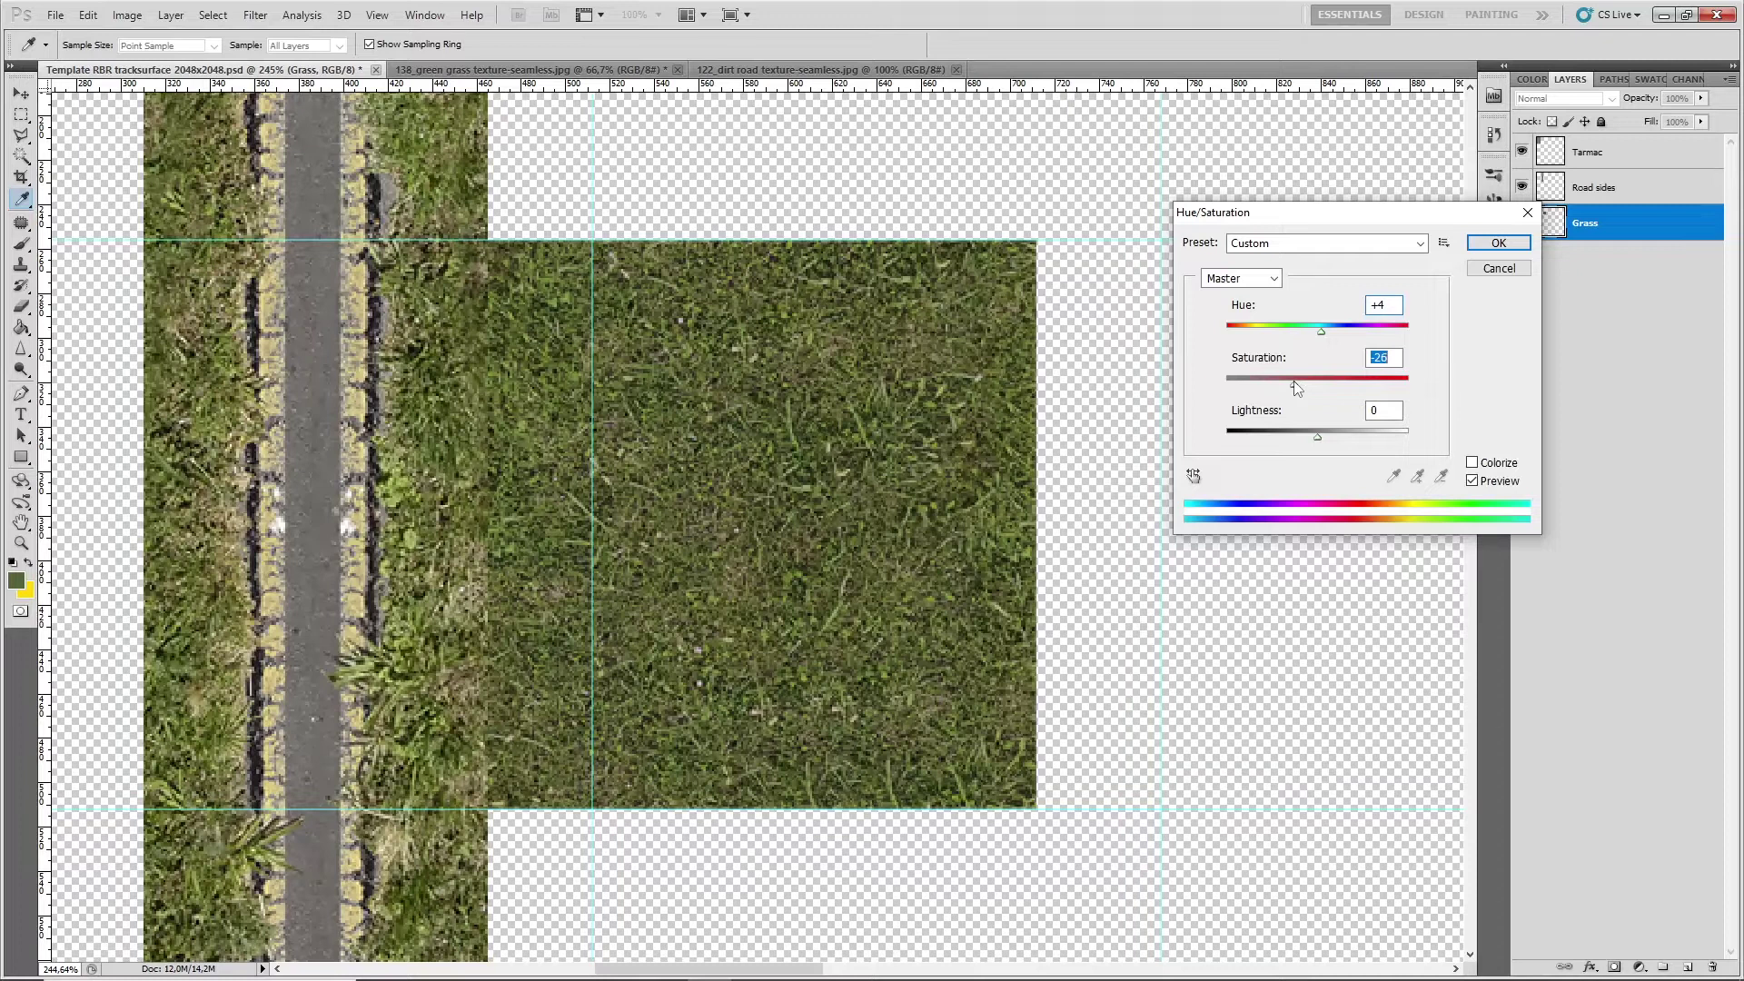
drag(1287, 381, 1292, 385)
drag(1318, 437, 1319, 437)
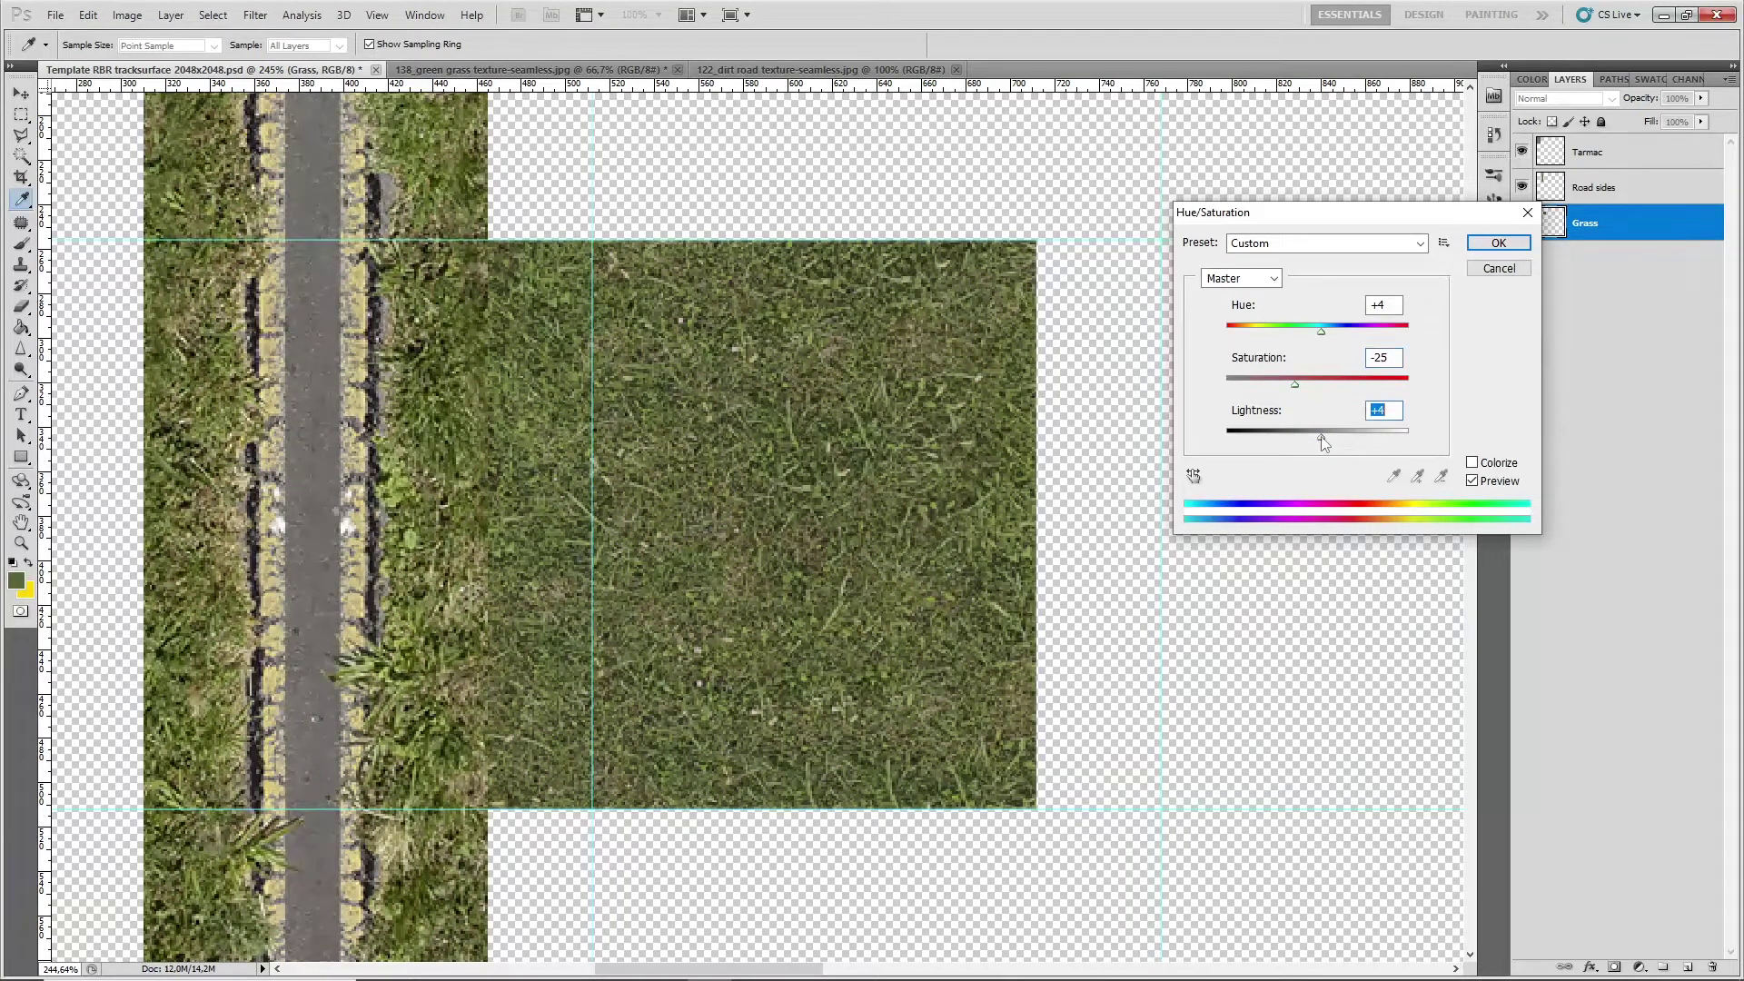
drag(1324, 329, 1315, 331)
drag(1311, 329, 1316, 331)
drag(1296, 391, 1295, 390)
Apply the hue/saturation change, then set Color Balance midtones on the grass to +1, +7, -5
click(1499, 243)
key(o)
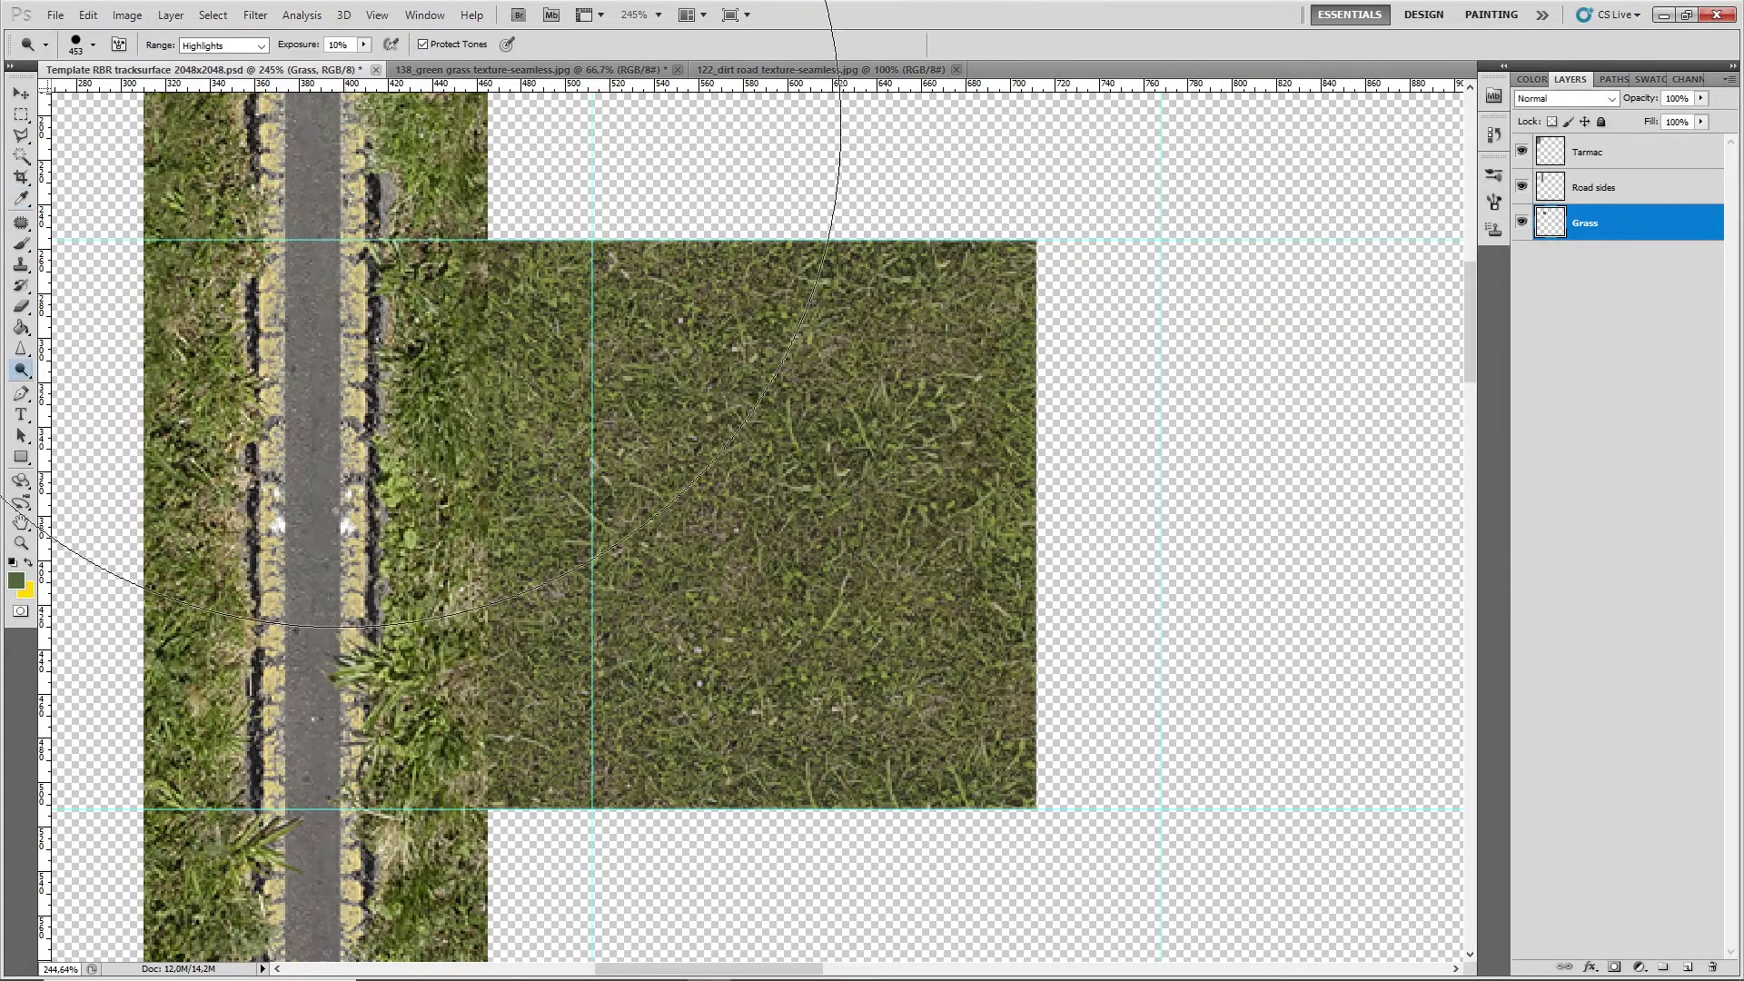
click(134, 17)
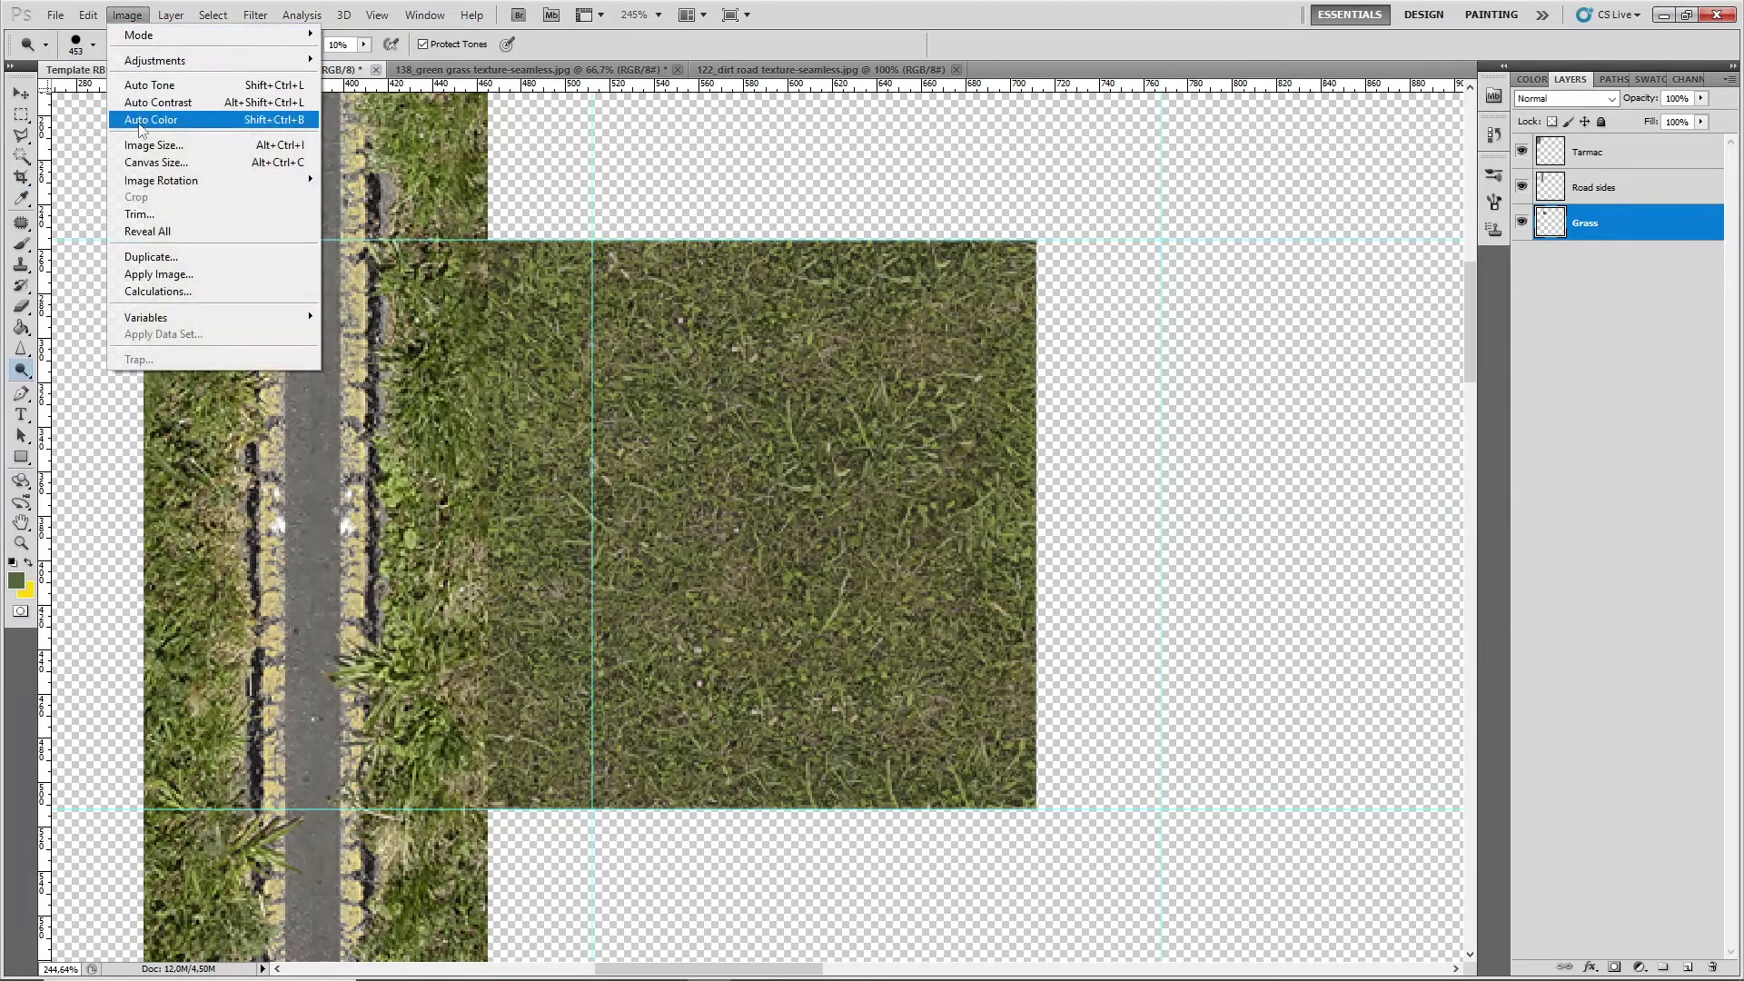
mouse_move(143, 61)
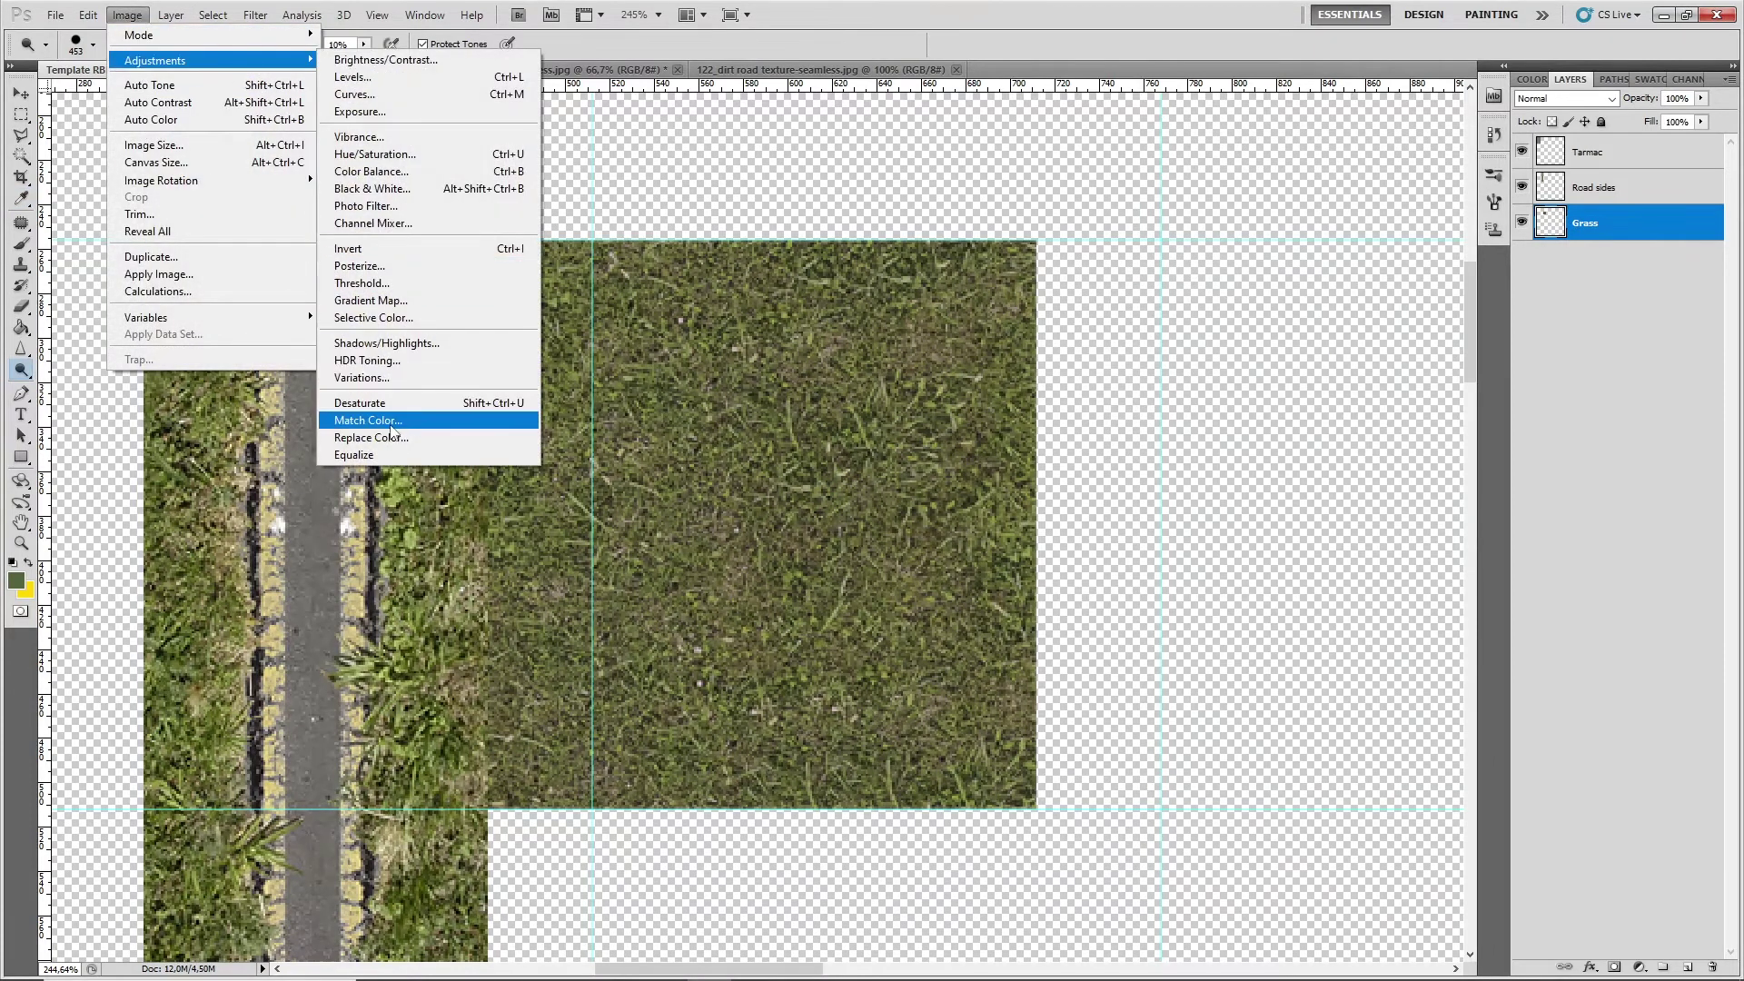
click(378, 172)
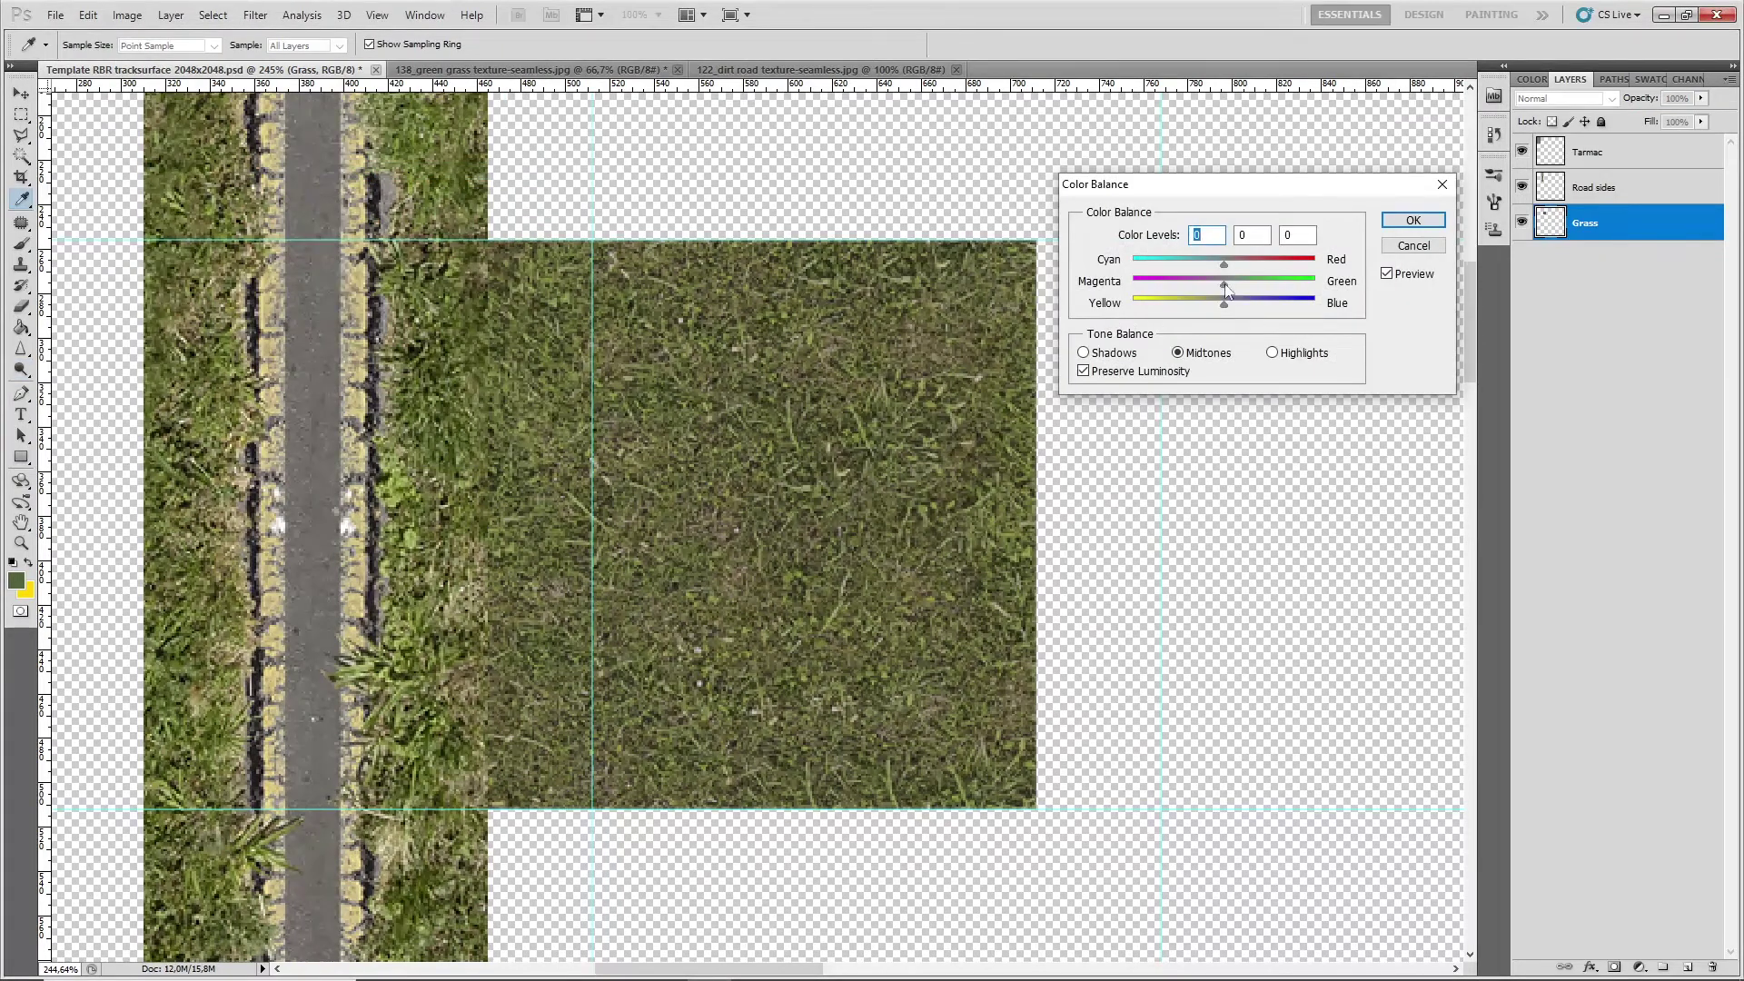
drag(1224, 288, 1230, 289)
key(Tab)
drag(1235, 305, 1223, 303)
key(Tab)
drag(1223, 265, 1229, 269)
click(1224, 263)
Apply the colour balance and move the grass square into the grid cell below the tarmac strip
click(1413, 220)
key(o)
scroll(1019, 411, down, 3)
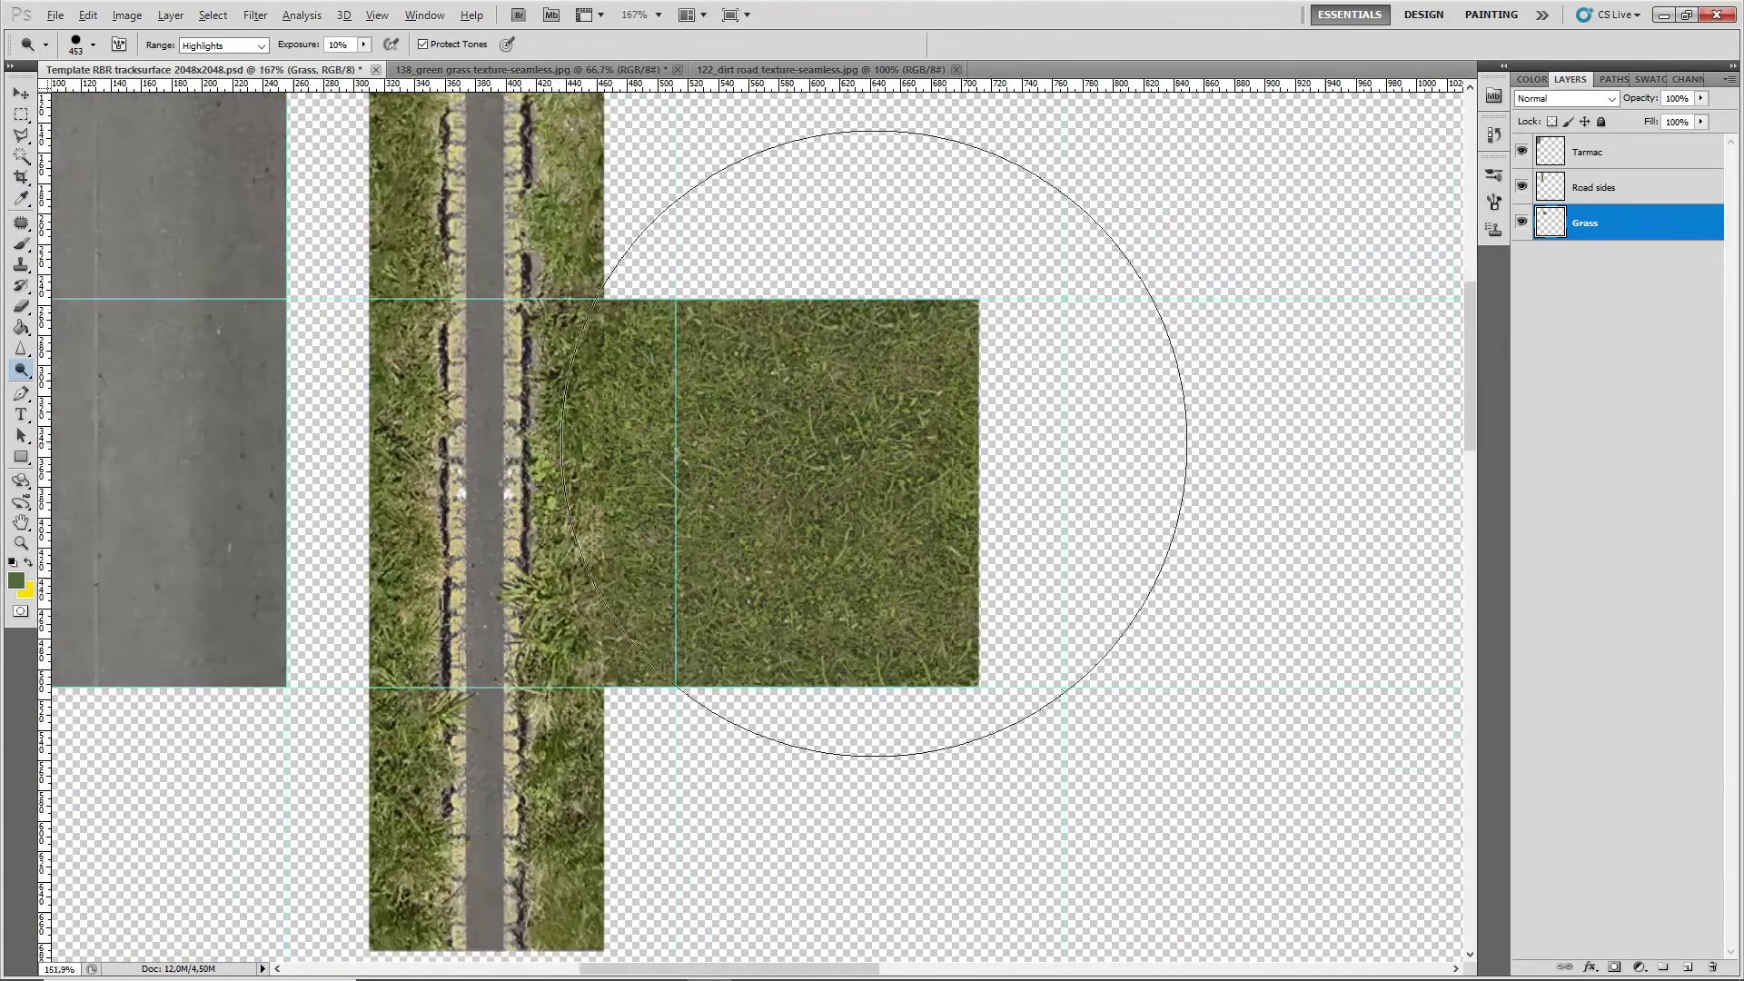
scroll(886, 453, down, 1)
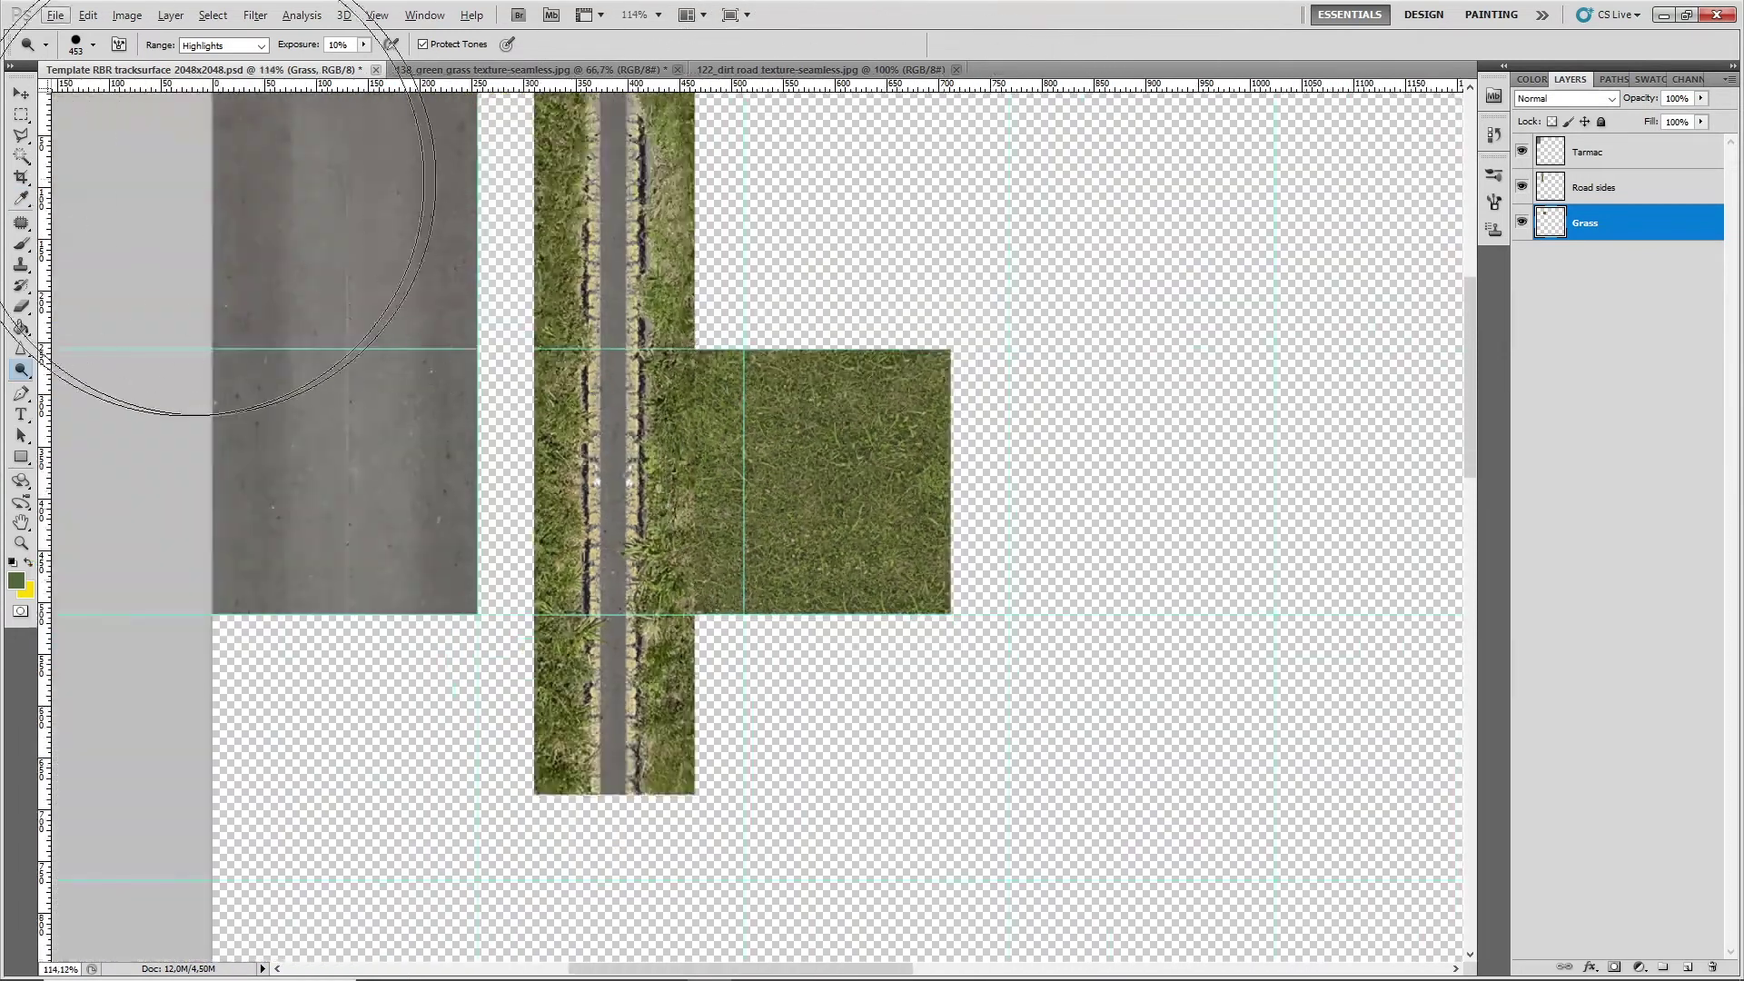
click(21, 93)
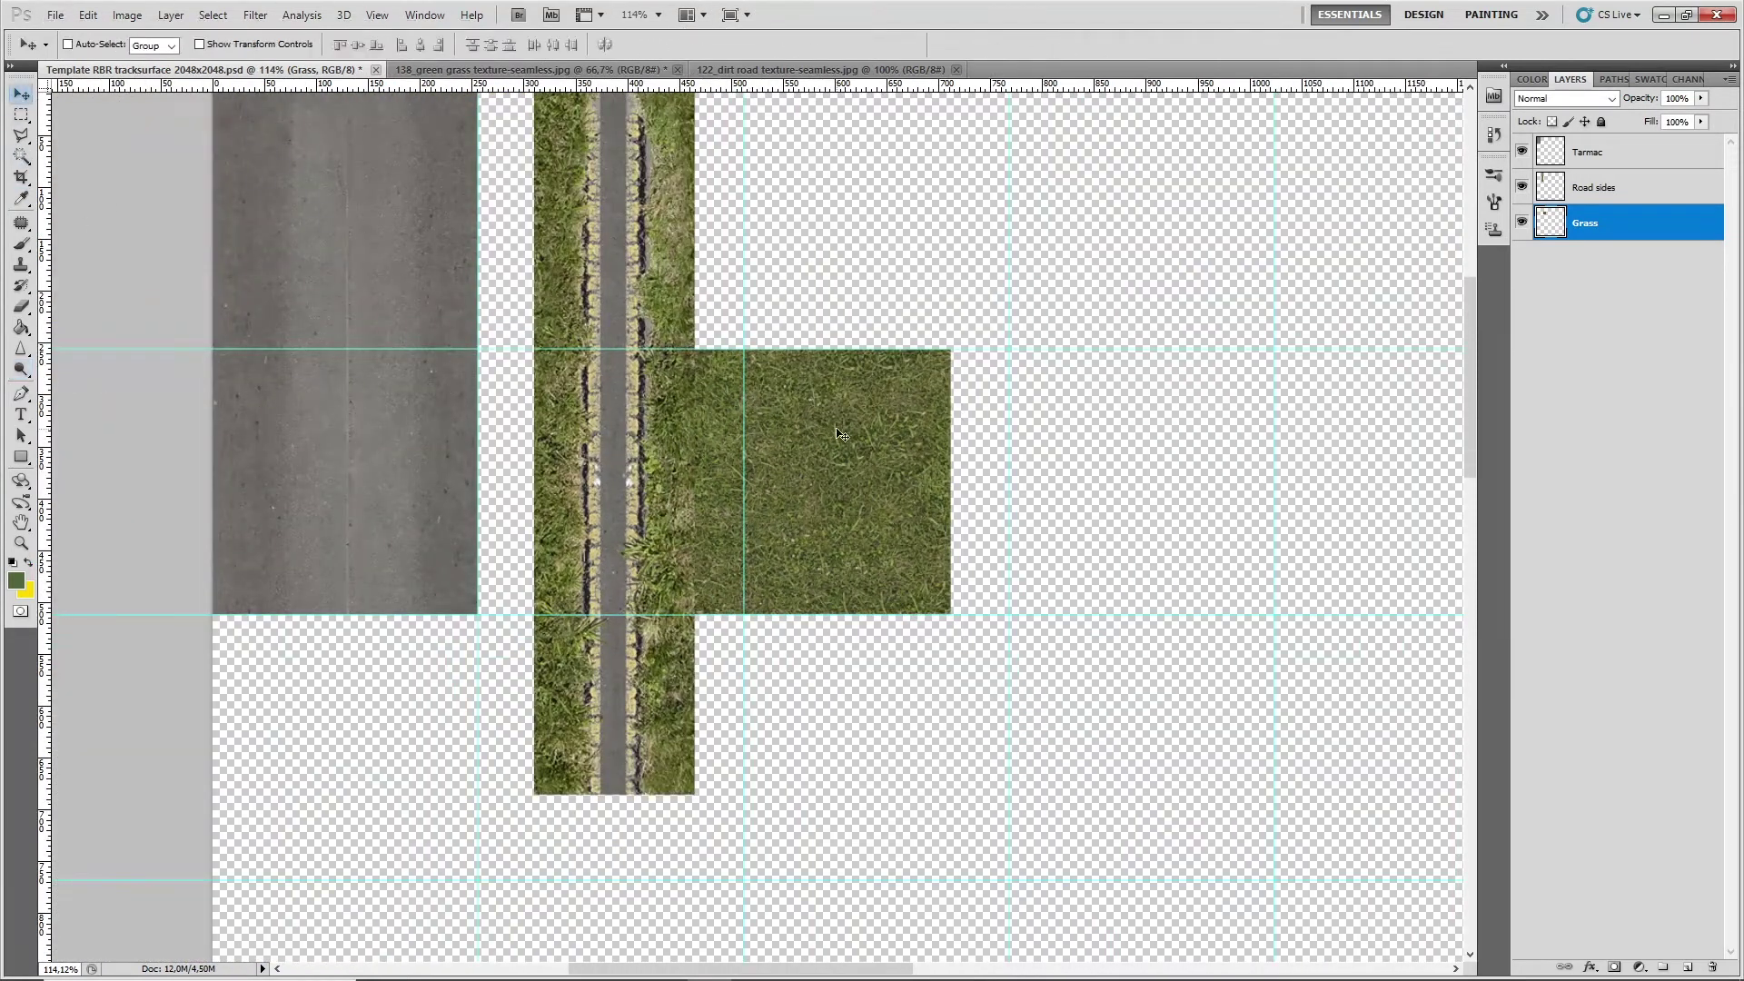
mouse_move(831, 437)
mouse_down()
mouse_move(826, 506)
mouse_move(607, 424)
mouse_move(608, 441)
mouse_move(630, 435)
mouse_move(400, 718)
mouse_move(368, 704)
mouse_up()
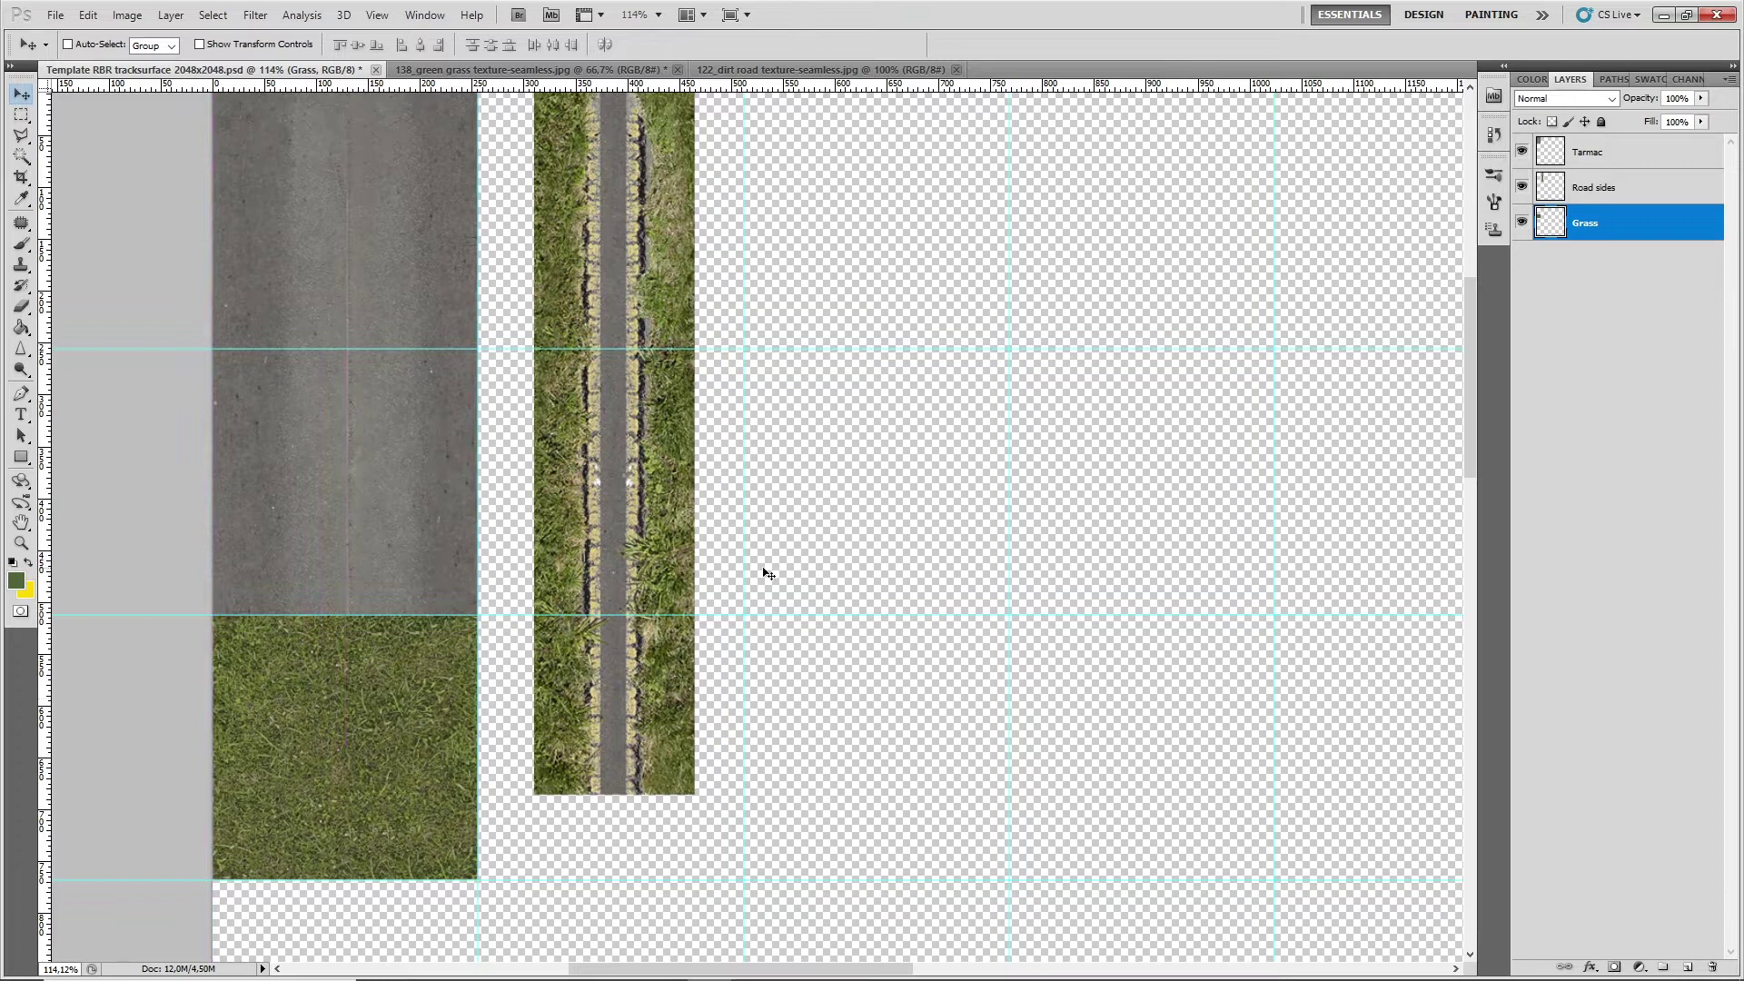
Duplicate the Grass layer twice and place both copies in the gaps beside the tarmac
right_click(1613, 237)
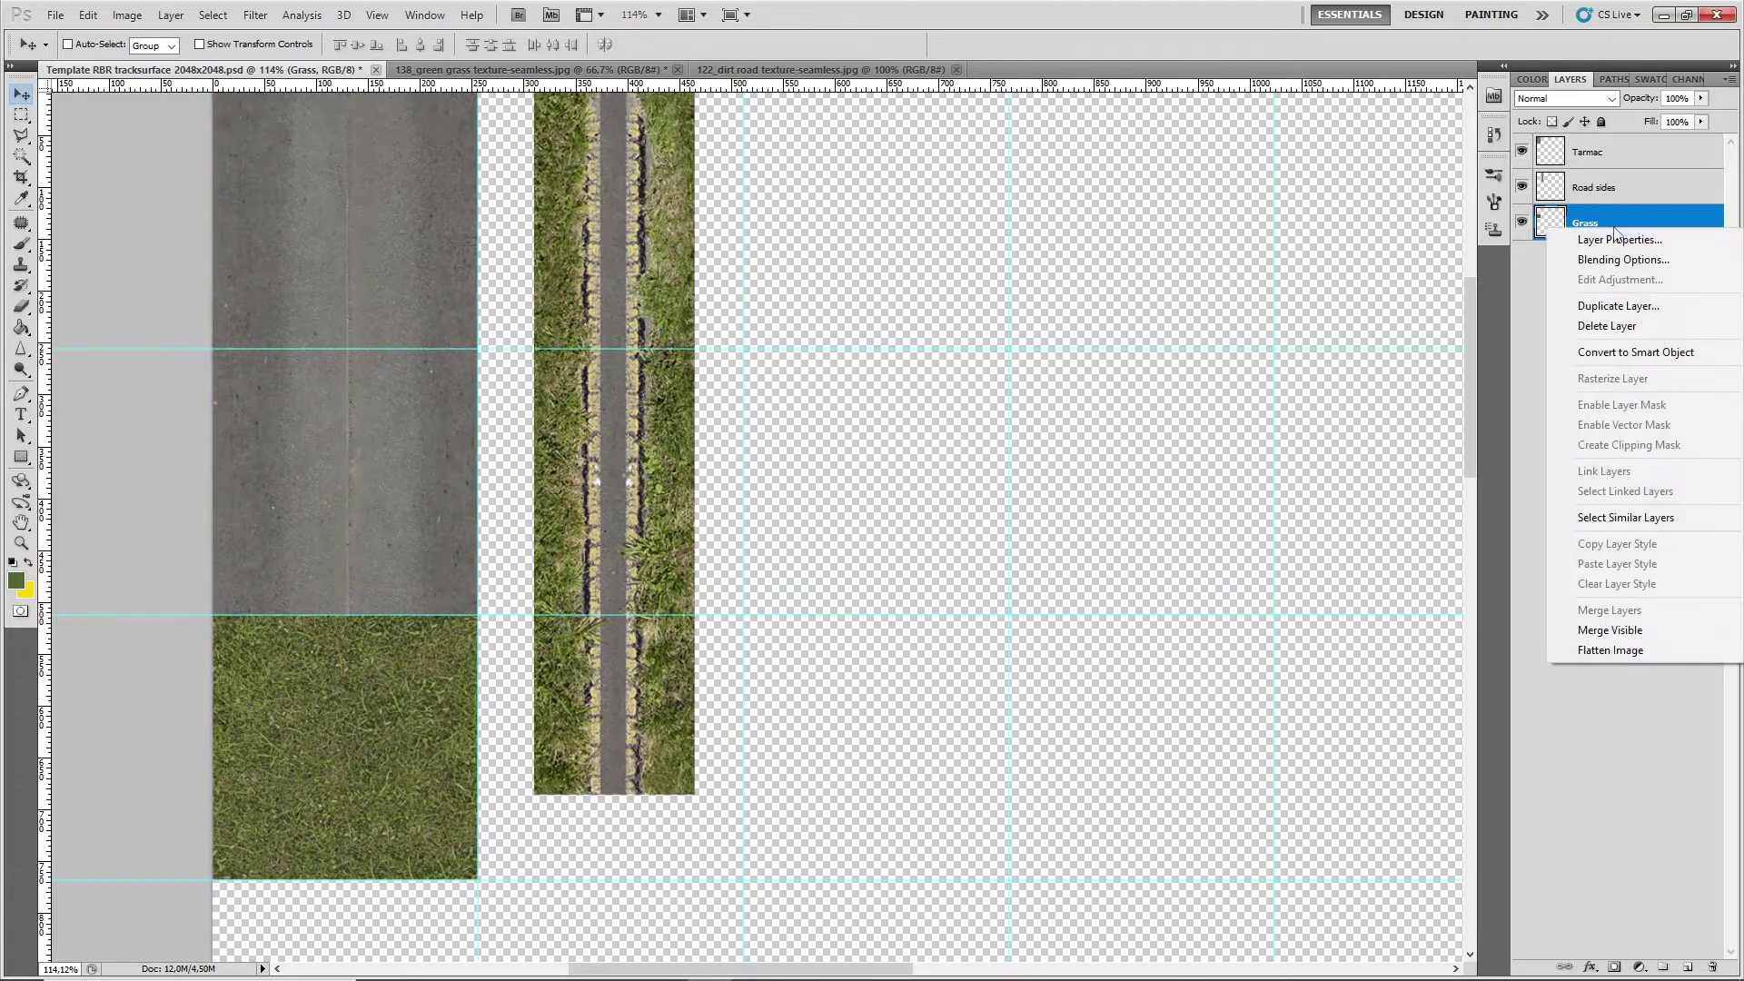
click(1618, 305)
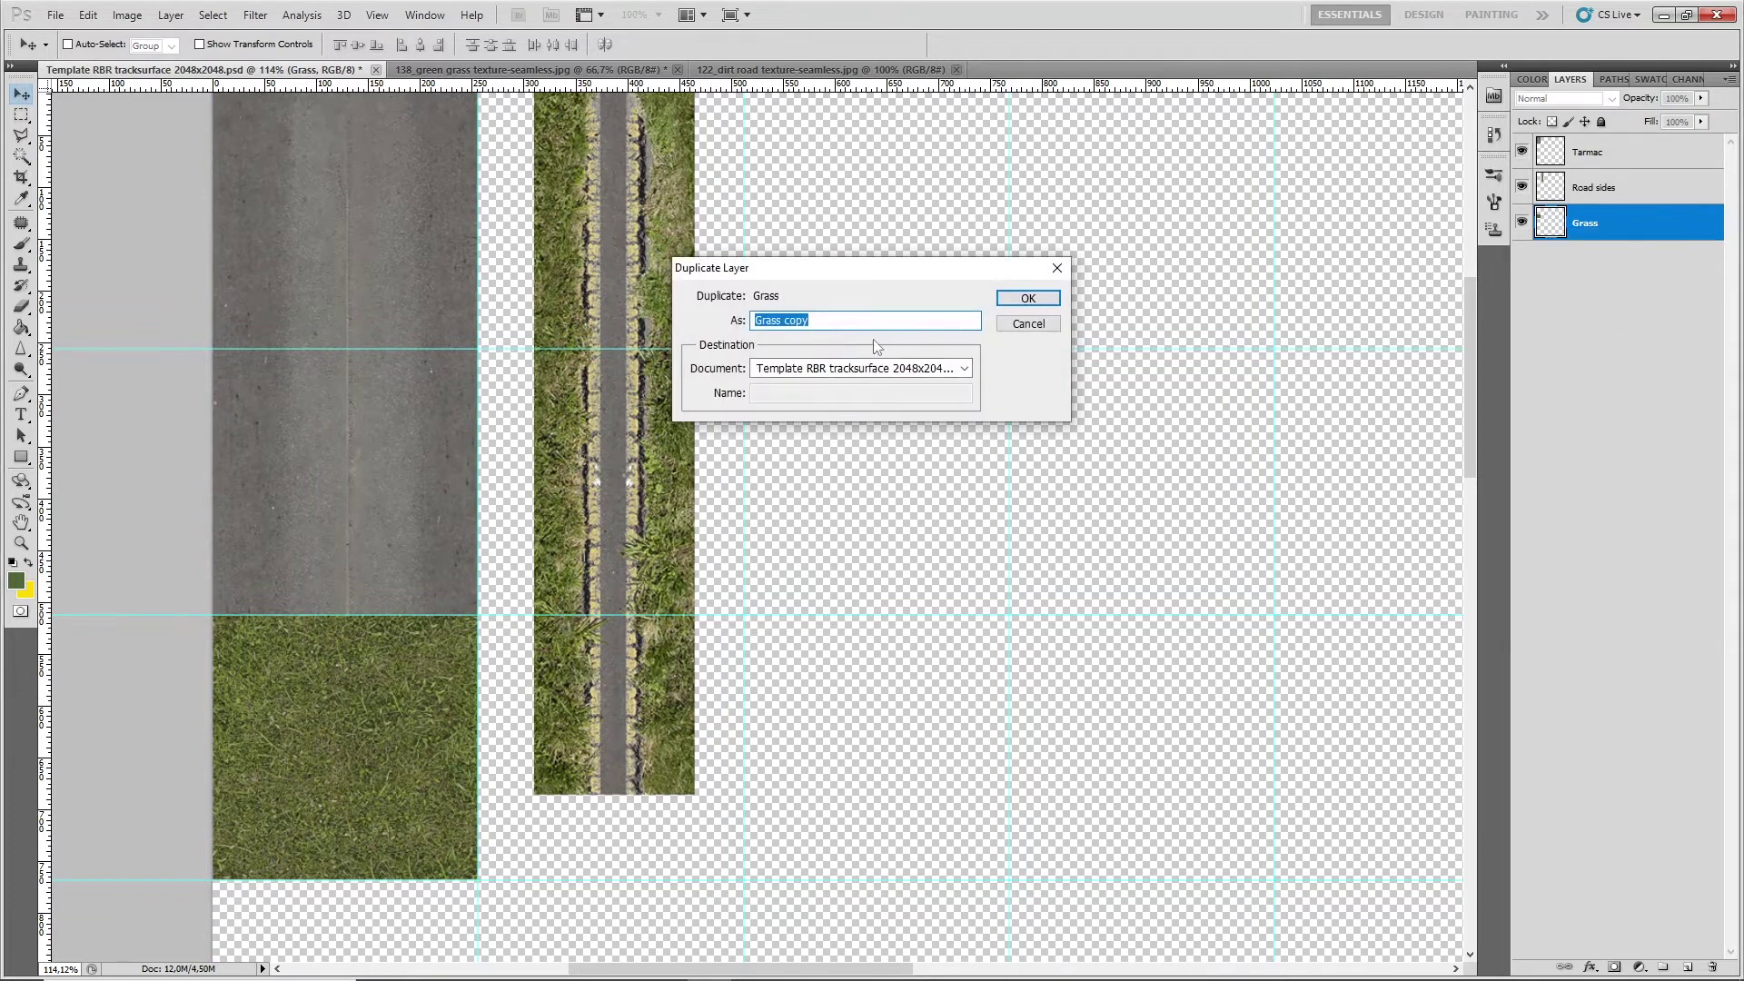
click(1010, 301)
drag(415, 720, 674, 189)
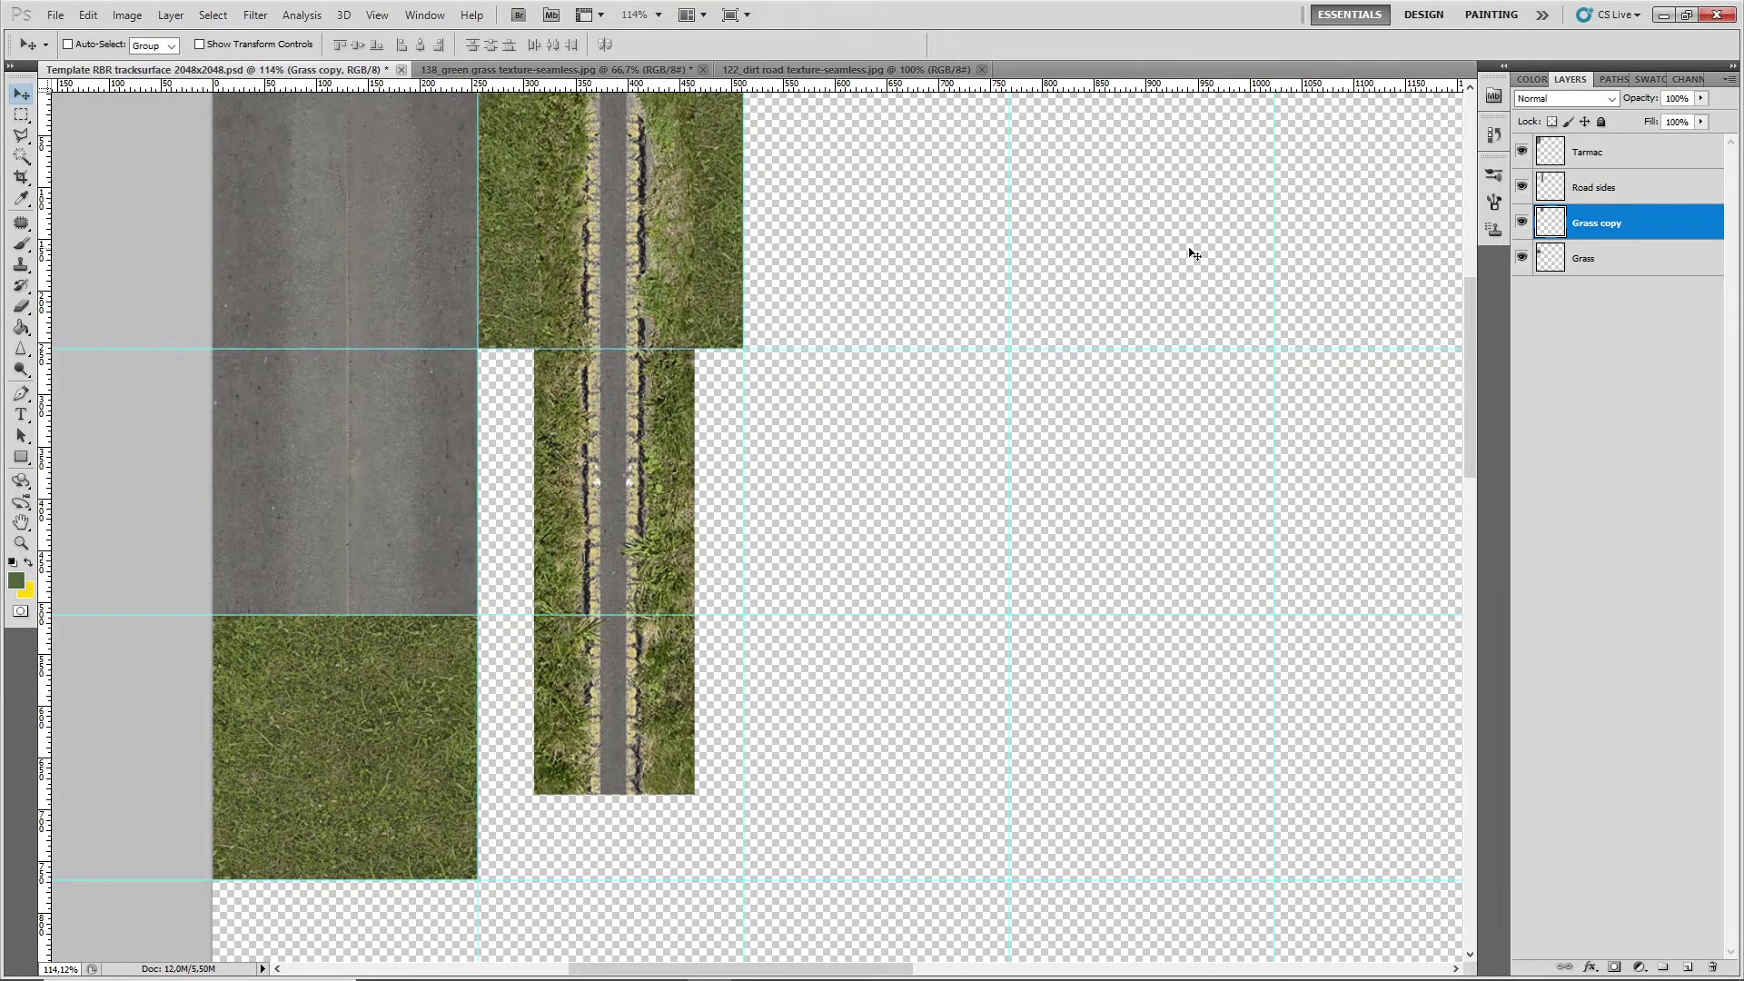
click(1610, 260)
right_click(1610, 259)
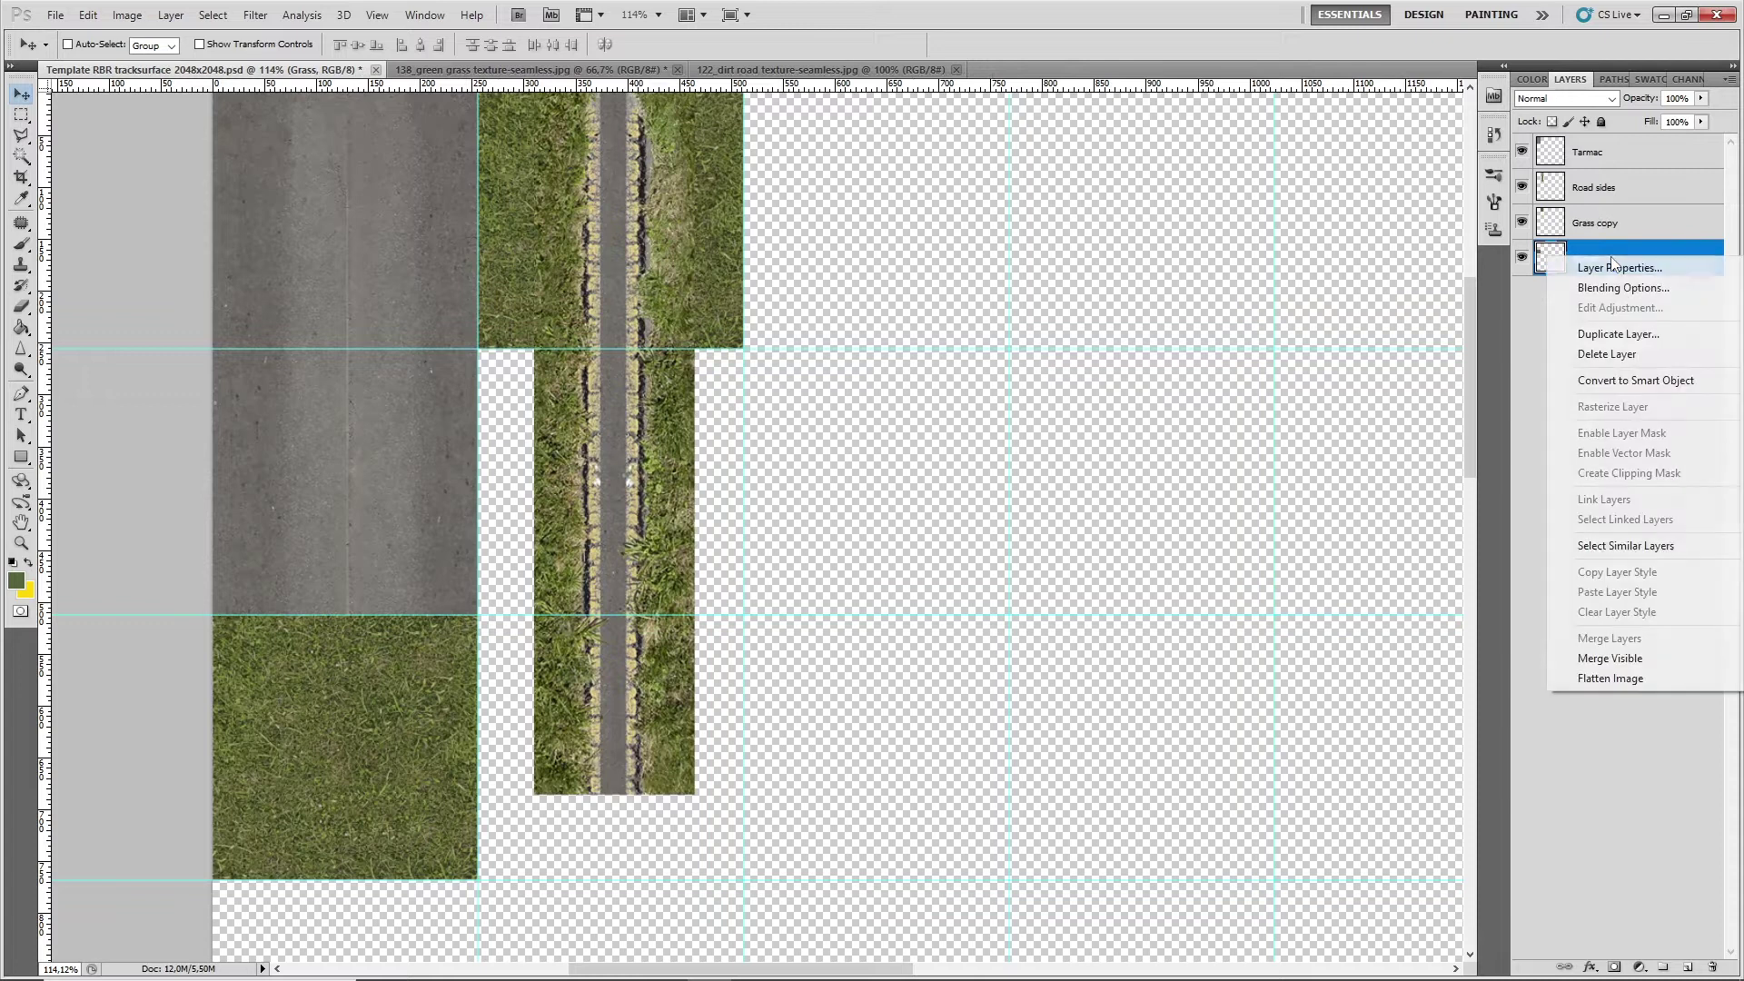
click(1617, 334)
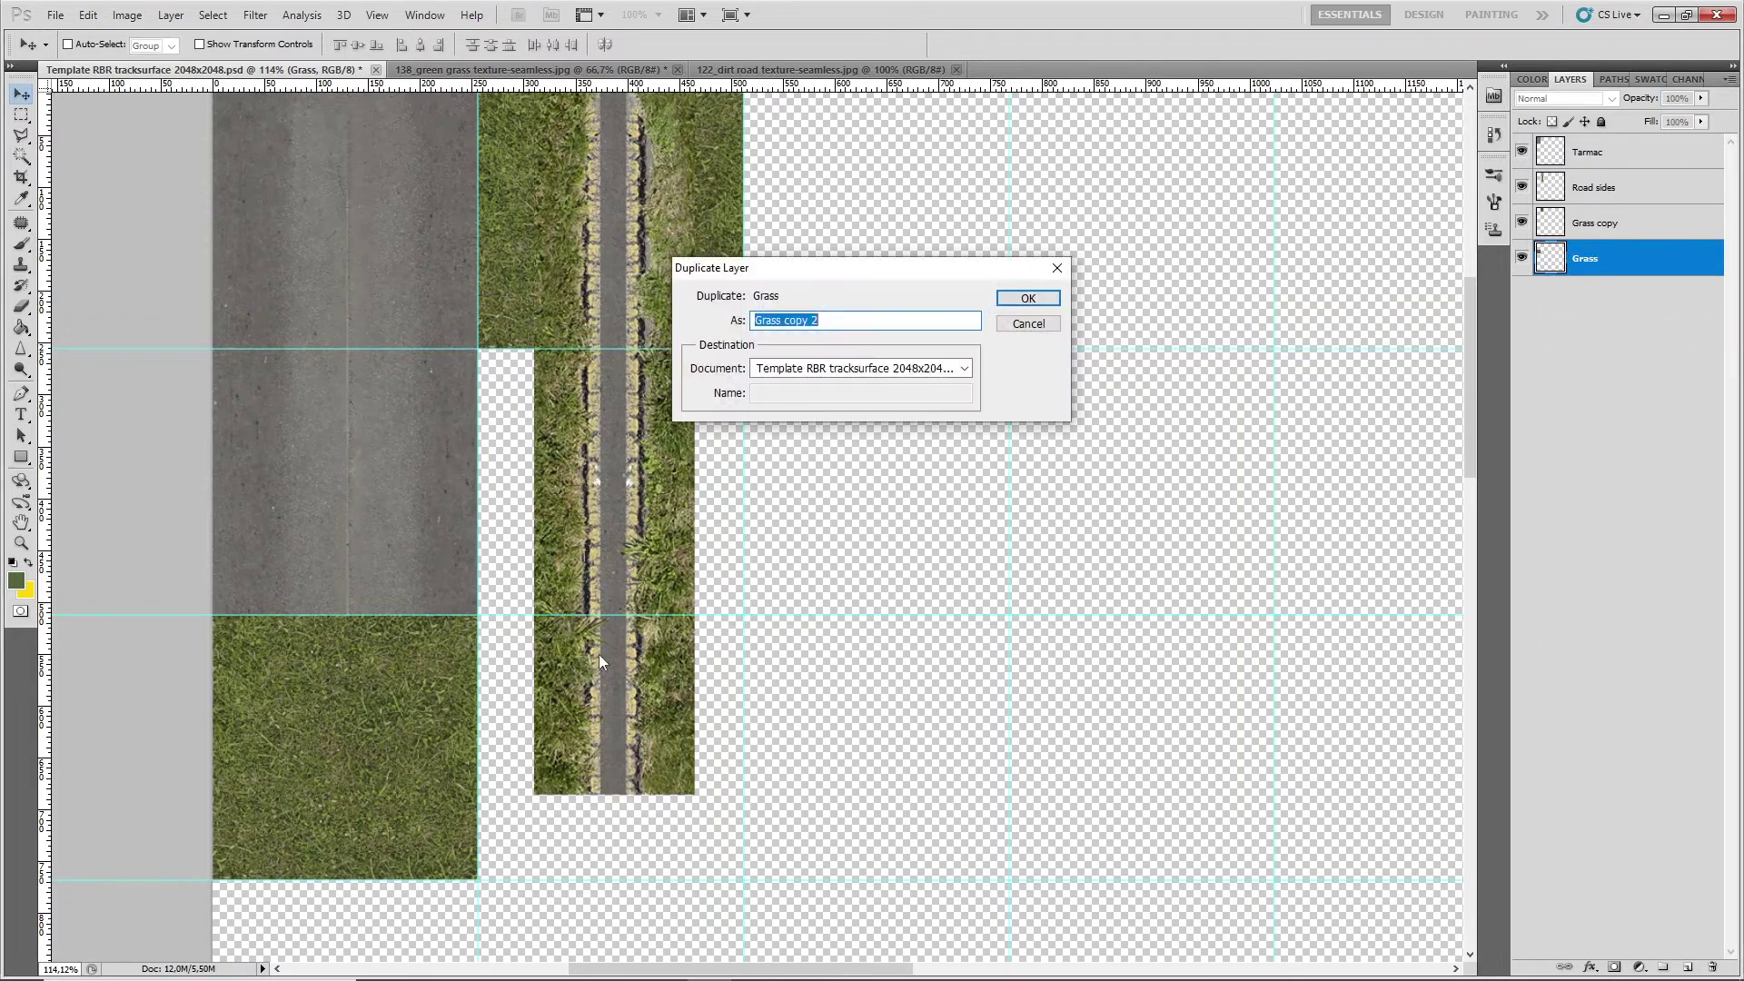
click(1027, 300)
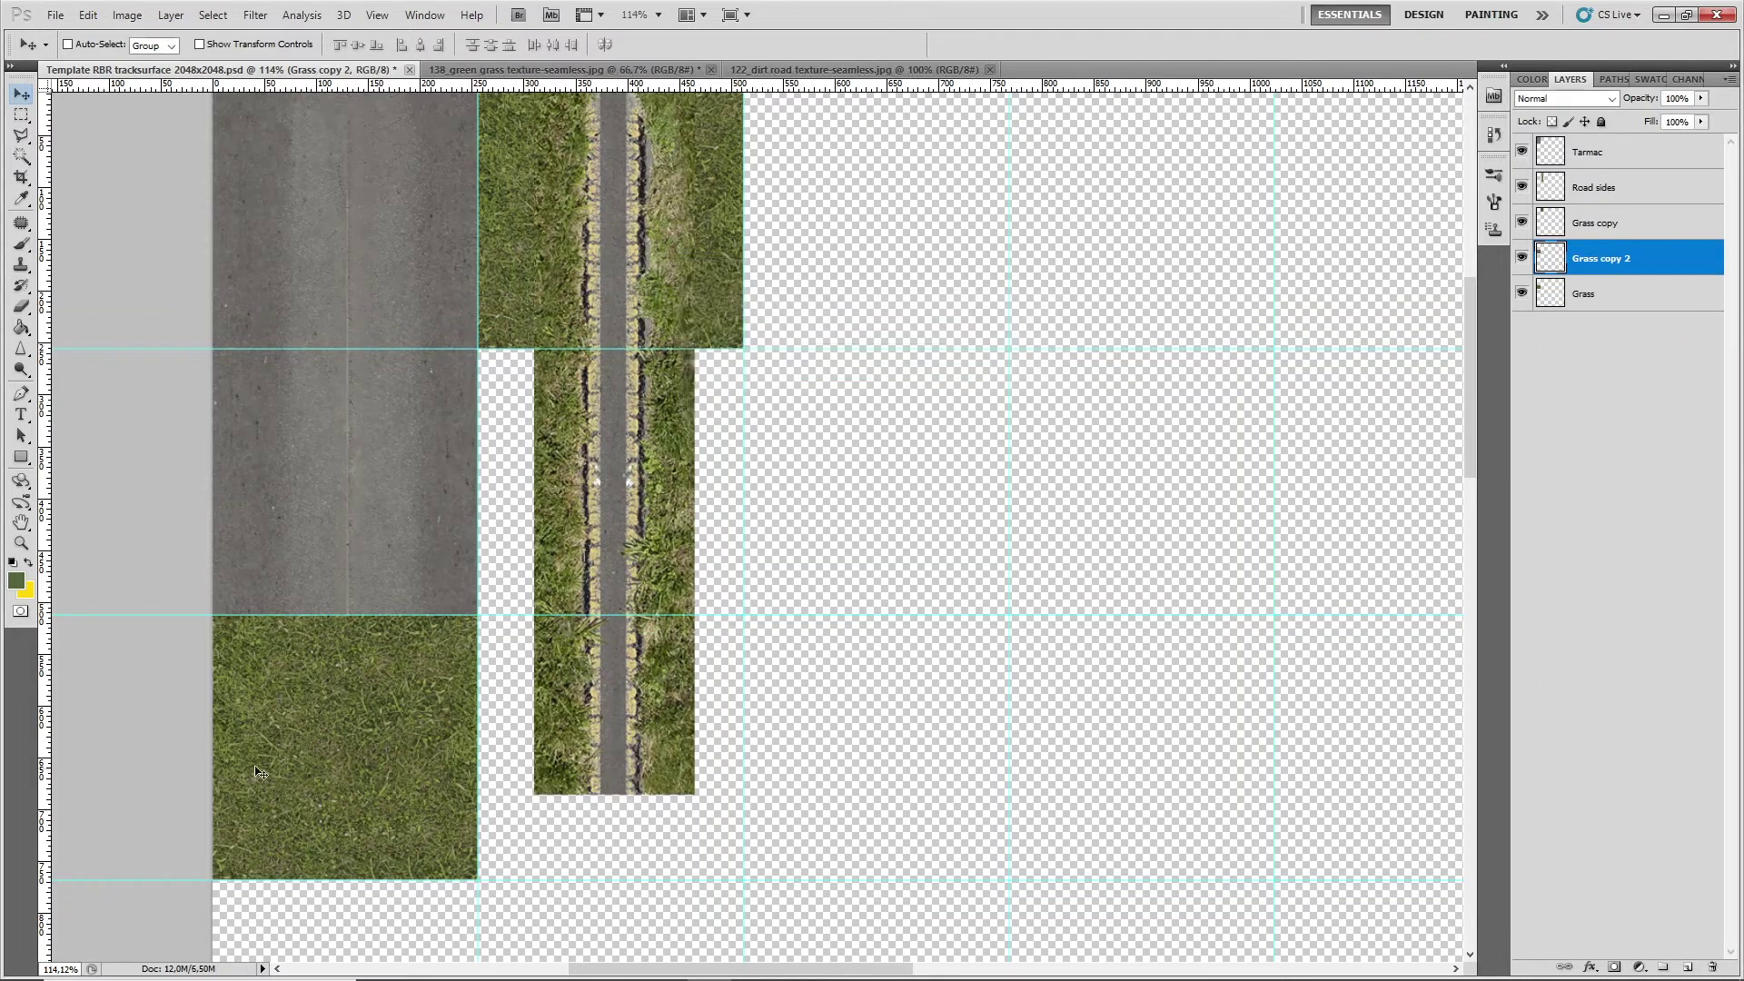
drag(259, 768, 525, 498)
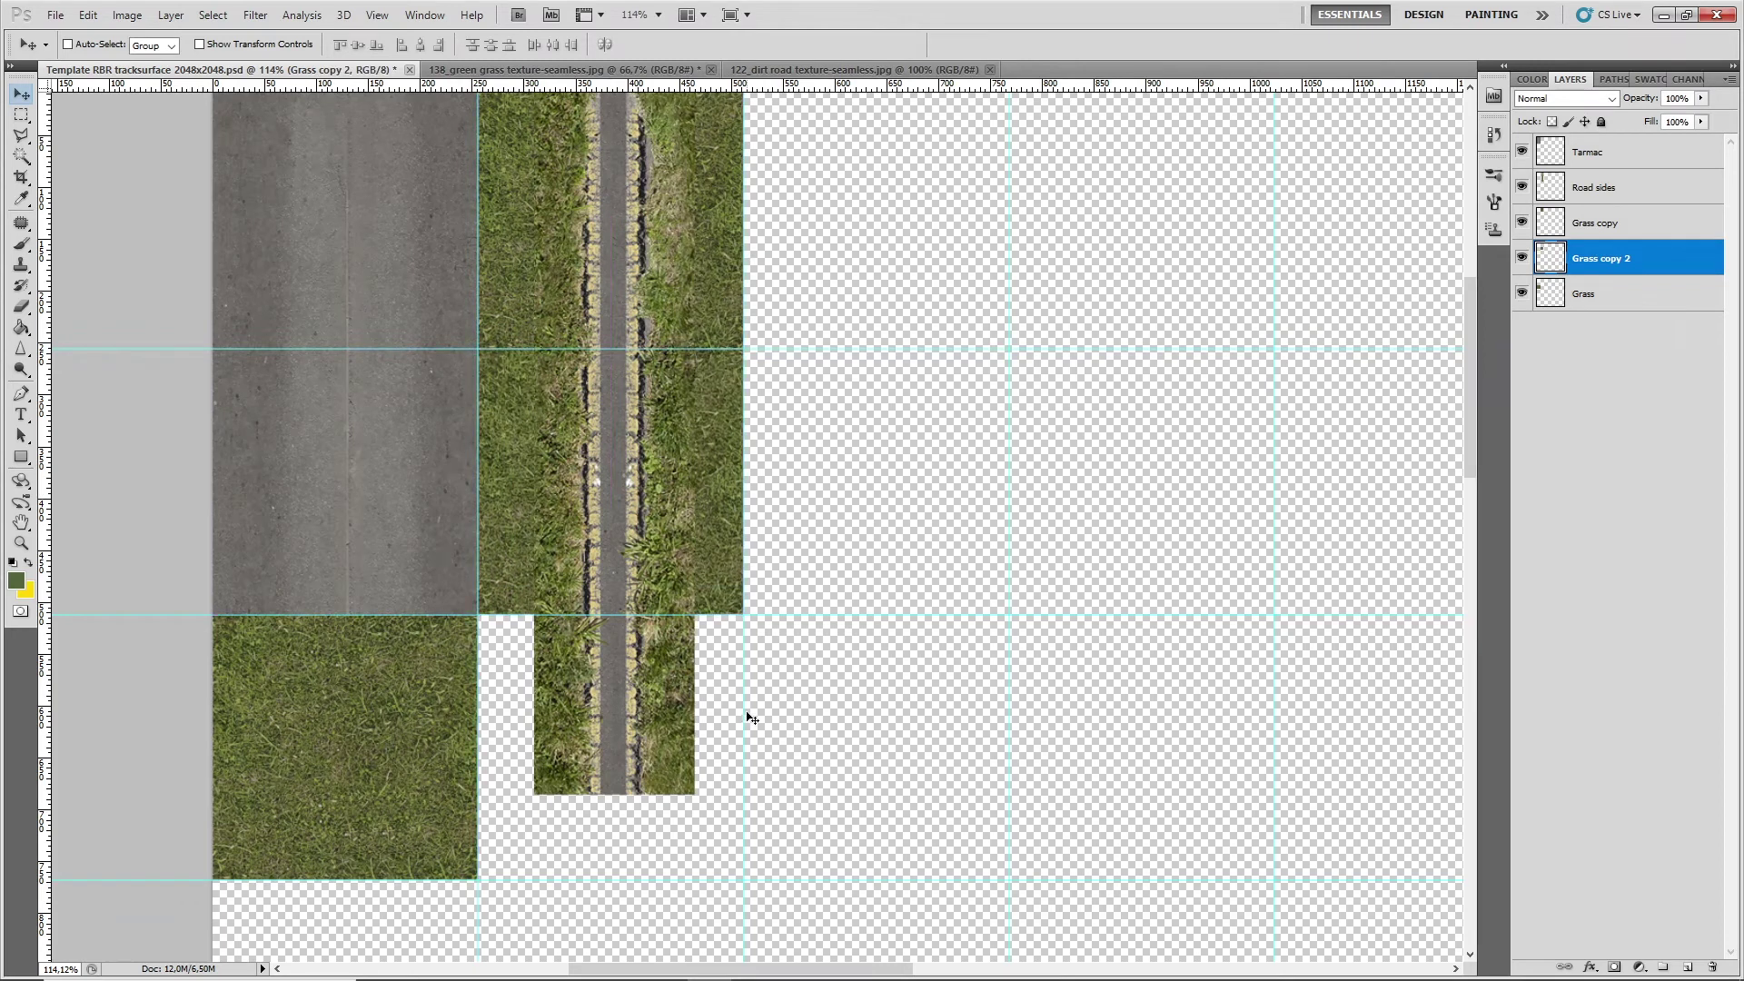
Merge Road sides, Grass copy and Grass copy 2 into a single Road sides layer
click(1624, 191)
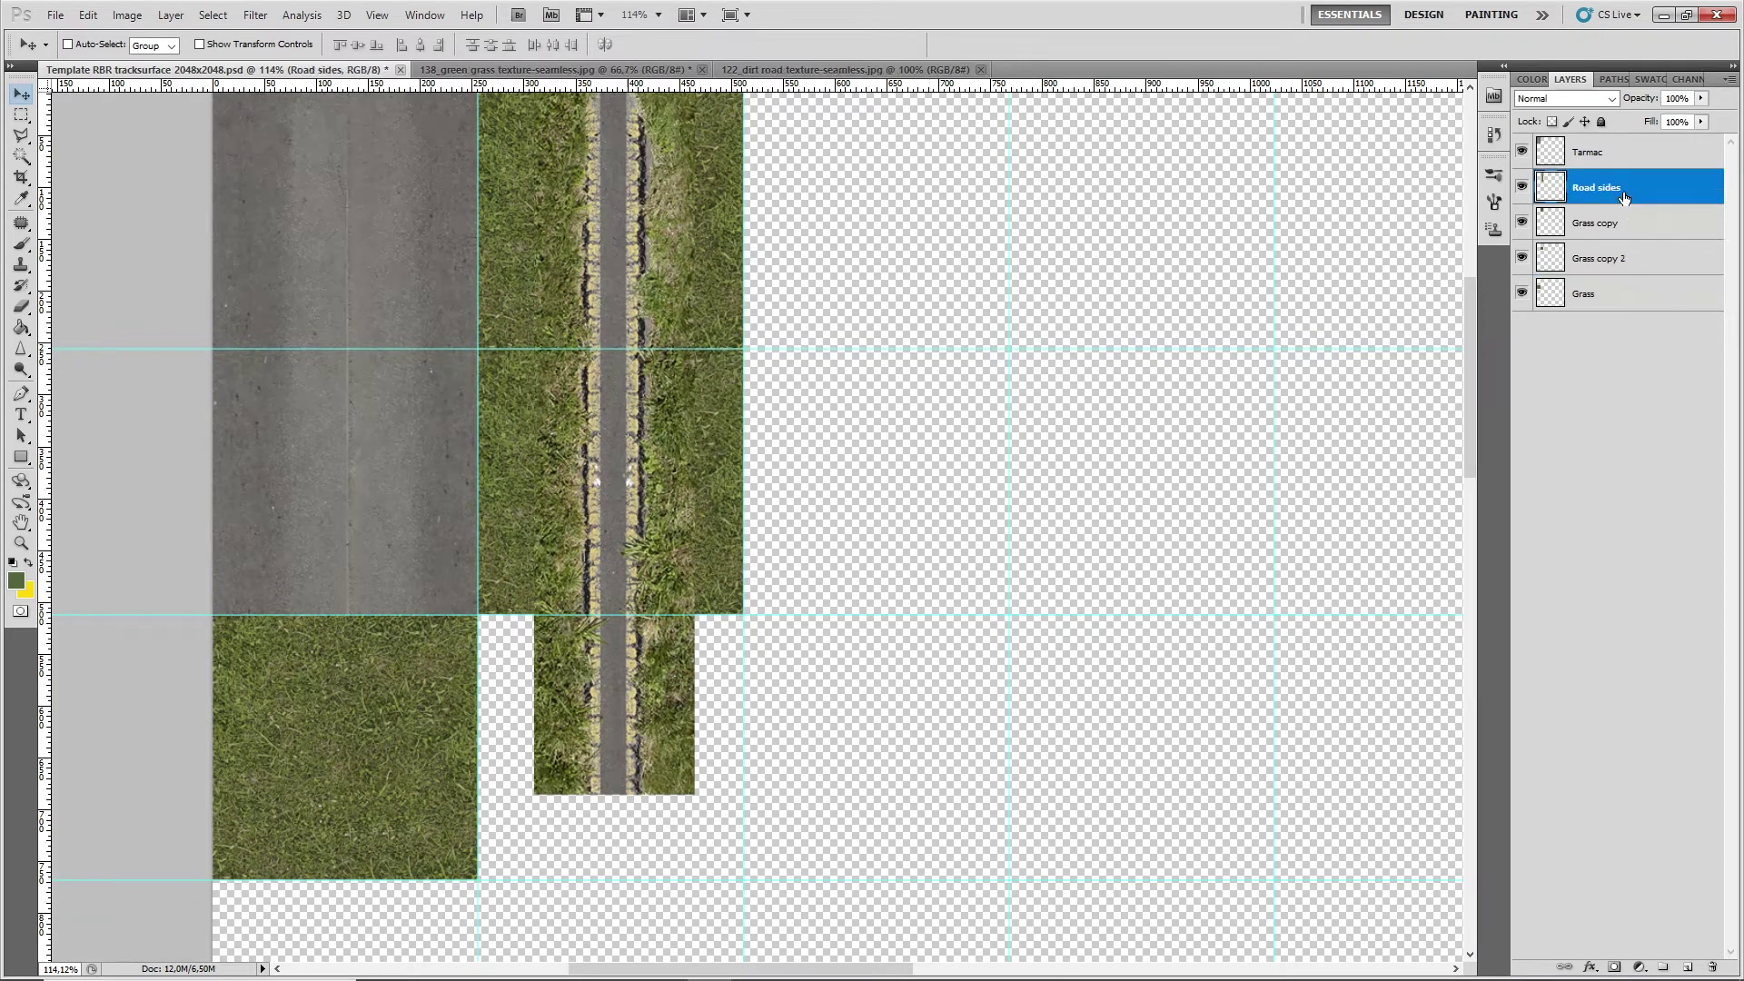
click(1624, 252)
shift+click(1625, 227)
shift+click(1619, 196)
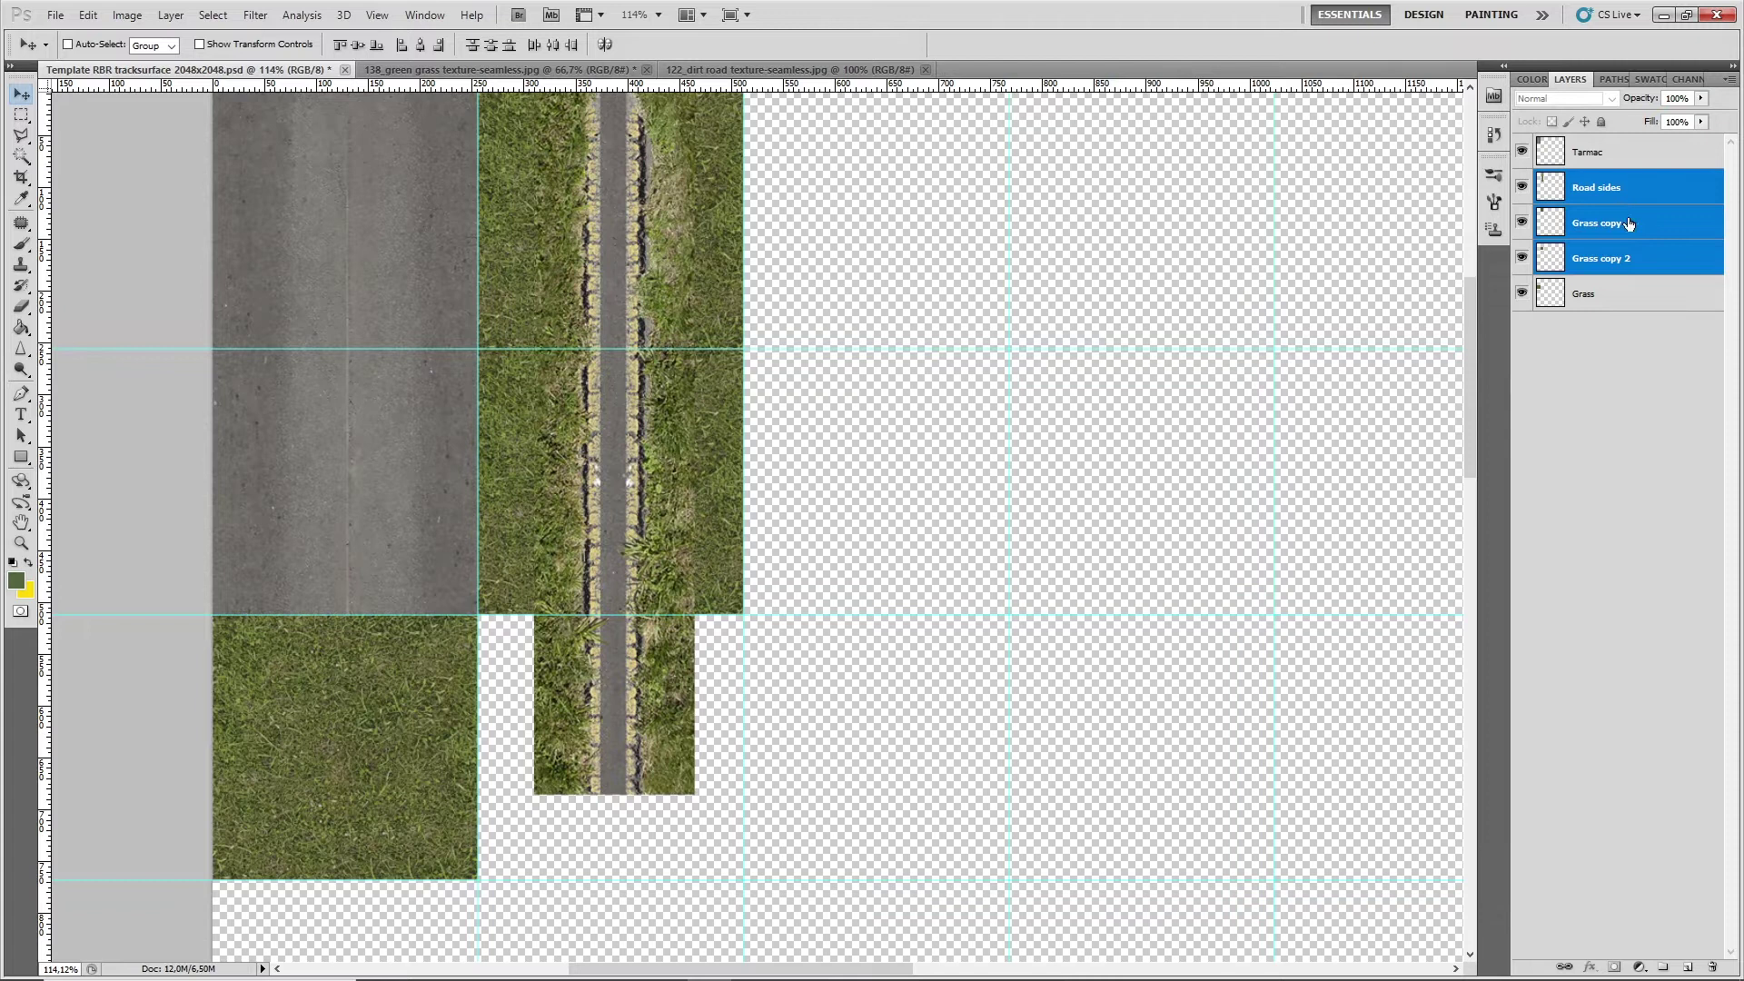
right_click(1636, 245)
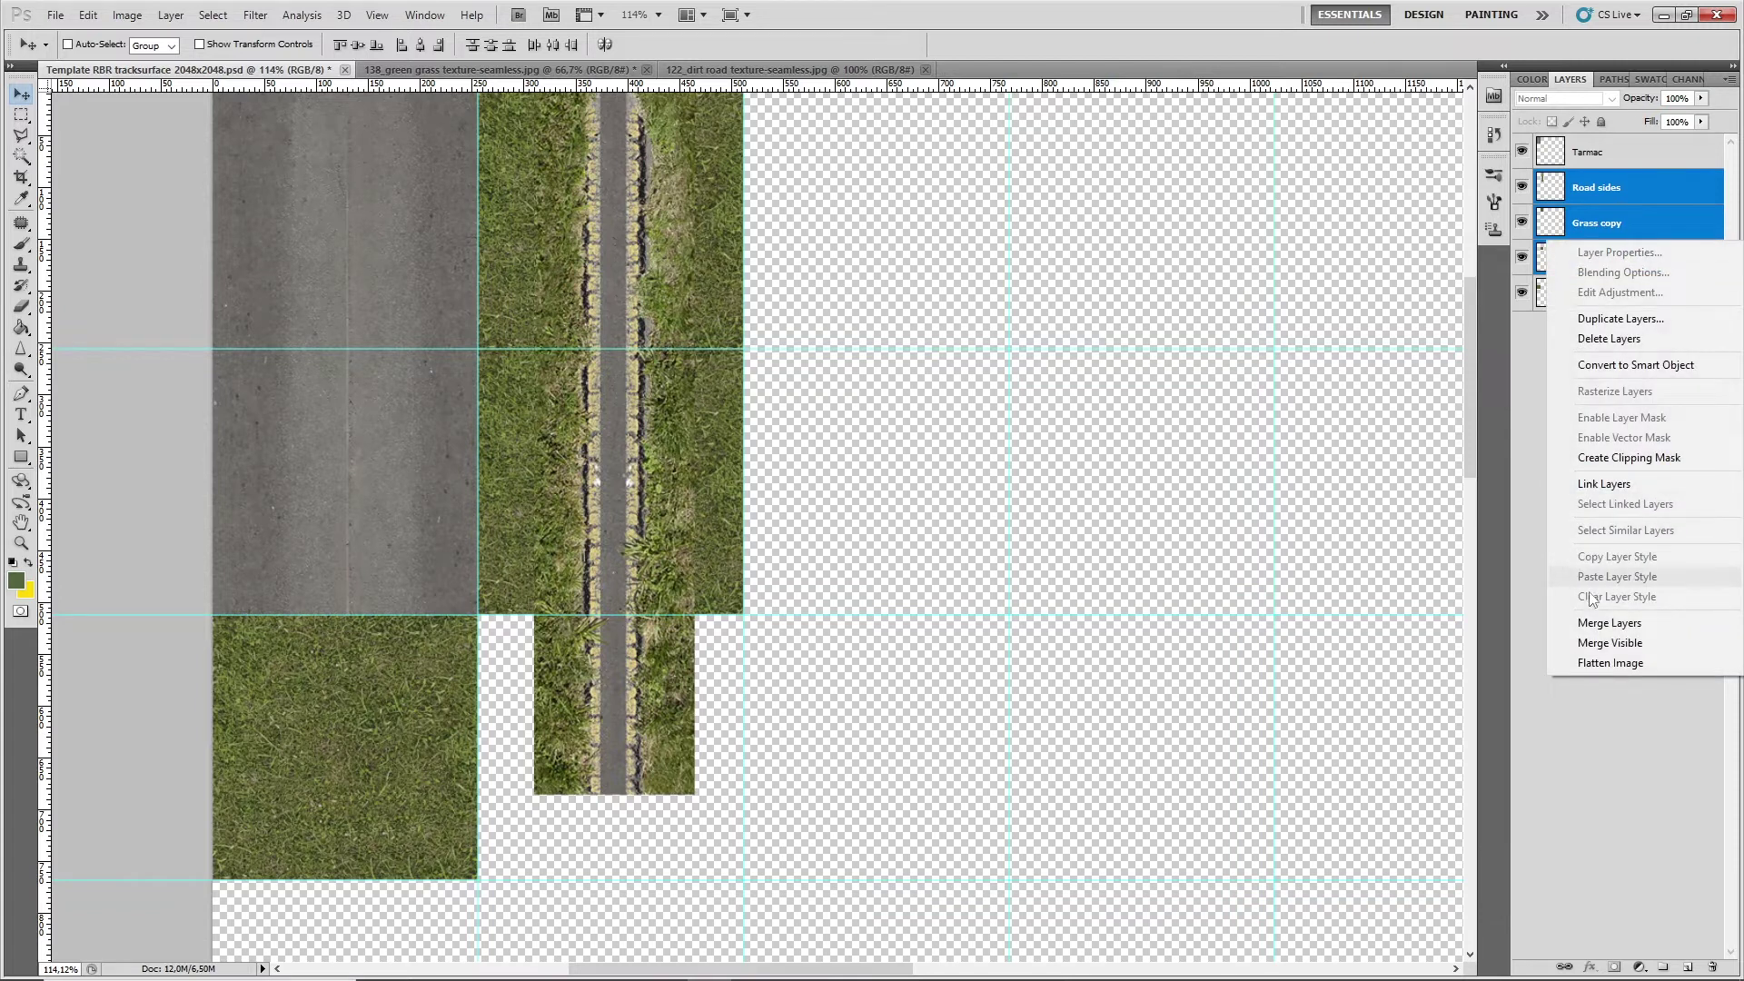
click(1604, 624)
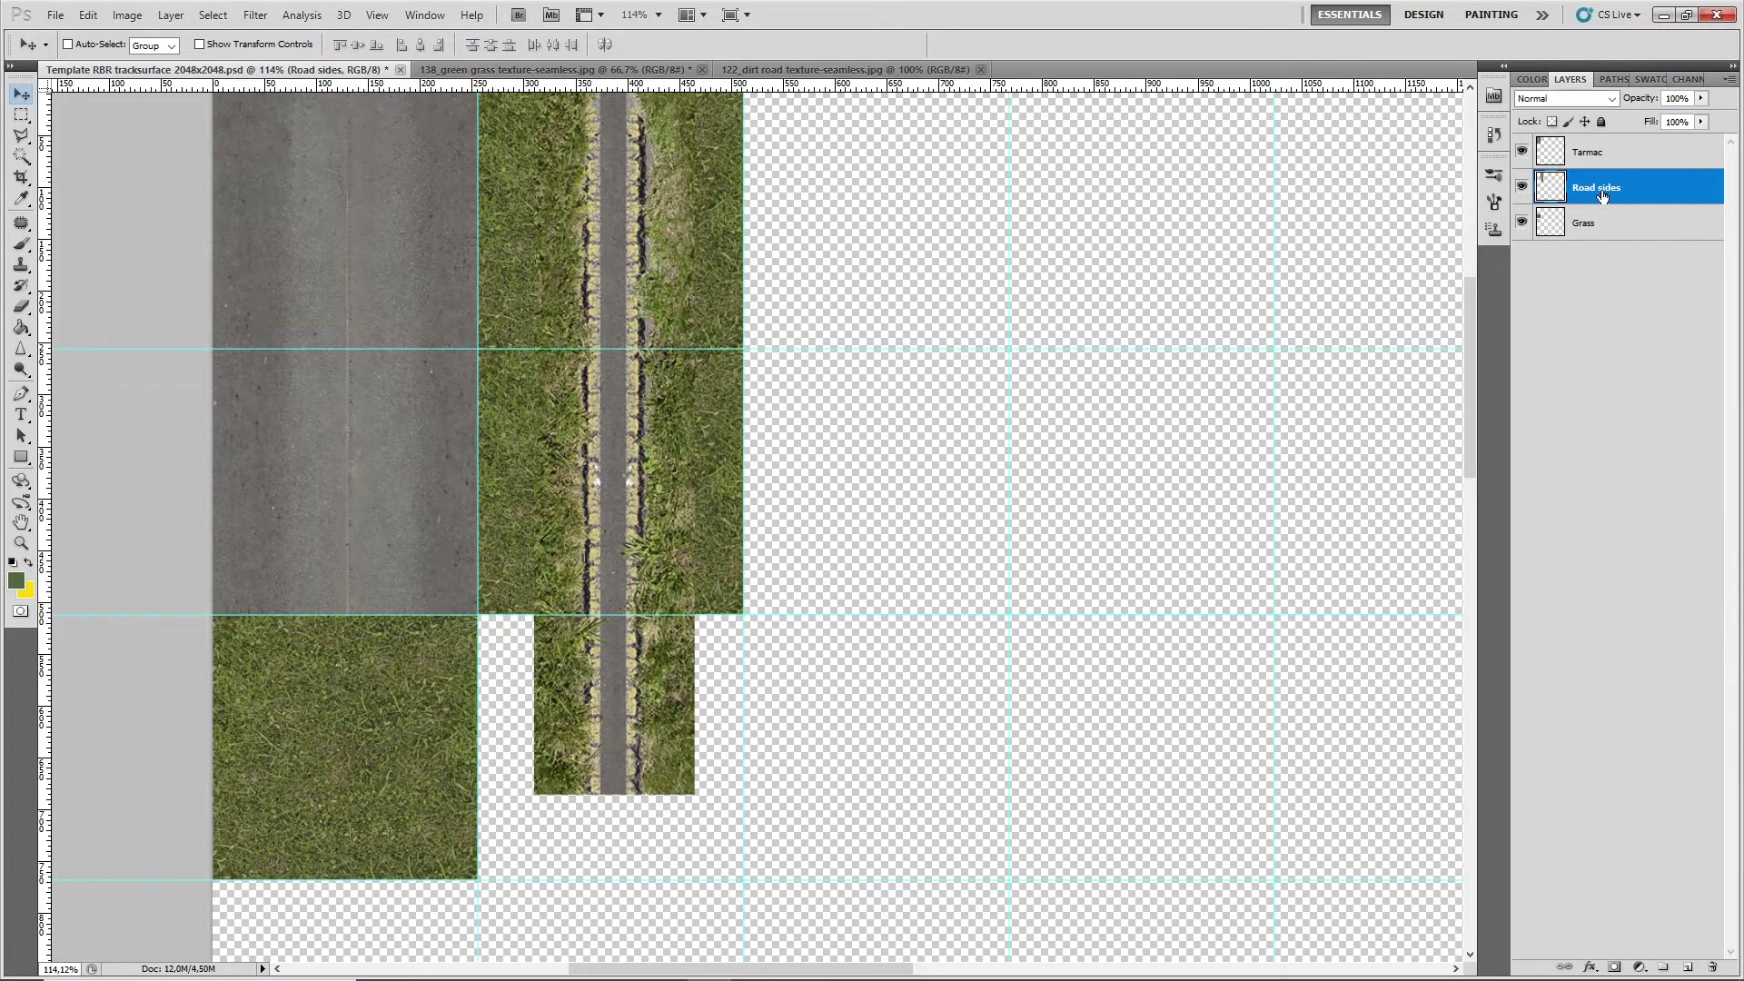
click(20, 114)
Select part of the lower road-side strip, copy it, and paste it as Layer 1
scroll(517, 752, up, 4)
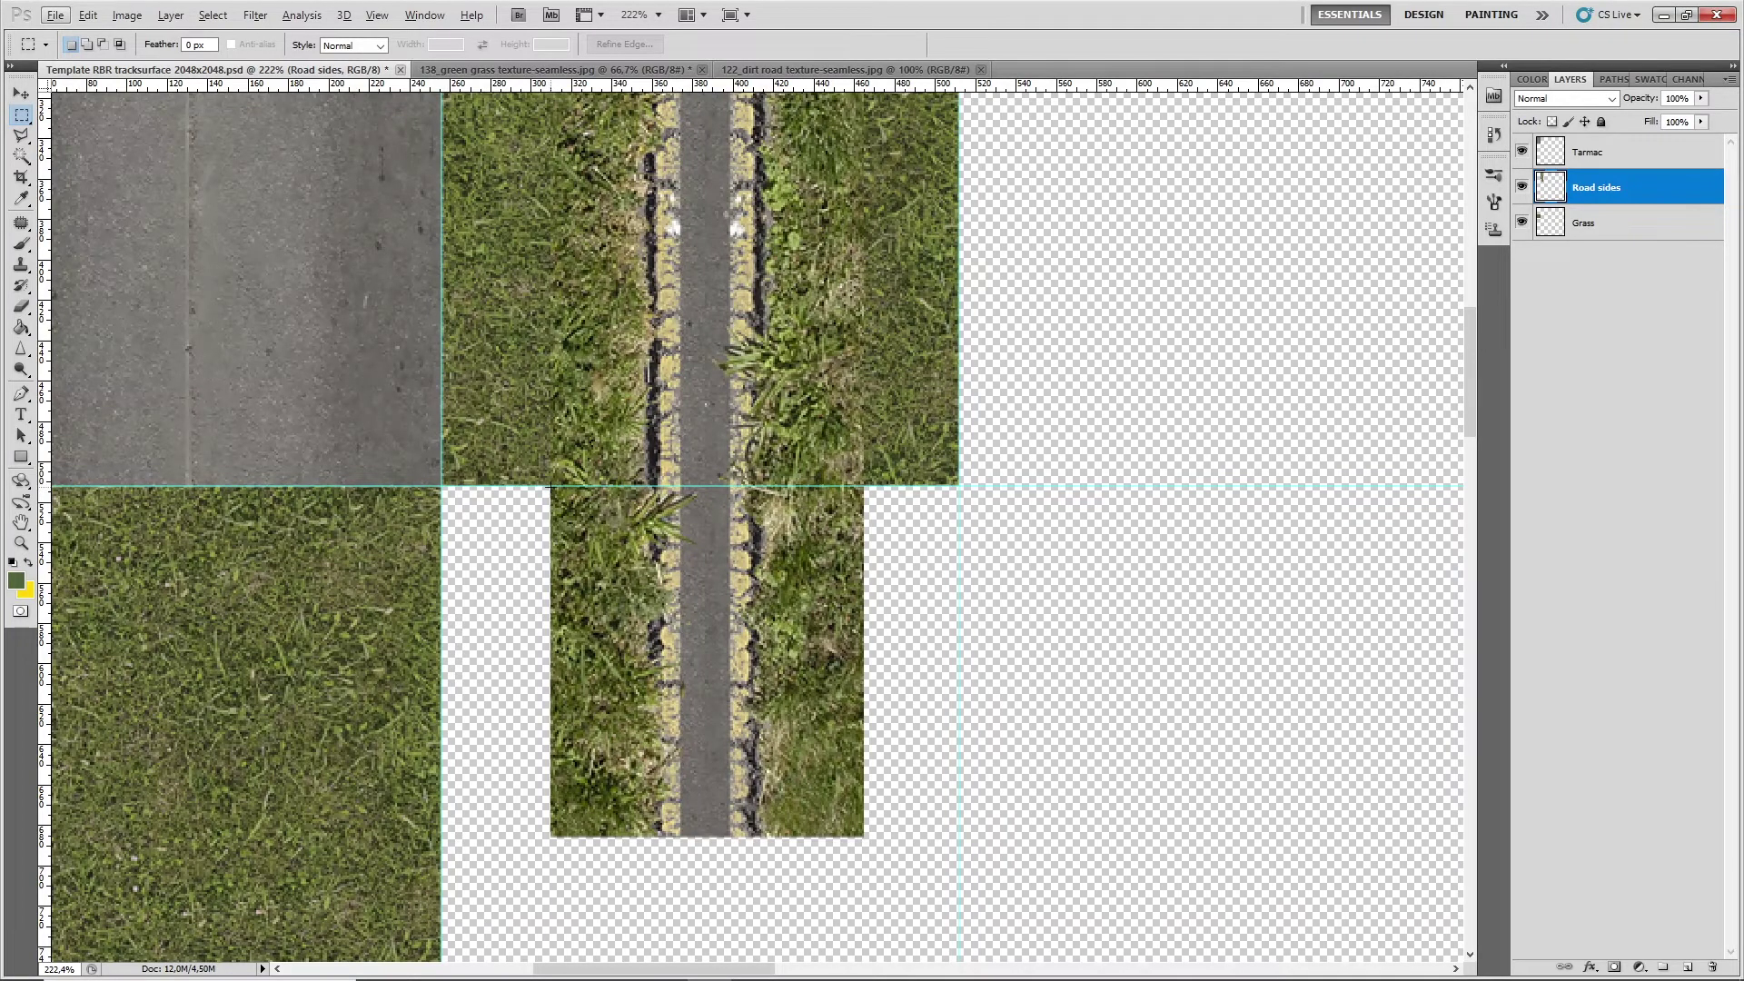
drag(549, 486, 52, 958)
drag(670, 665, 701, 835)
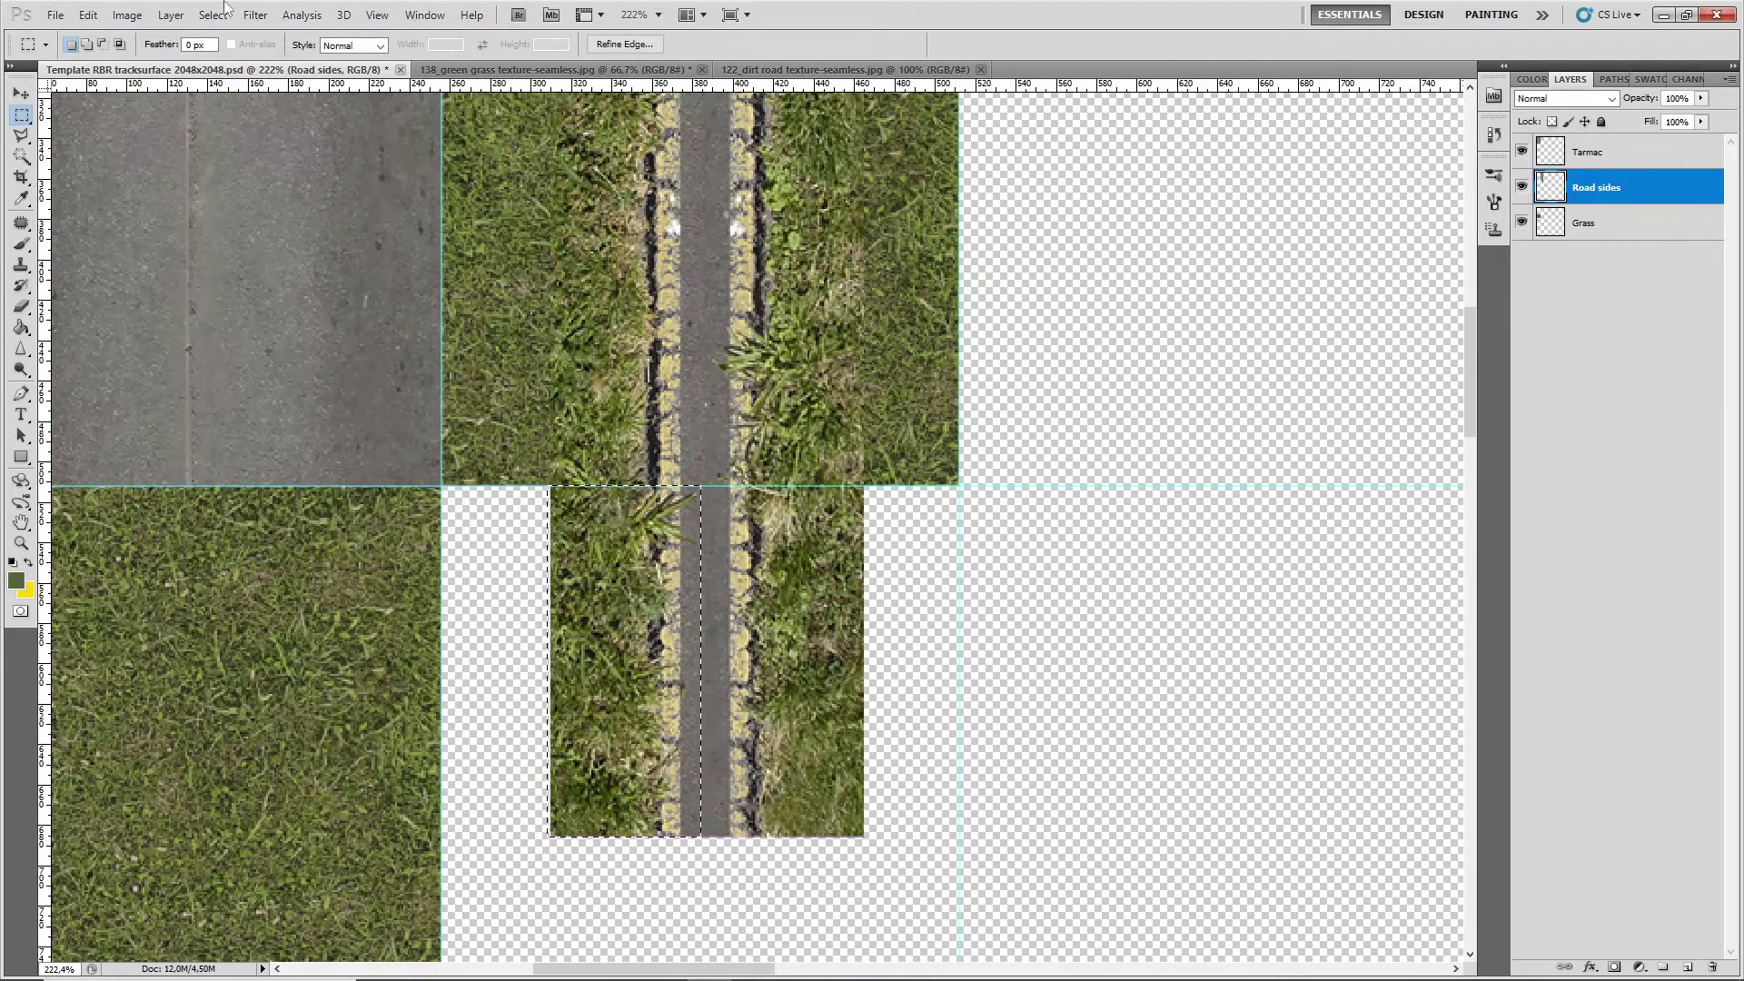
click(88, 15)
click(115, 136)
click(88, 15)
click(117, 173)
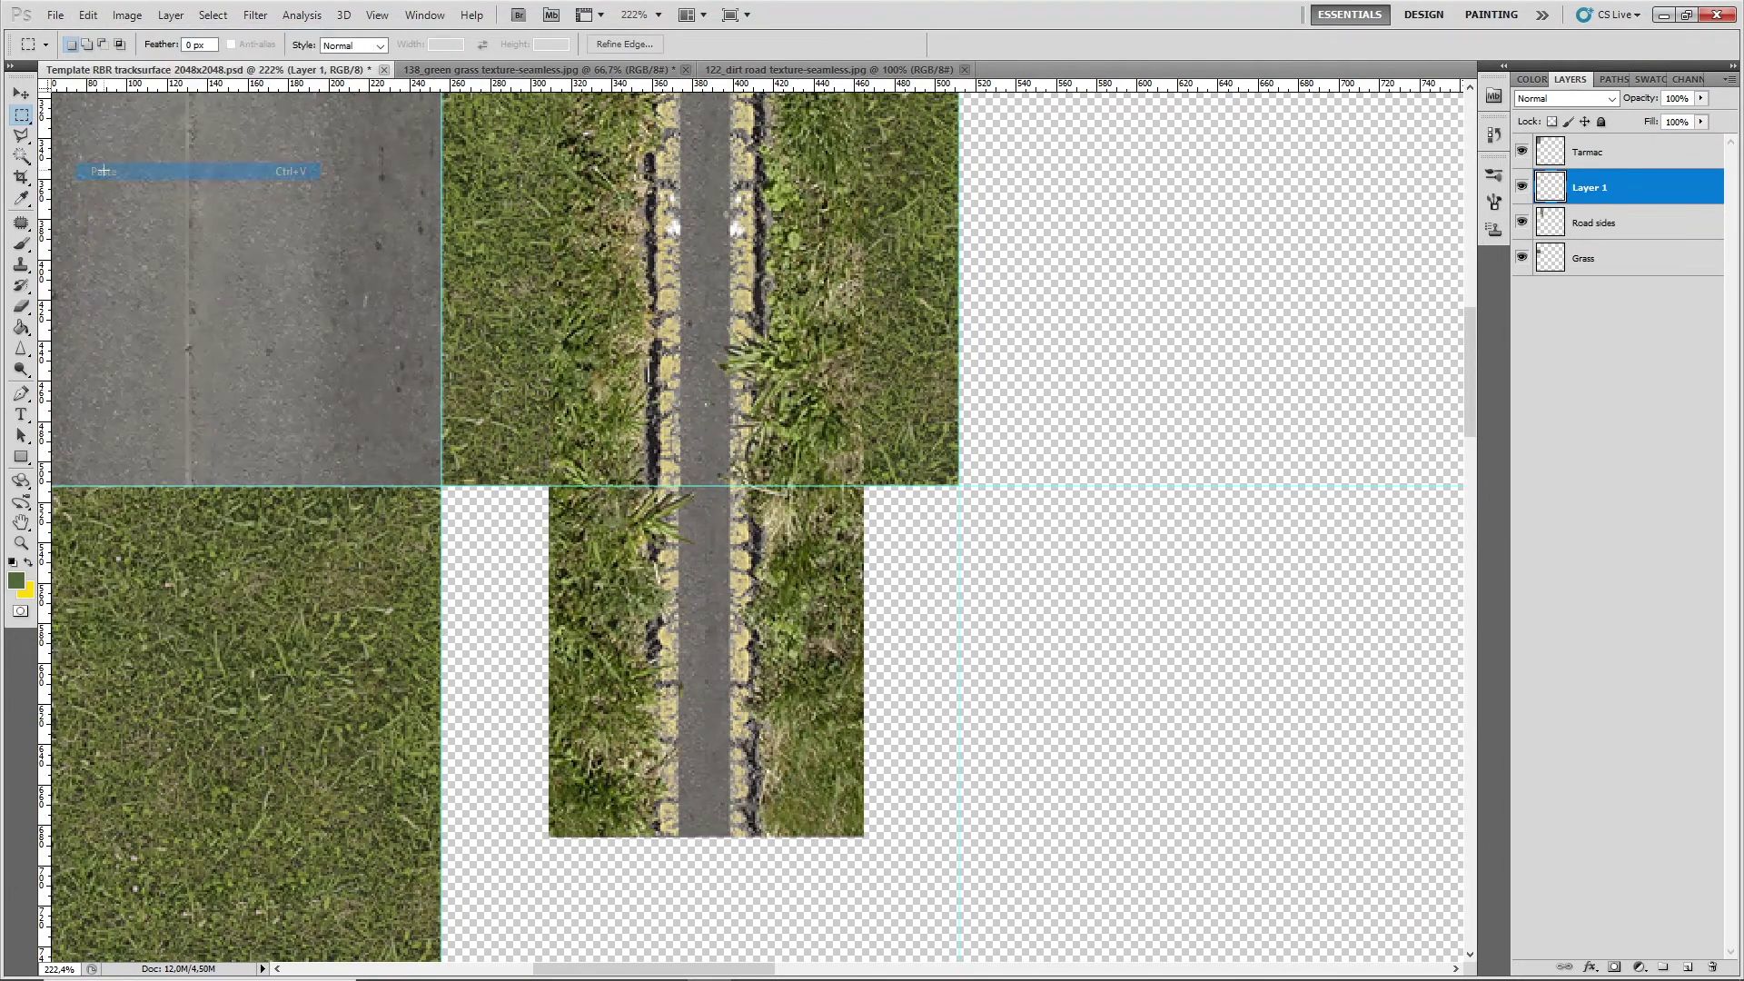
Move the pasted Layer 1 strip up over the upper road-side tile
click(21, 94)
drag(602, 591, 604, 221)
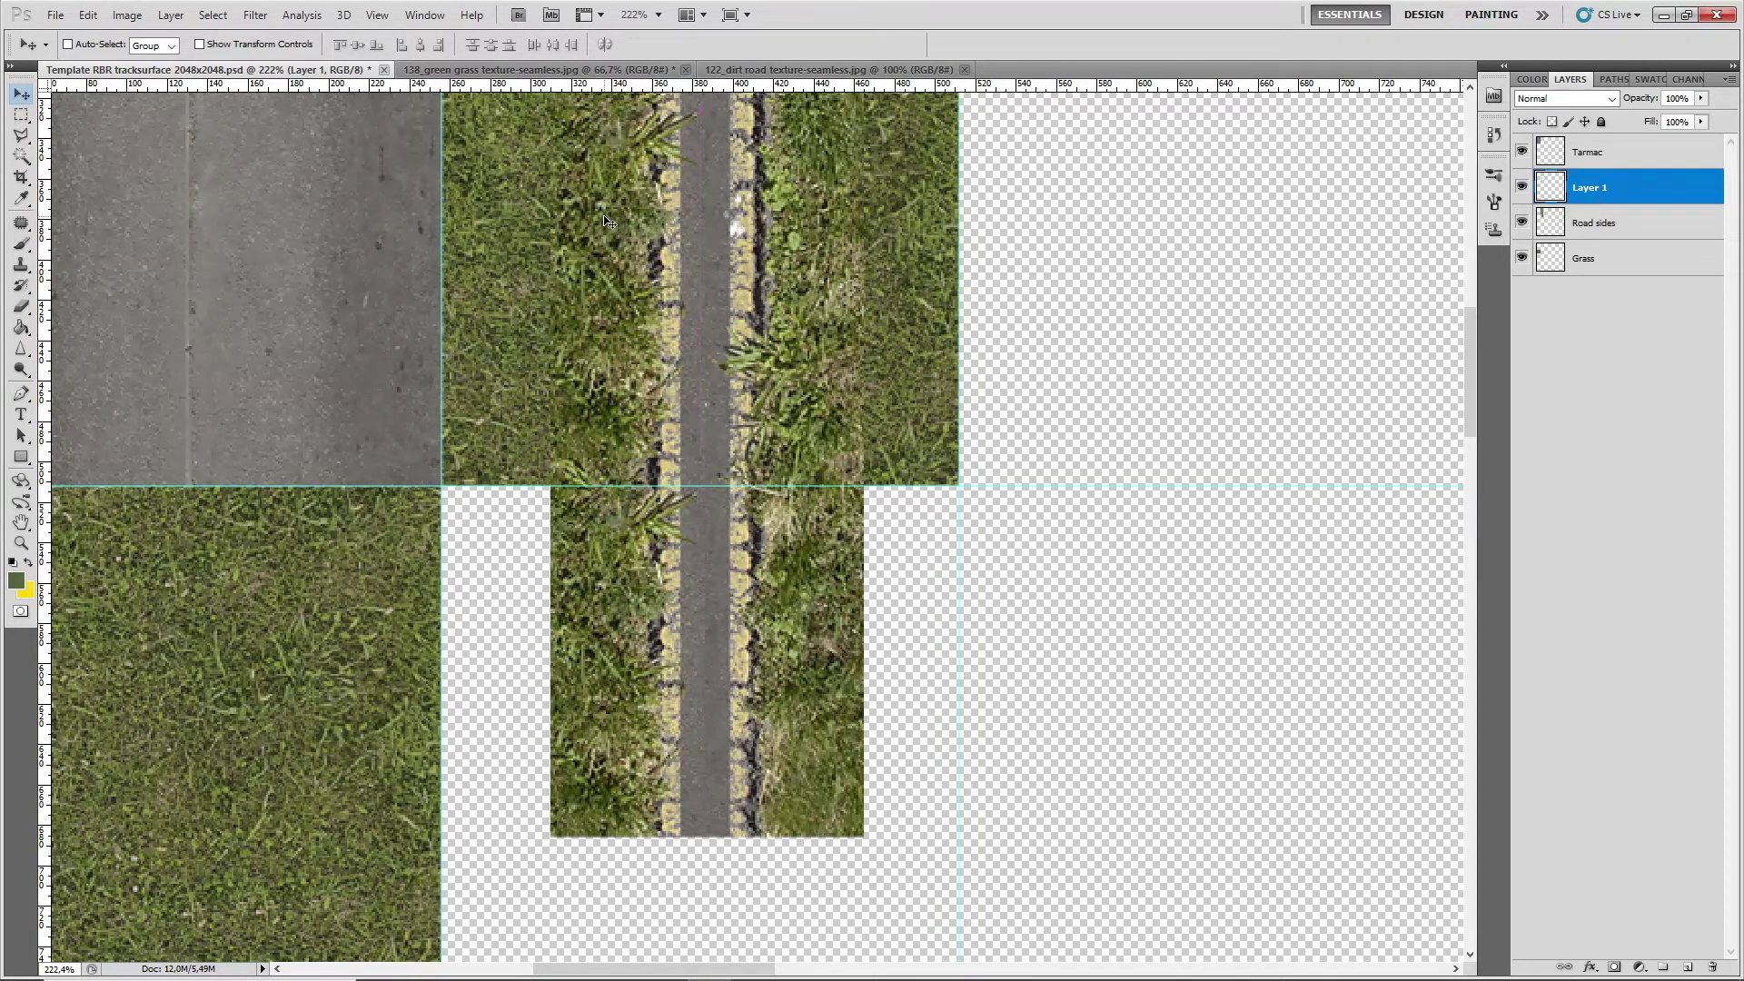
scroll(686, 249, up, 5)
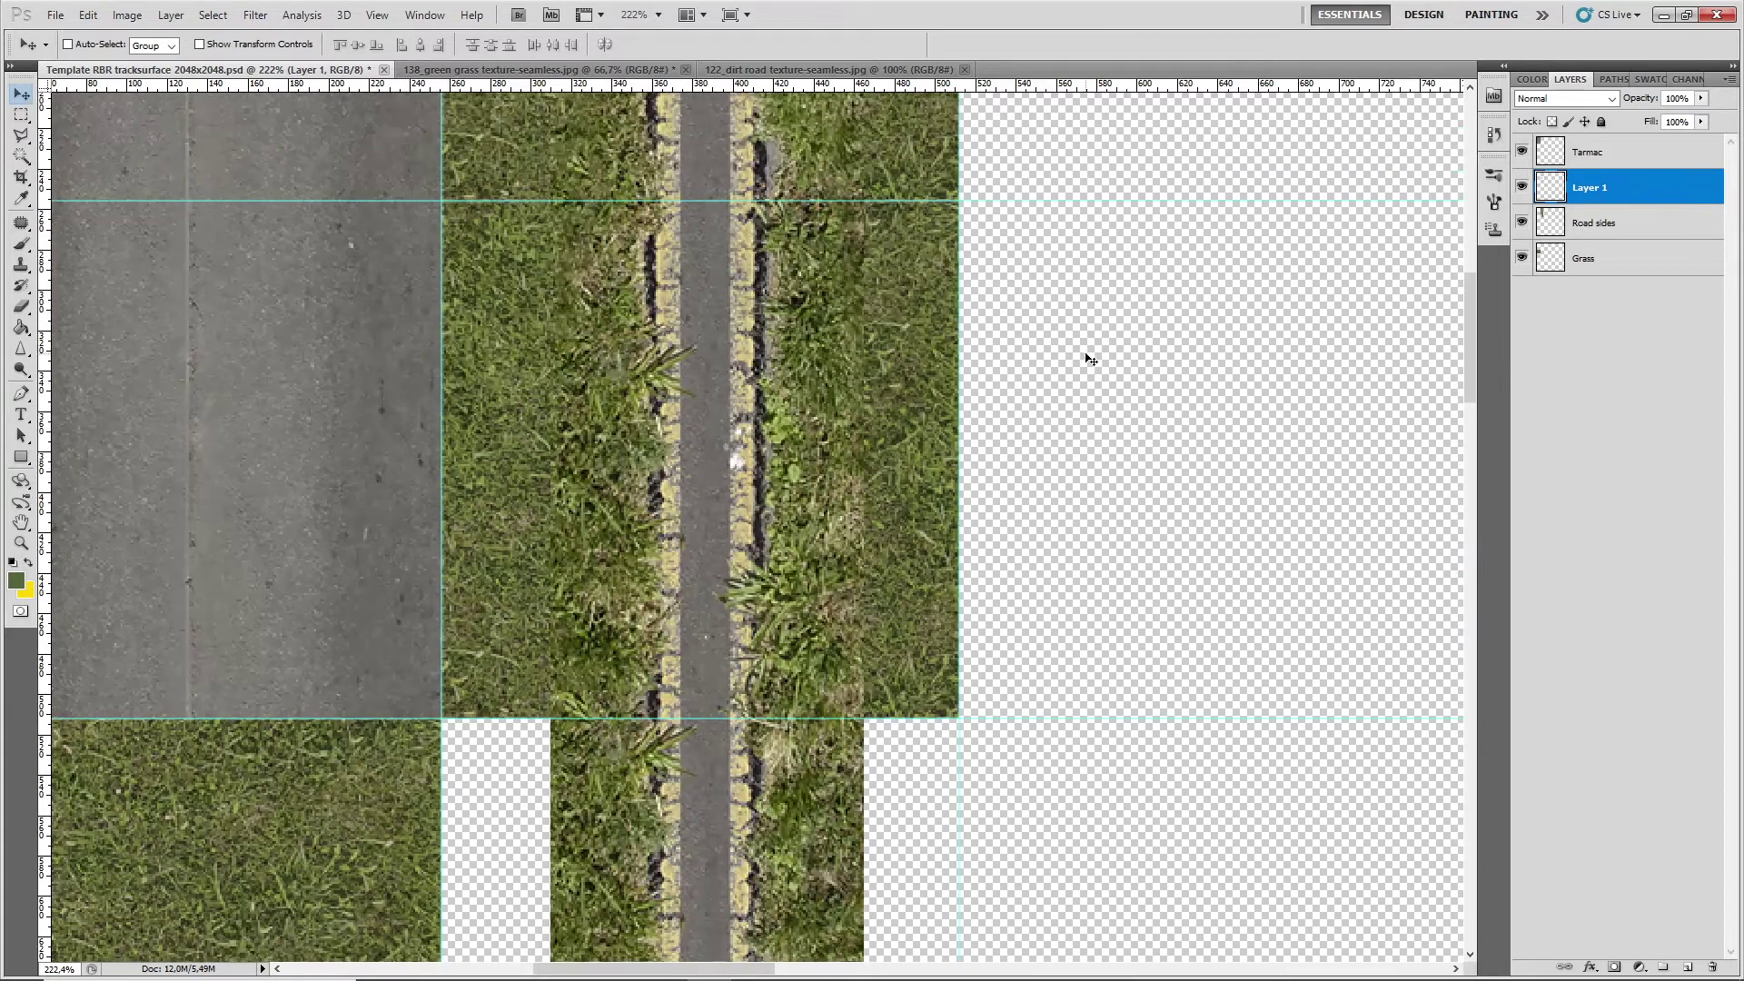
scroll(1087, 366, up, 4)
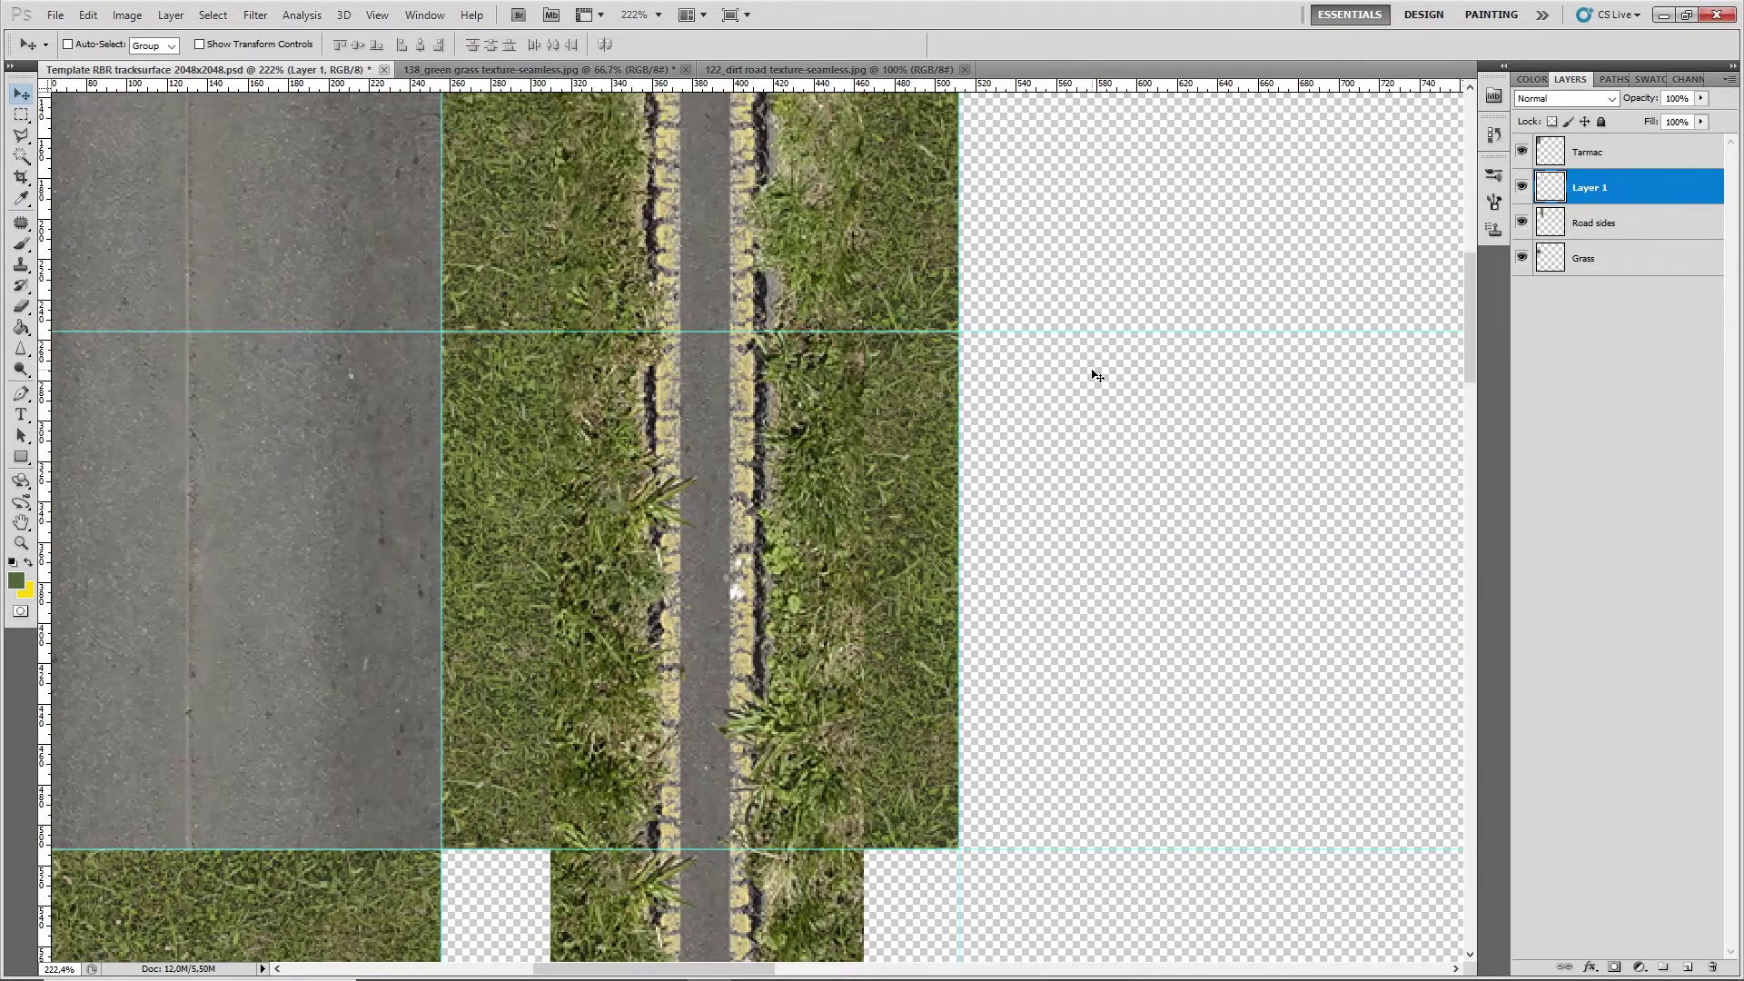
scroll(1086, 373, up, 3)
scroll(1036, 378, down, 2)
scroll(1008, 425, down, 1)
click(22, 114)
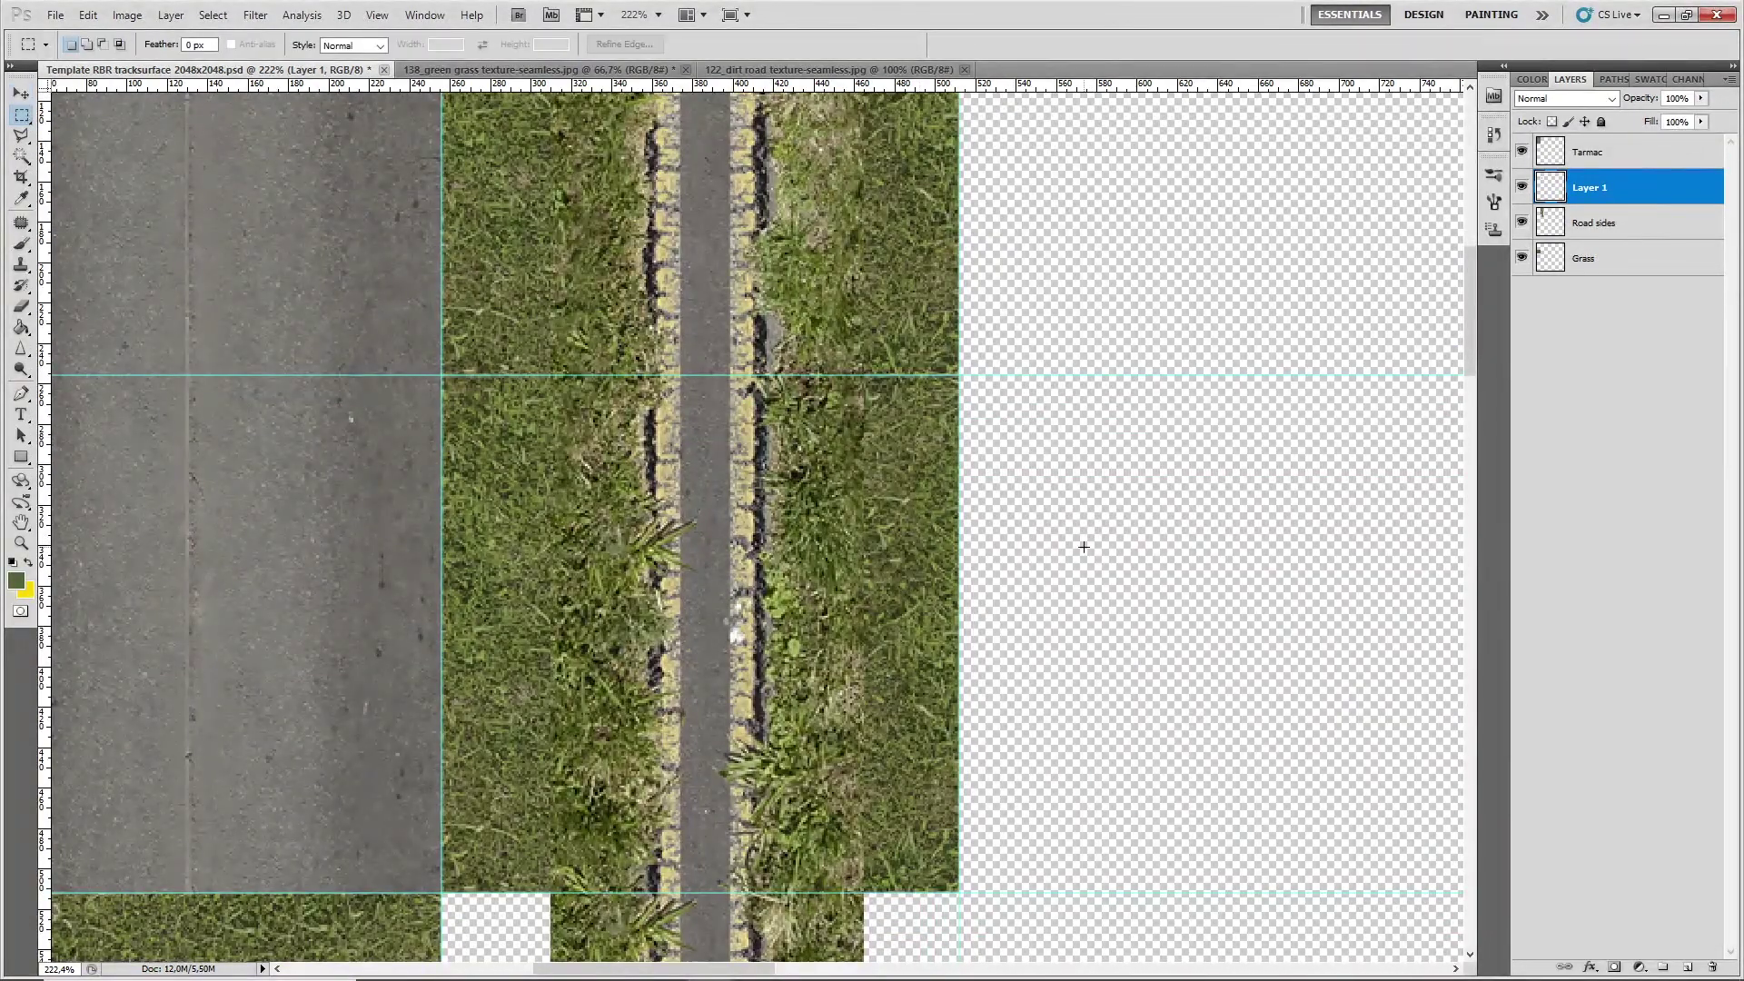
scroll(1081, 530, down, 4)
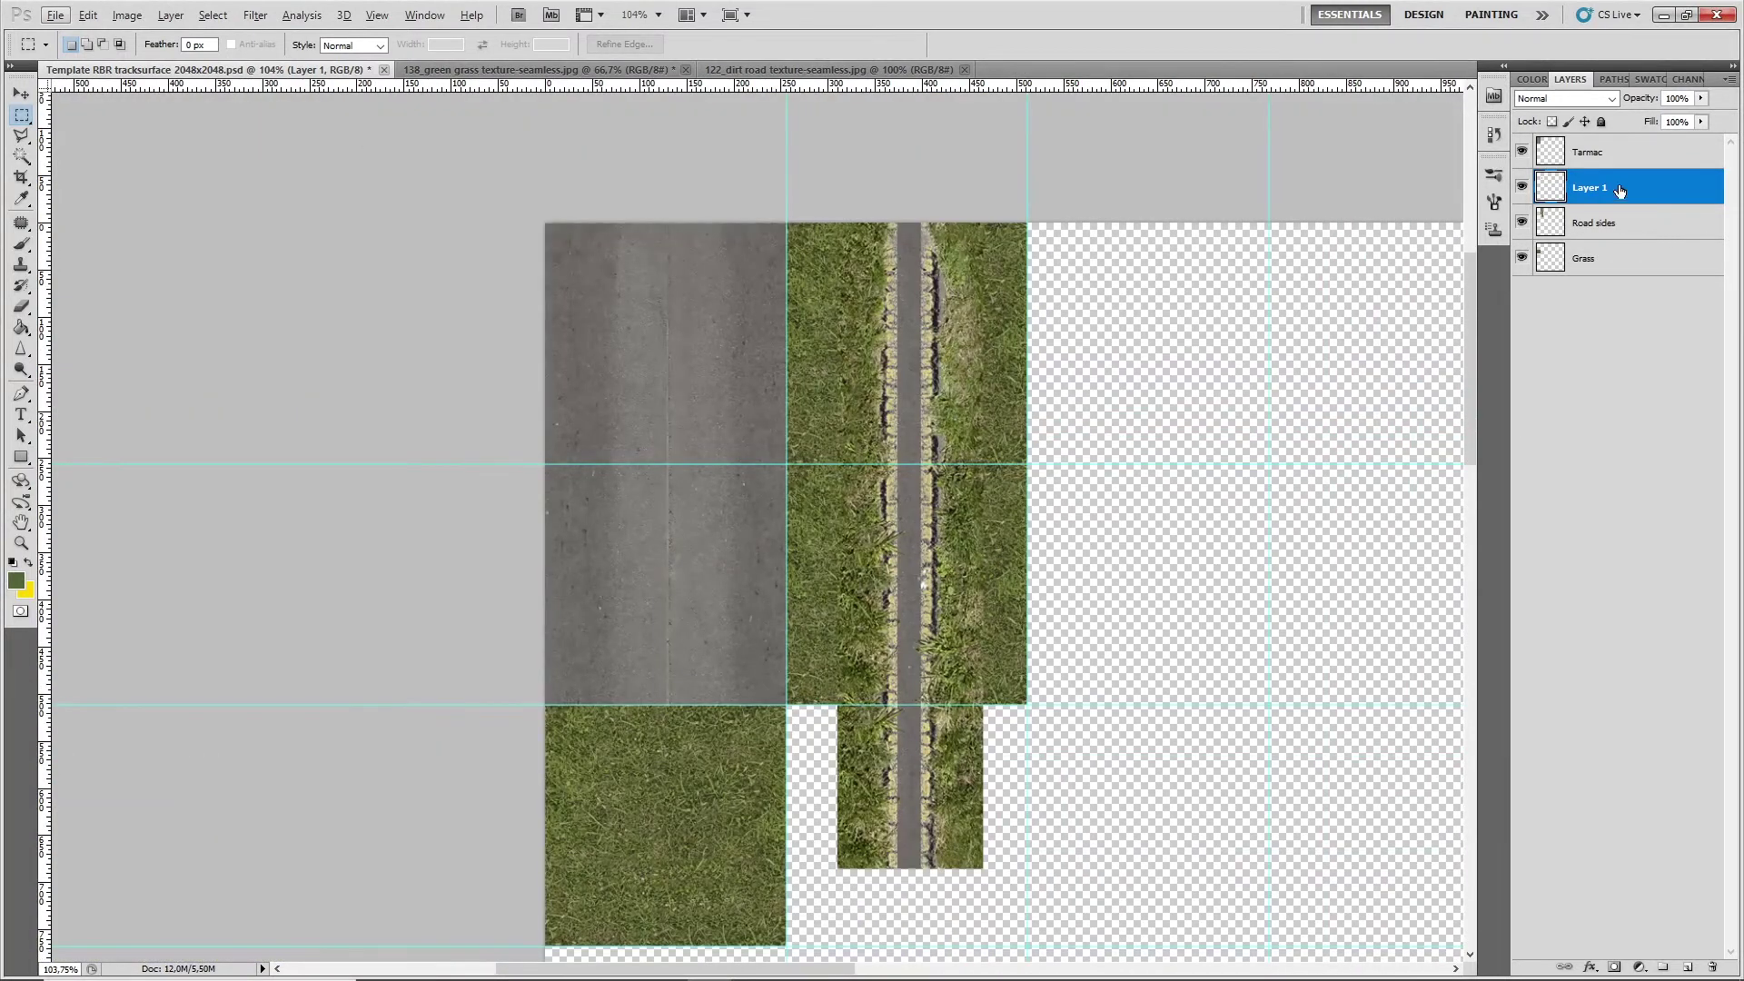
Merge Layer 1 into the road-side layer and name the result 'Road sides'
shift+click(1636, 227)
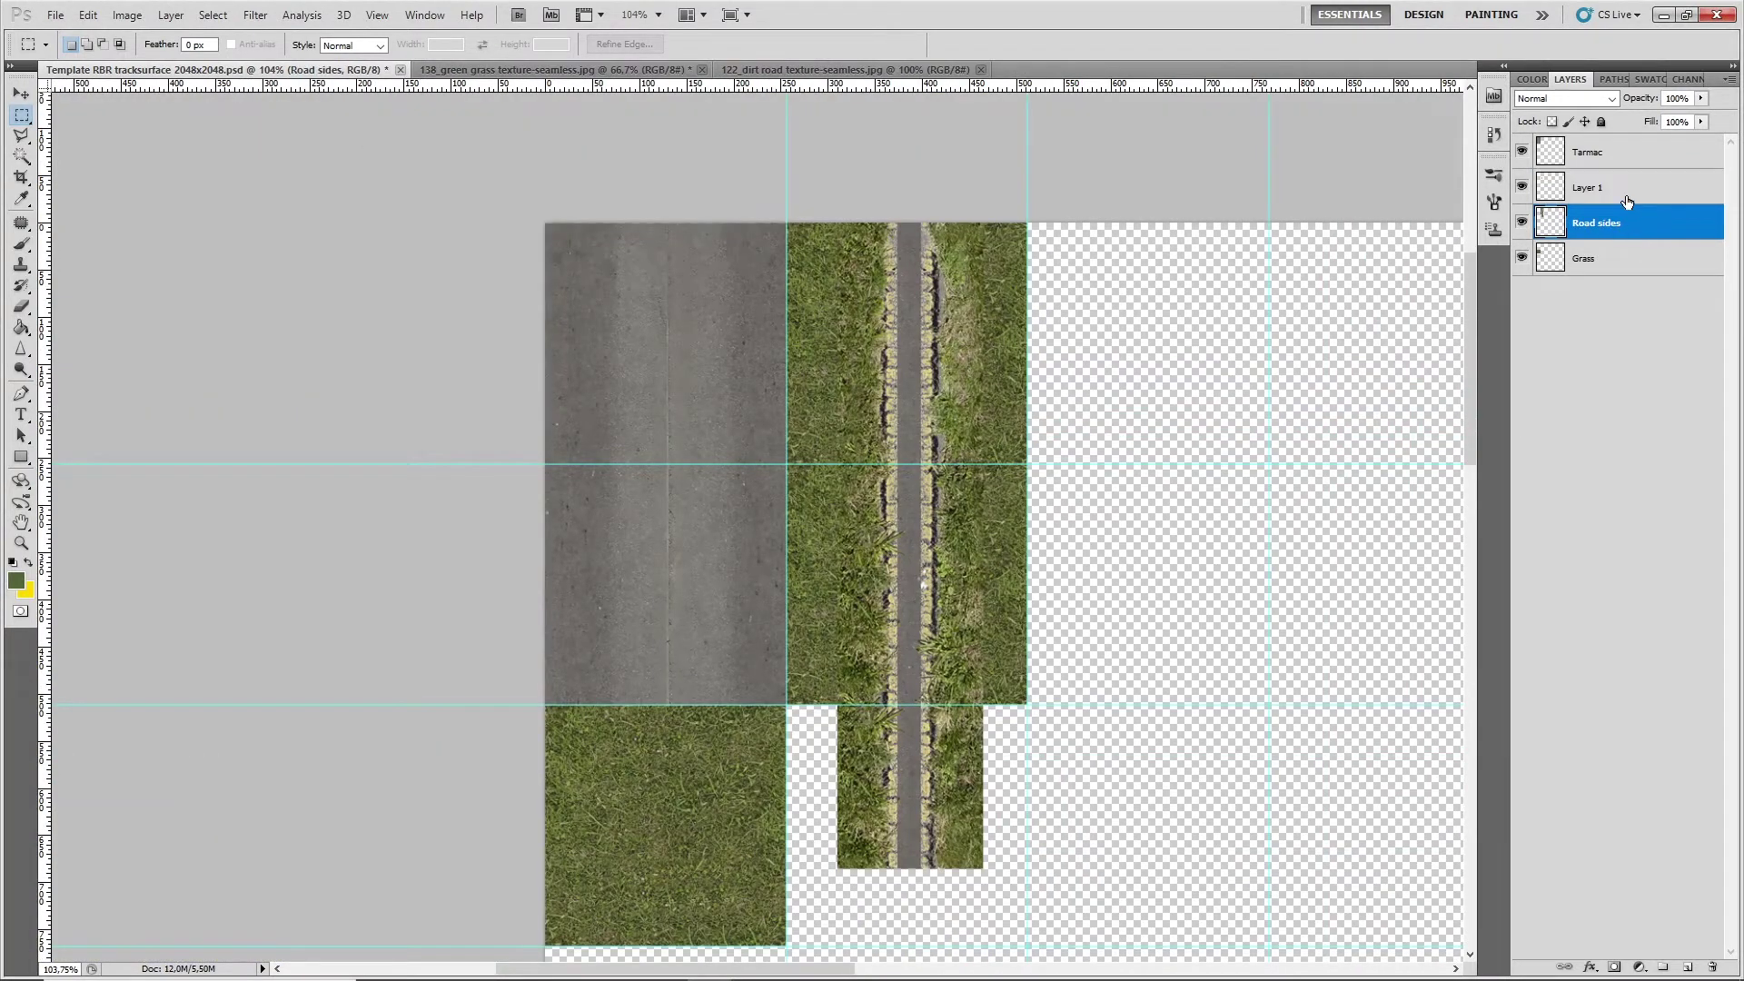
right_click(1635, 223)
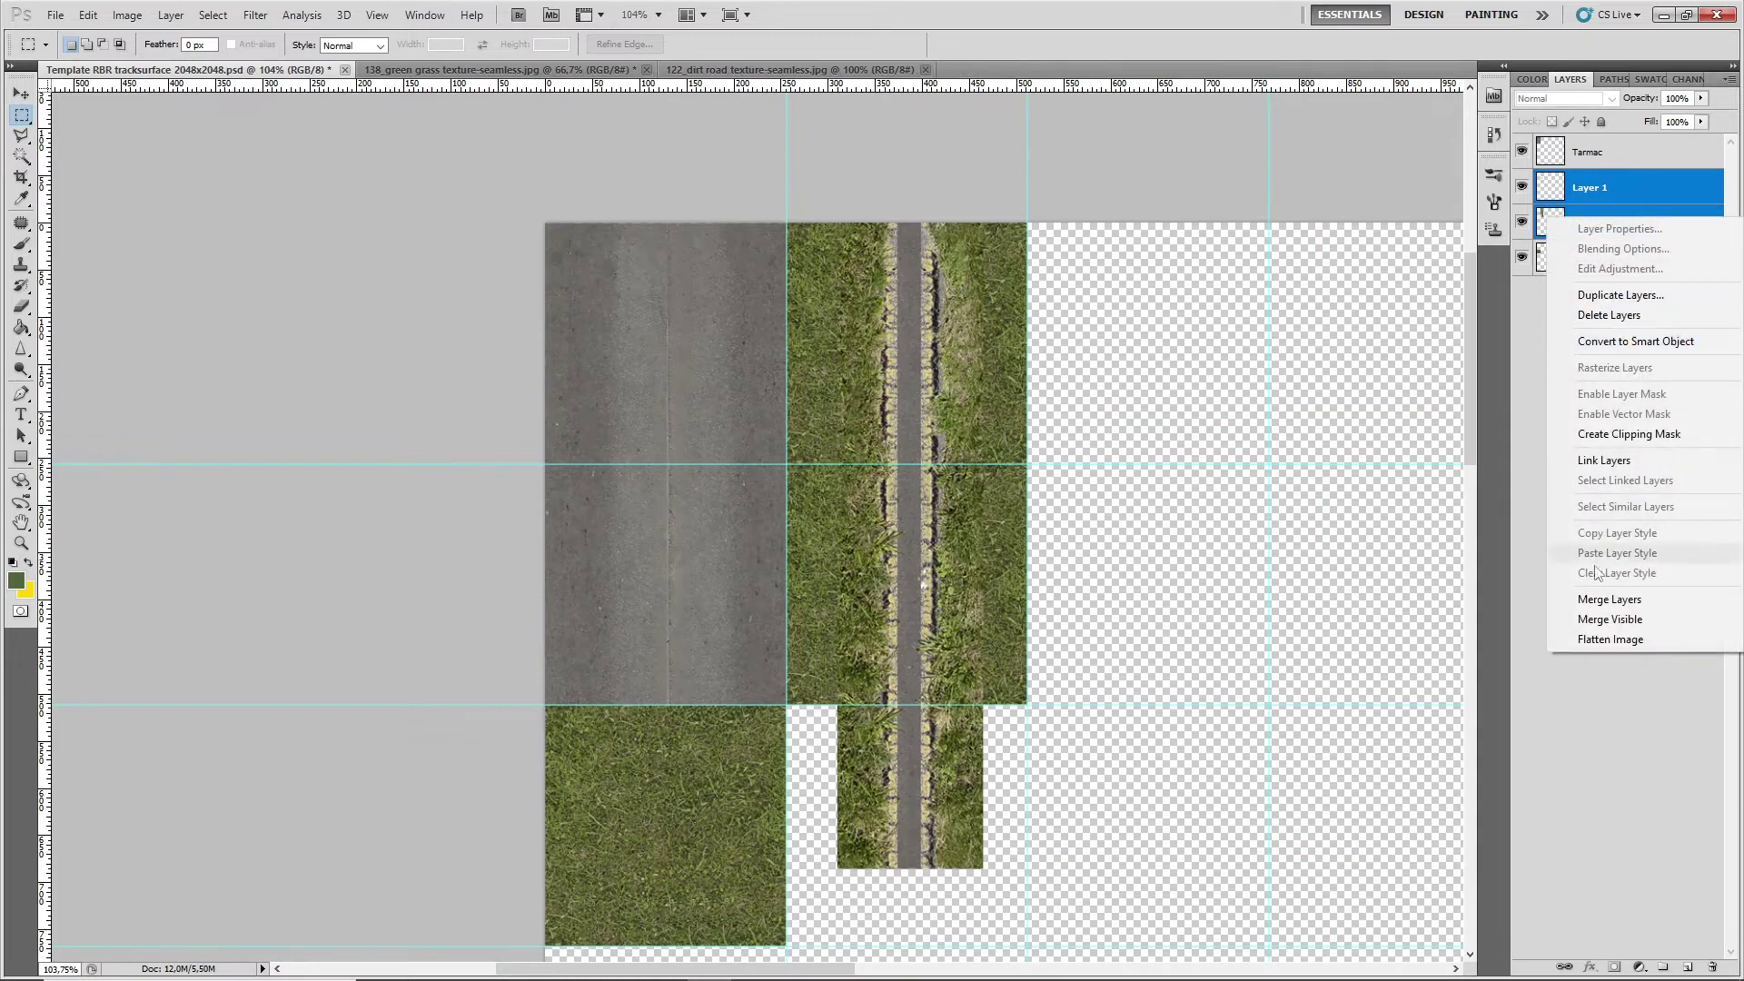
click(1608, 599)
double_click(1605, 188)
text(Road sides)
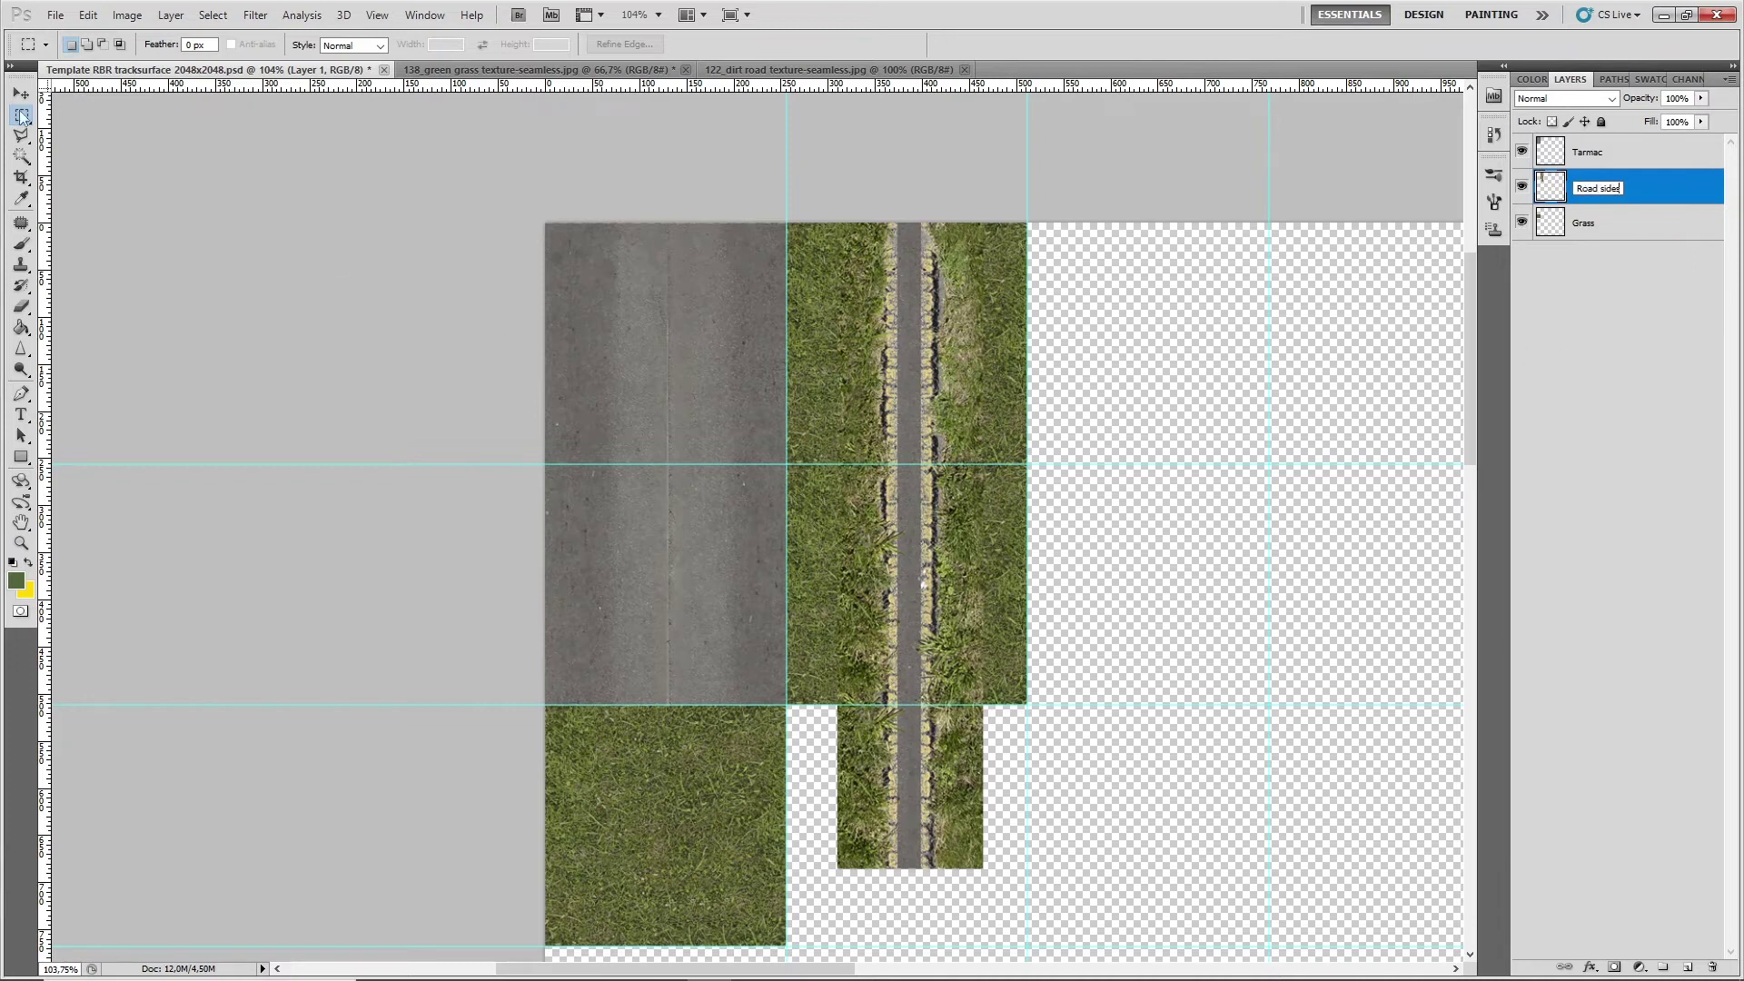
key(Return)
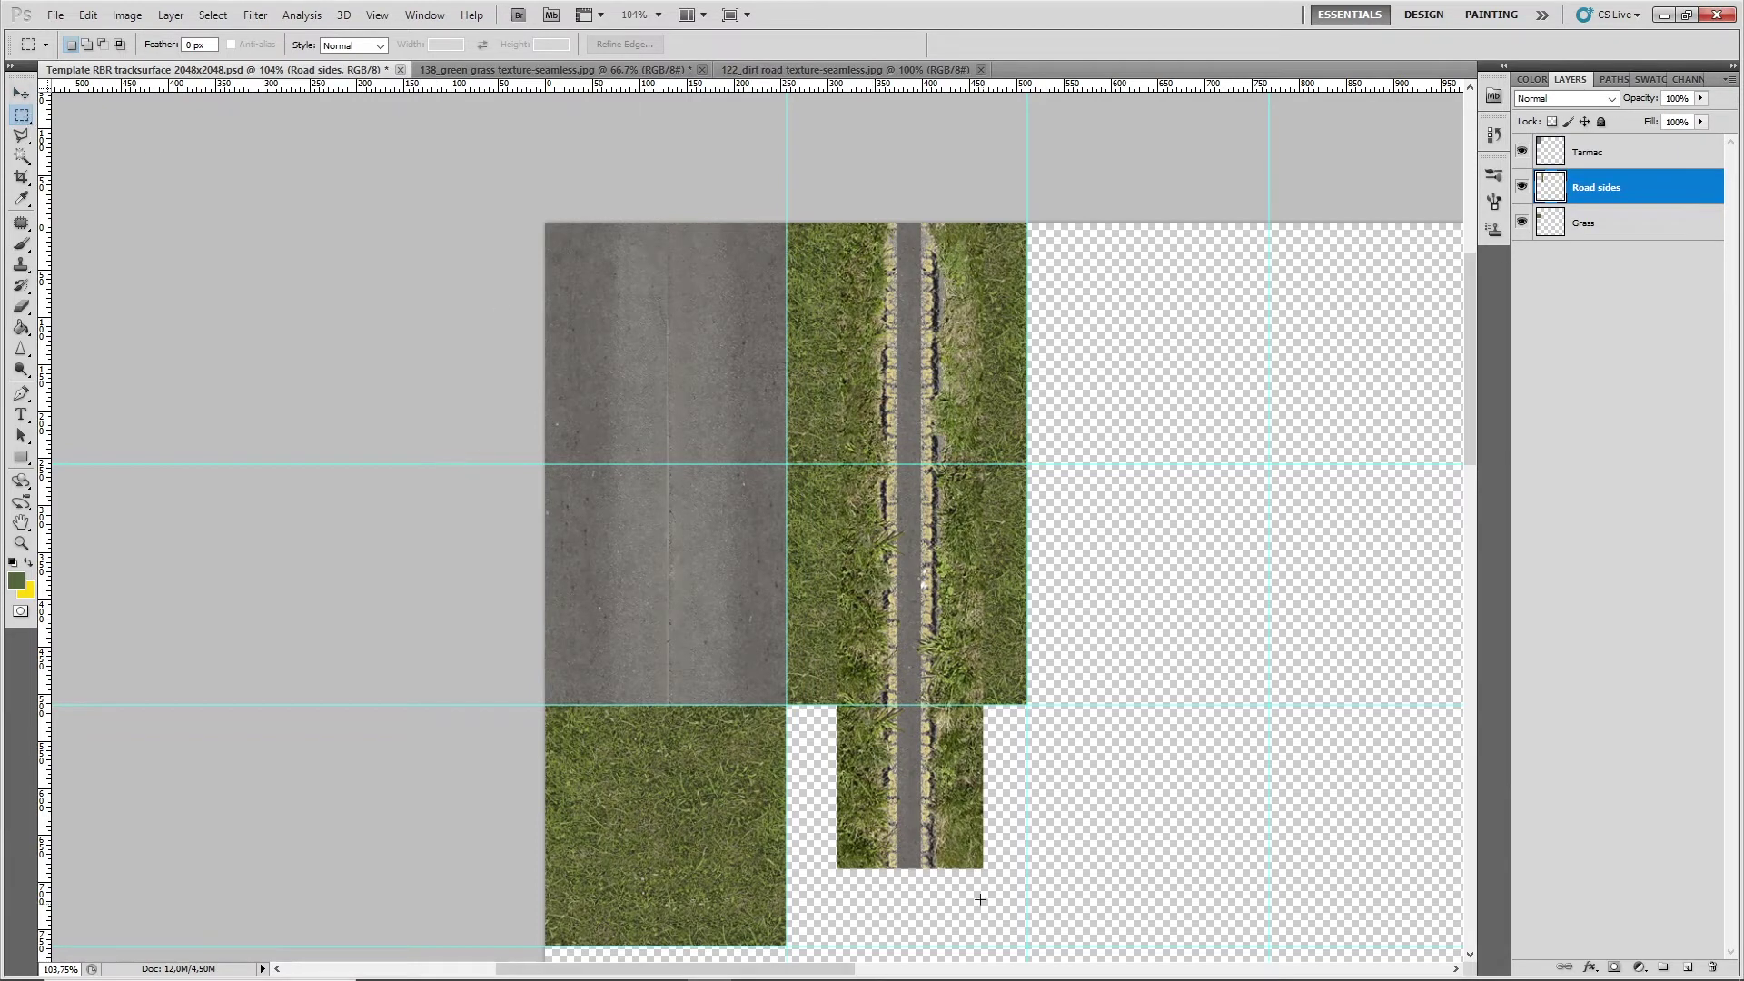
Delete the leftover road-side strip hanging below the tiles and deselect
drag(1027, 894, 800, 704)
key(Delete)
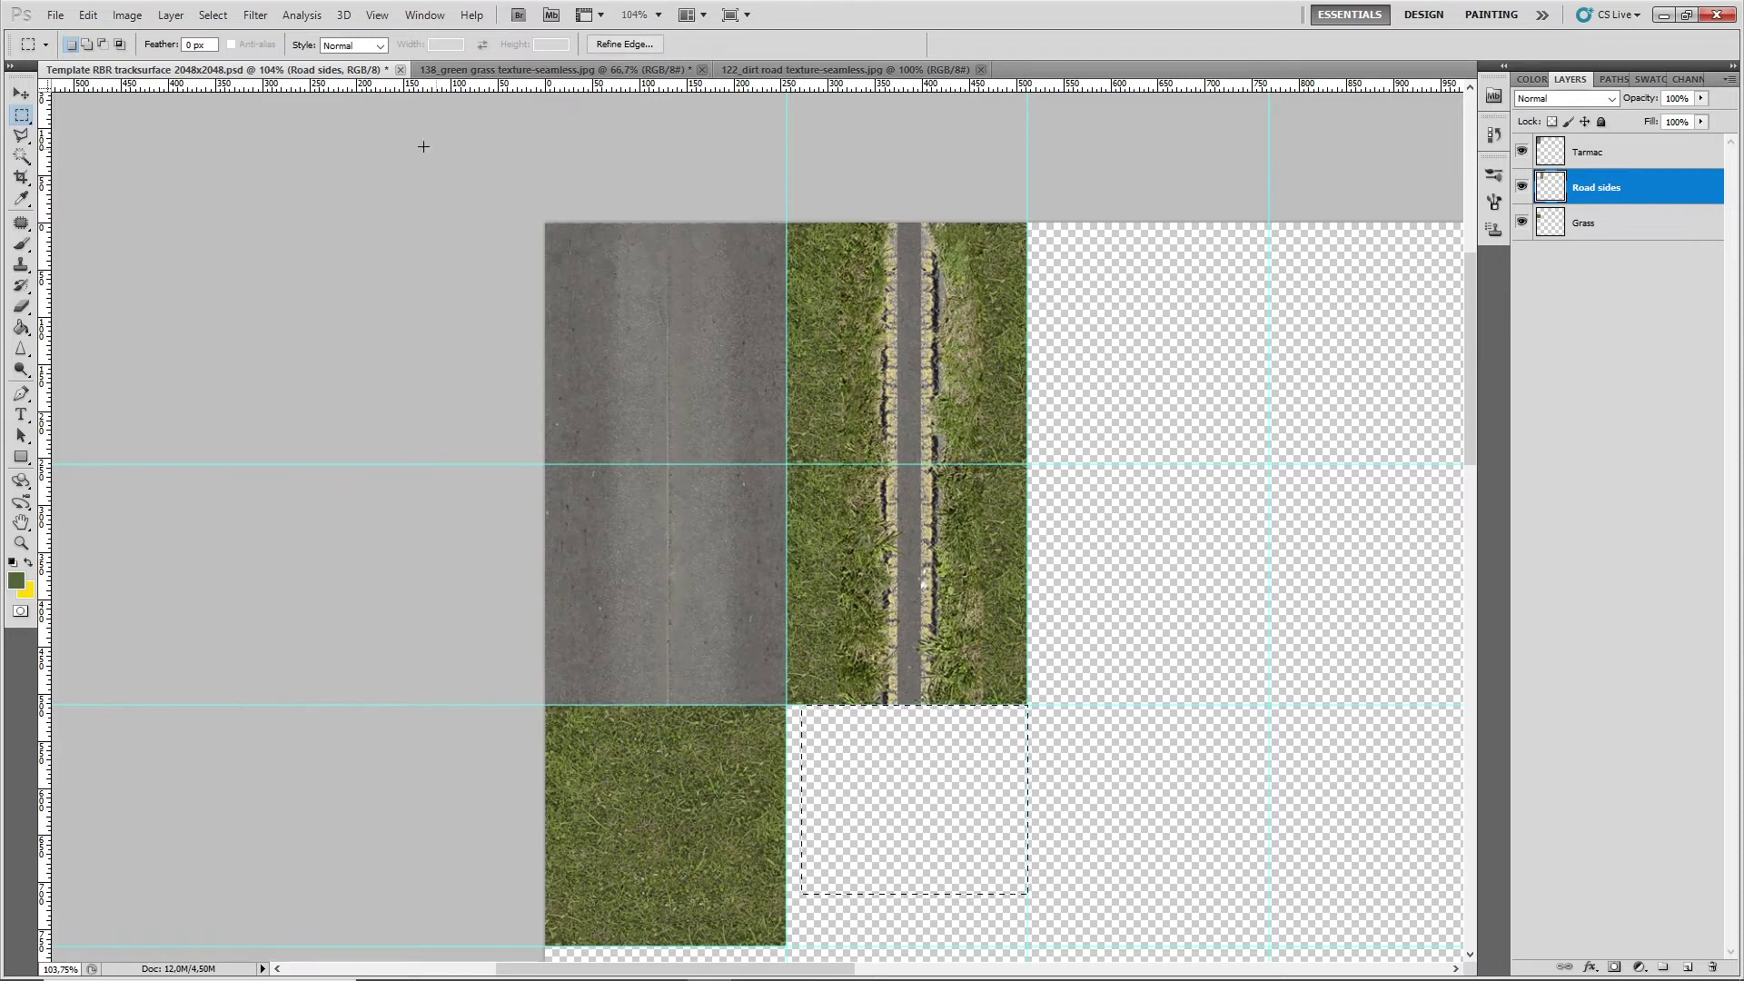
click(1119, 424)
click(20, 95)
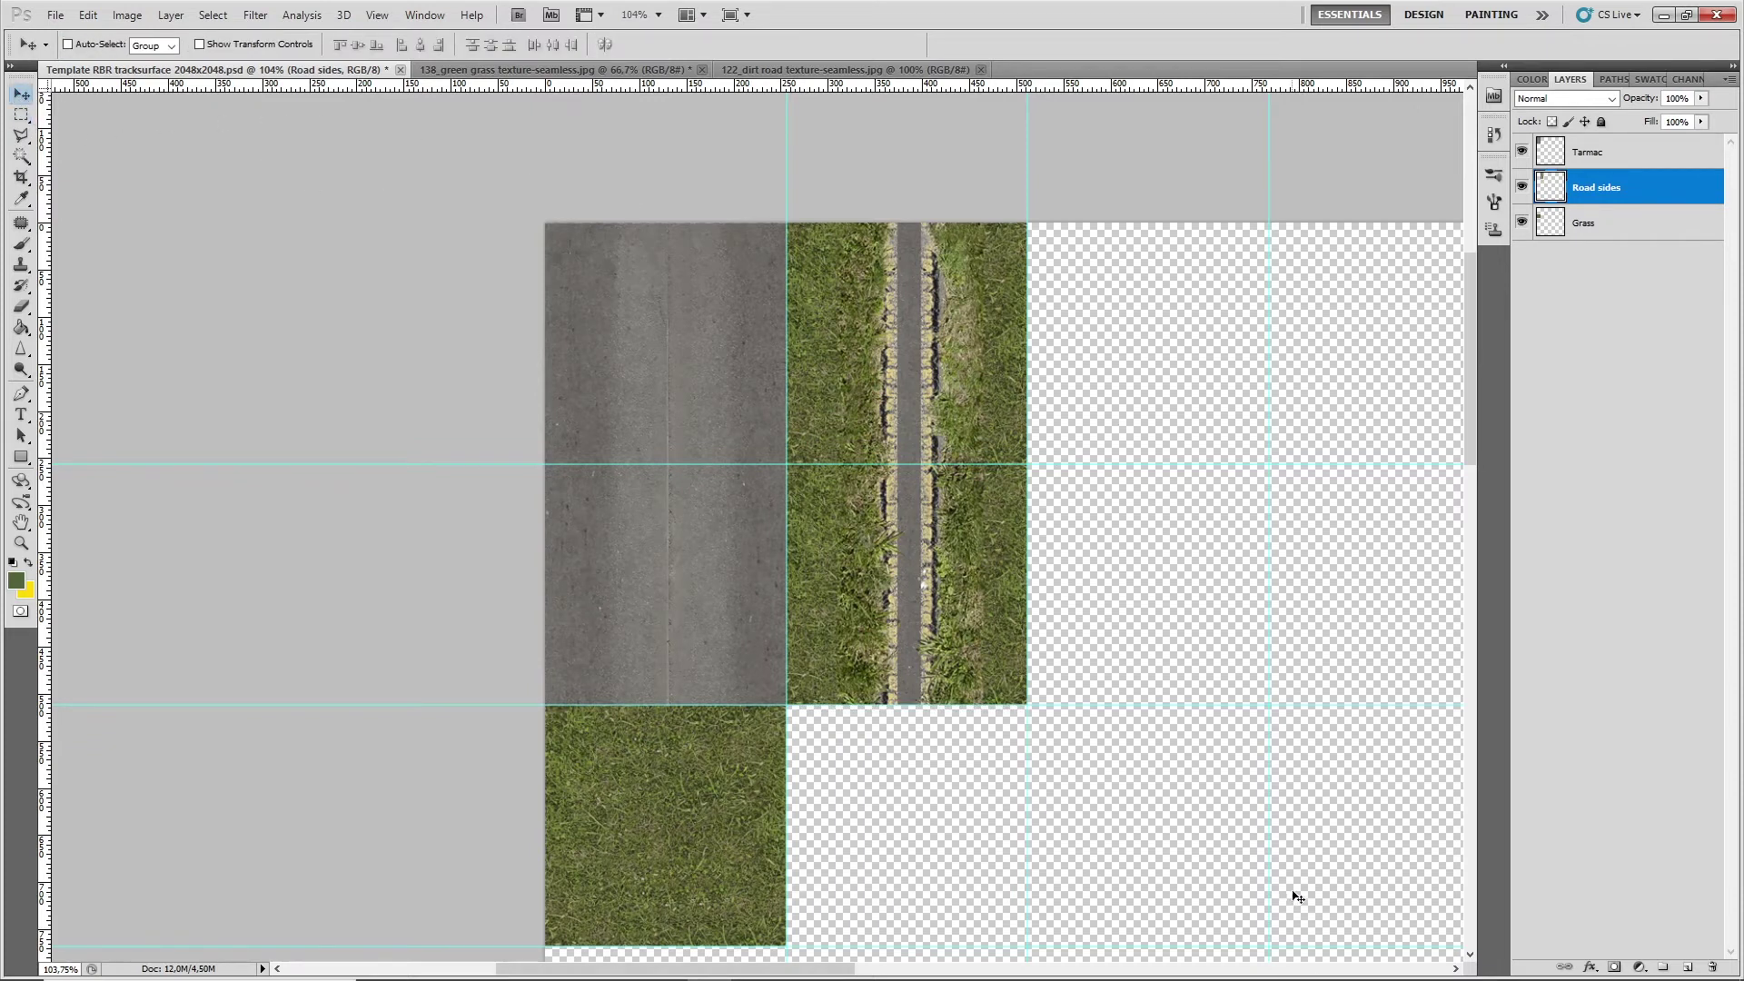
Zoom out to about 40% so the entire 2048×2048 atlas is visible, then open the File menu
scroll(1294, 881, down, 5)
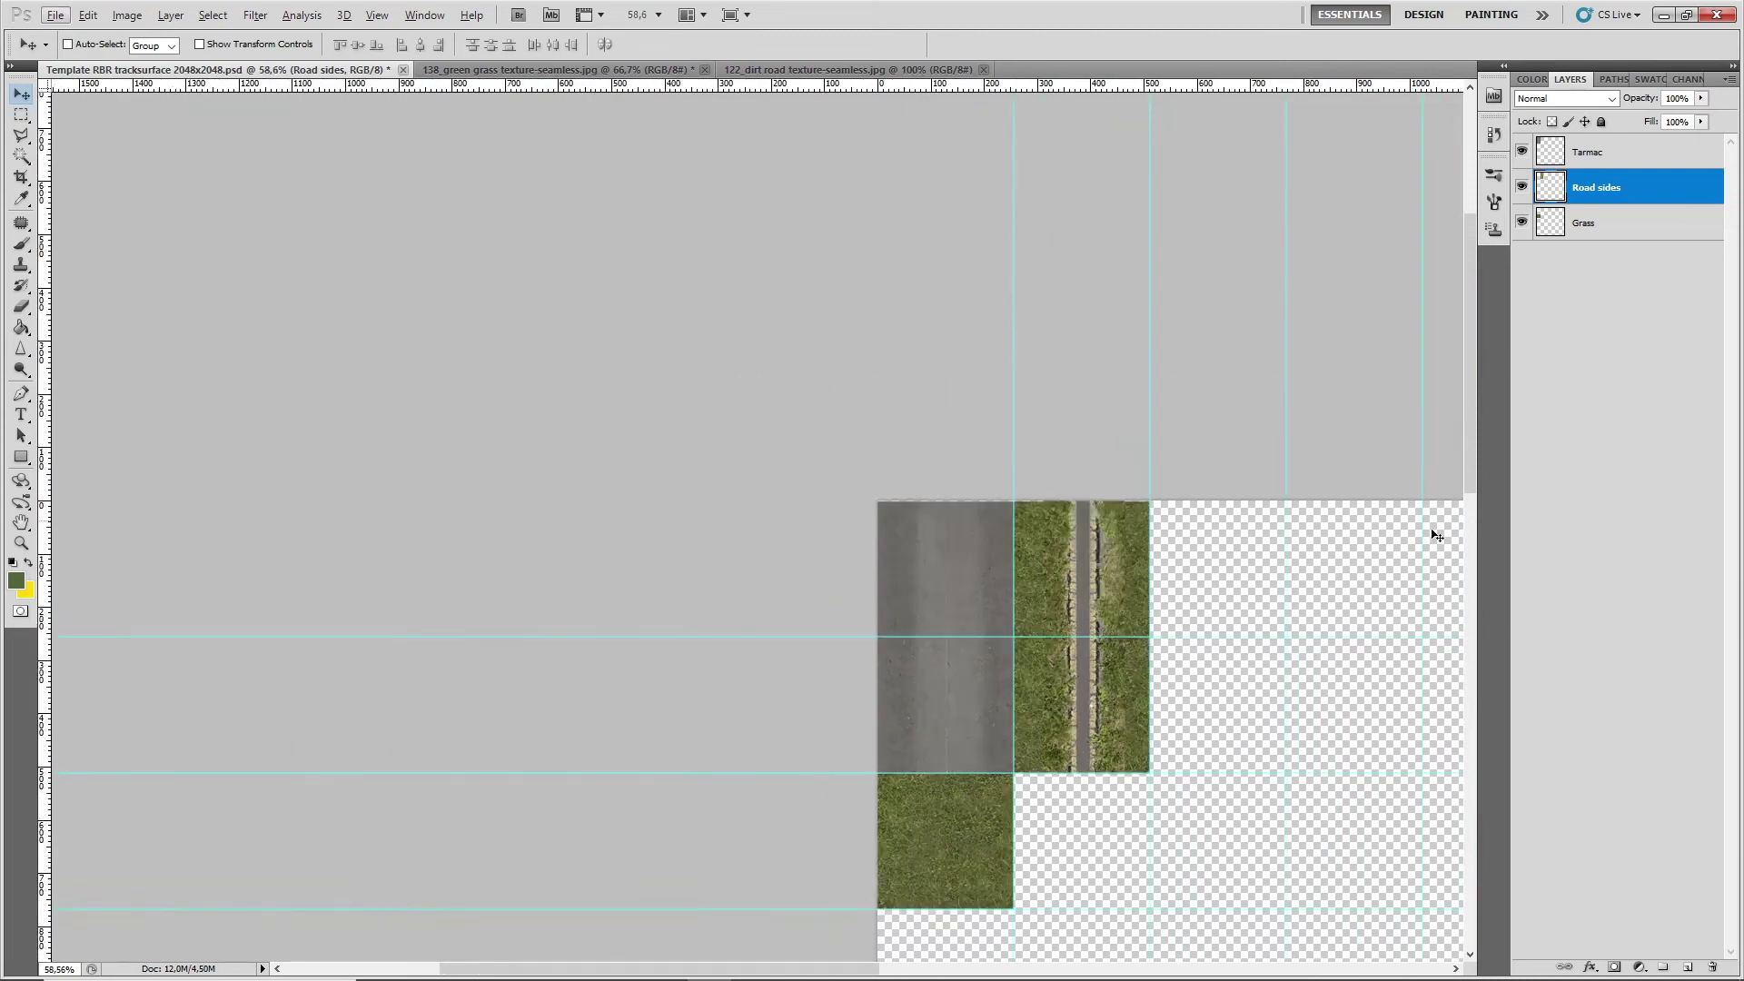
drag(1468, 455, 1475, 630)
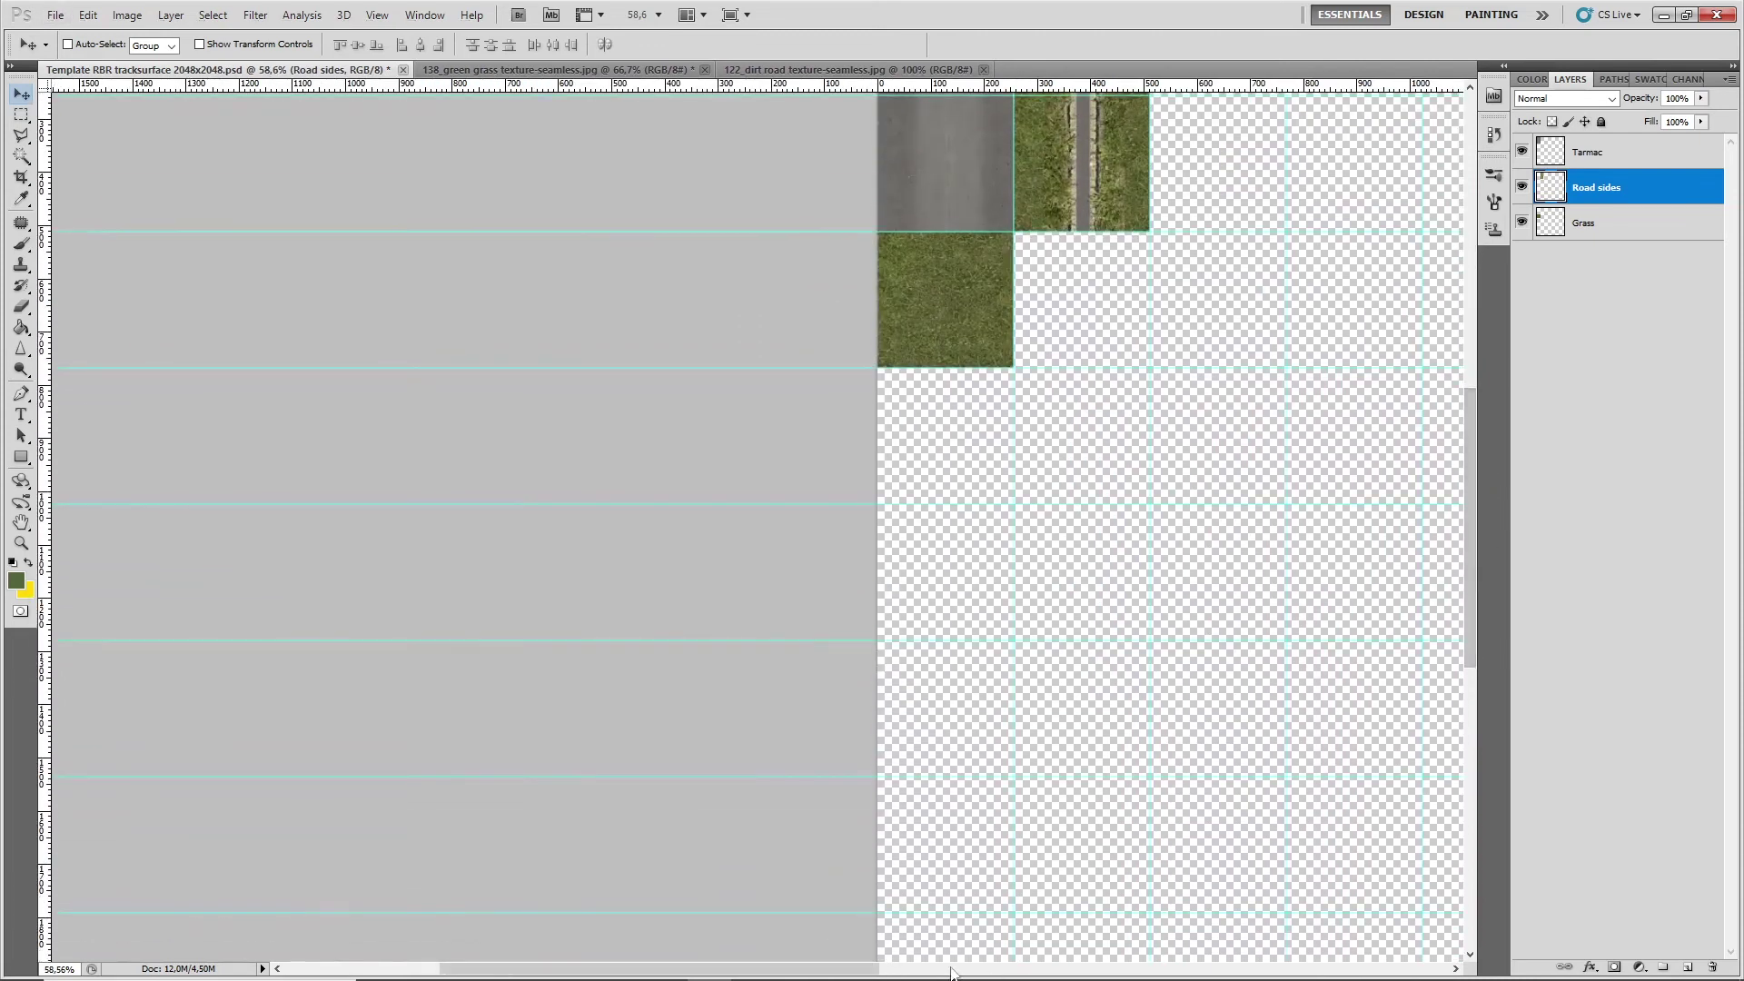
drag(865, 969, 1035, 856)
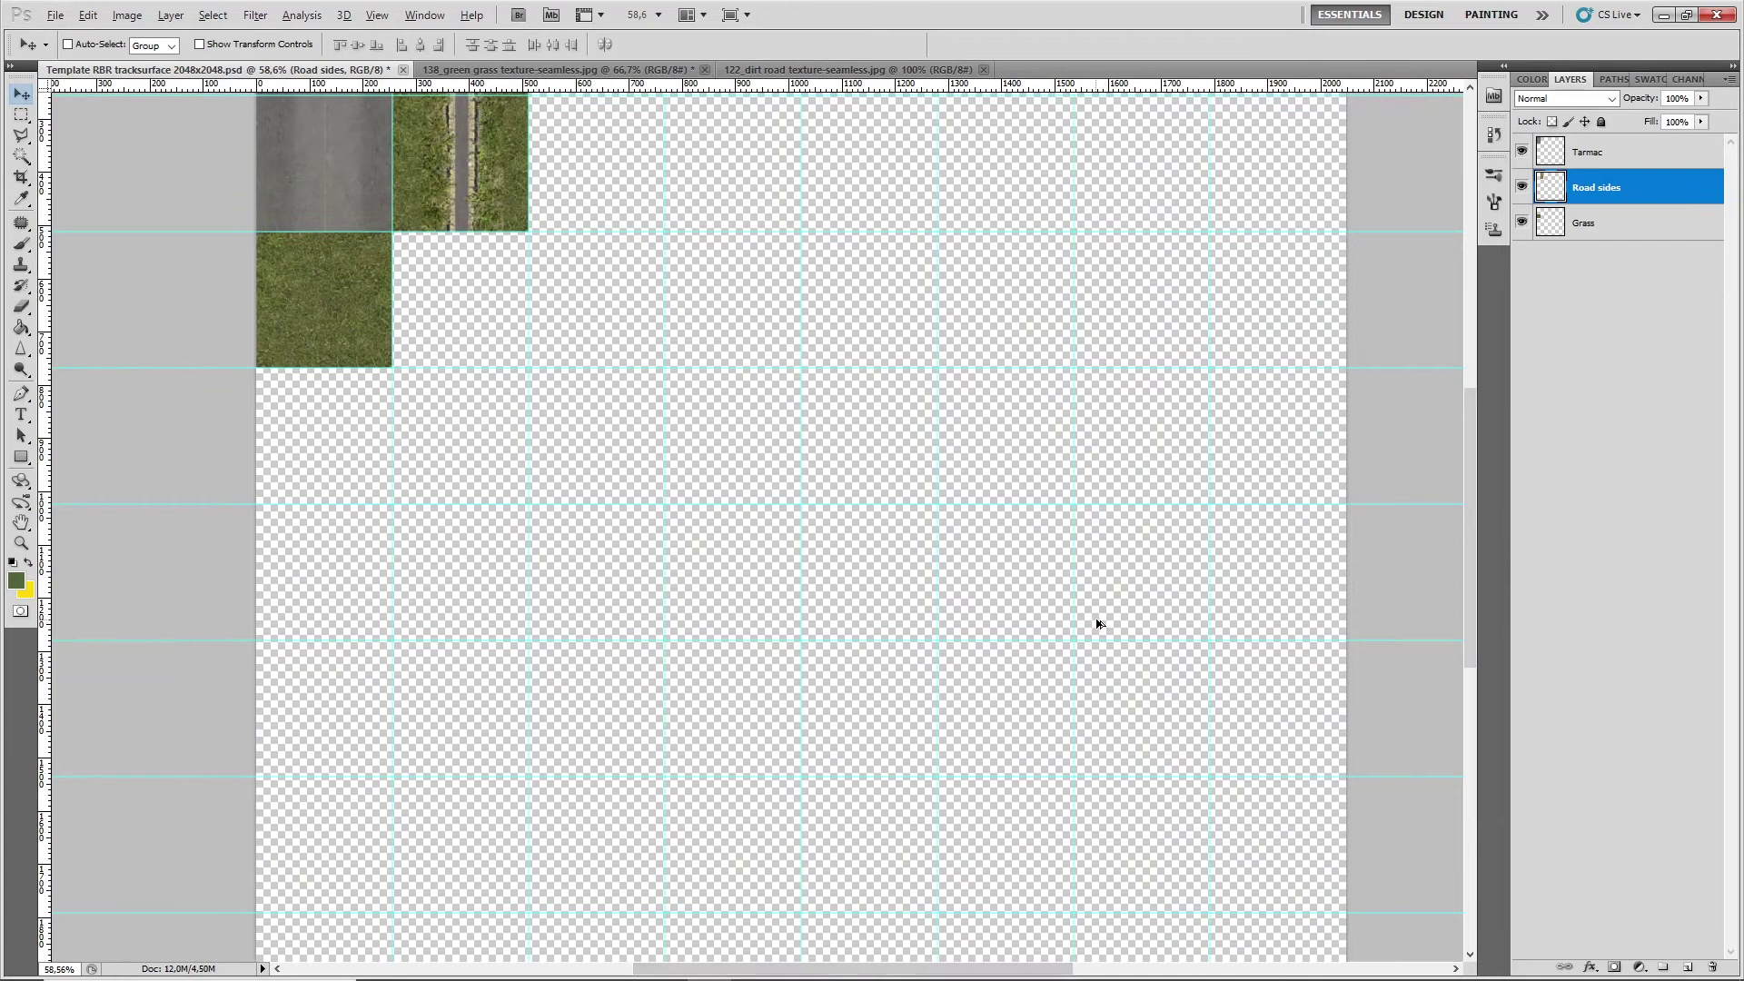
scroll(1098, 624, down, 3)
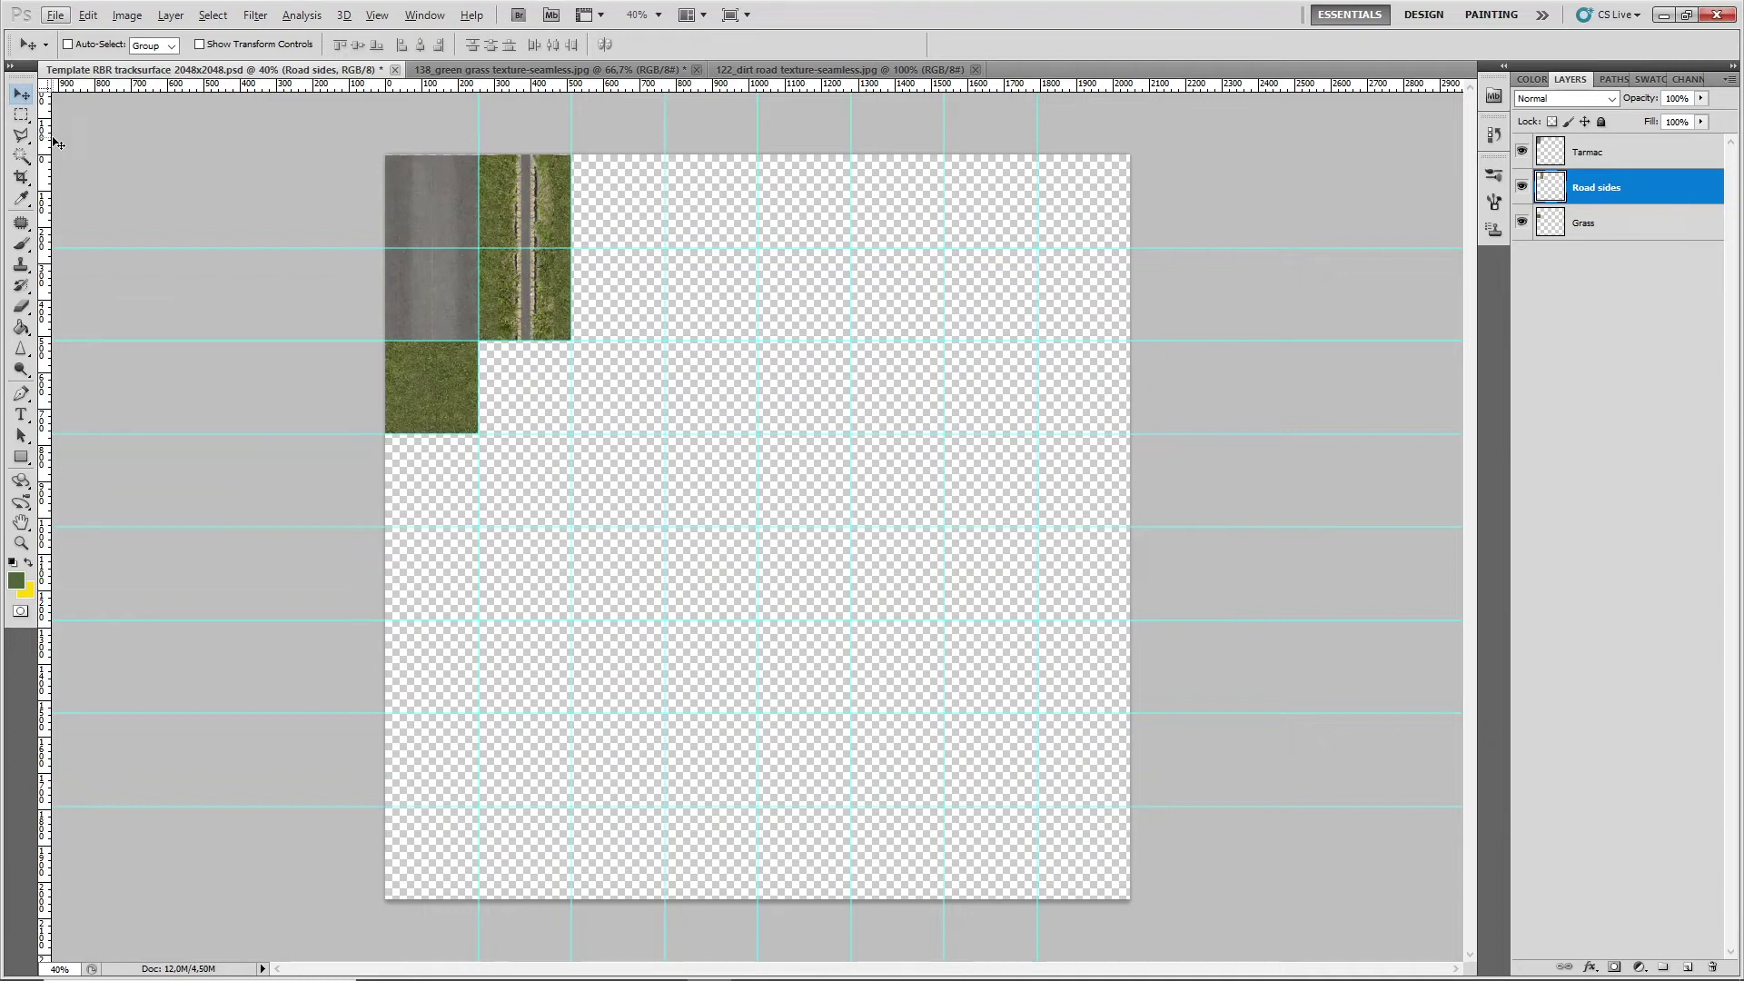
click(56, 16)
Save As D3D/DDS over the existing Tracksurface.dds, confirming the replacement
click(80, 294)
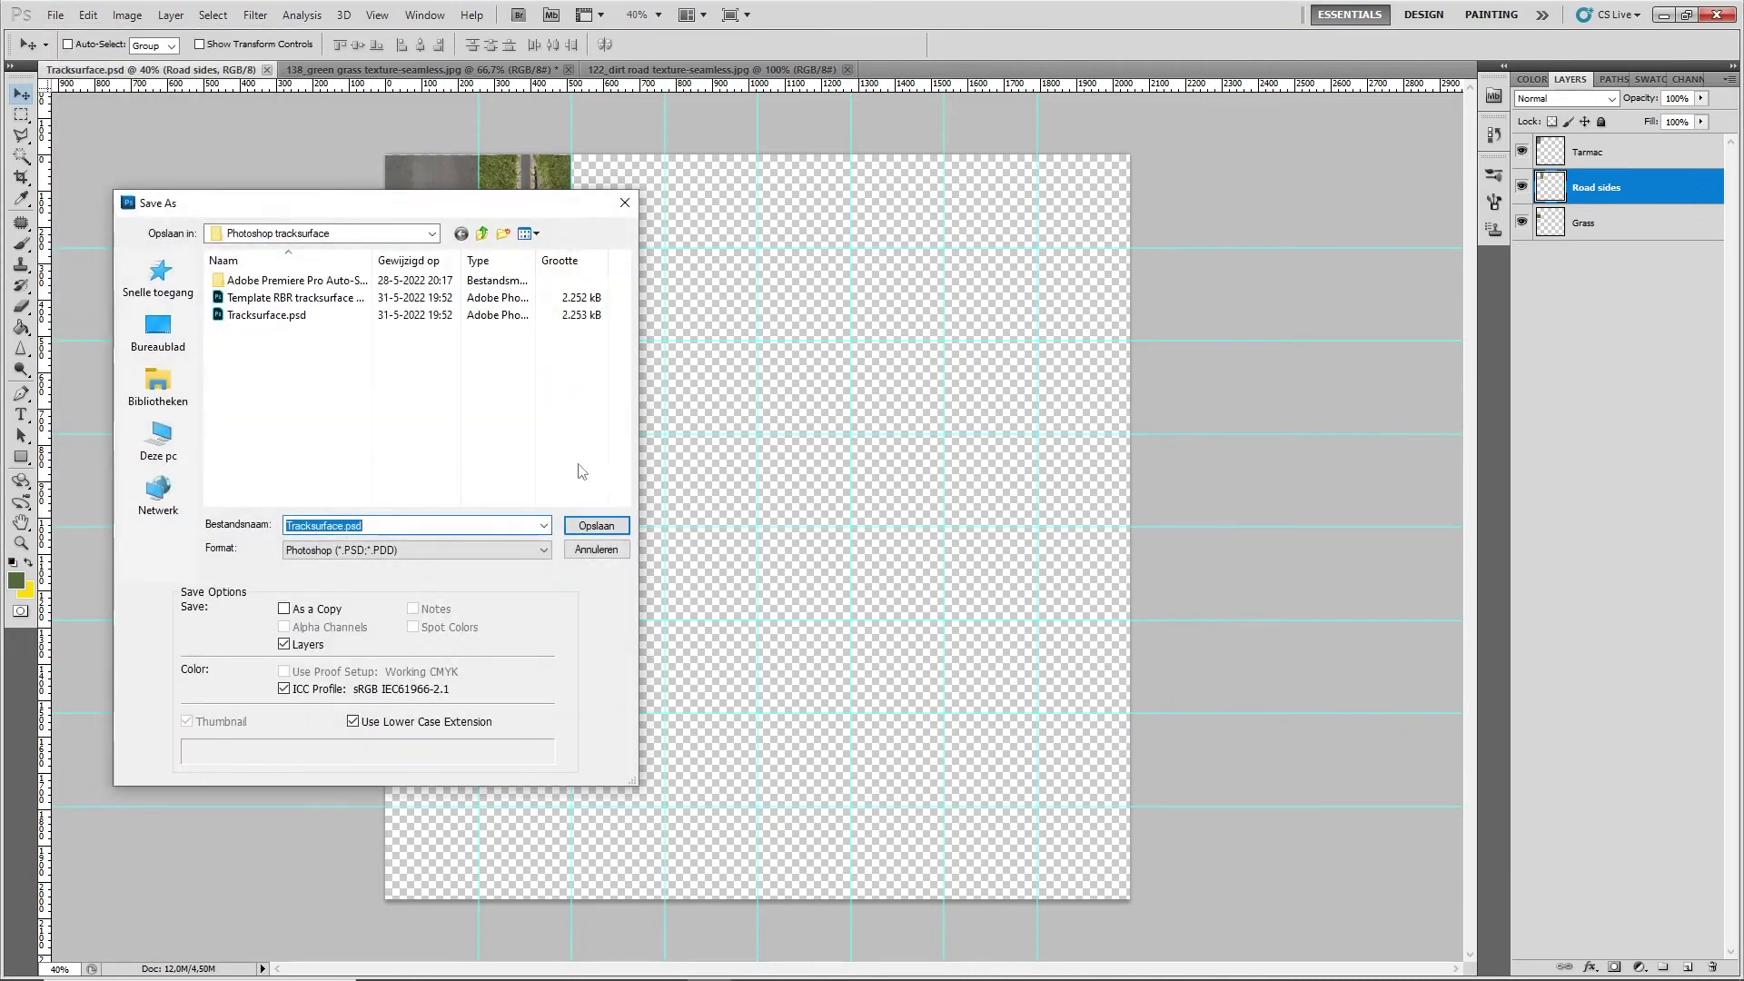
click(343, 550)
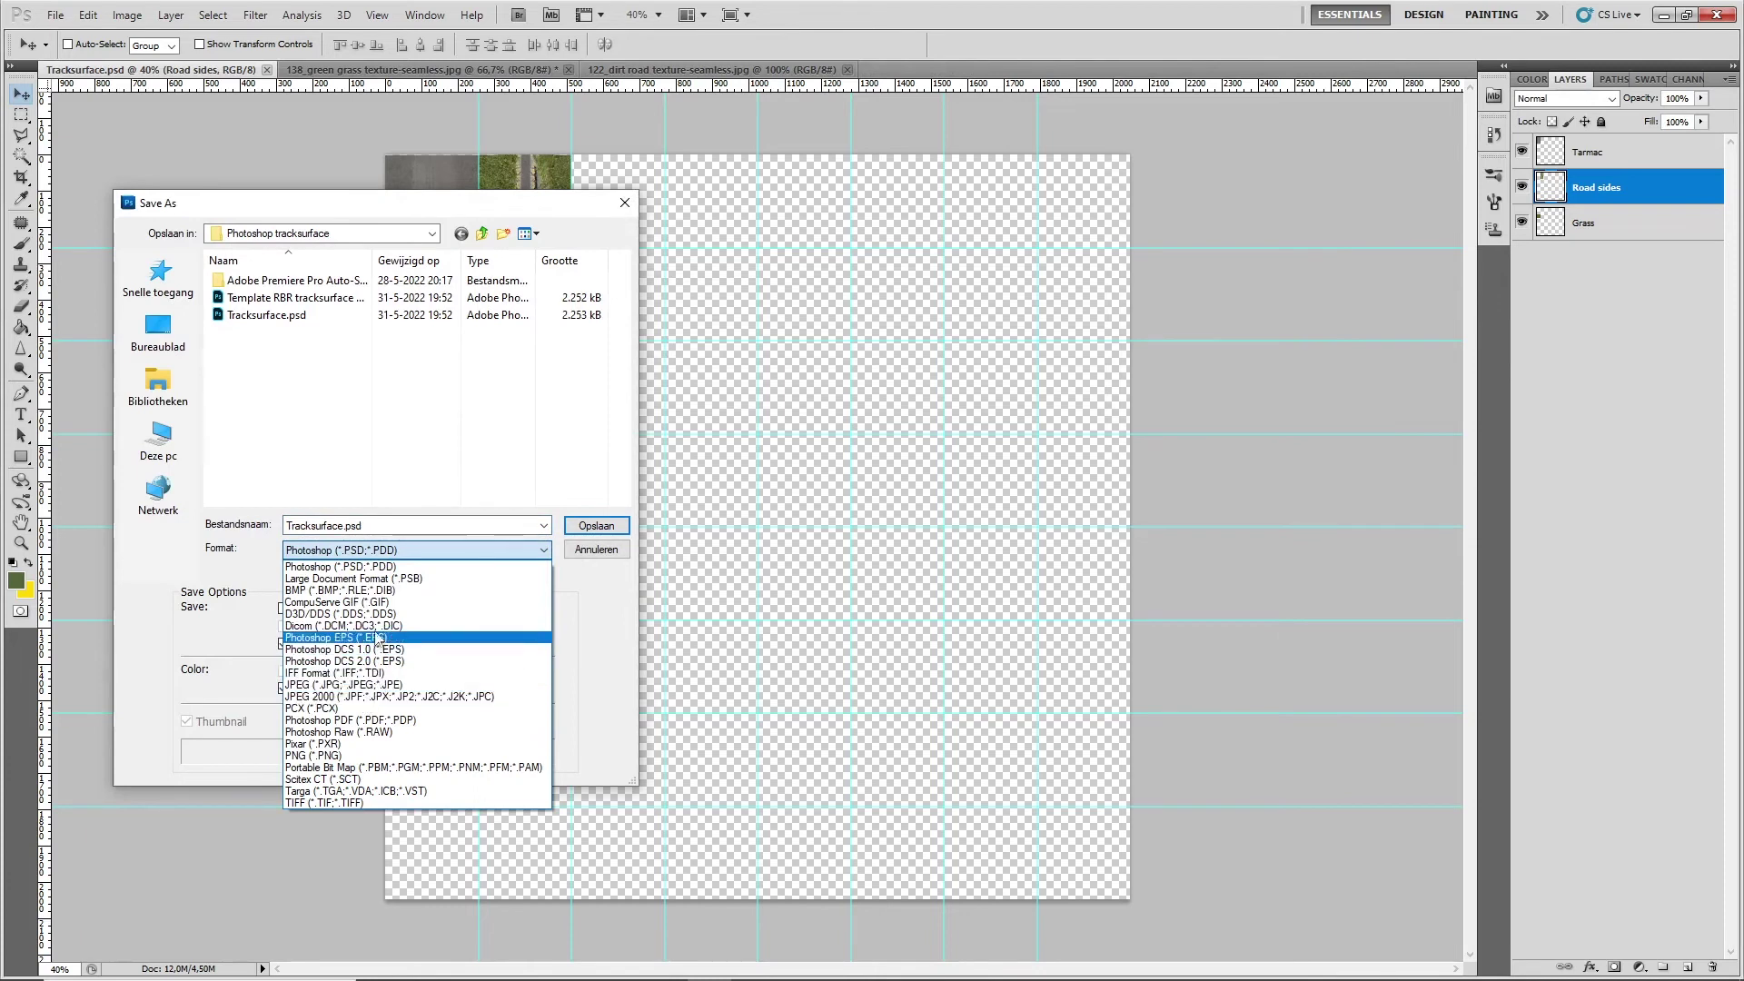
click(407, 614)
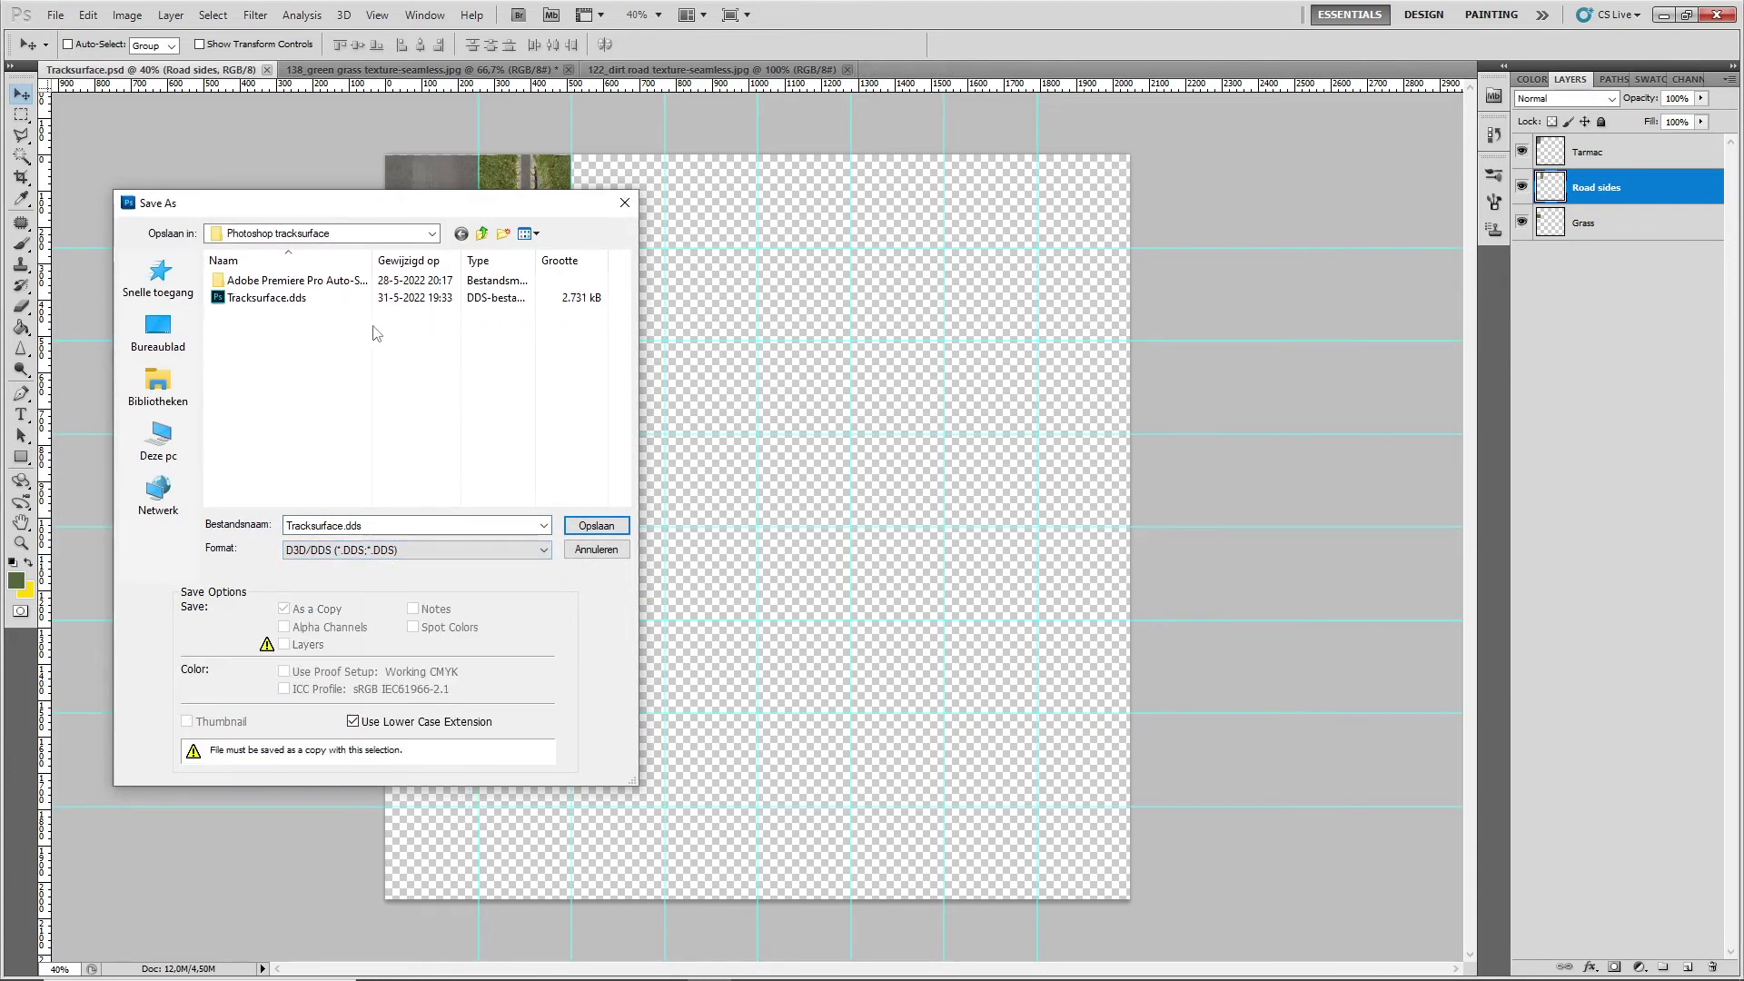
click(275, 303)
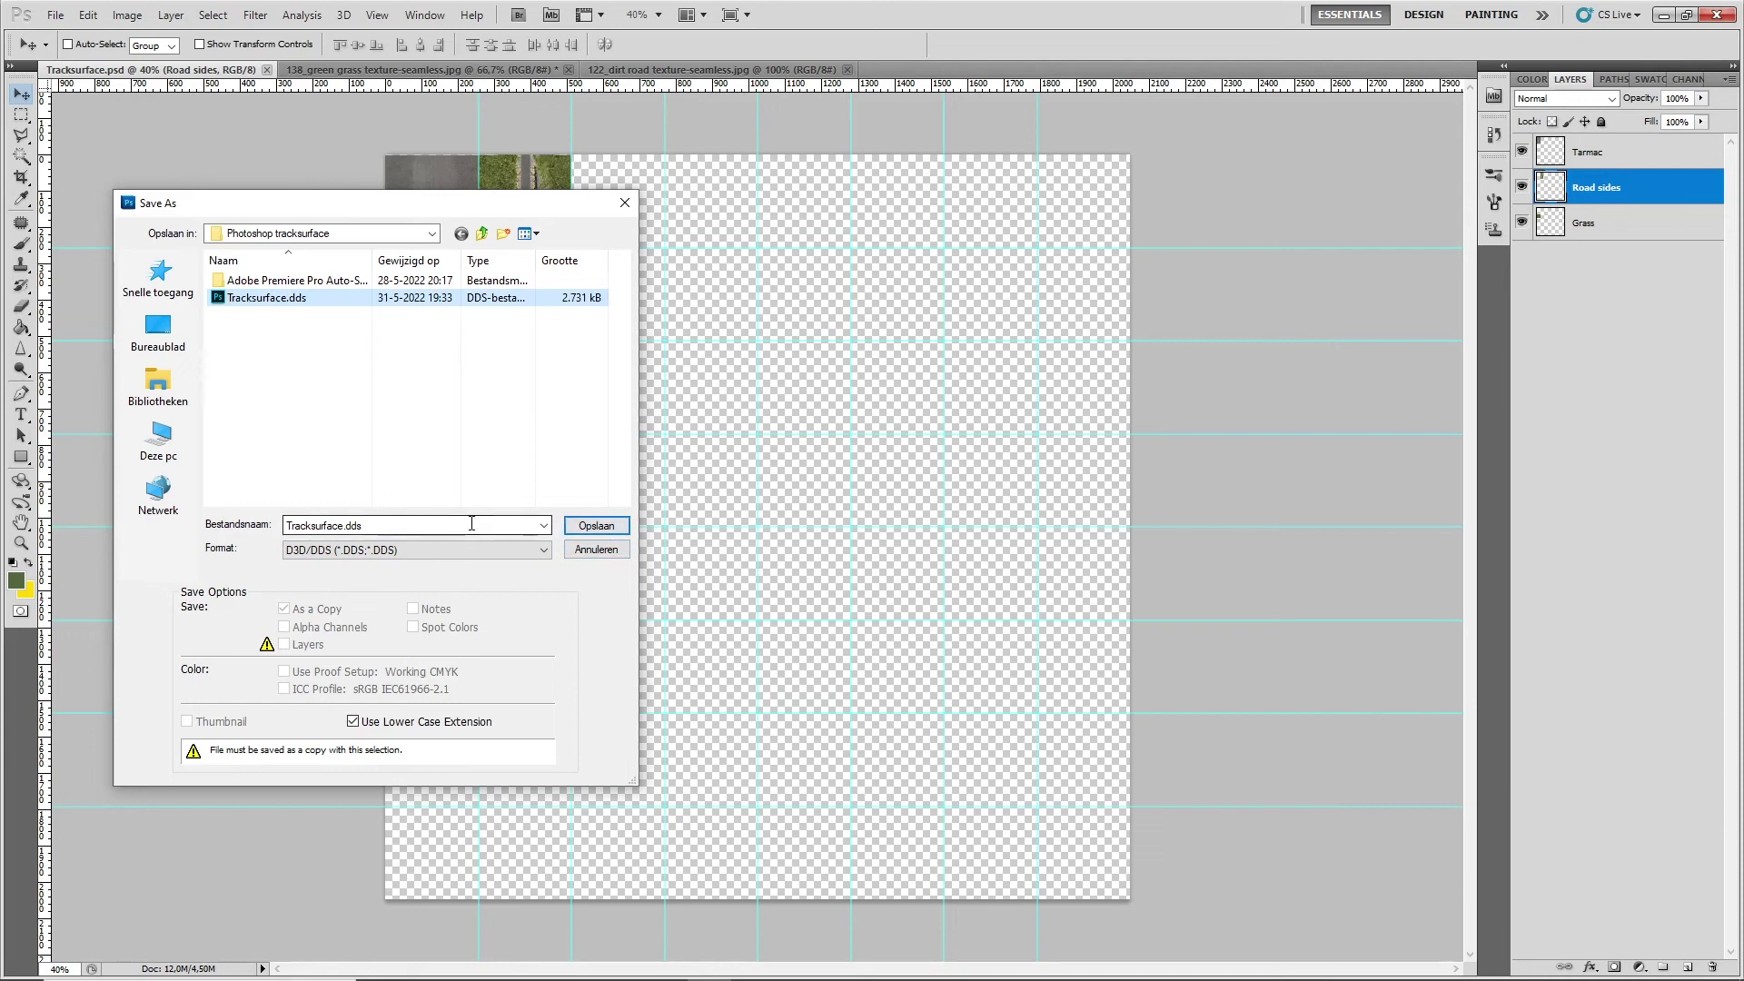
click(596, 527)
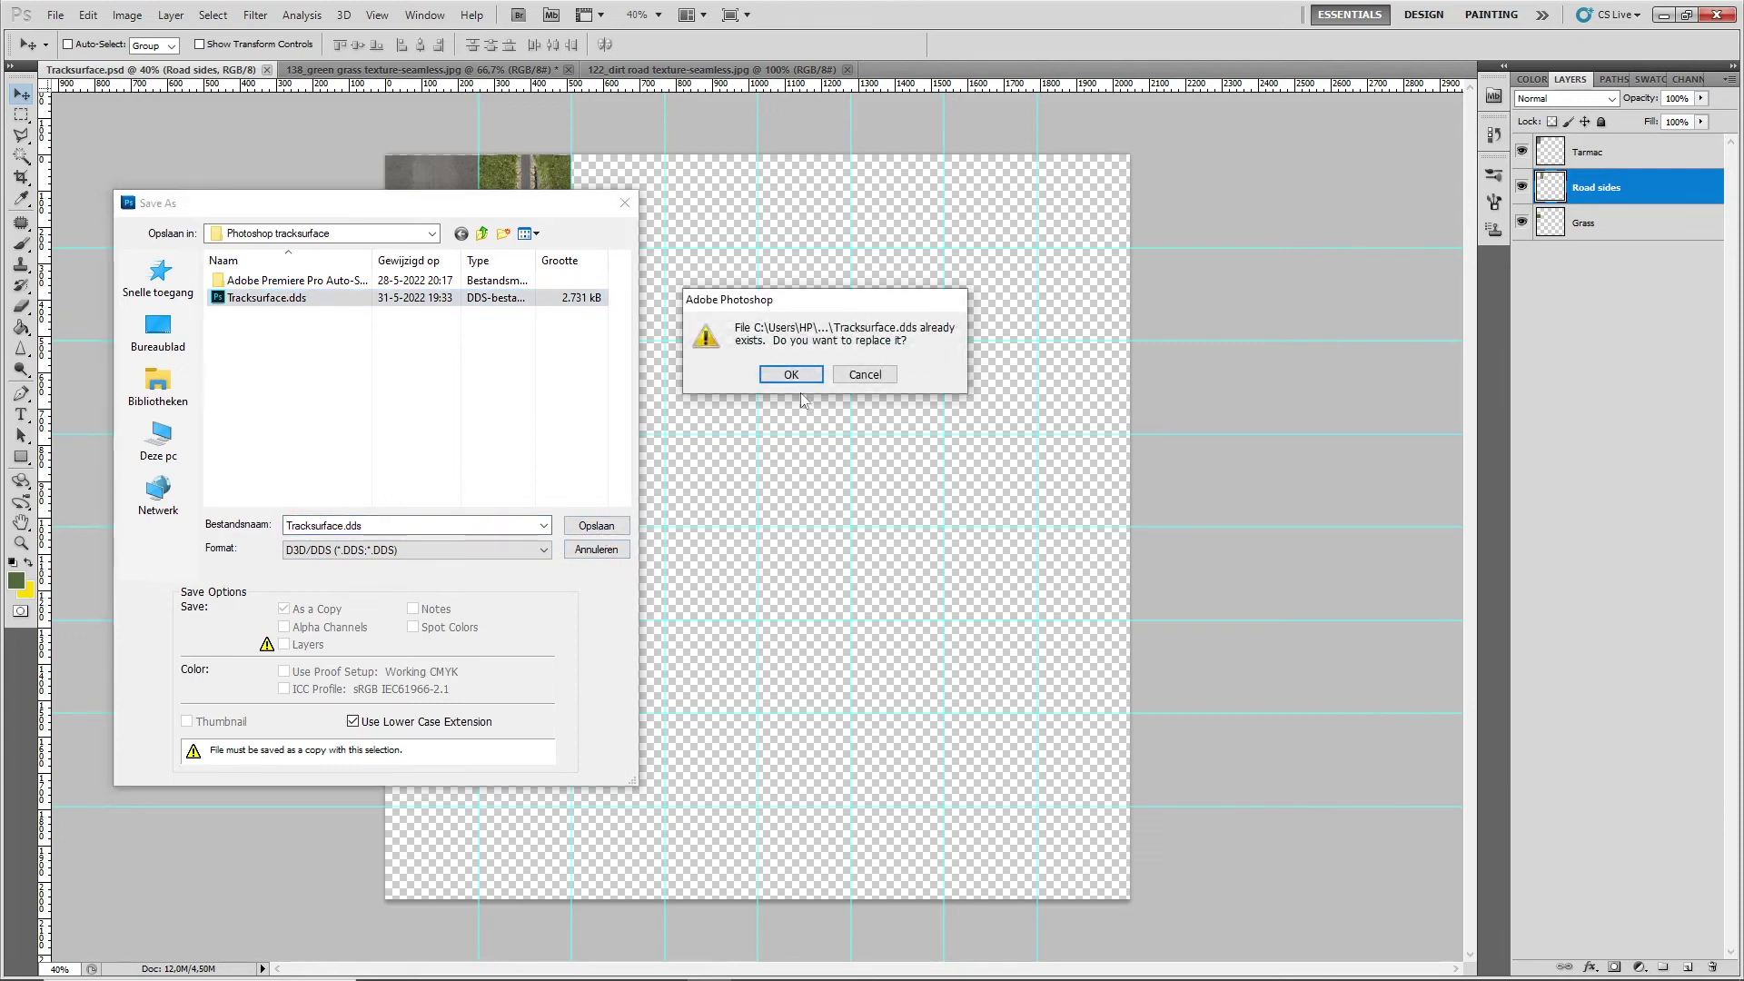
click(795, 384)
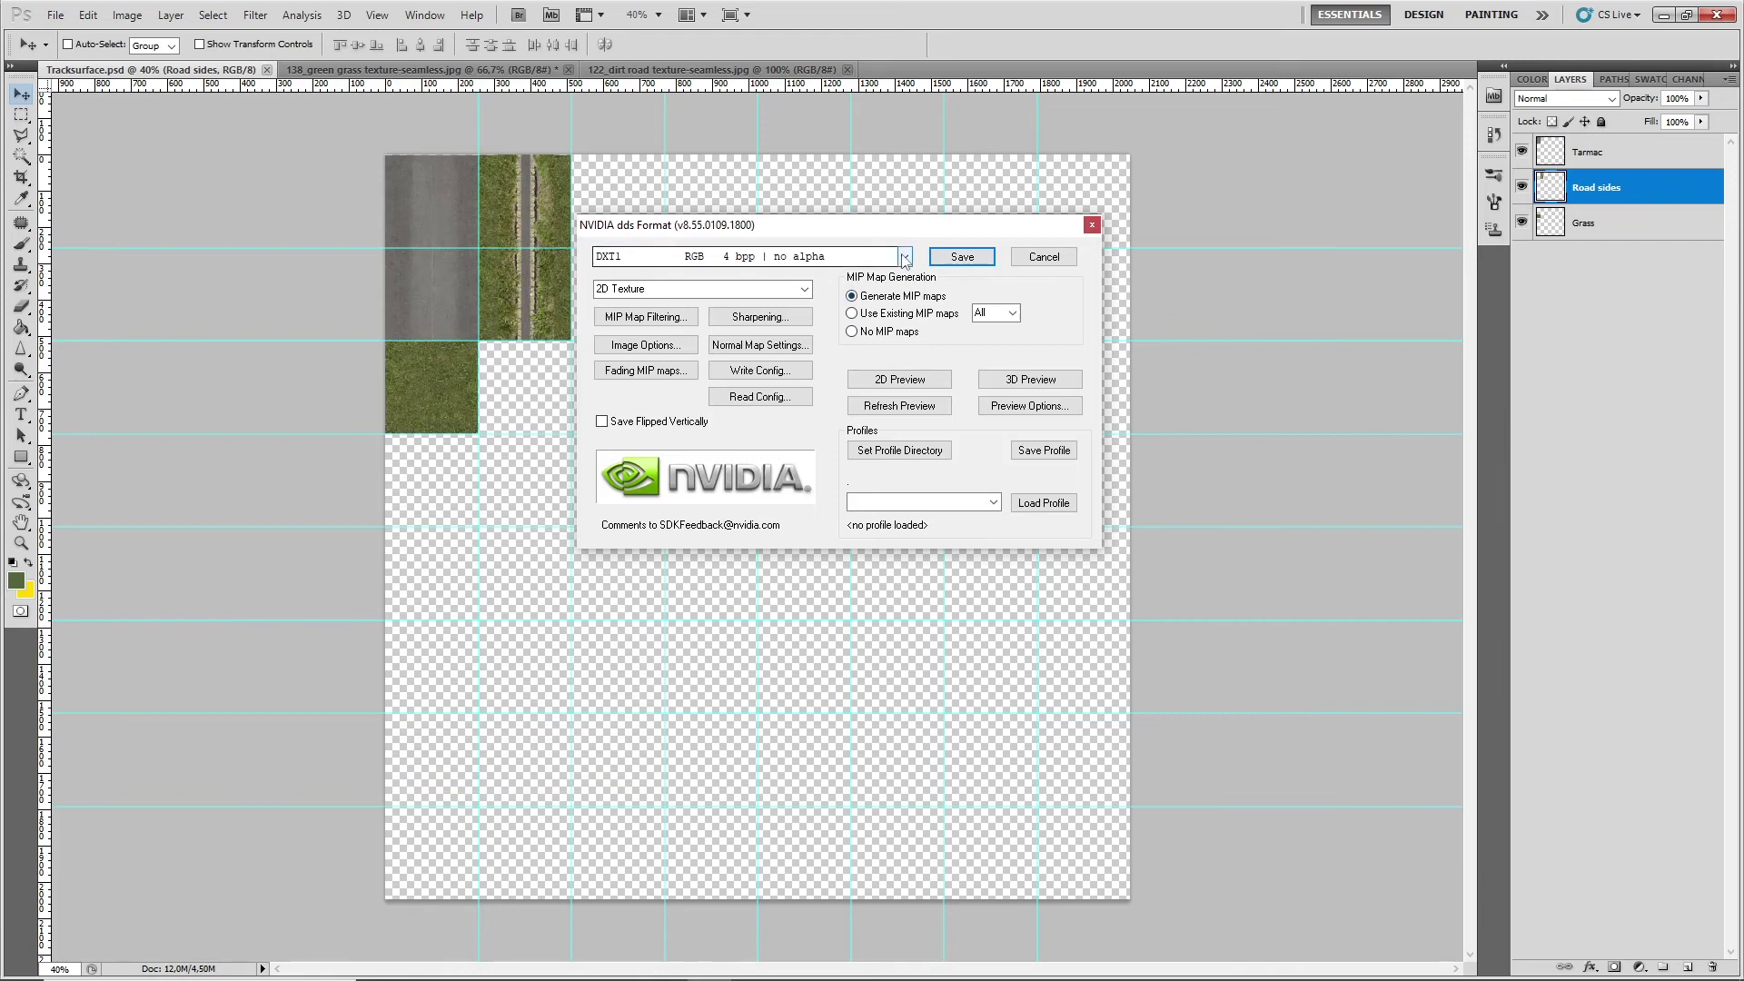
Export the DDS with the DXT1 RGB 4 bpp, no-alpha compression format
click(804, 257)
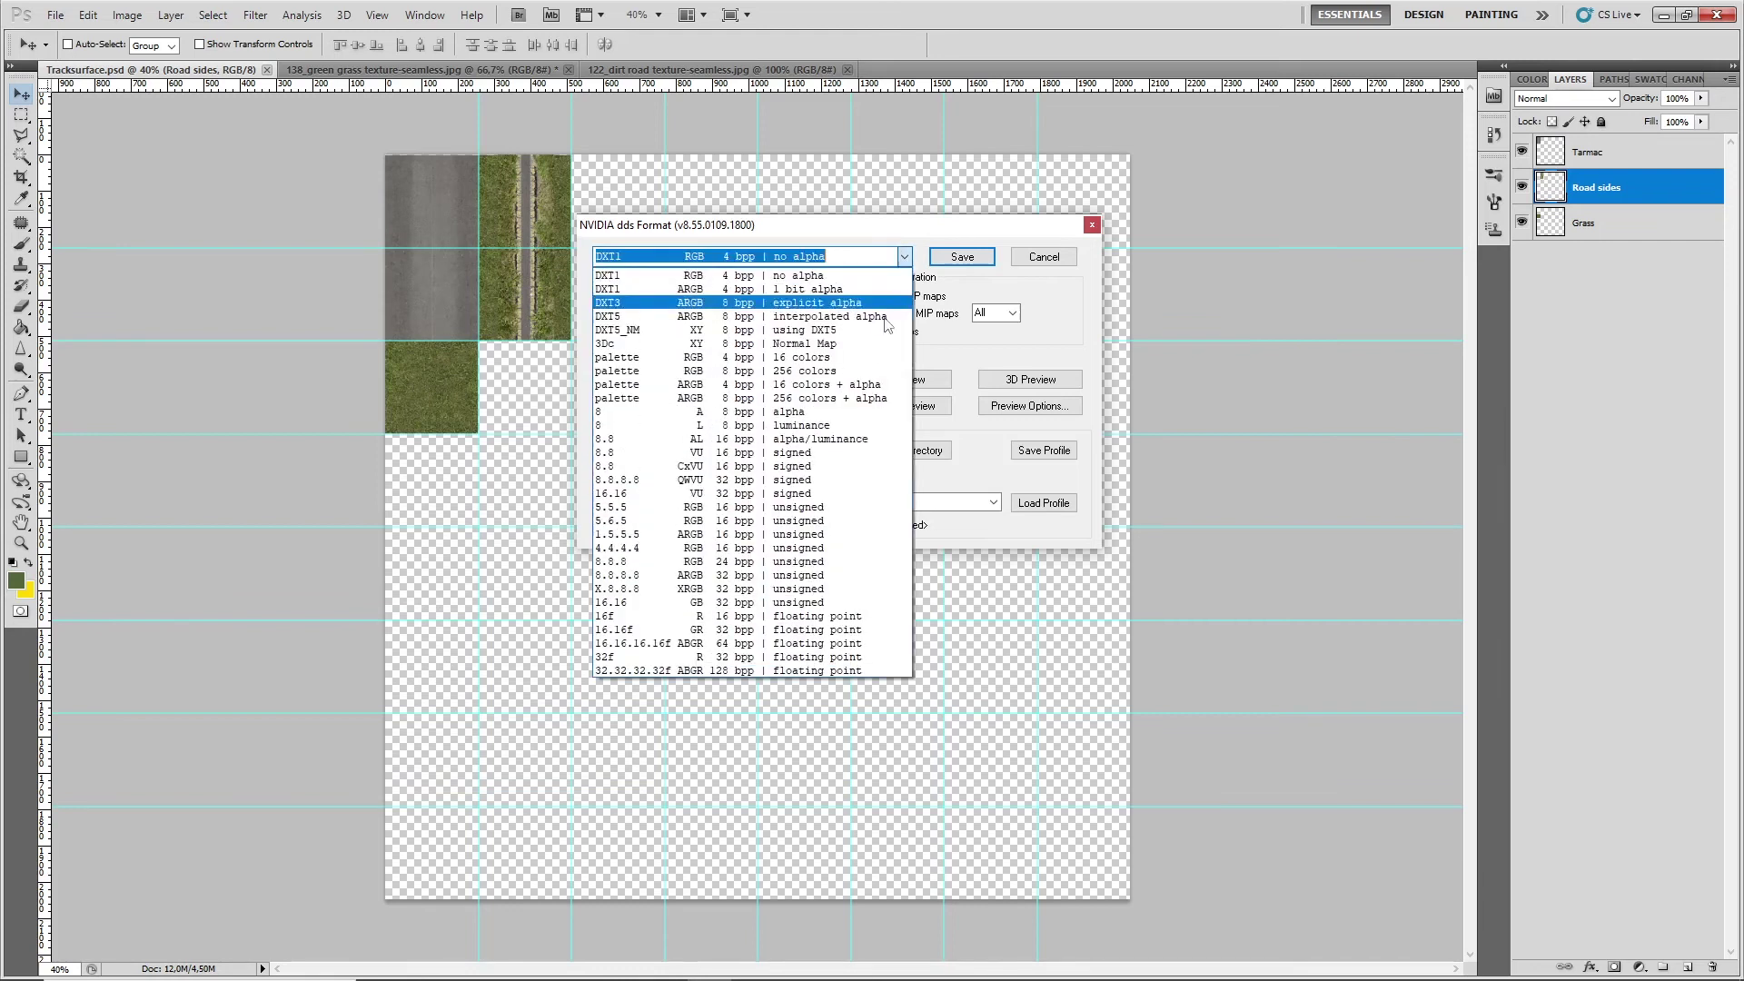
click(827, 276)
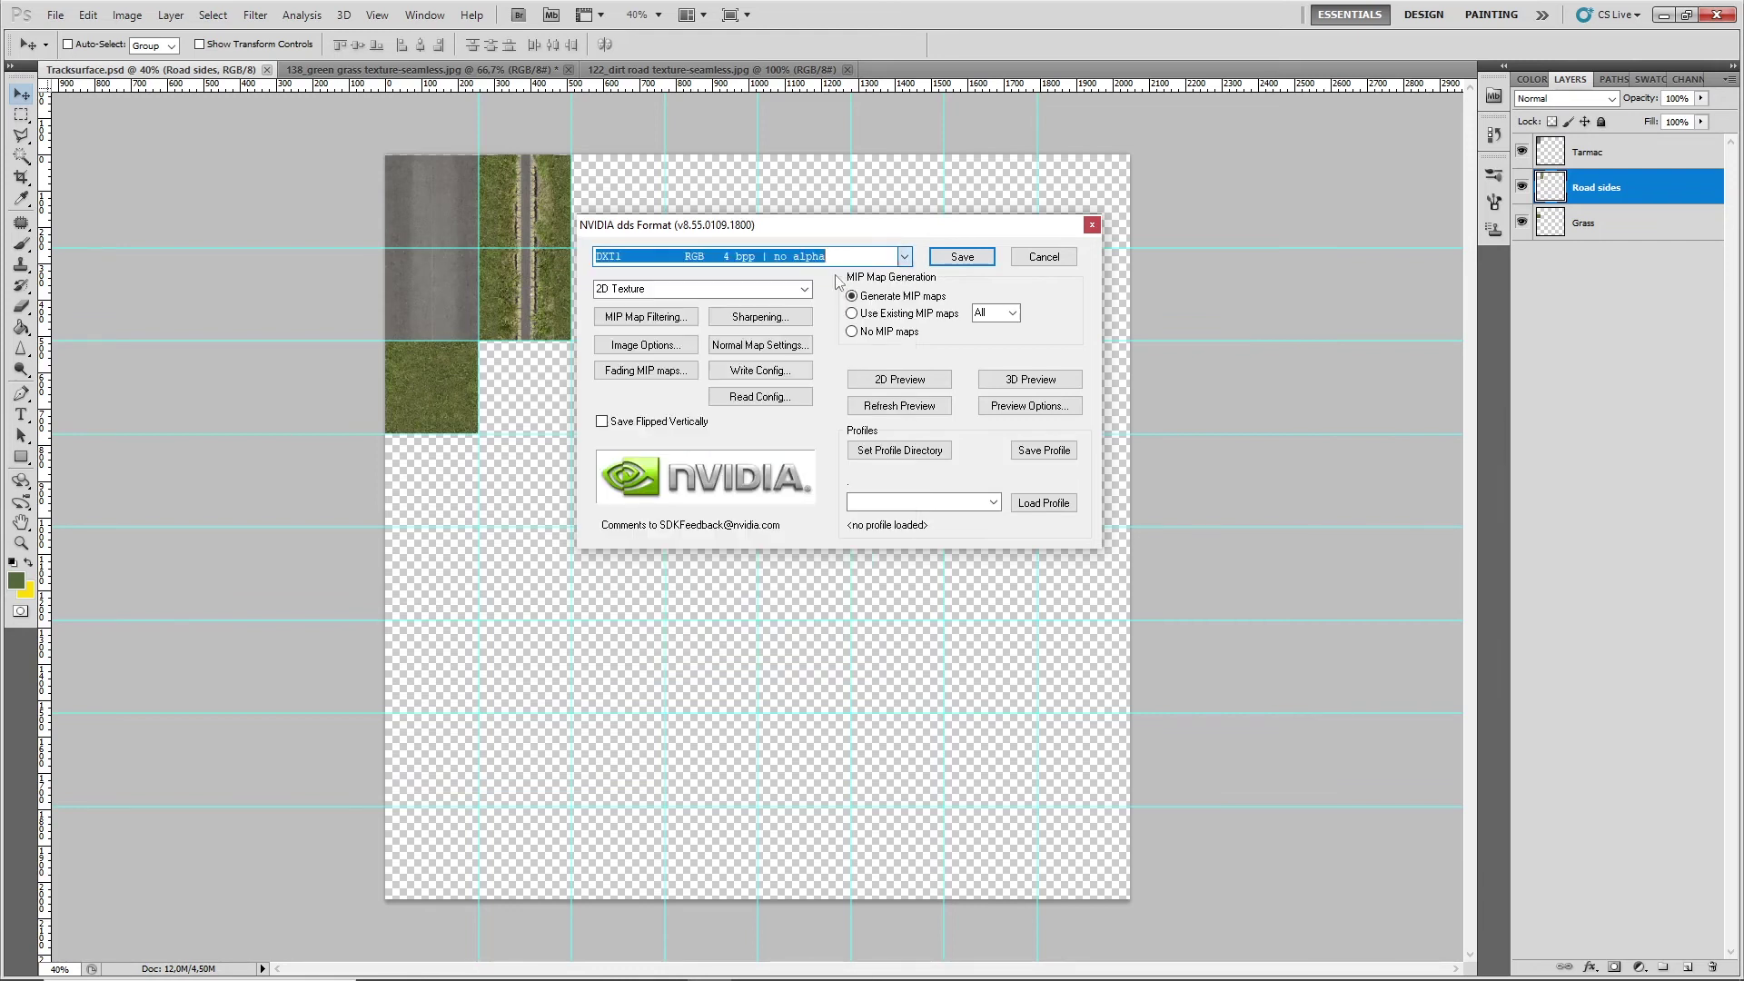
click(961, 259)
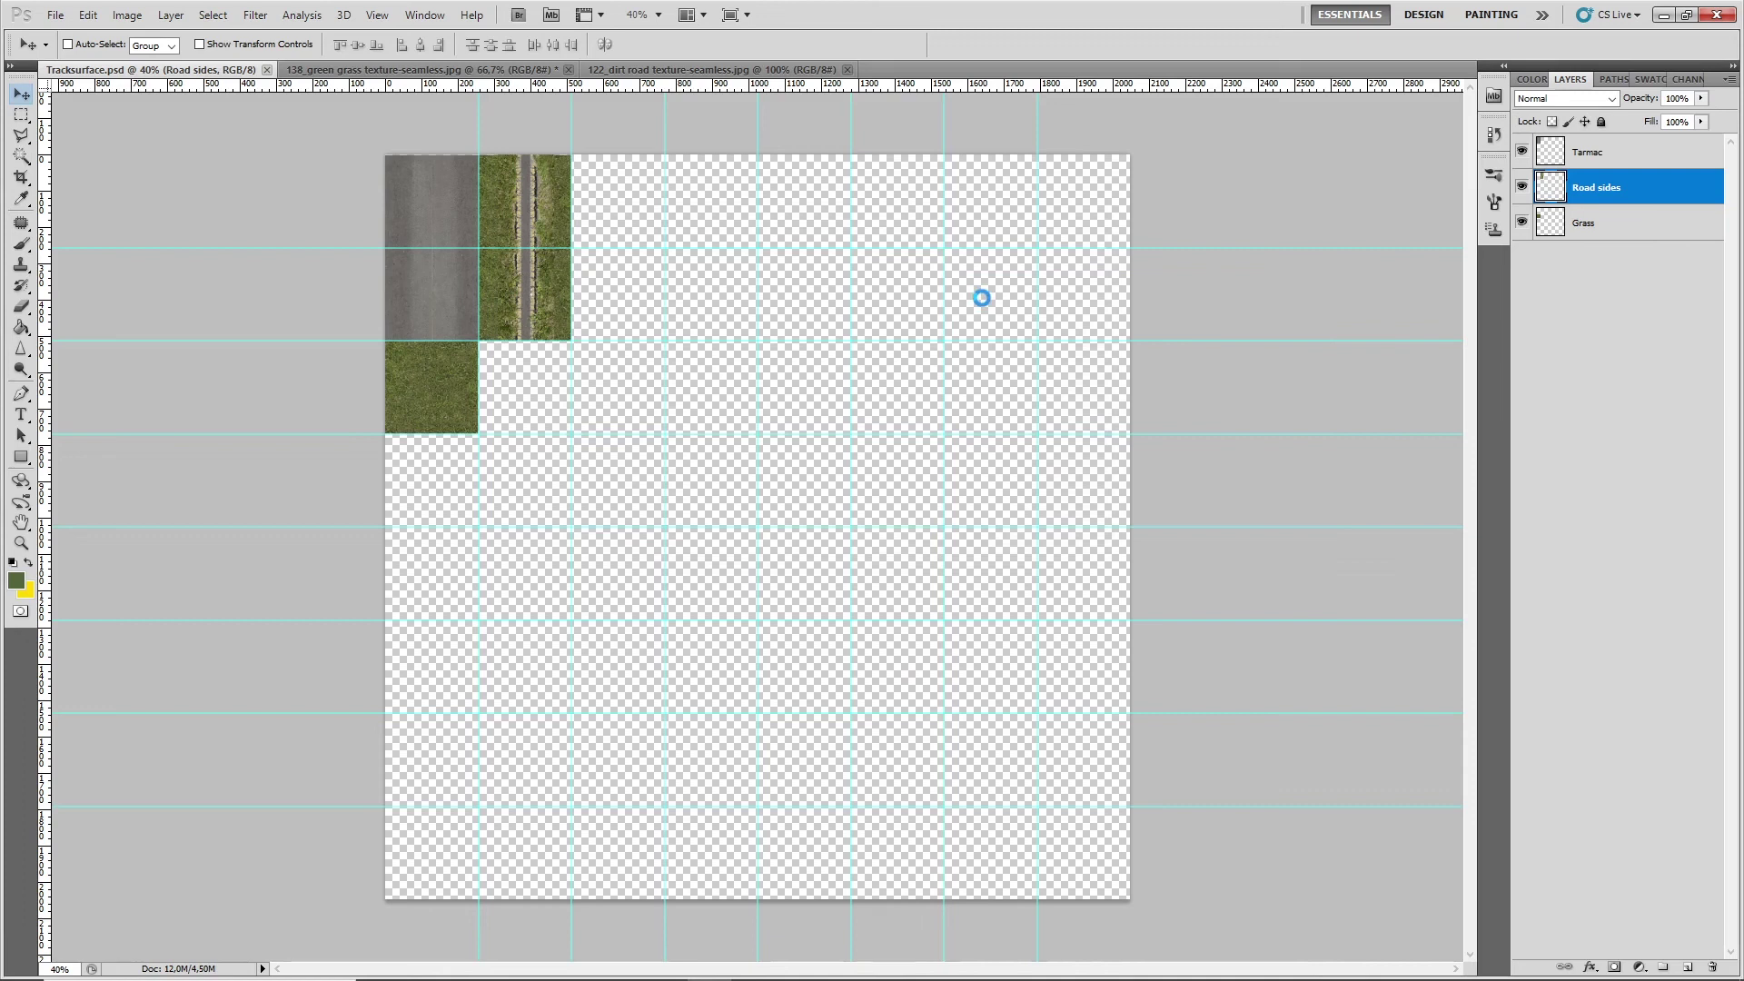